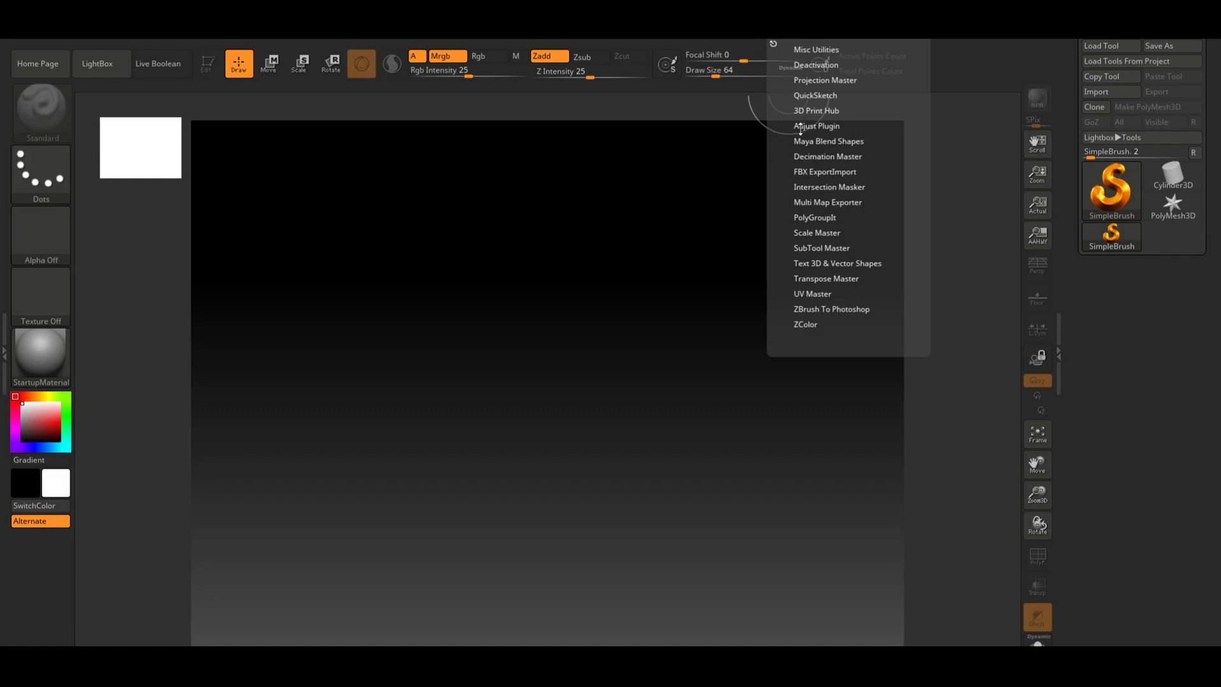
Import the sm_Tree.fbx file through the FBX ExportImport plugin
left_click(828, 172)
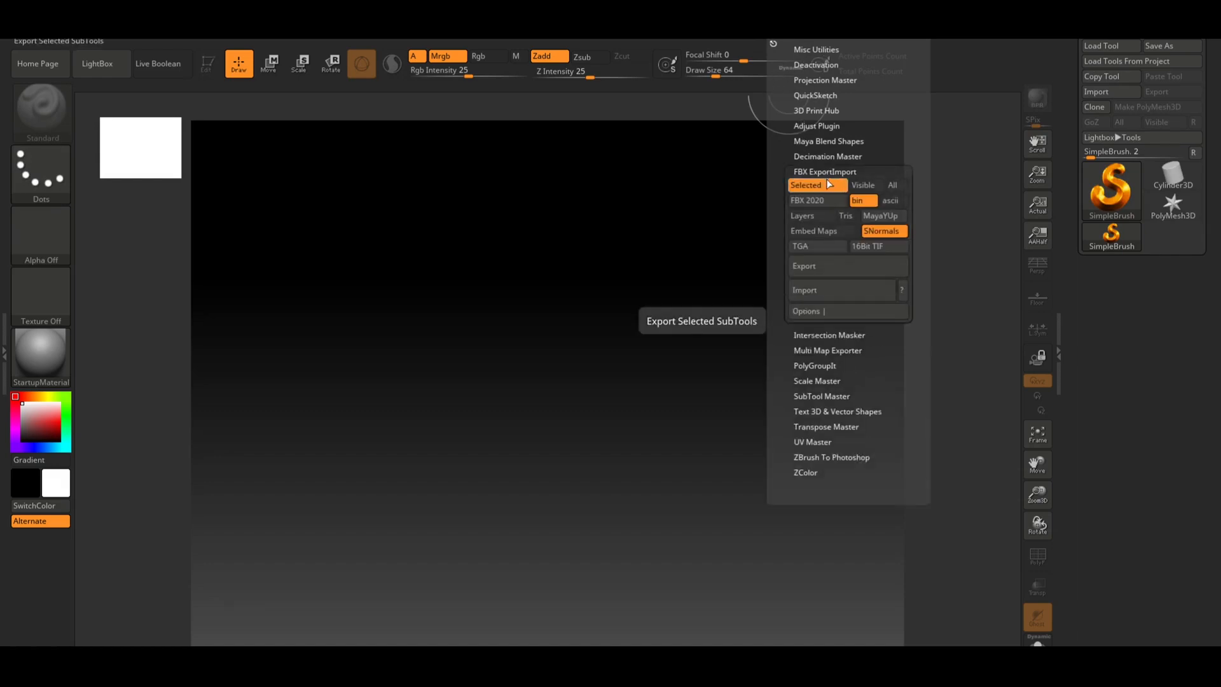
left_click(818, 289)
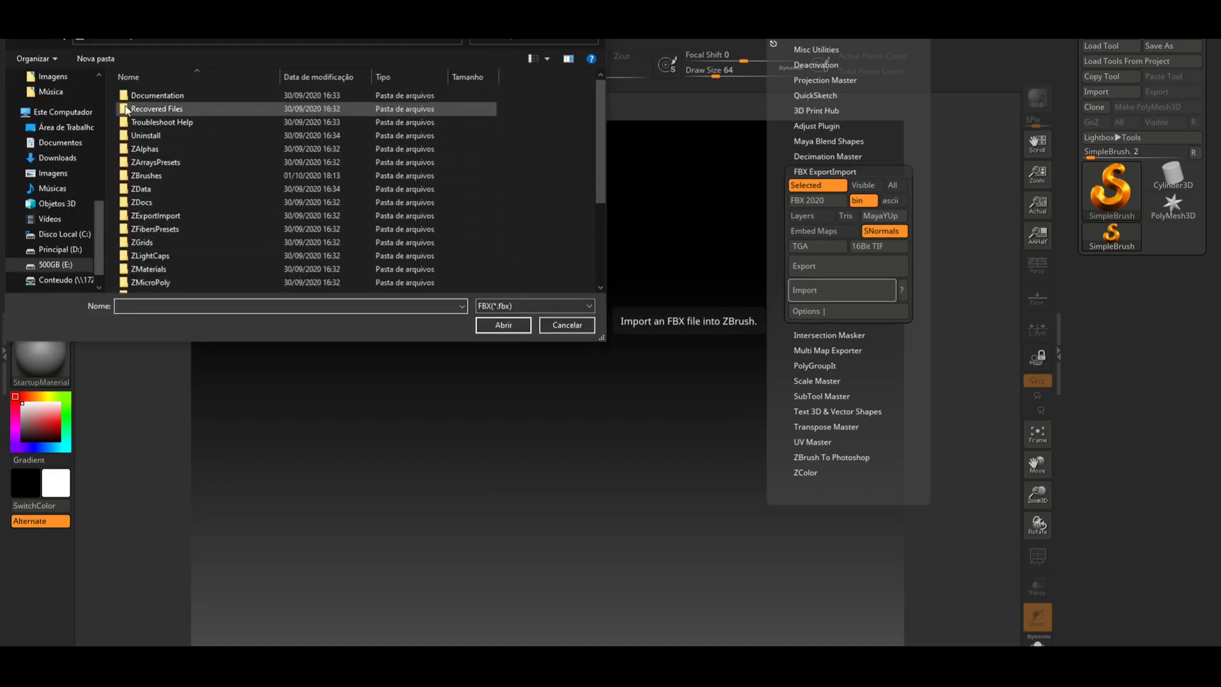
scroll(99, 220, "up", 1)
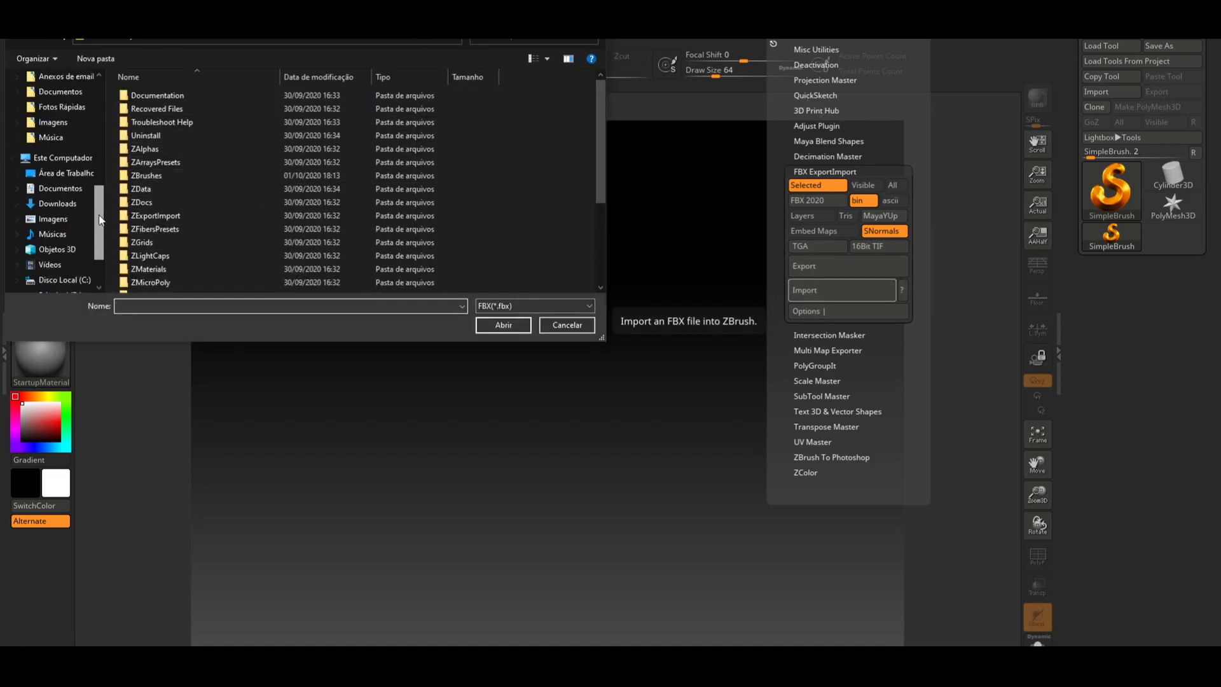
left_click_drag(100, 220, 102, 152)
left_click(79, 199)
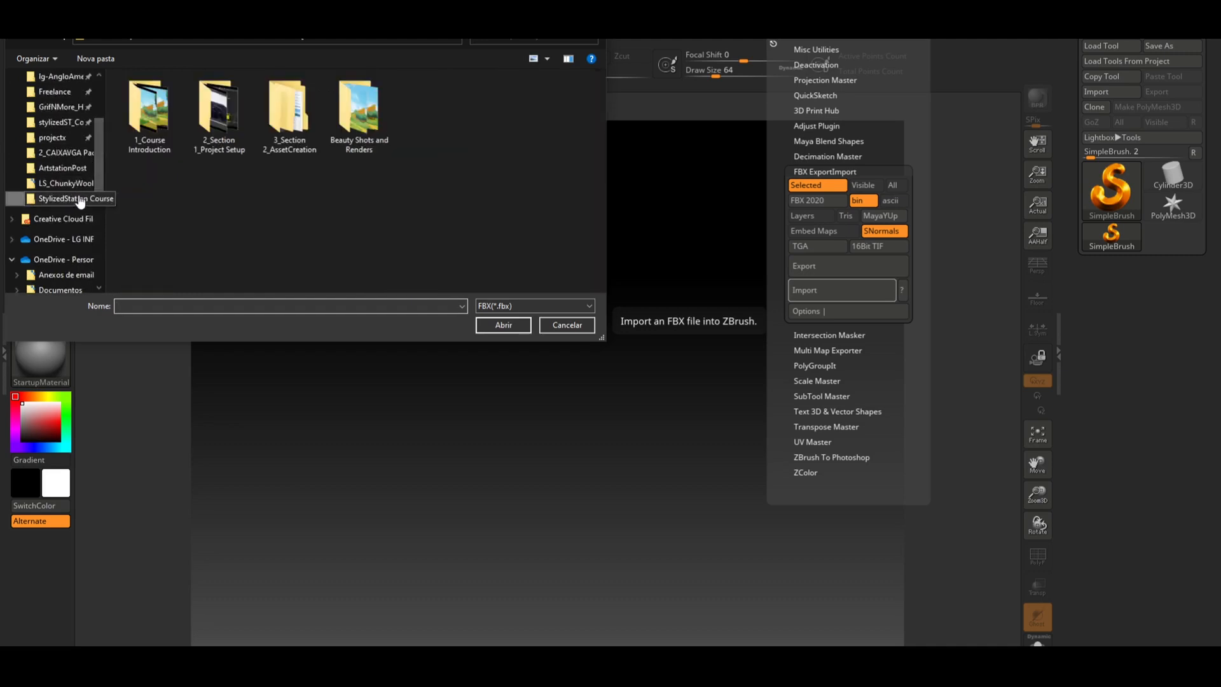
left_click(62, 152)
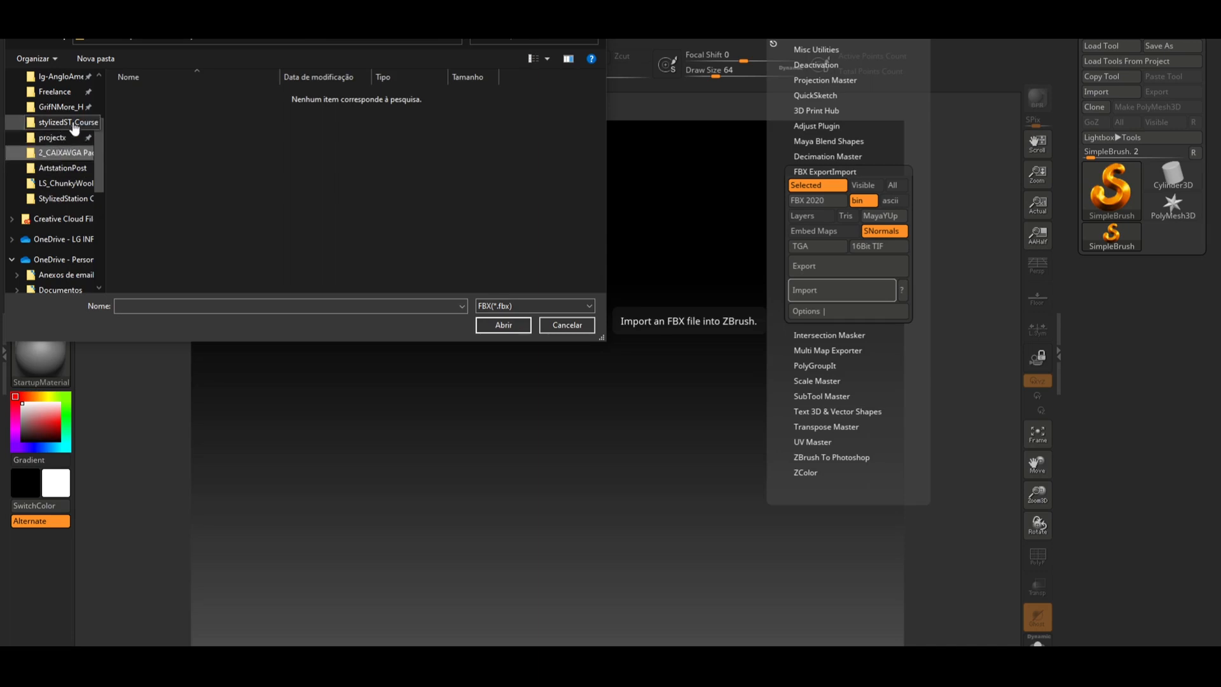
left_click(74, 127)
double_click(158, 186)
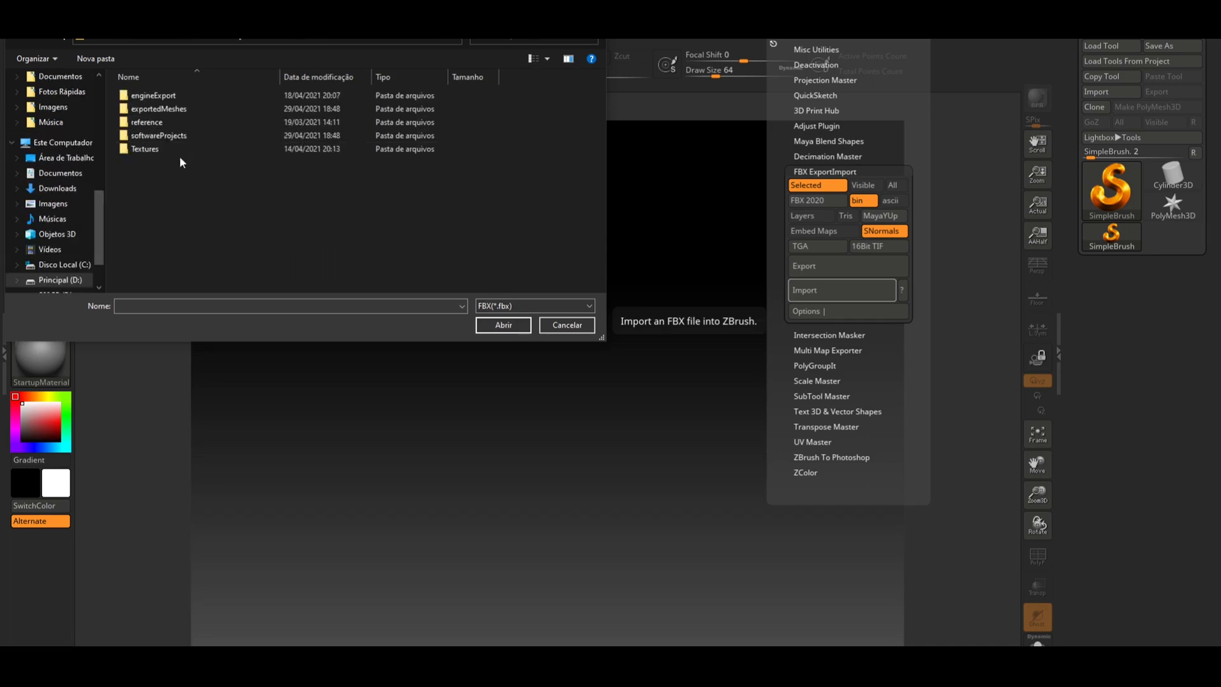
double_click(192, 109)
left_click(178, 163)
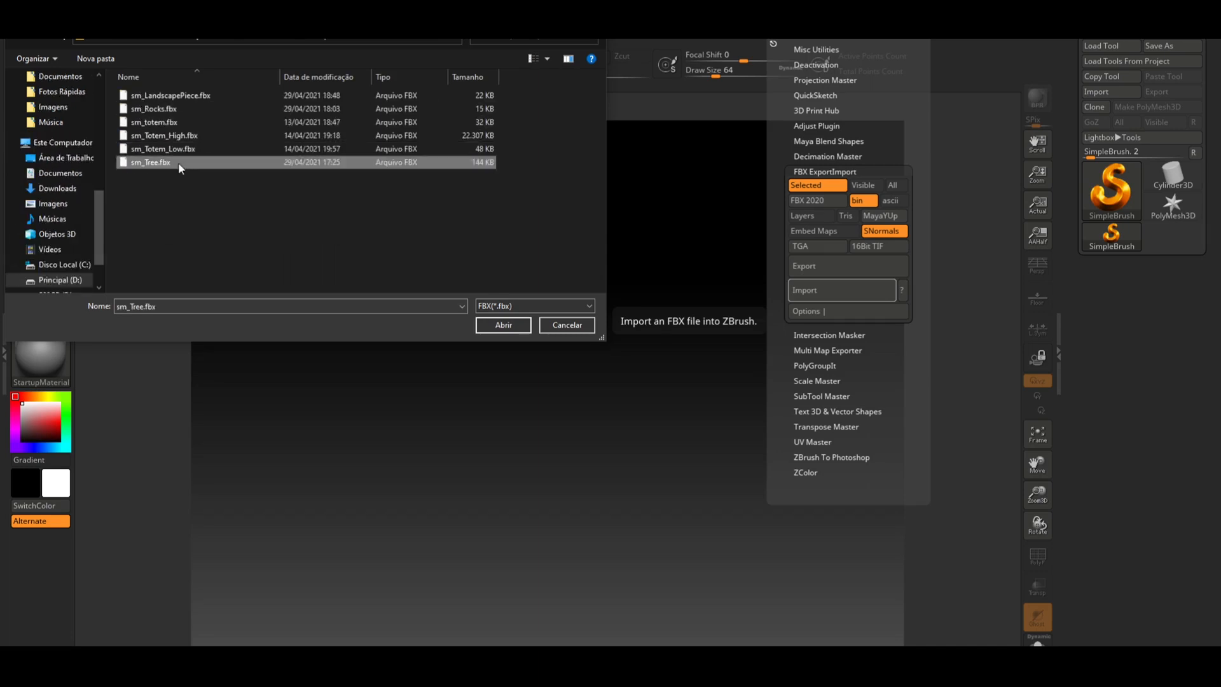
double_click(178, 162)
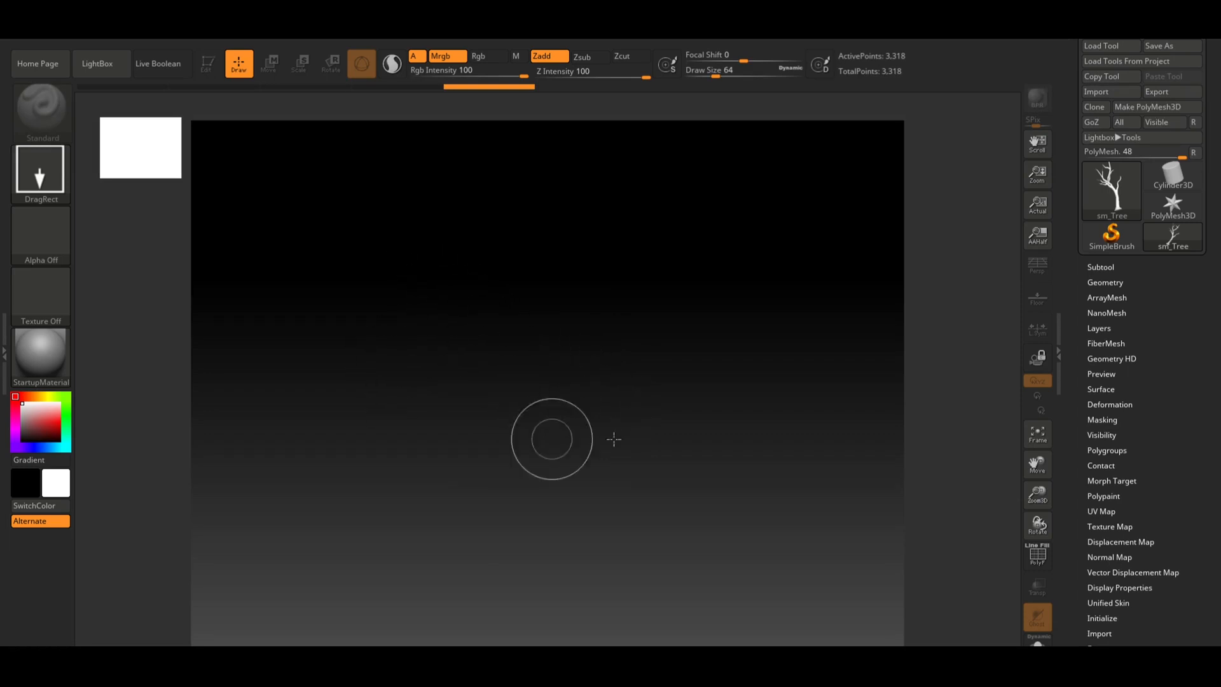
Draw several copies of the tree across the canvas, then clear the canvas
left_click_drag(530, 433, 534, 562)
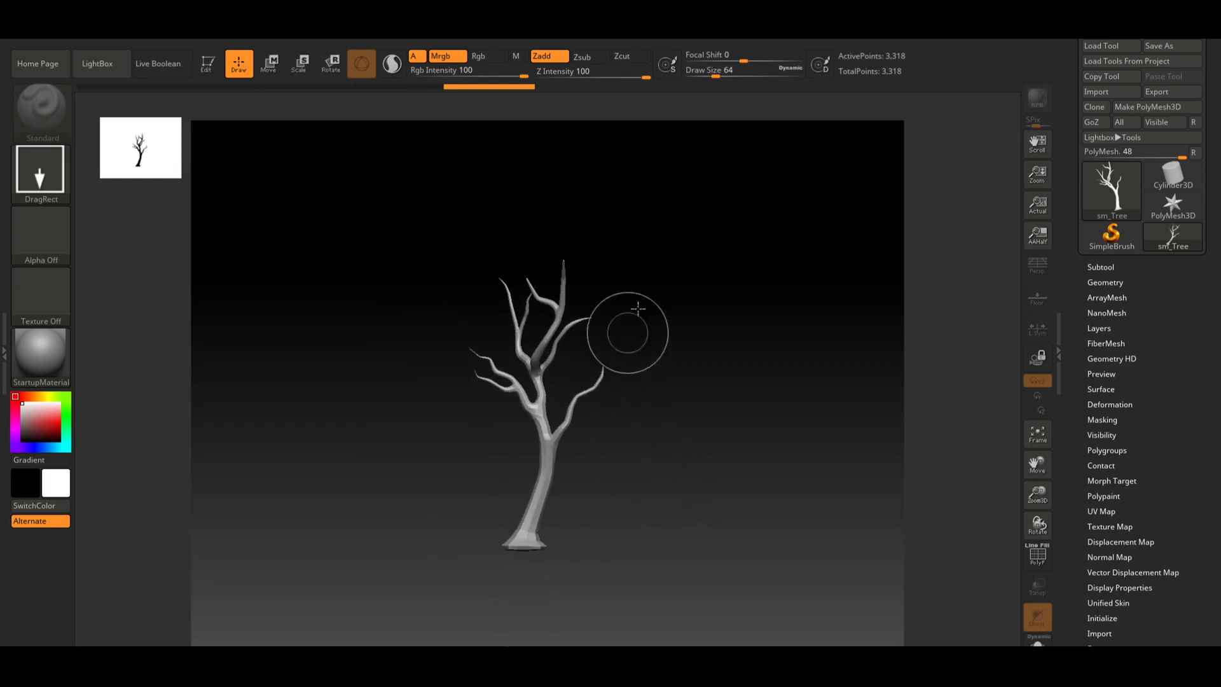
left_click_drag(696, 274, 613, 446)
left_click_drag(479, 311, 510, 407)
left_click_drag(398, 311, 486, 428)
left_click_drag(635, 299, 591, 369)
left_click_drag(514, 375, 502, 483)
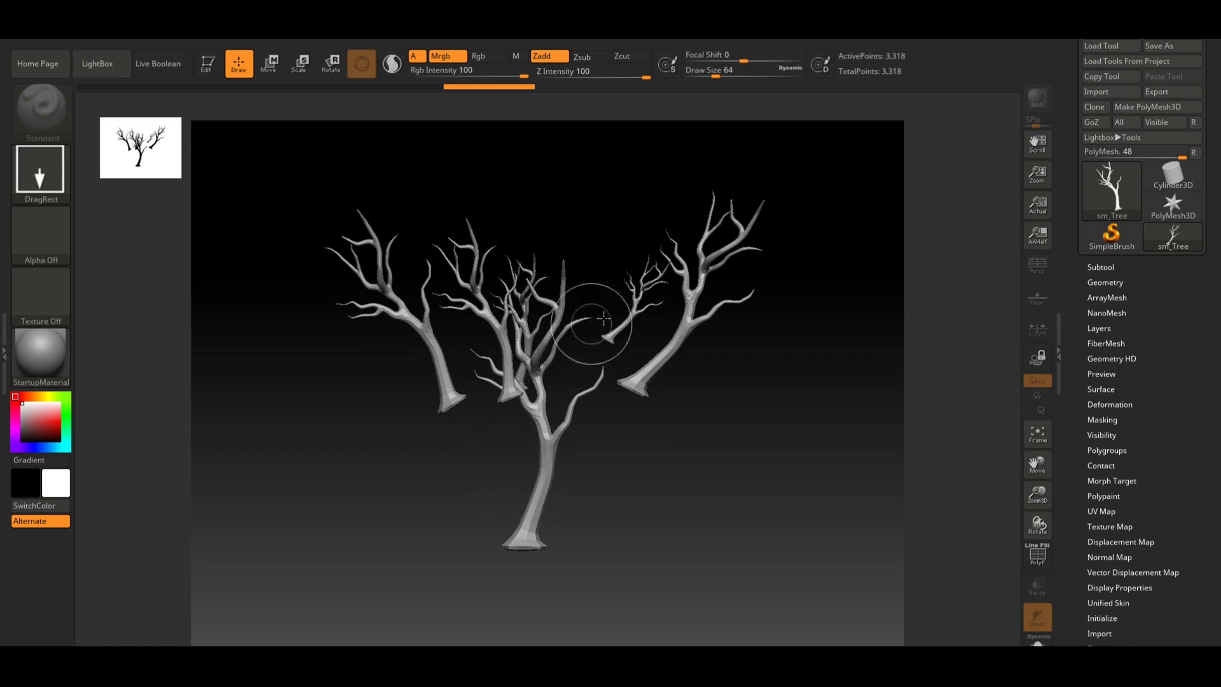
left_click_drag(576, 318, 553, 417)
left_click_drag(551, 222, 479, 394)
left_click_drag(387, 283, 408, 457)
left_click_drag(597, 417, 571, 489)
left_click_drag(798, 354, 667, 531)
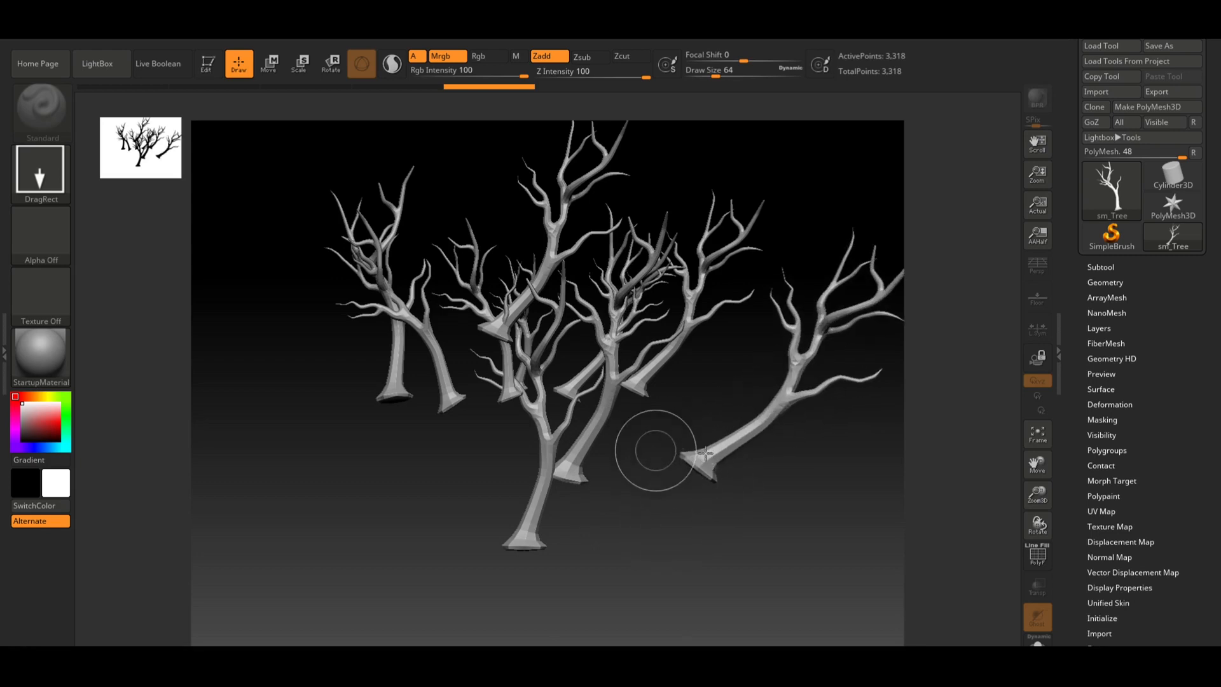
key("ctrl+n")
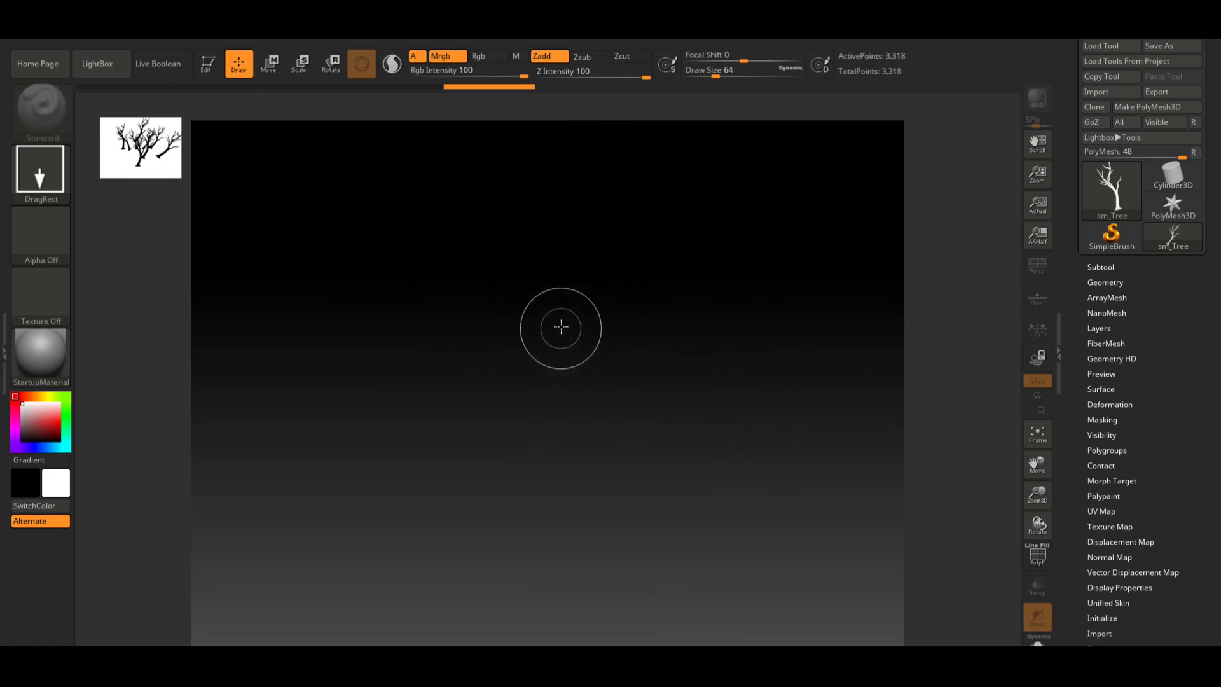
mouse_move(562, 325)
left_mouse_down()
mouse_move(554, 423)
mouse_move(570, 644)
mouse_move(703, 592)
mouse_move(801, 379)
mouse_move(676, 259)
mouse_move(863, 322)
mouse_move(620, 519)
mouse_move(604, 595)
mouse_move(614, 608)
mouse_move(643, 499)
left_mouse_up()
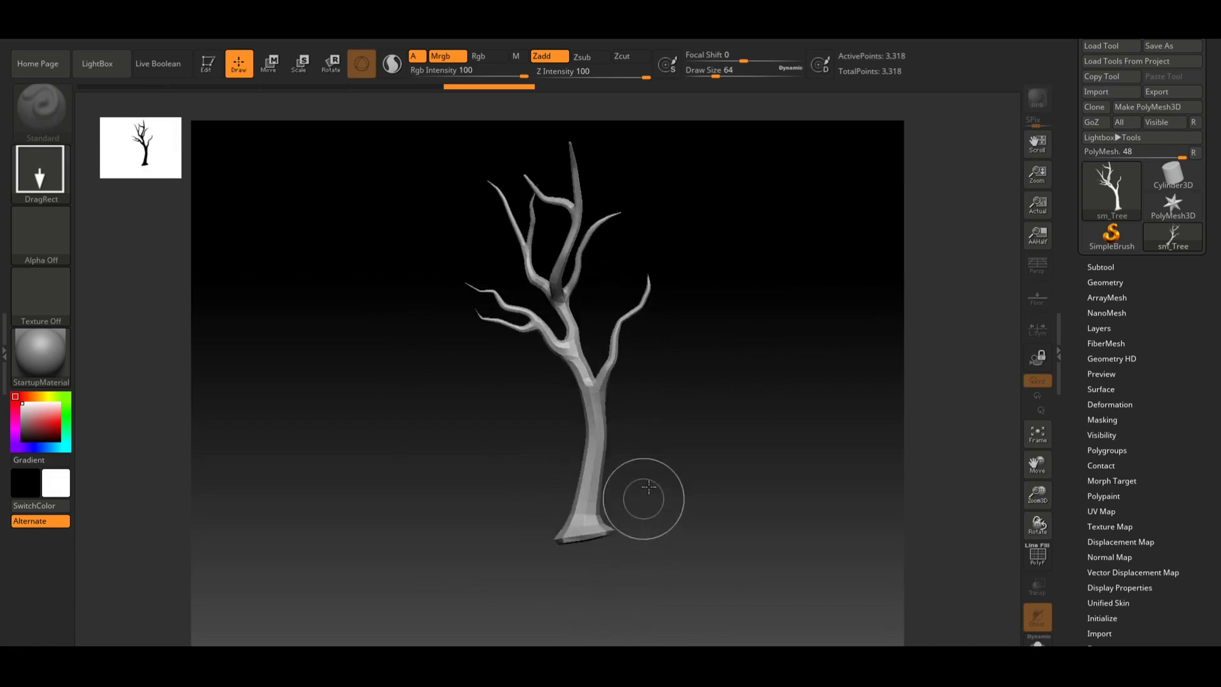
key("ctrl+n")
Draw the tree onto the canvas and enter Edit mode, framing it in view
mouse_move(579, 334)
left_mouse_down()
mouse_move(553, 431)
mouse_move(603, 613)
left_mouse_up()
key("t")
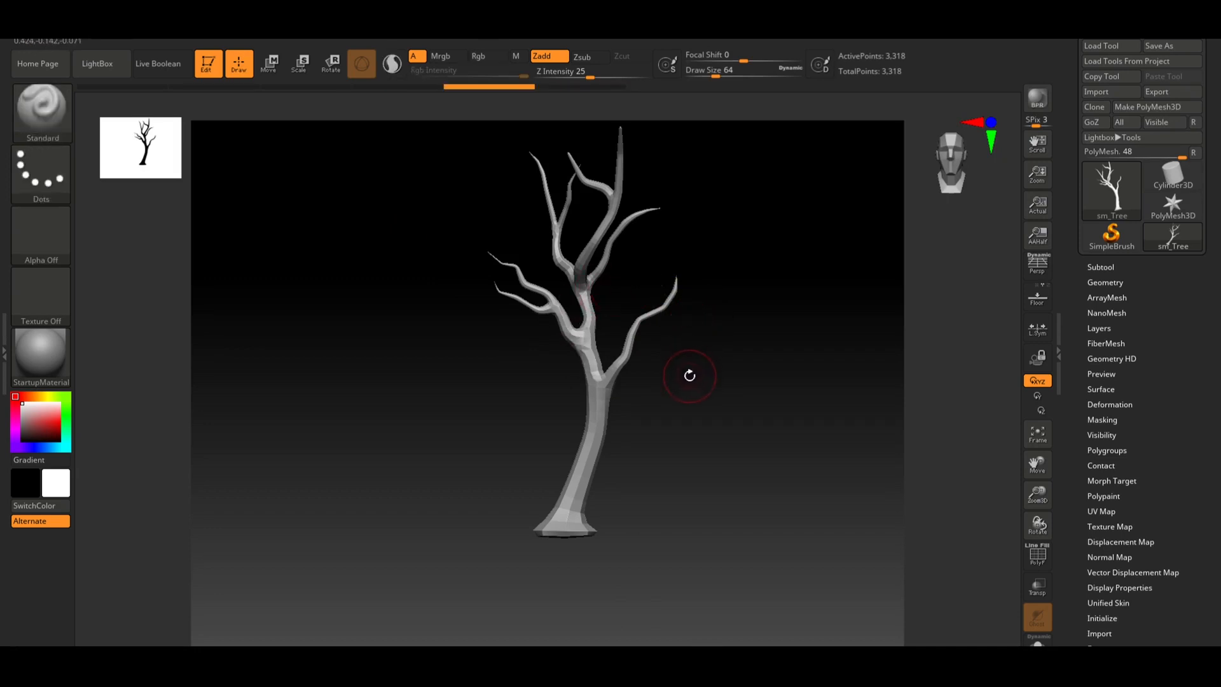
key("f")
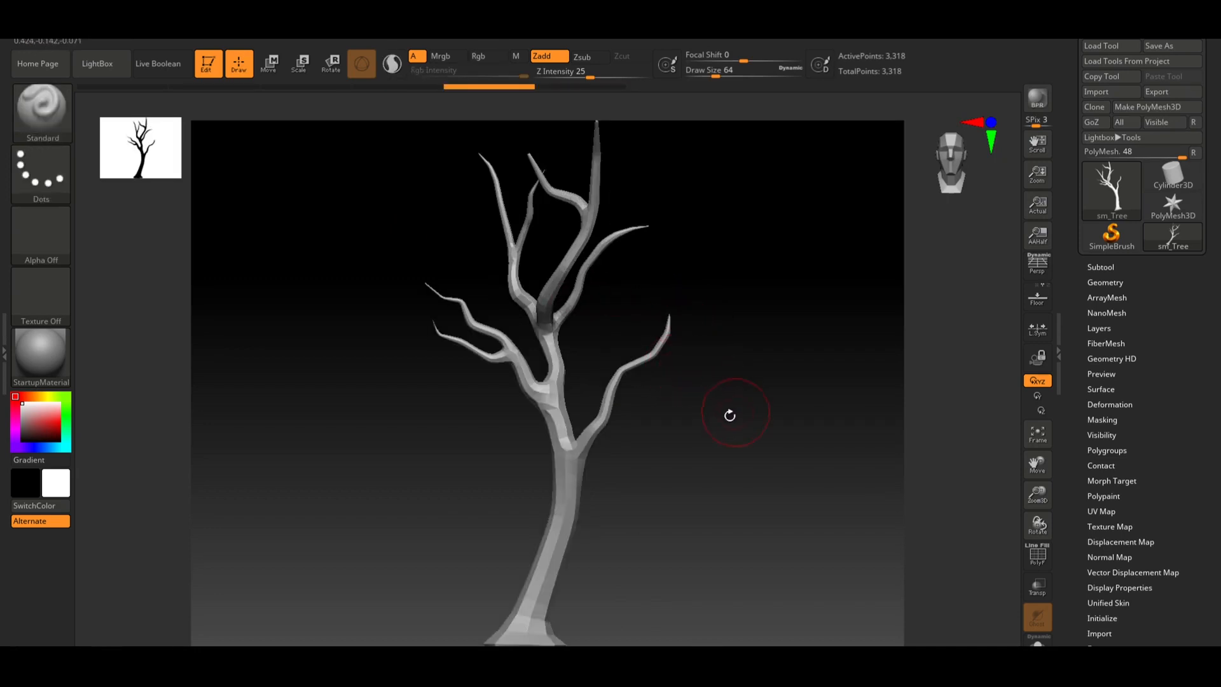
left_click_drag(729, 414, 627, 423)
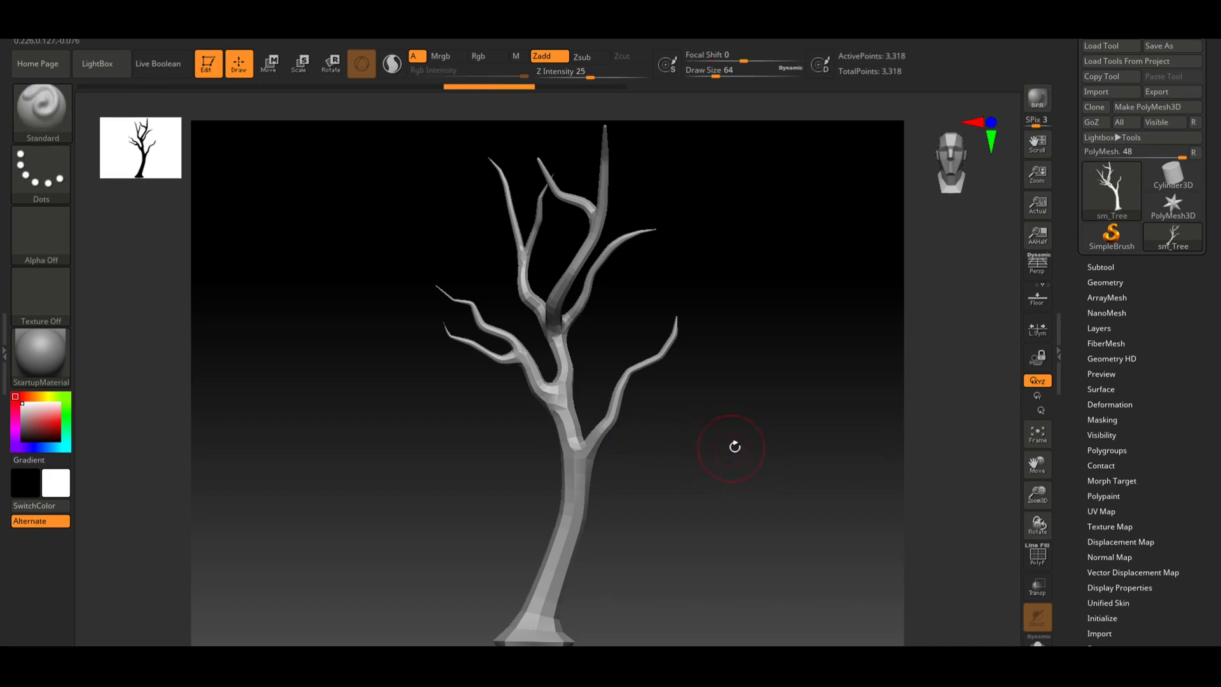
mouse_move(734, 446)
left_mouse_down()
mouse_move(654, 445)
mouse_move(720, 464)
mouse_move(714, 441)
mouse_move(657, 441)
mouse_move(737, 443)
mouse_move(572, 438)
mouse_move(750, 449)
mouse_move(687, 414)
left_mouse_up()
Select the MaskPen masking brush from the LightBox brush library
left_click(94, 66)
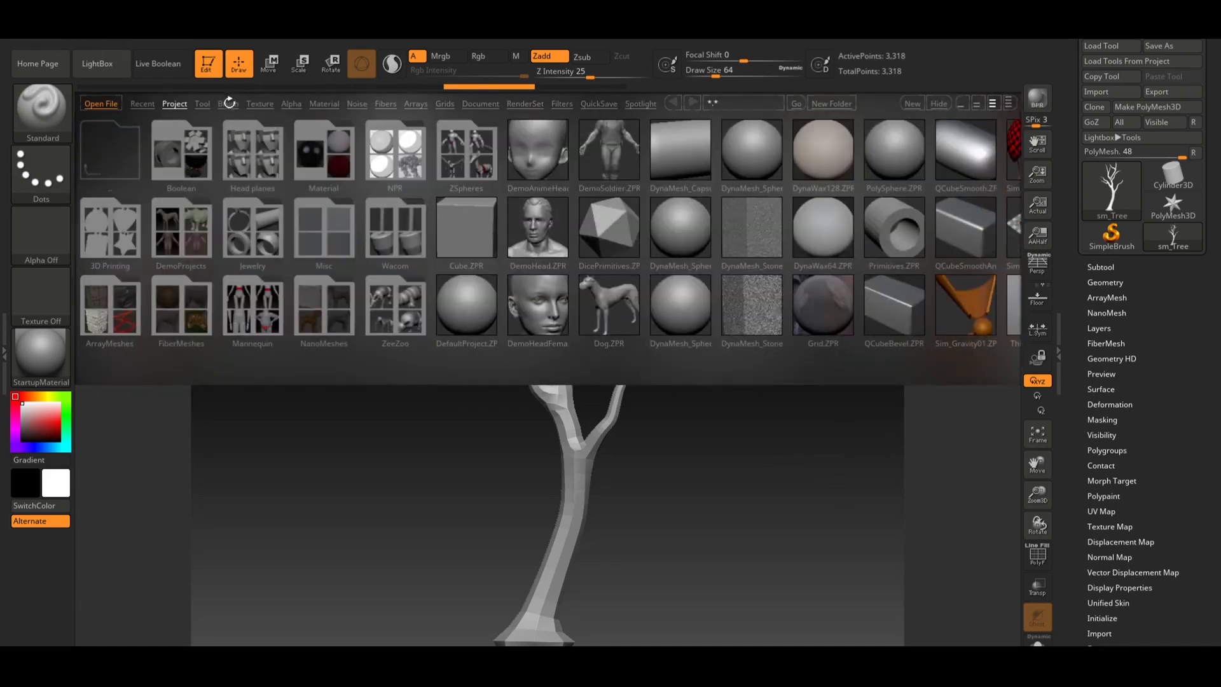
left_click(228, 103)
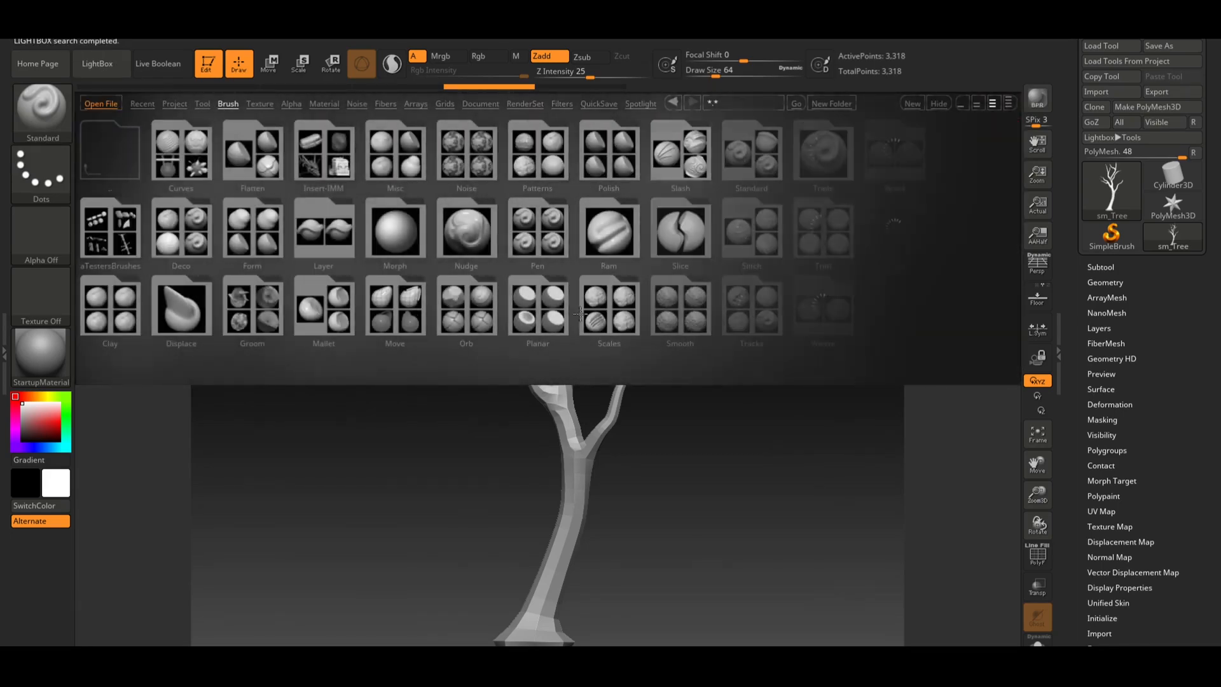
left_click(59, 118)
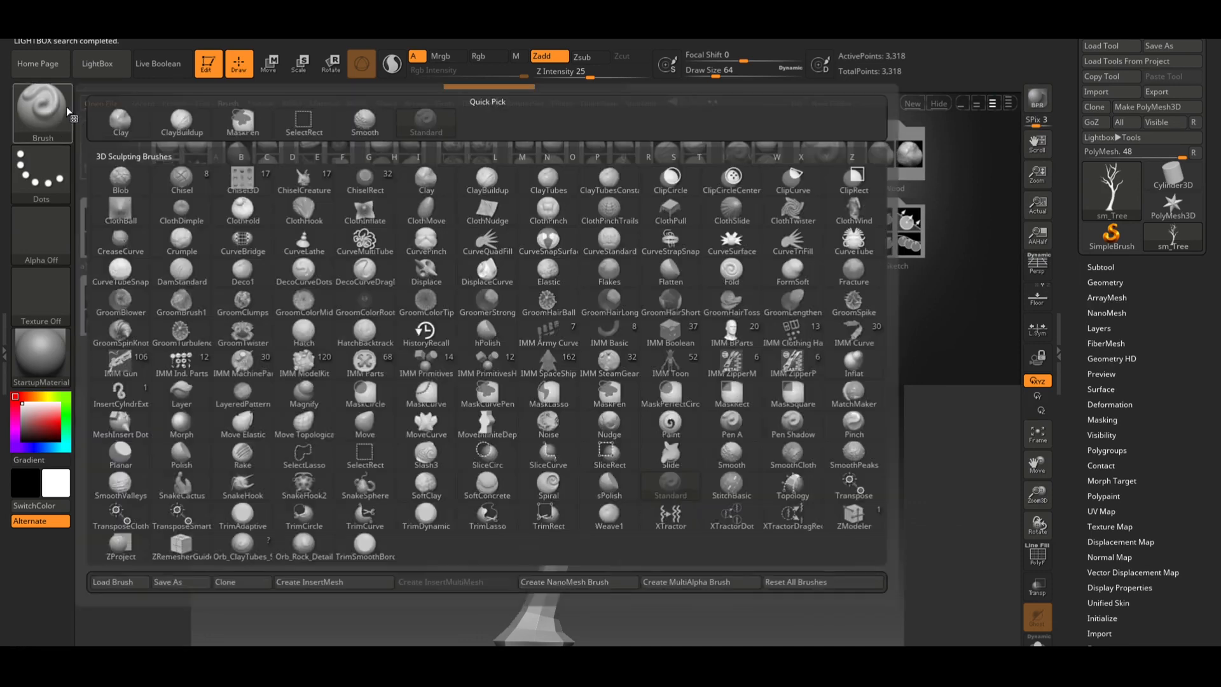
left_click(366, 389)
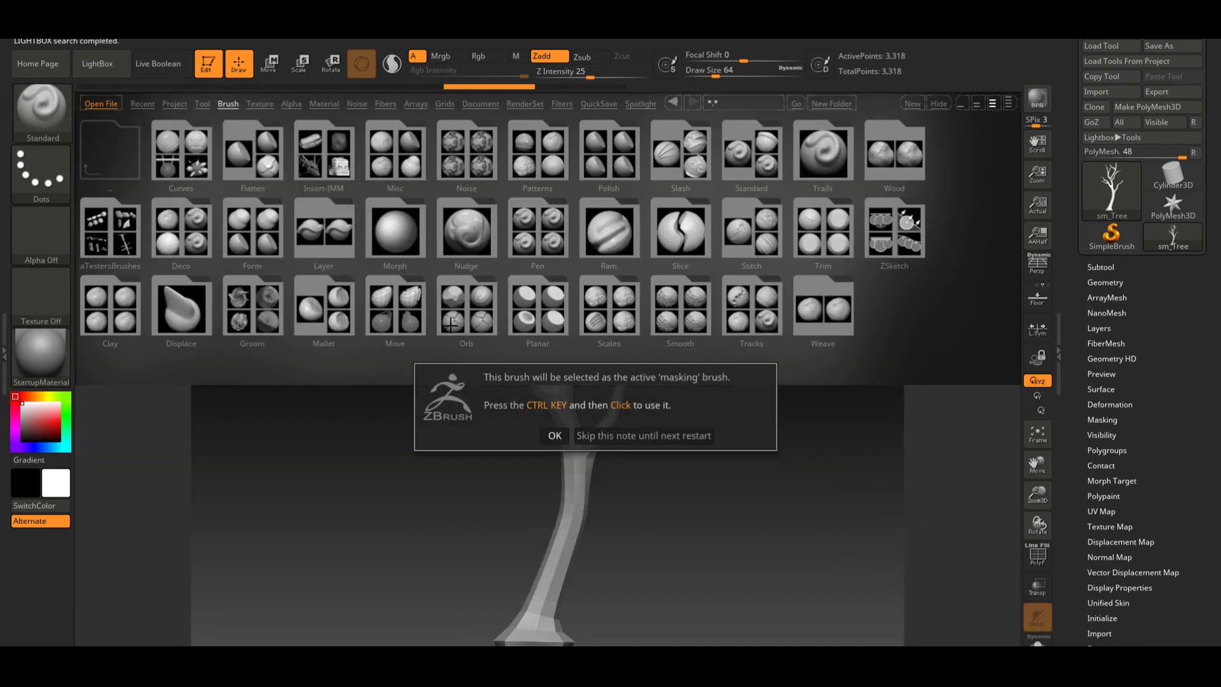
left_click(628, 437)
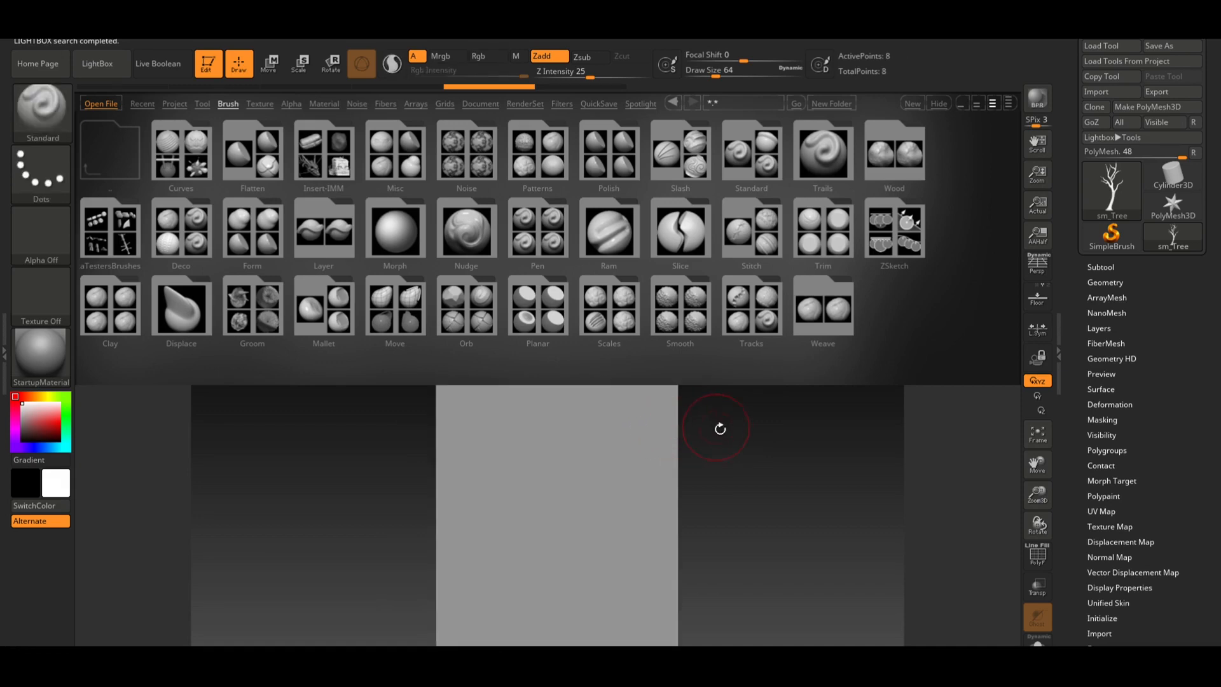
left_click_drag(710, 429, 739, 427)
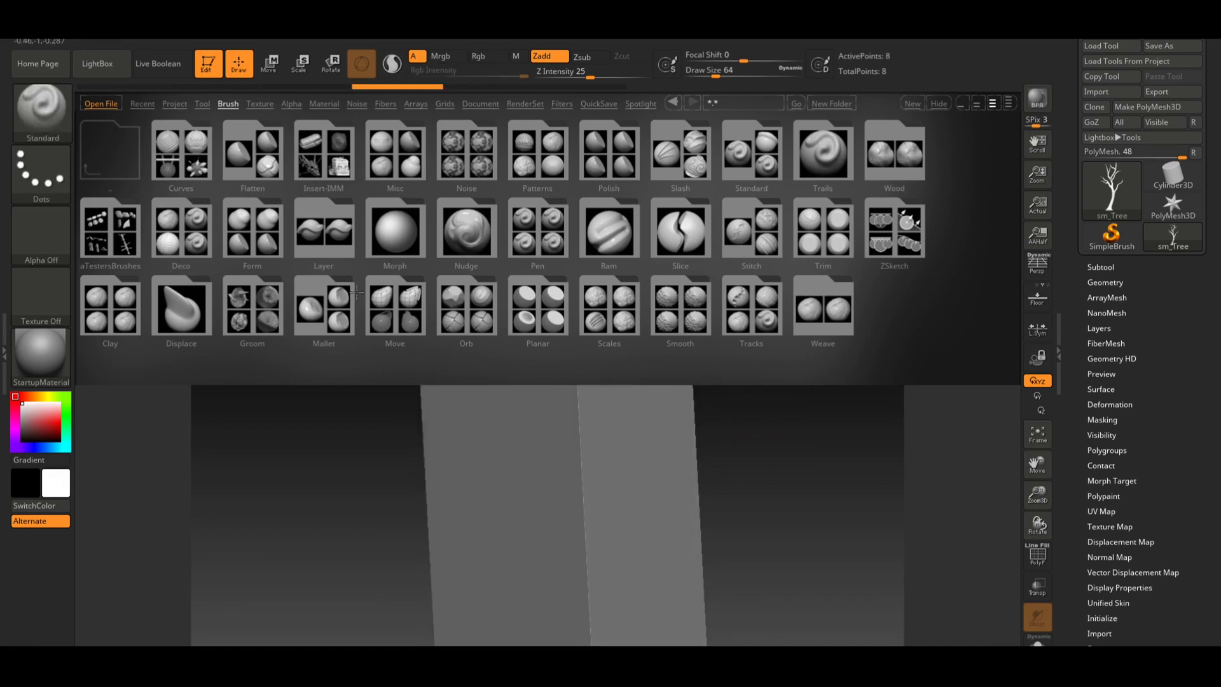
left_click(116, 75)
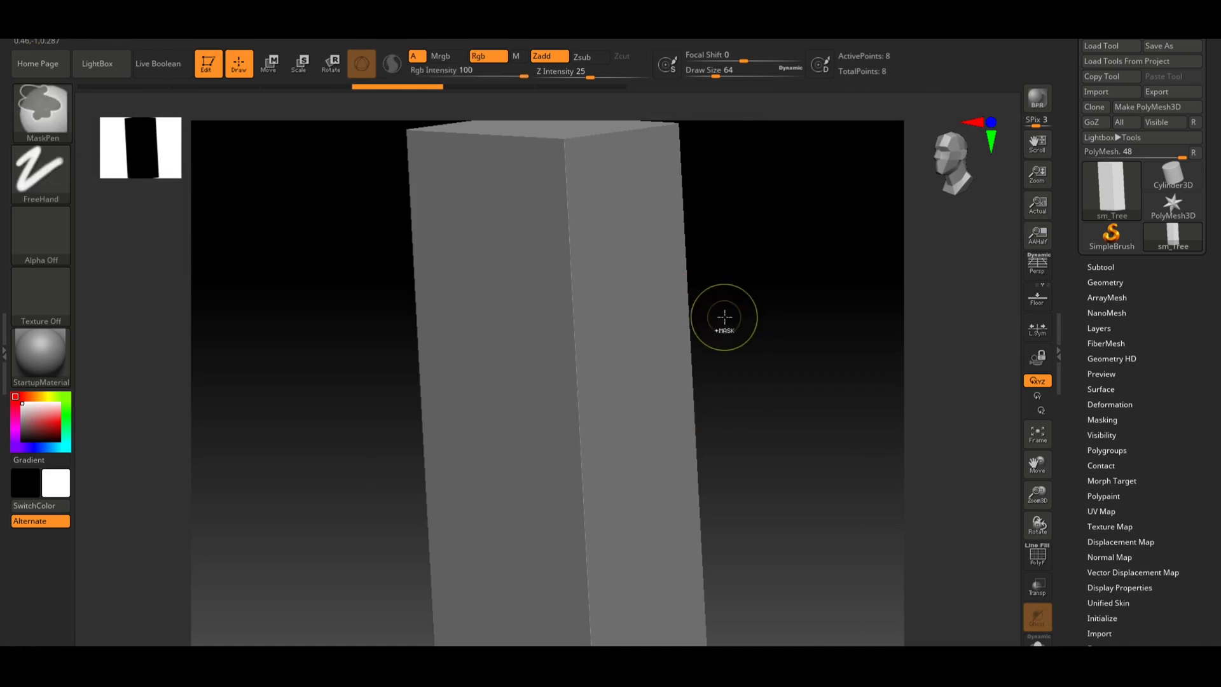
mouse_move(749, 303)
left_mouse_down()
mouse_move(769, 395)
mouse_move(781, 313)
left_mouse_up()
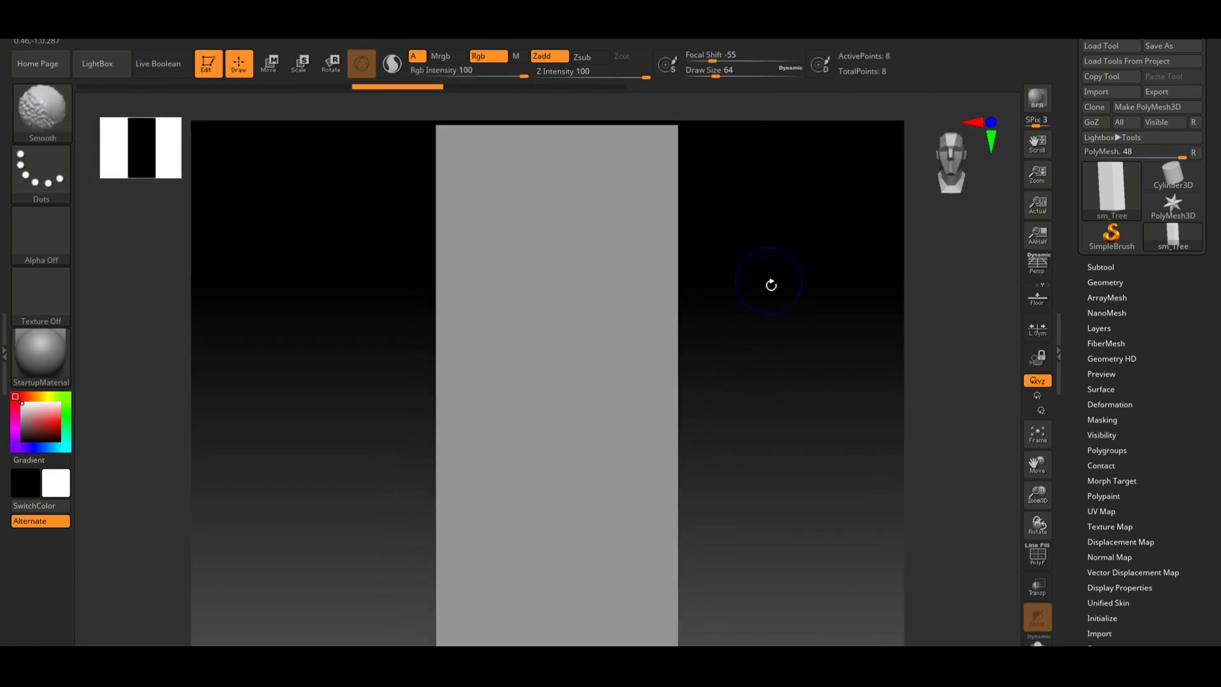
key("t")
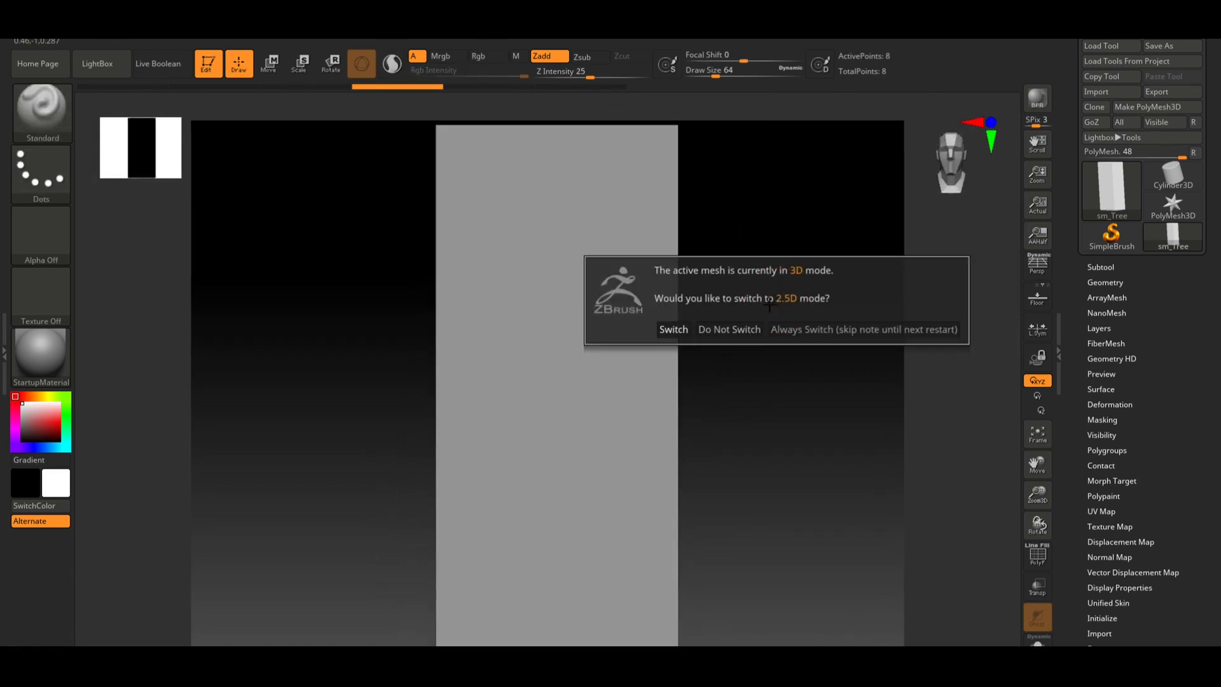
left_click(668, 328)
key("ctrl+n")
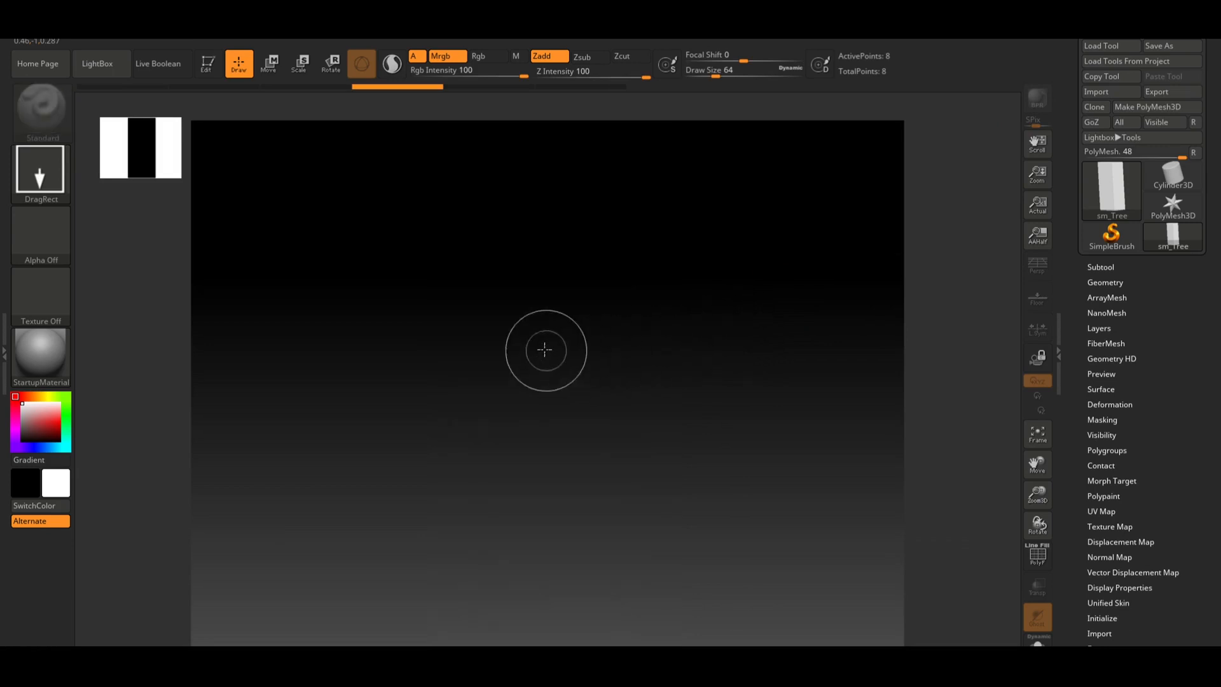
left_click_drag(545, 350, 548, 597)
left_click(1106, 188)
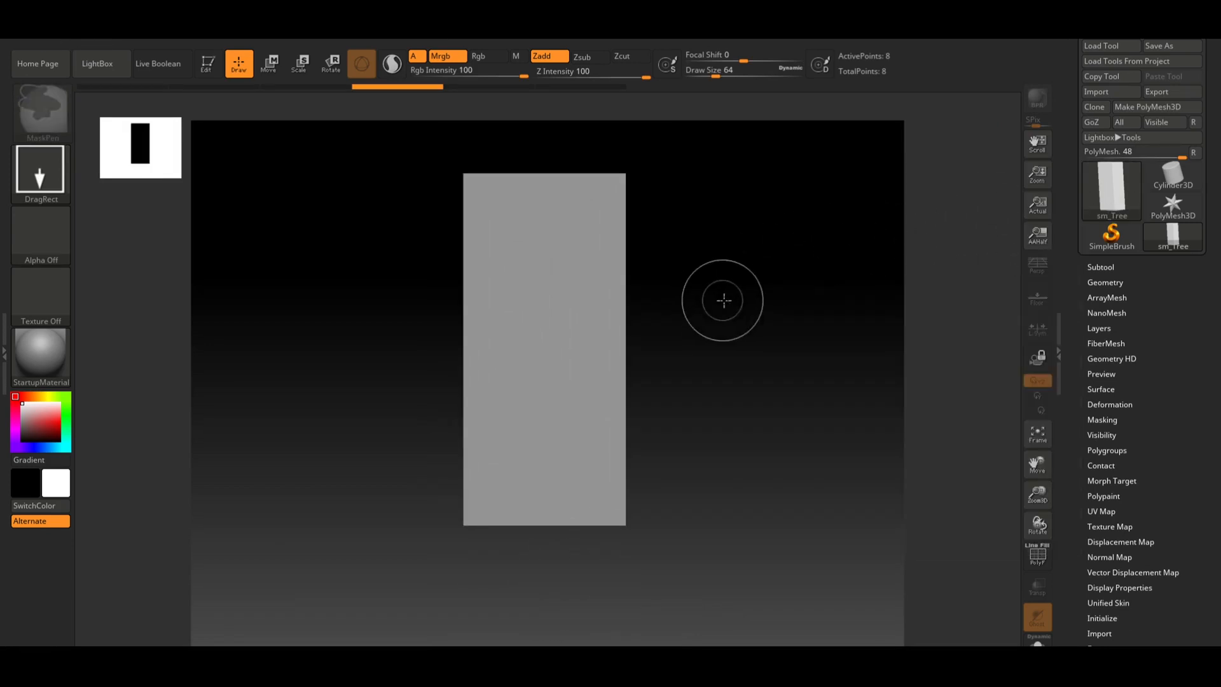
key("ctrl+n")
Re-import the sm_Tree FBX file through the FBX ExportImport plugin
left_click(799, 41)
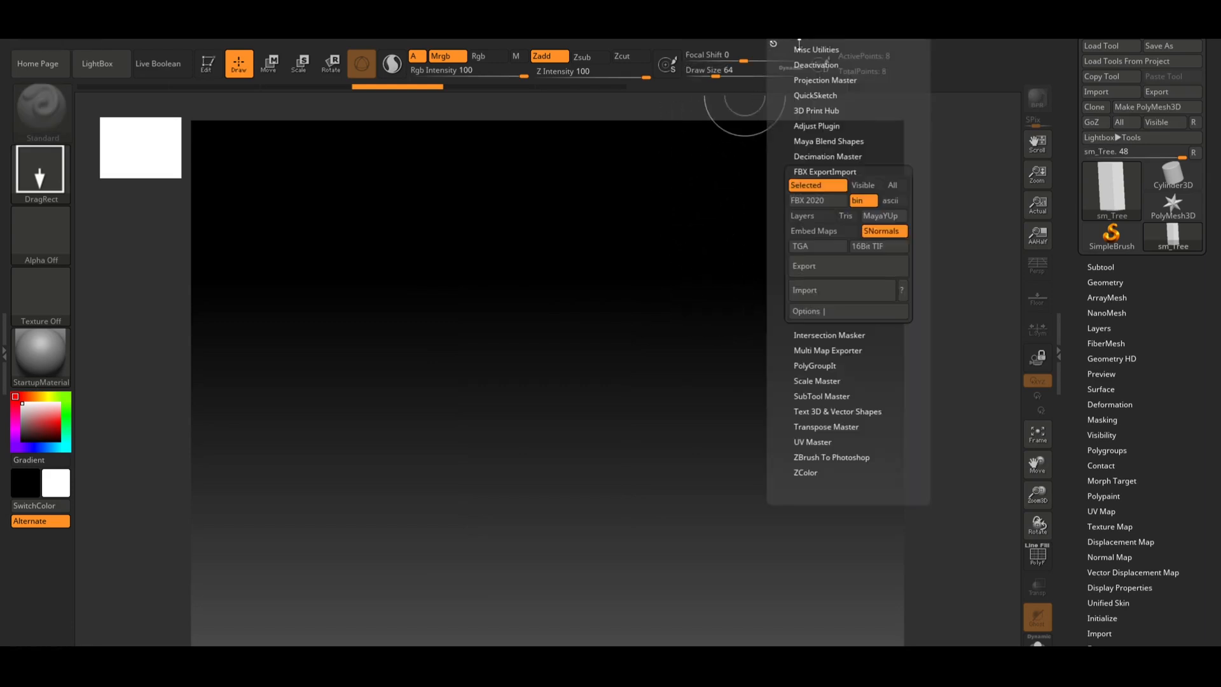
left_click(797, 42)
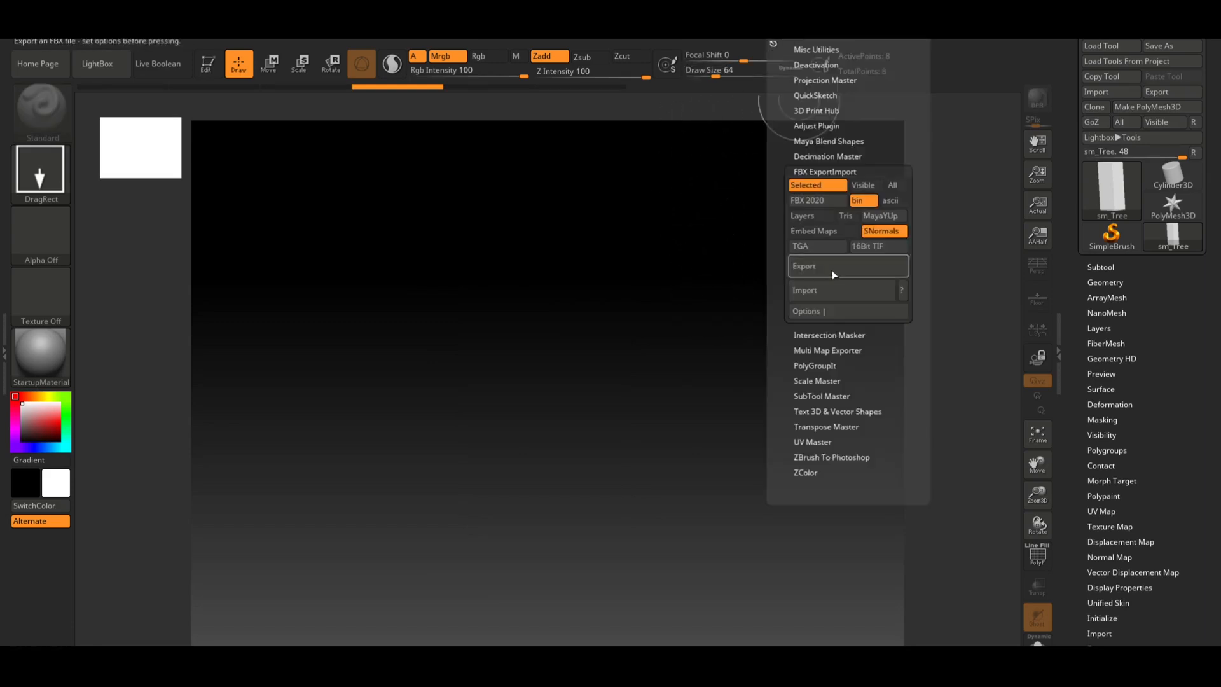
left_click(833, 291)
double_click(296, 159)
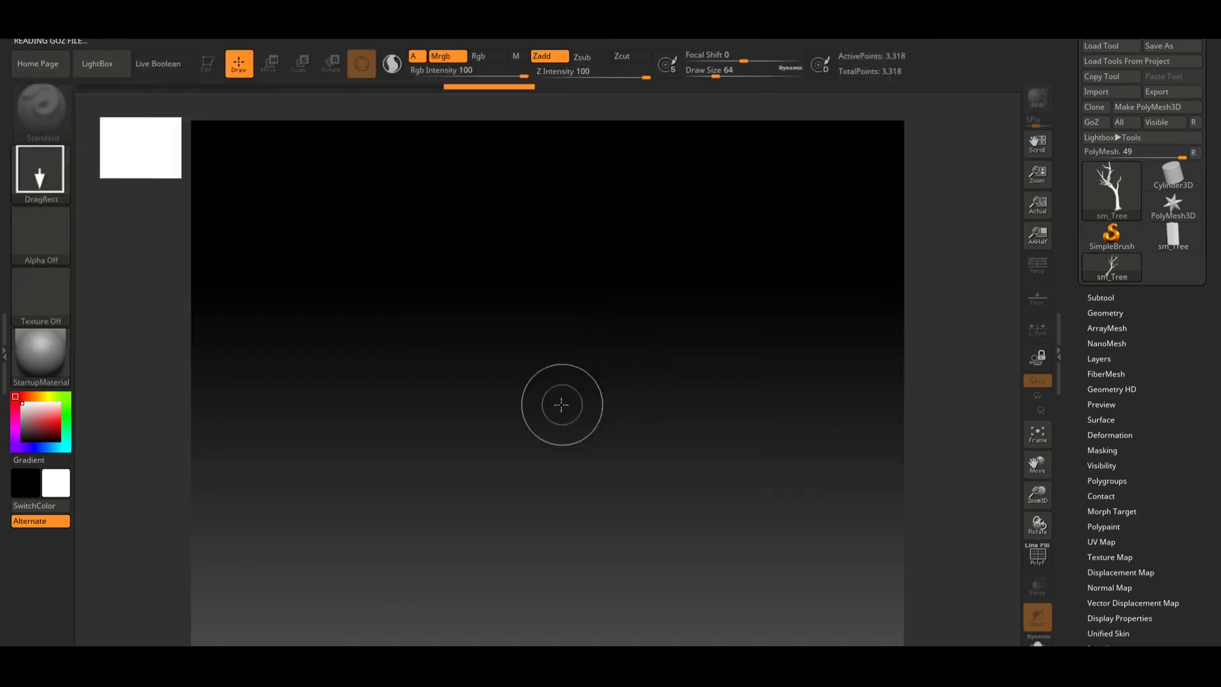
Draw the tree on the canvas, enter Edit mode and frame it
left_click_drag(562, 403, 558, 639)
key("t")
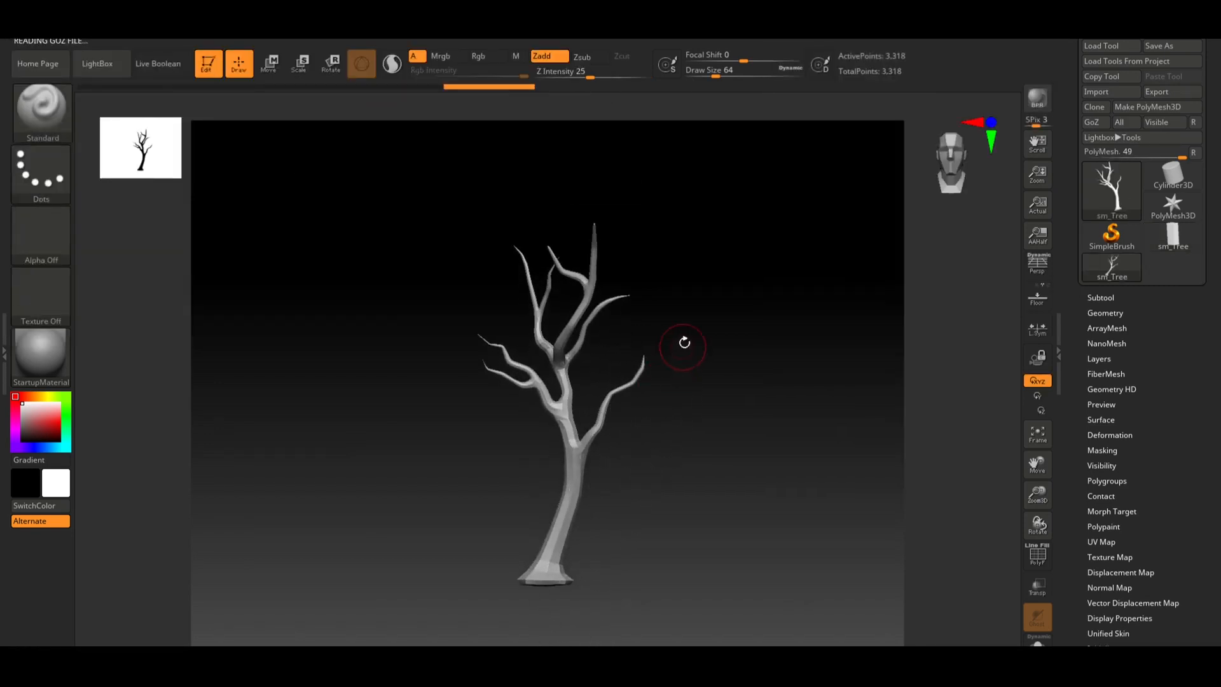
key("f")
Load the TrimSmoothBorder brush from the LightBox brush library
left_click(92, 62)
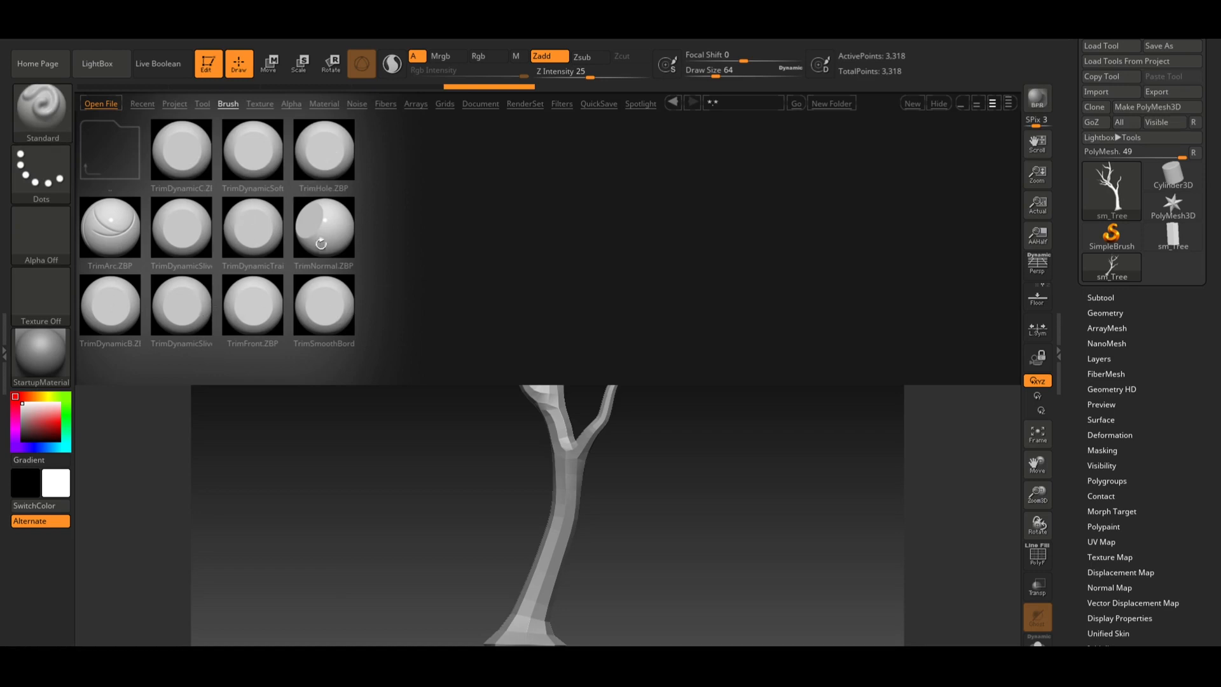
left_click(341, 307)
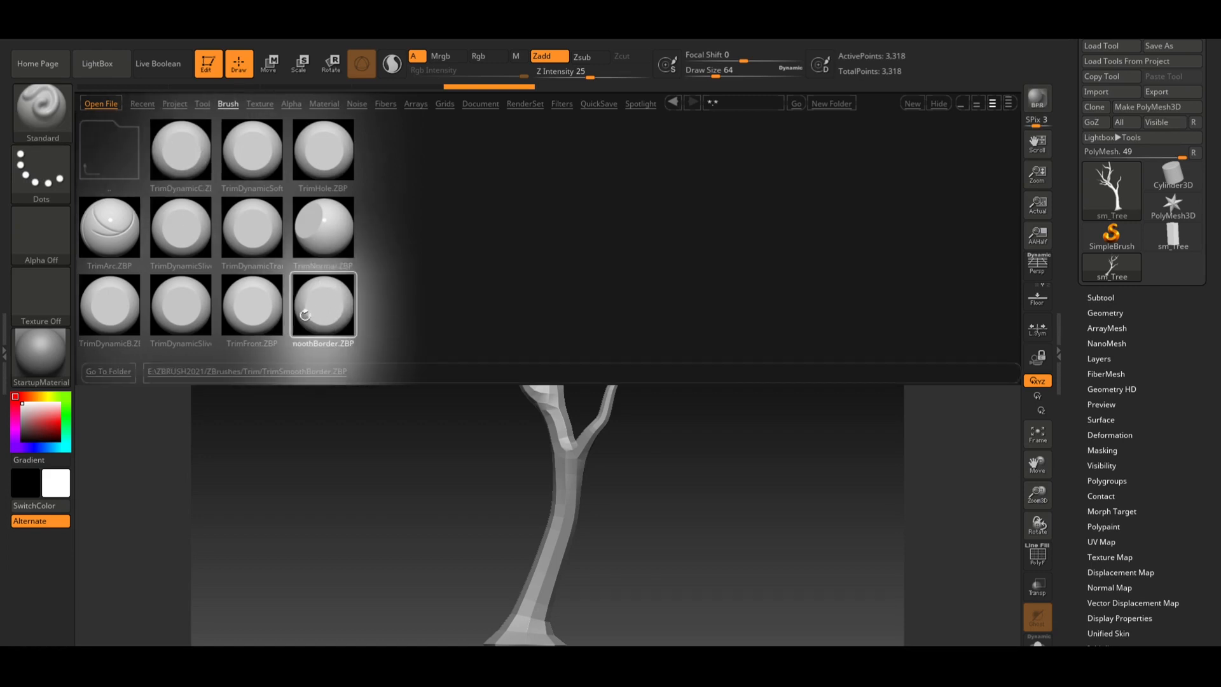
double_click(323, 298)
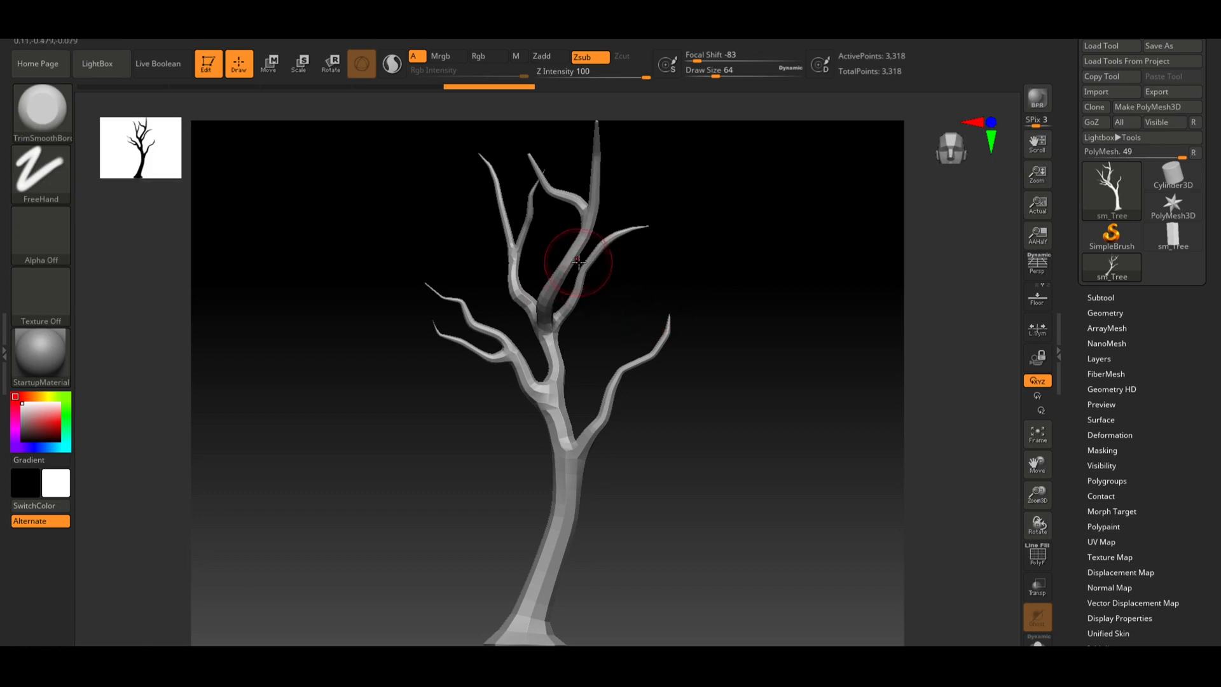
mouse_move(691, 276)
left_mouse_down()
mouse_move(744, 289)
mouse_move(680, 281)
left_mouse_up()
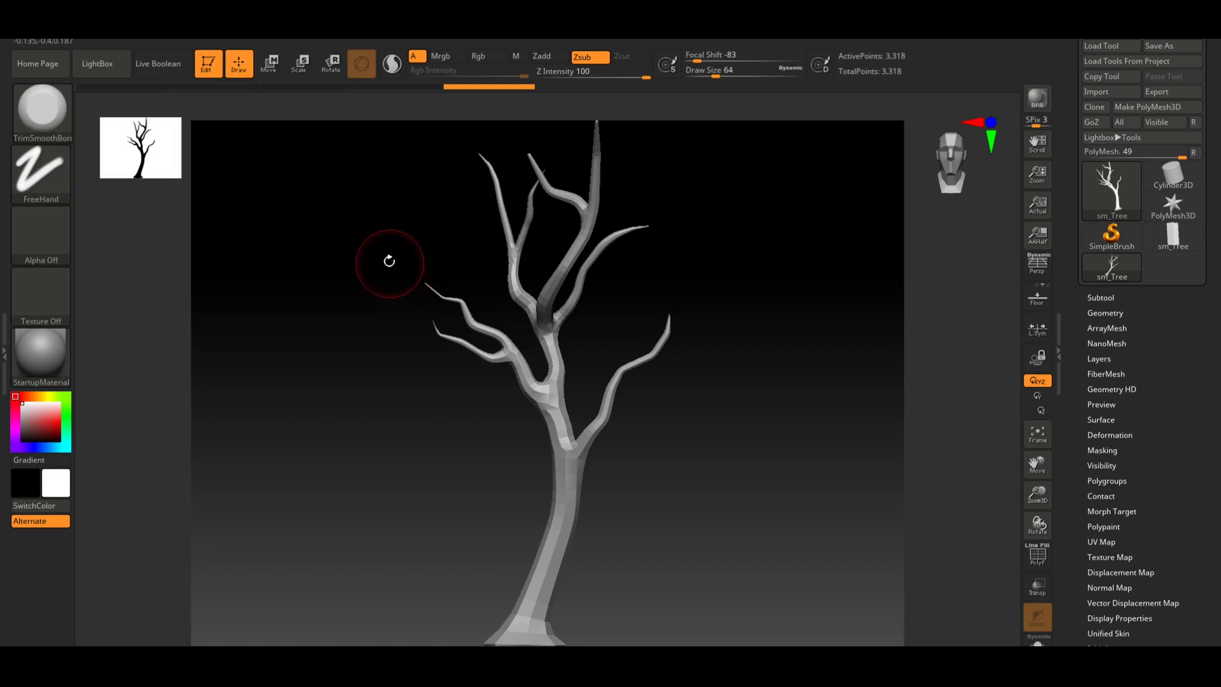
Browse the Orb brush folder in the LightBox brush library
mouse_move(390, 265)
left_mouse_down()
mouse_move(409, 264)
mouse_move(379, 259)
mouse_move(392, 263)
left_mouse_up()
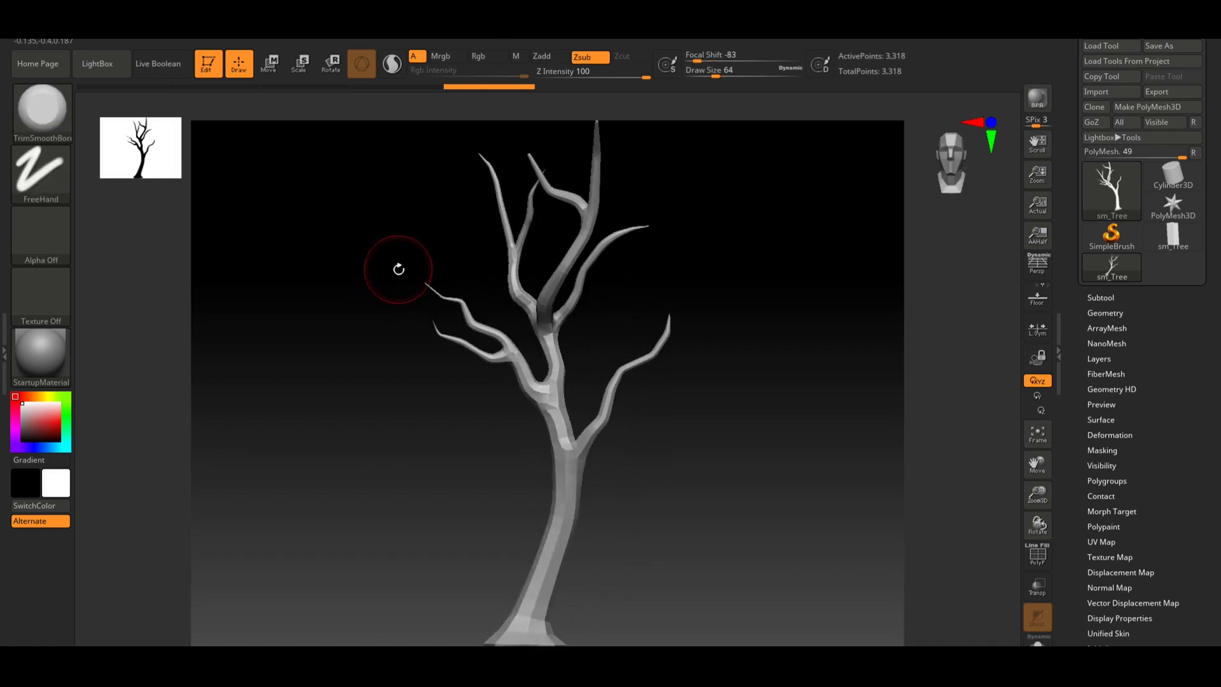
left_click(105, 67)
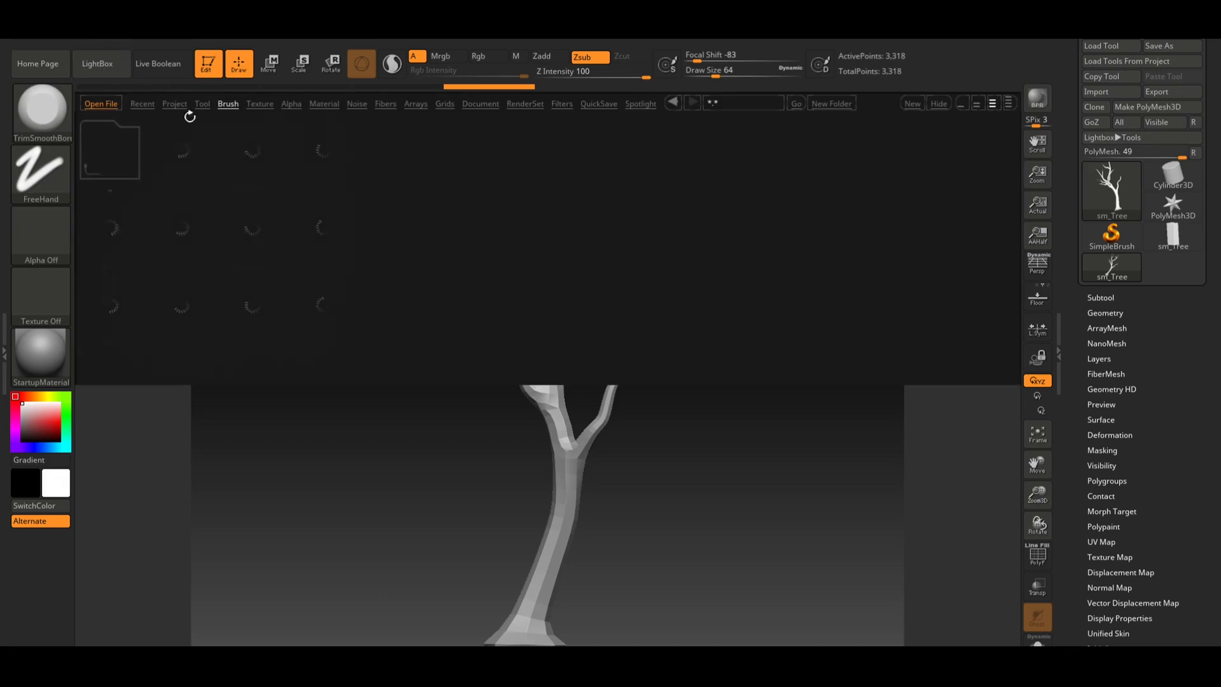
left_click(122, 146)
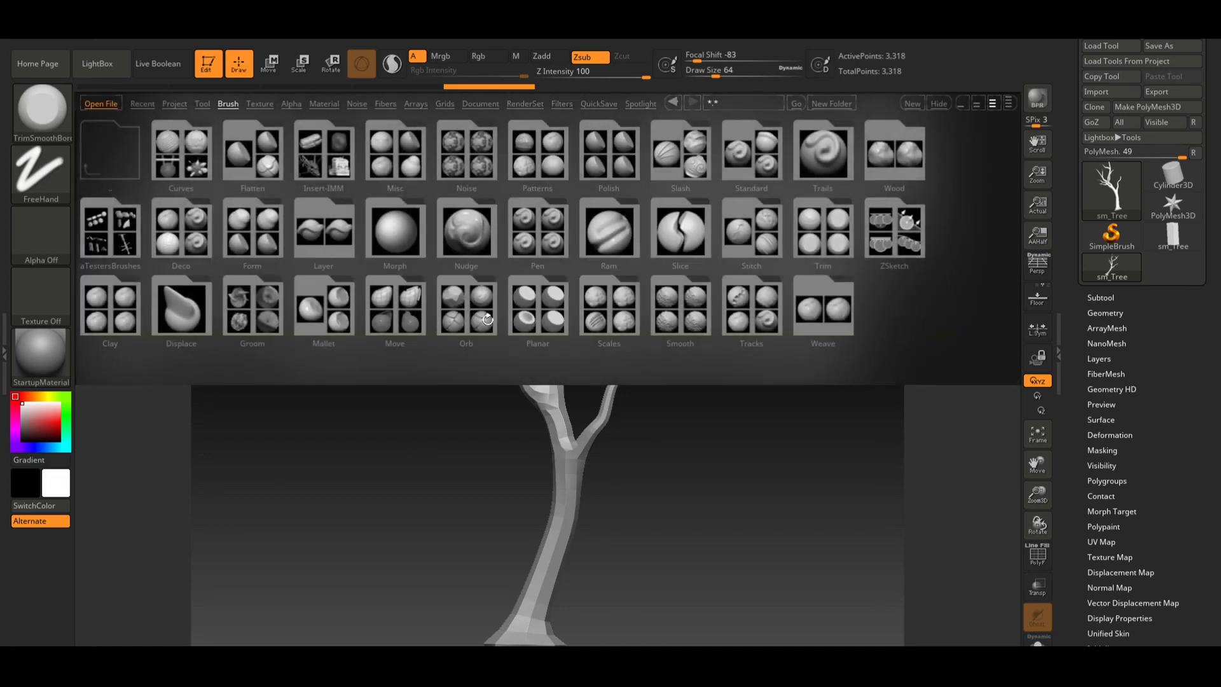
left_click(488, 320)
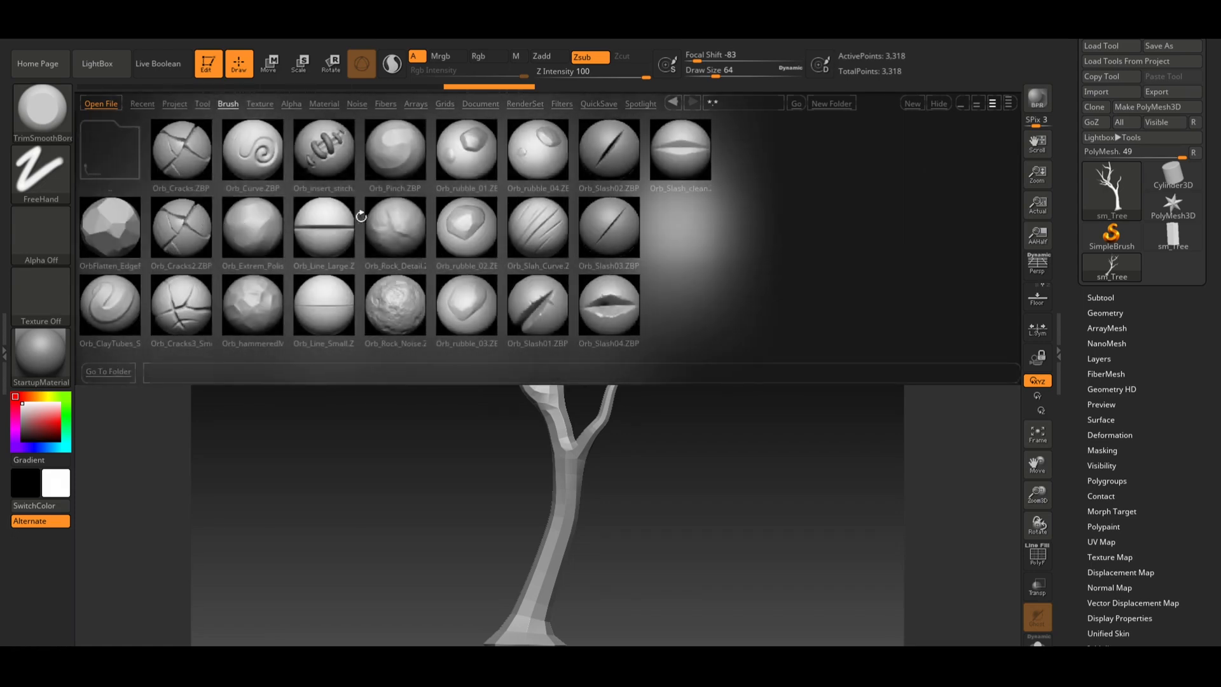
Switch to the web browser and search Google for "orb brushes"
key("alt+Tab")
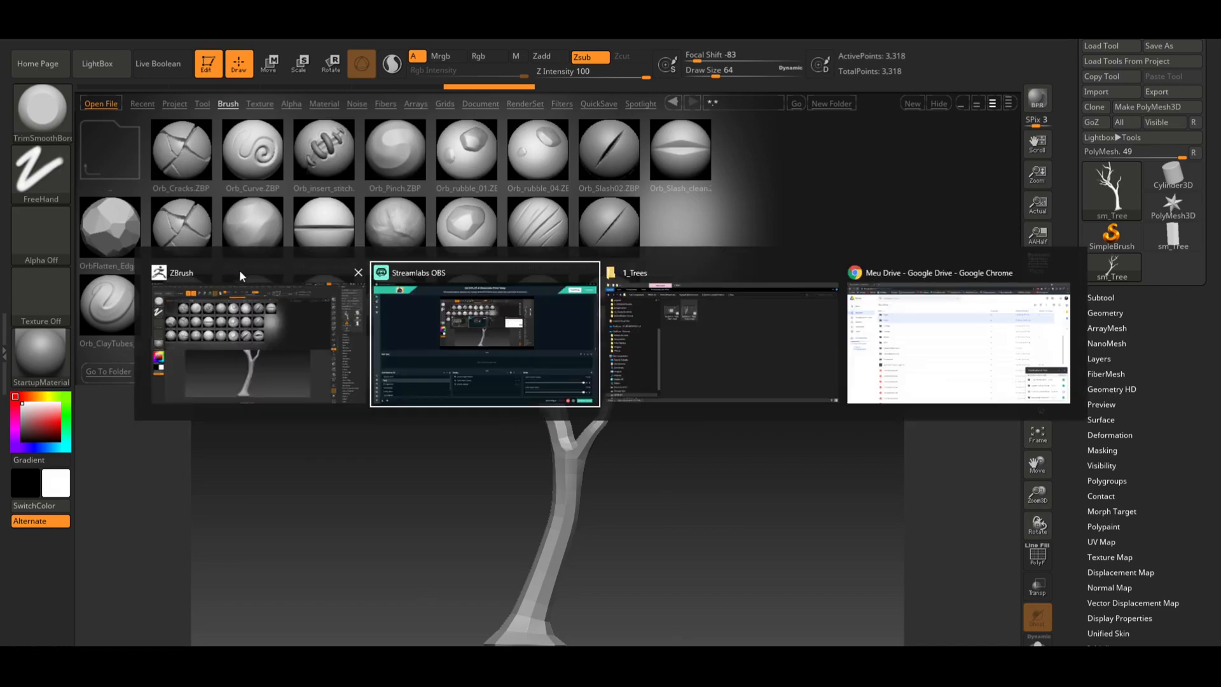
key("alt+Tab")
key("alt+Tab")
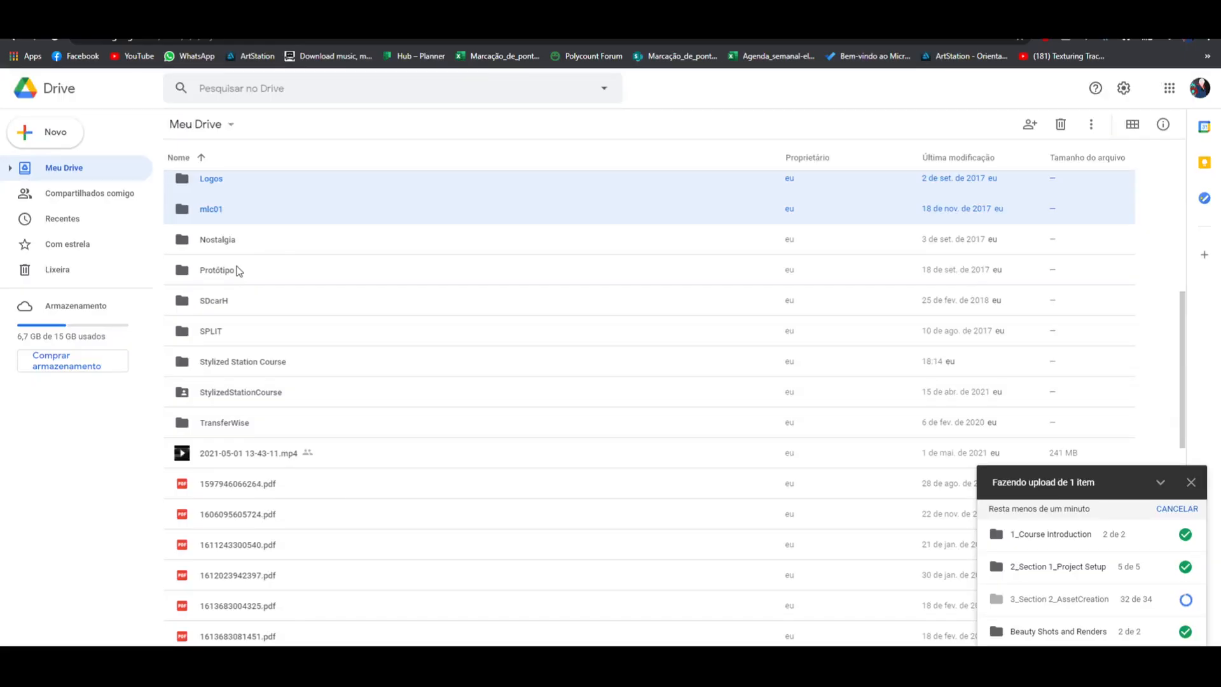
key("ctrl+t")
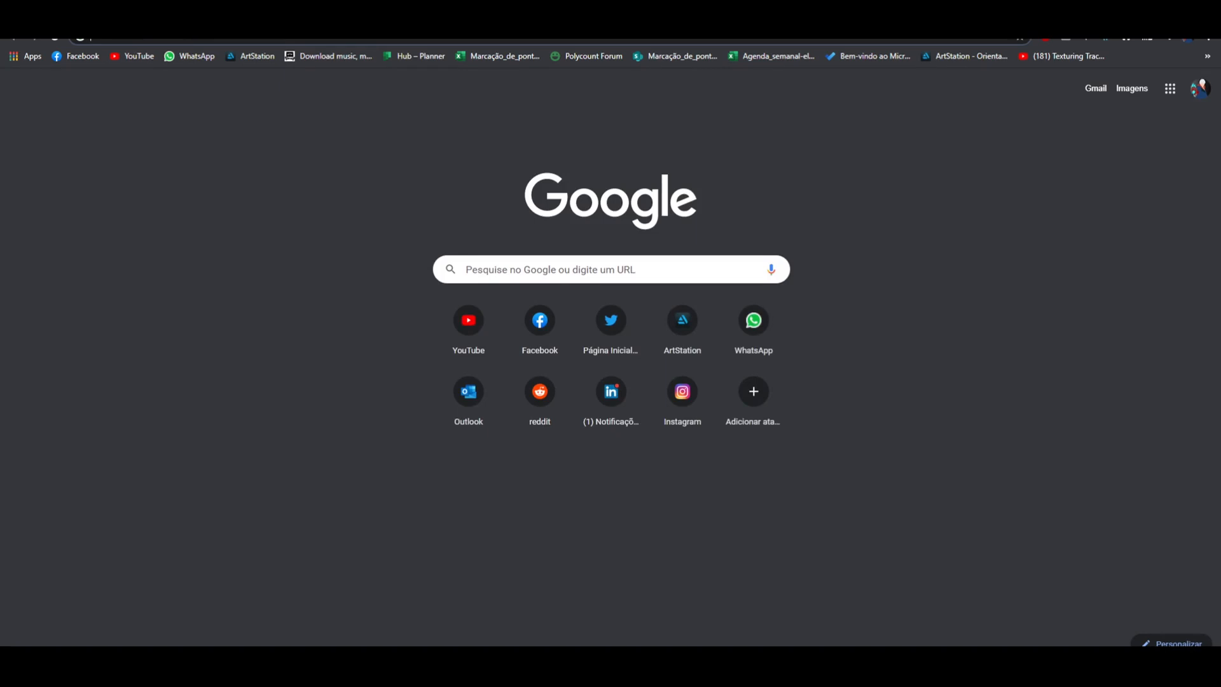
type("orb")
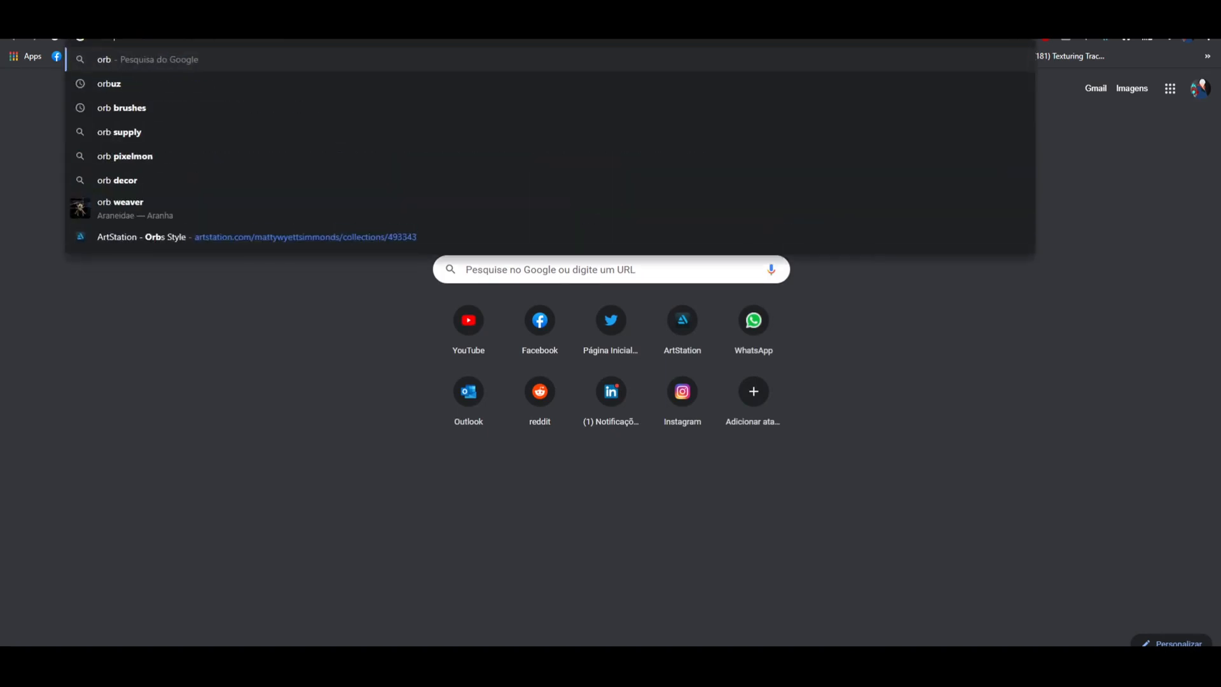
type(" brushes")
key("Return")
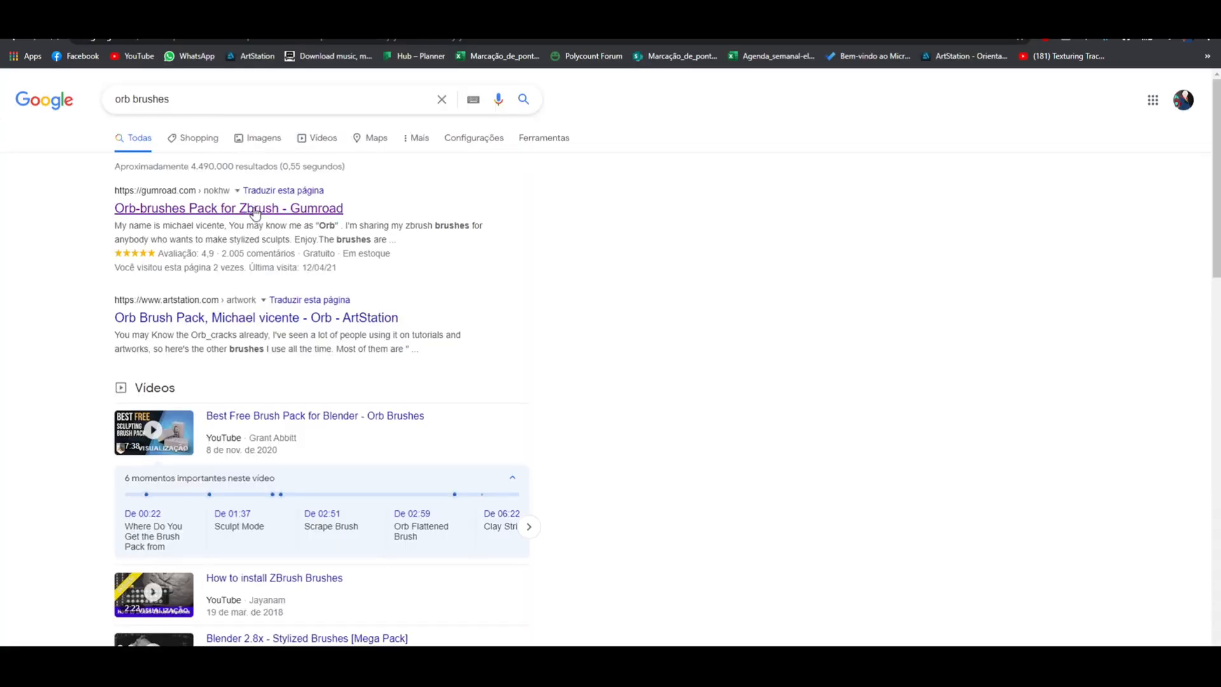
Open the Gumroad Orb-brushes Pack for Zbrush page and scroll through its description
left_click(255, 210)
scroll(652, 229, "down", 5)
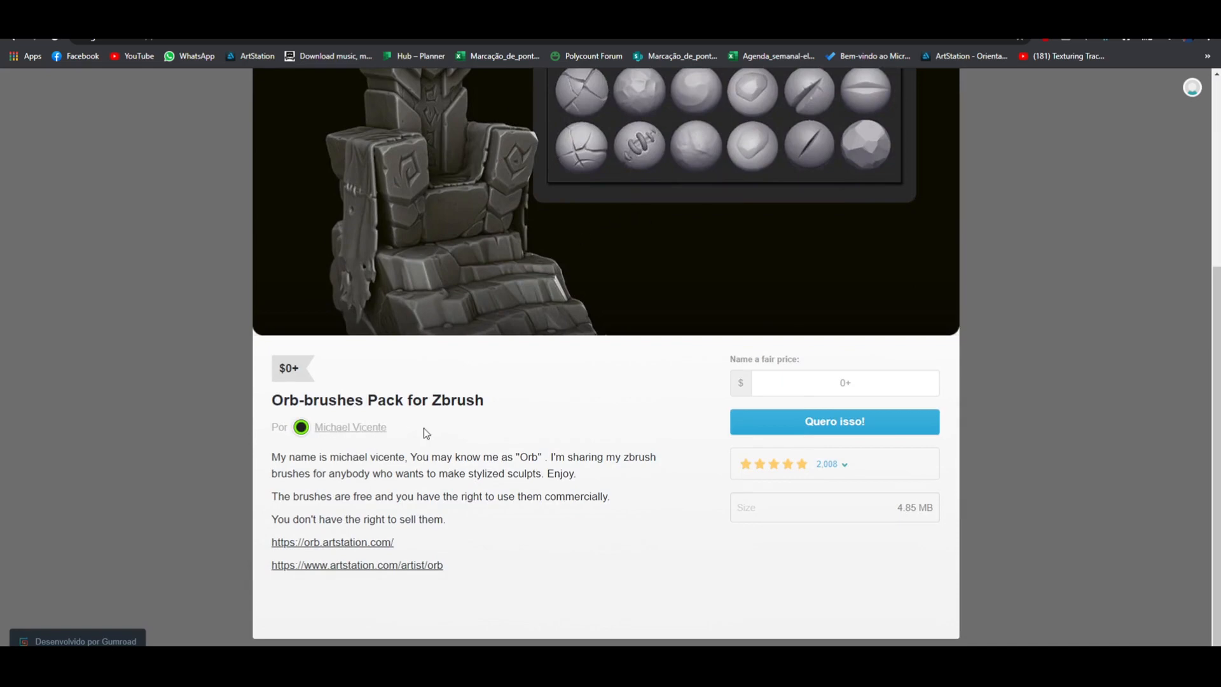
scroll(709, 318, "up", 3)
scroll(677, 222, "up", 2)
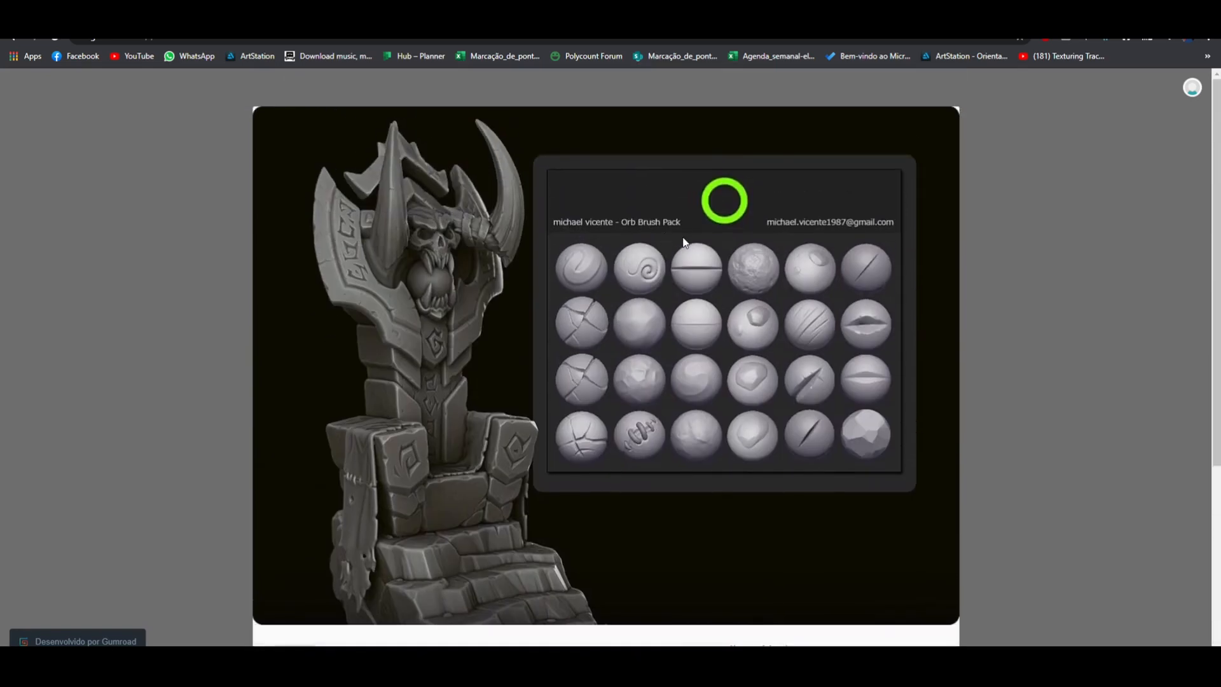
scroll(782, 391, "down", 3)
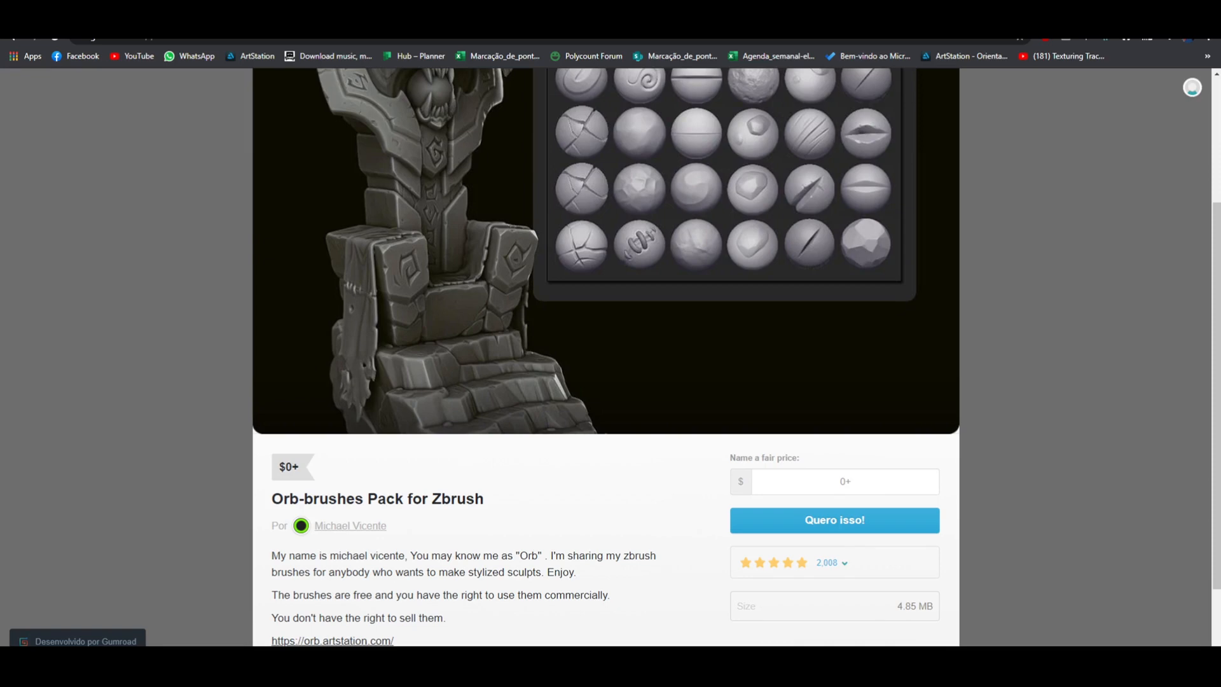
Open File Explorer and navigate to the ZBrush2021 ZBrushes Orb folder
left_click_drag(1220, 146, 462, 114)
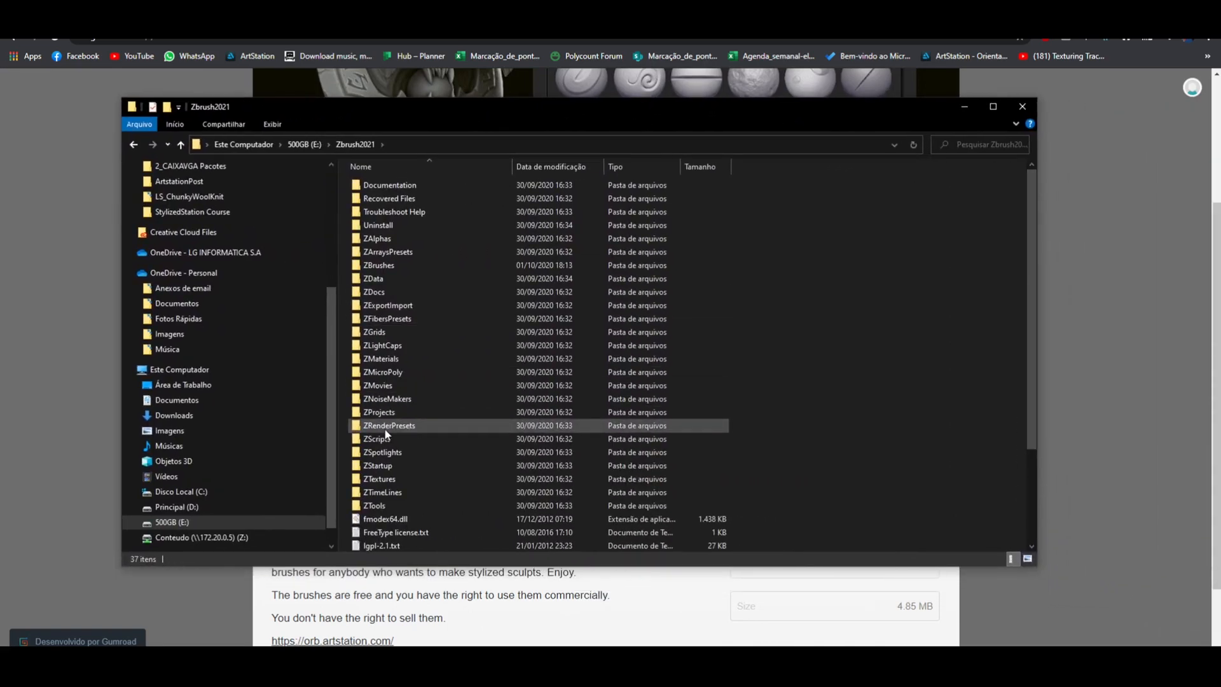
double_click(402, 267)
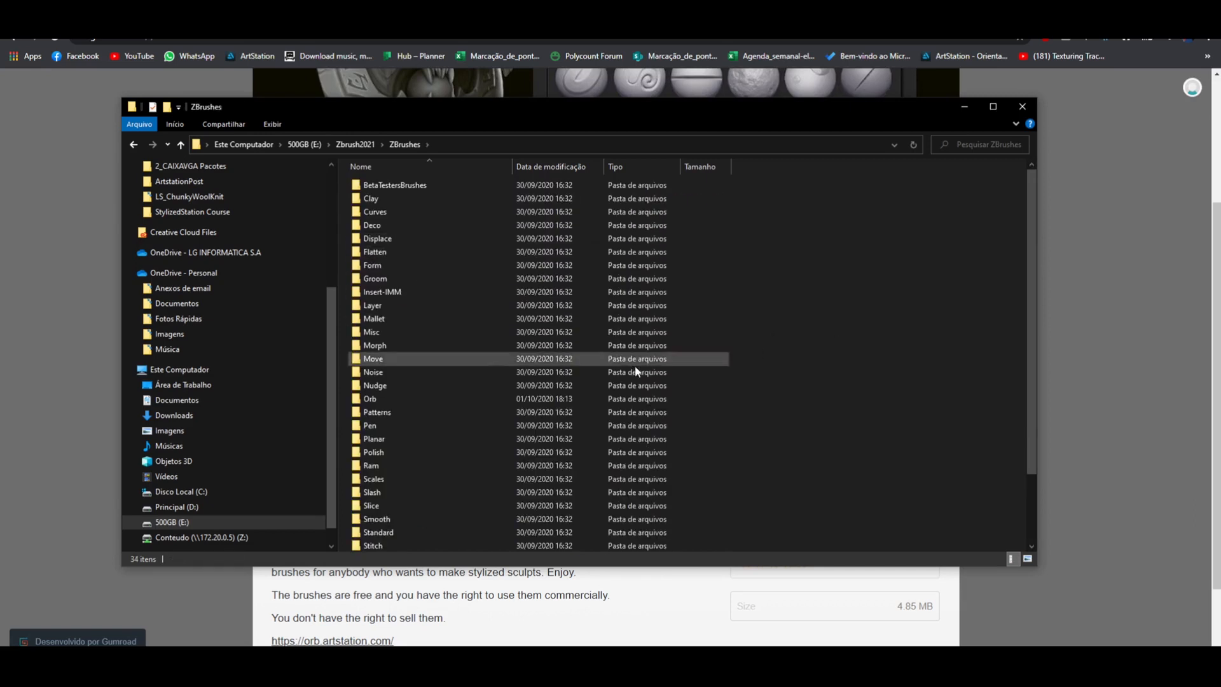
left_click(377, 398)
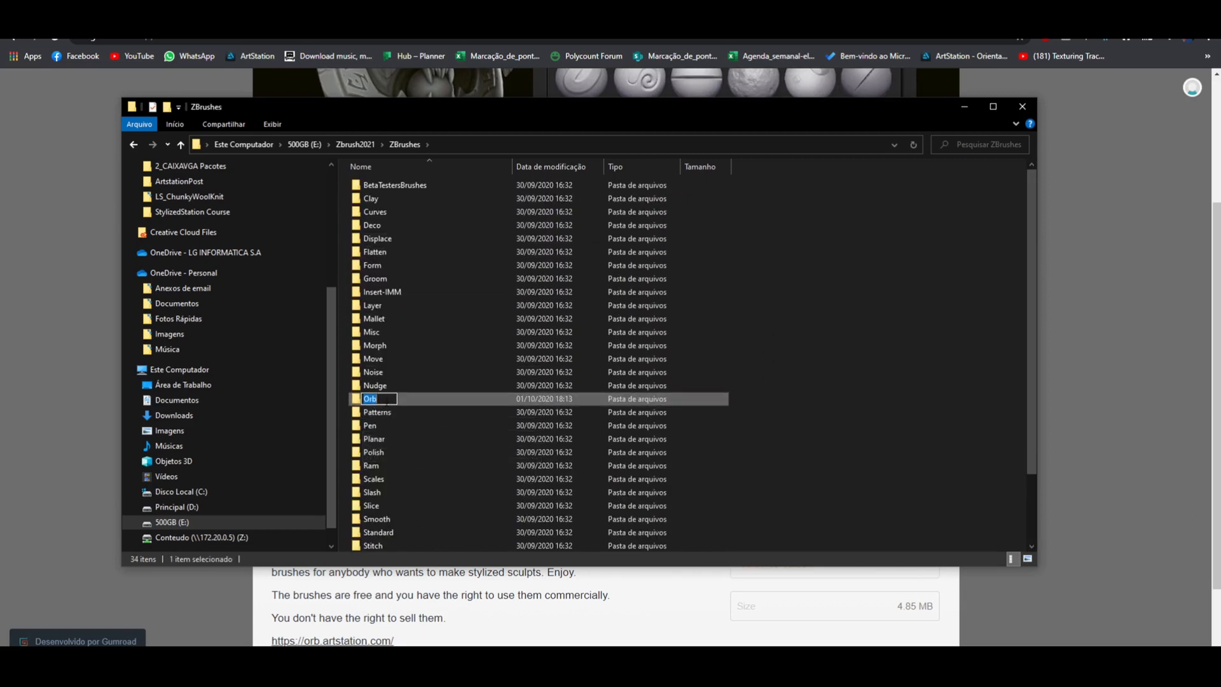
double_click(381, 401)
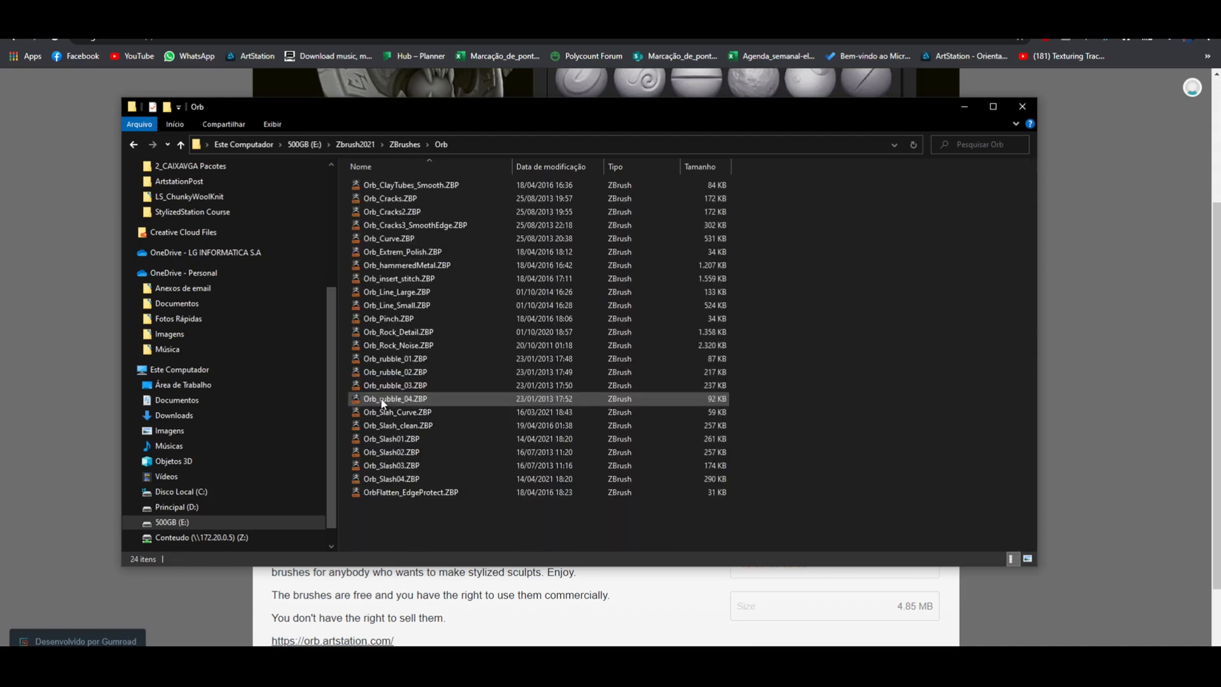
Inspect the Orb ZBP brush files in the folder, return to the ZBrushes folder, and close File Explorer
left_click_drag(483, 502, 455, 186)
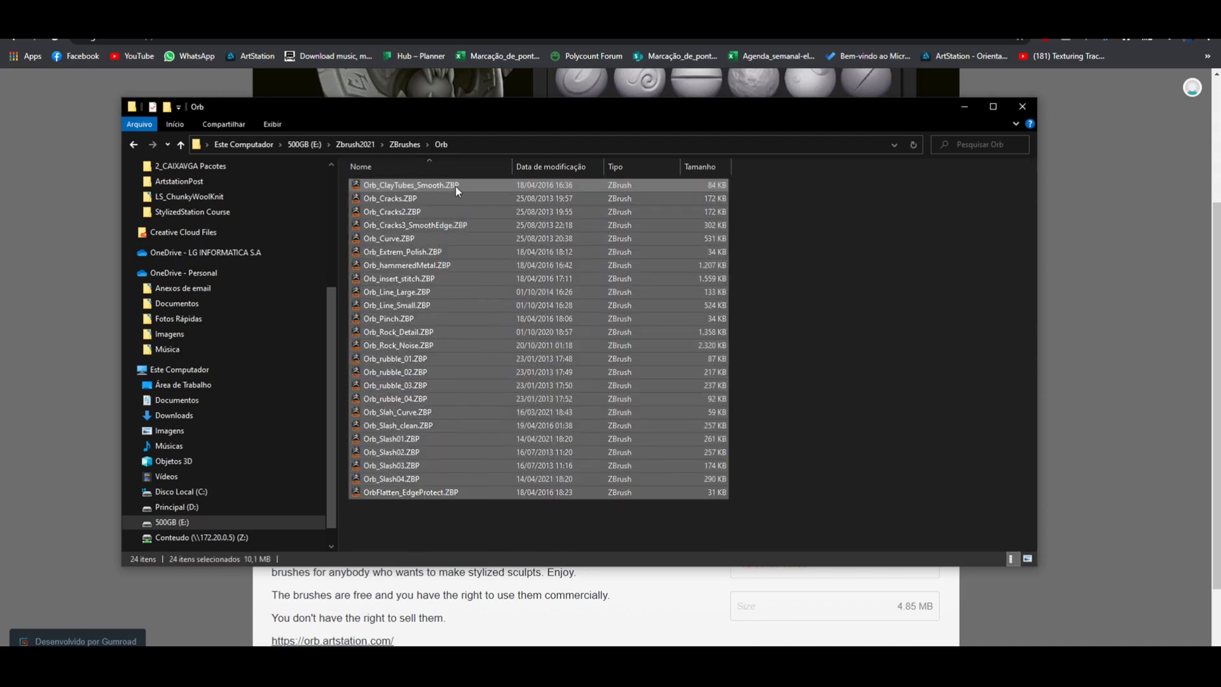
left_click(768, 221)
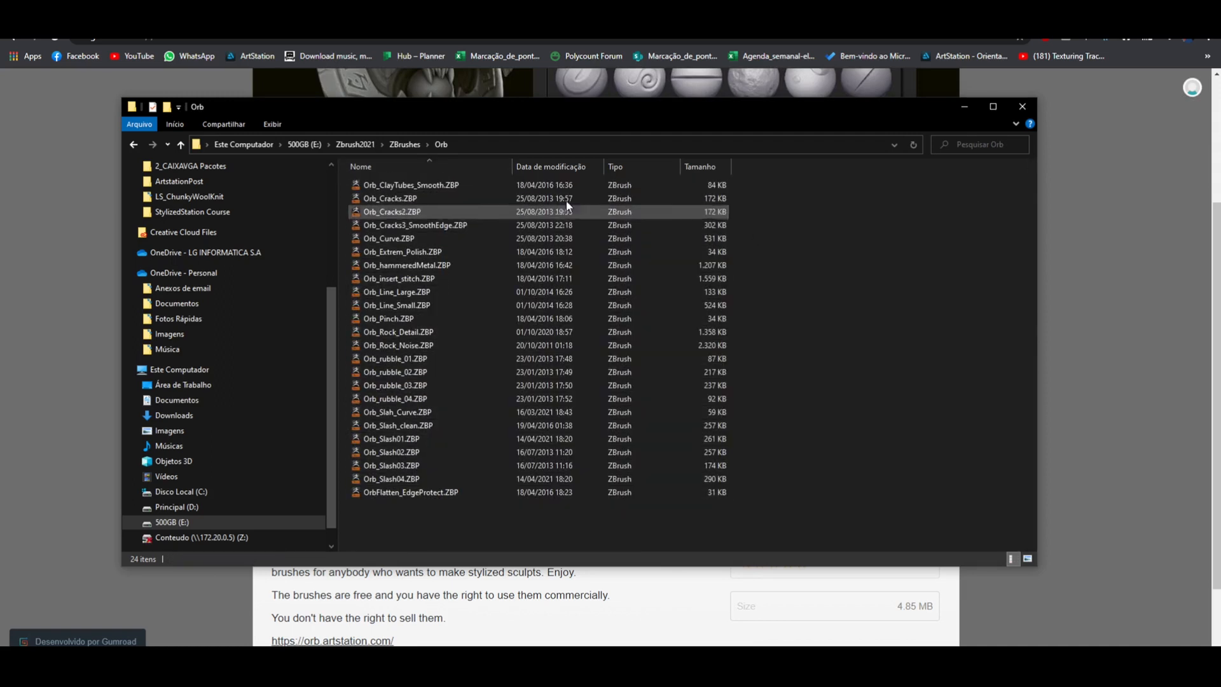
left_click(444, 190)
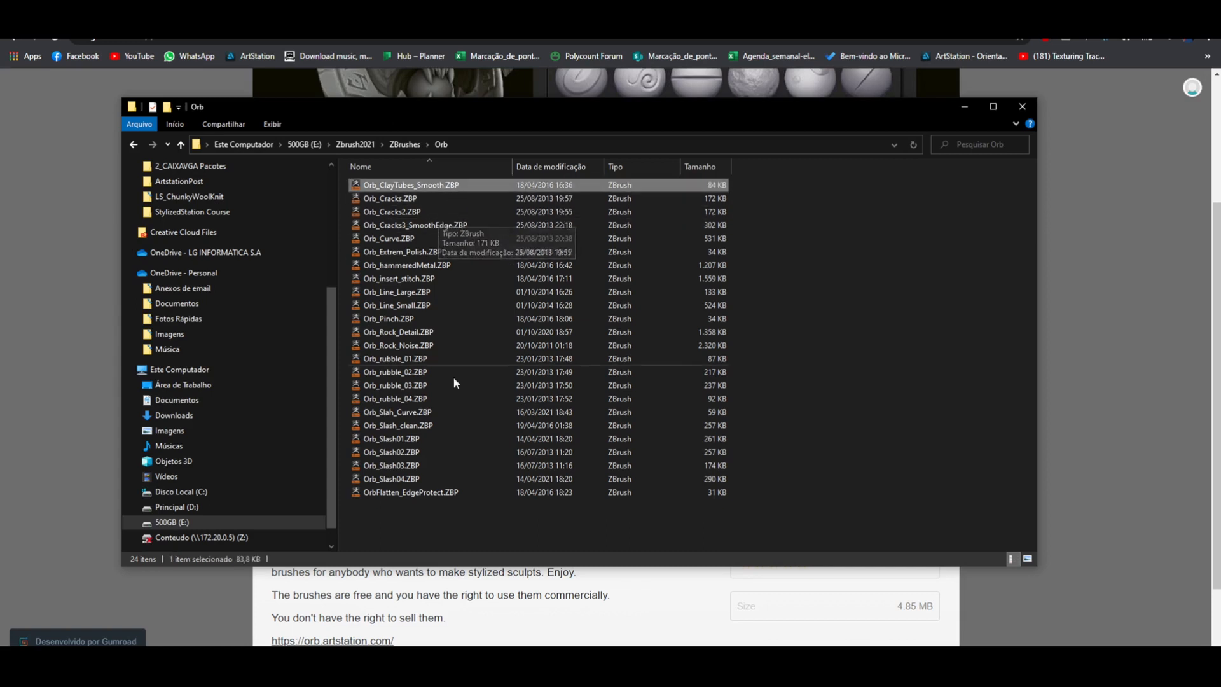
left_click_drag(433, 518, 426, 184)
left_click(806, 304)
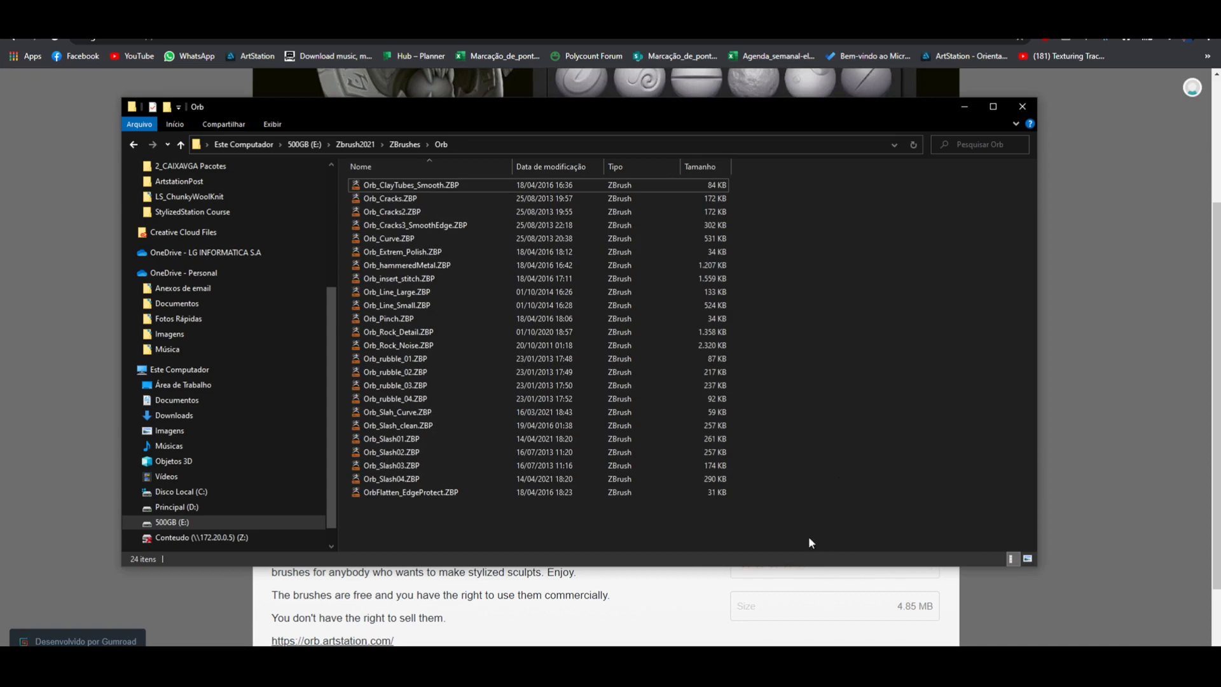
left_click_drag(405, 512, 421, 187)
left_click(441, 144)
left_click(413, 143)
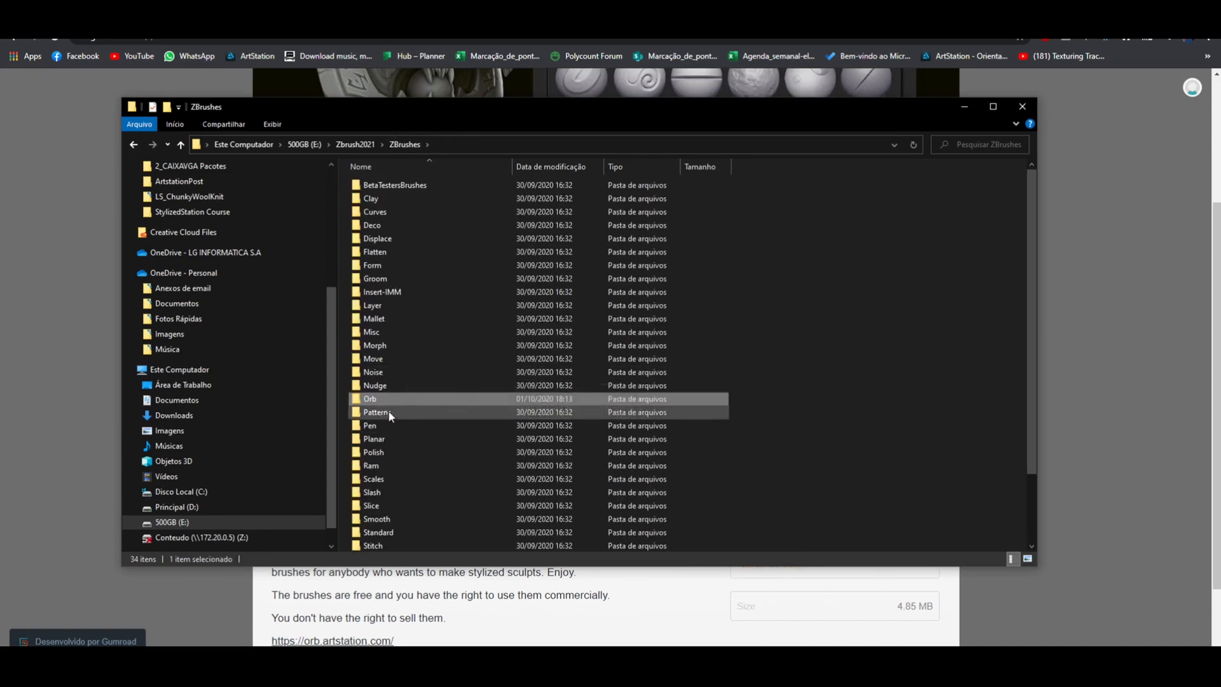
left_click(1020, 106)
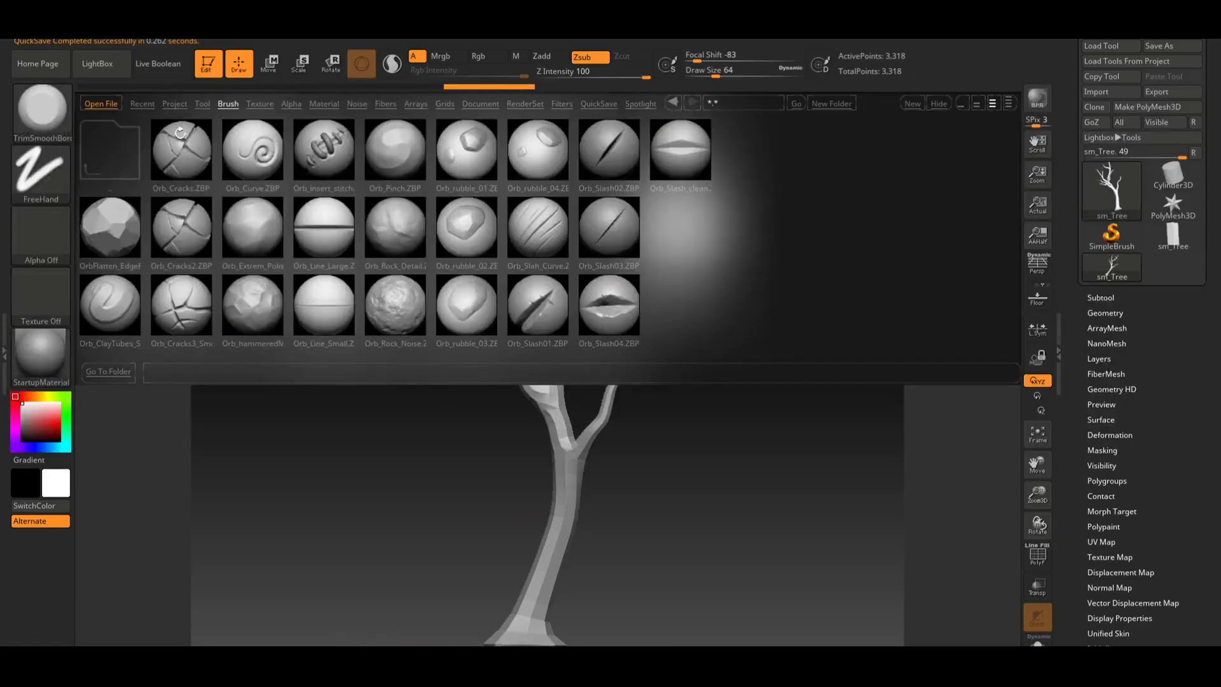
Subdivide the tree once, then return to the base level and delete the higher subdivision level
left_click(96, 64)
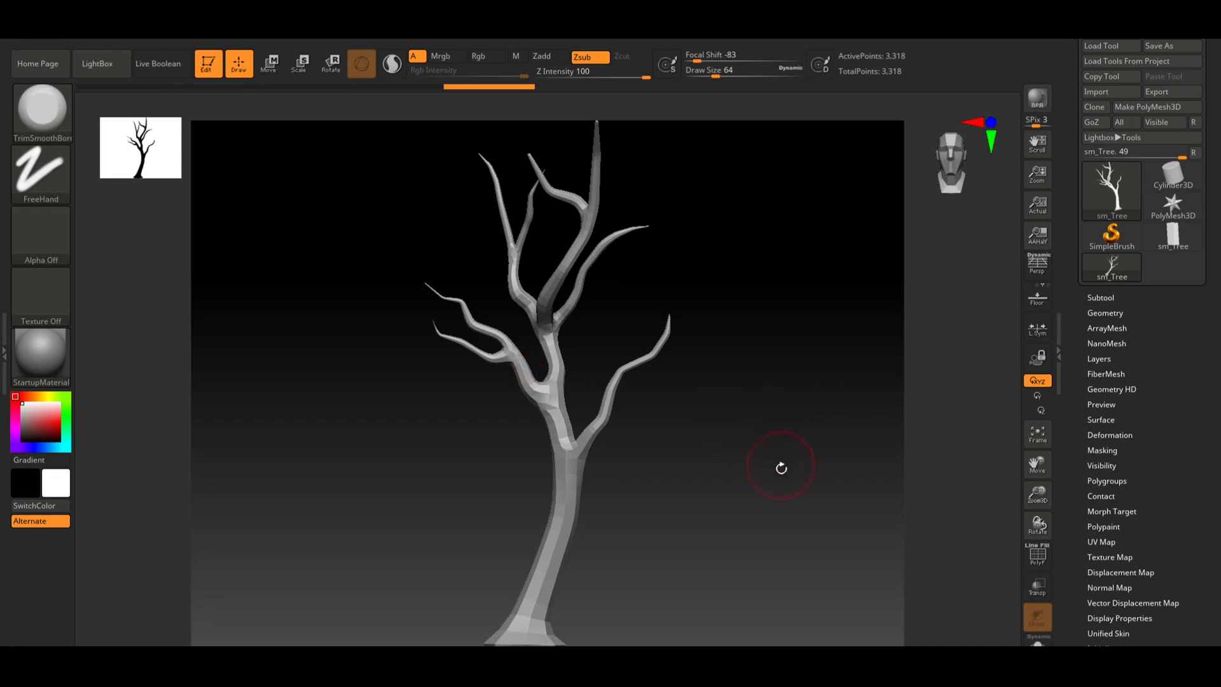
left_click_drag(782, 468, 768, 419)
left_click(1106, 313)
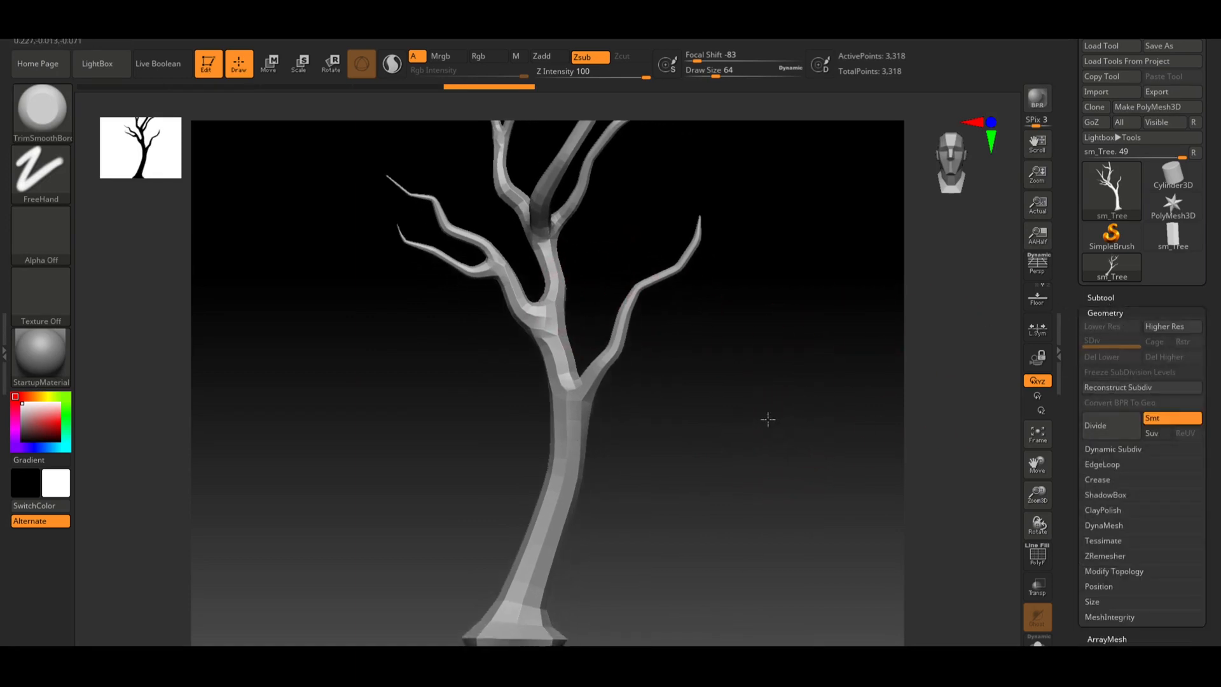
left_click(1161, 418)
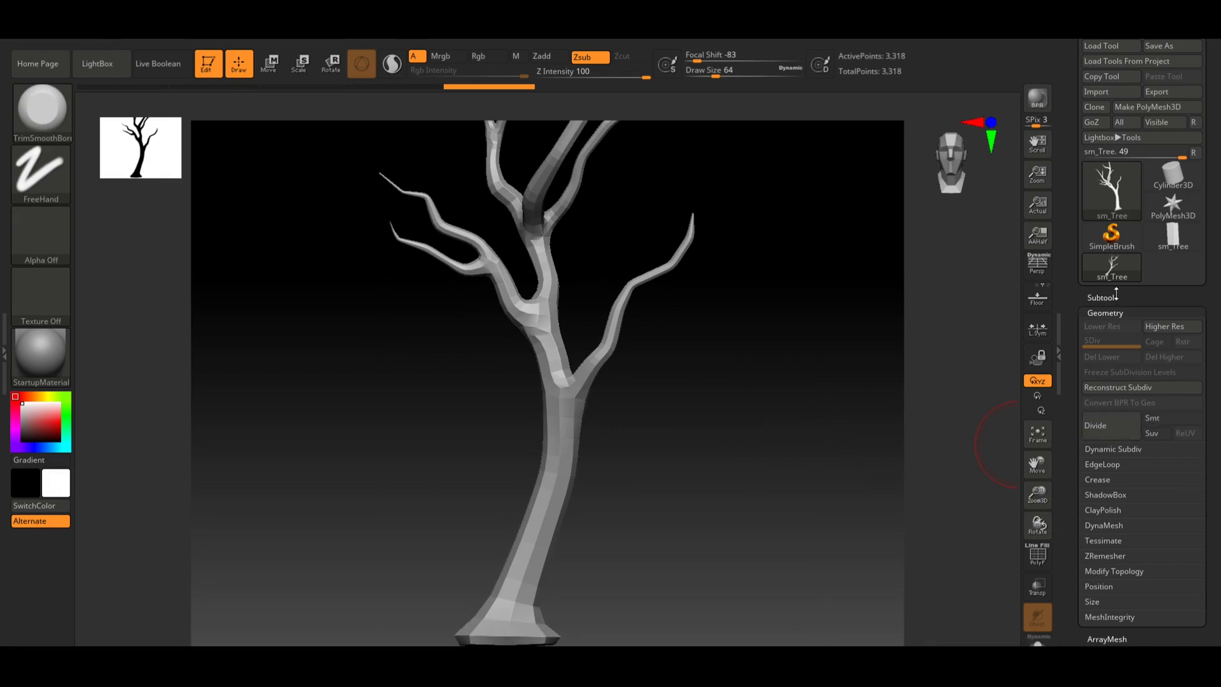
left_click(1107, 420)
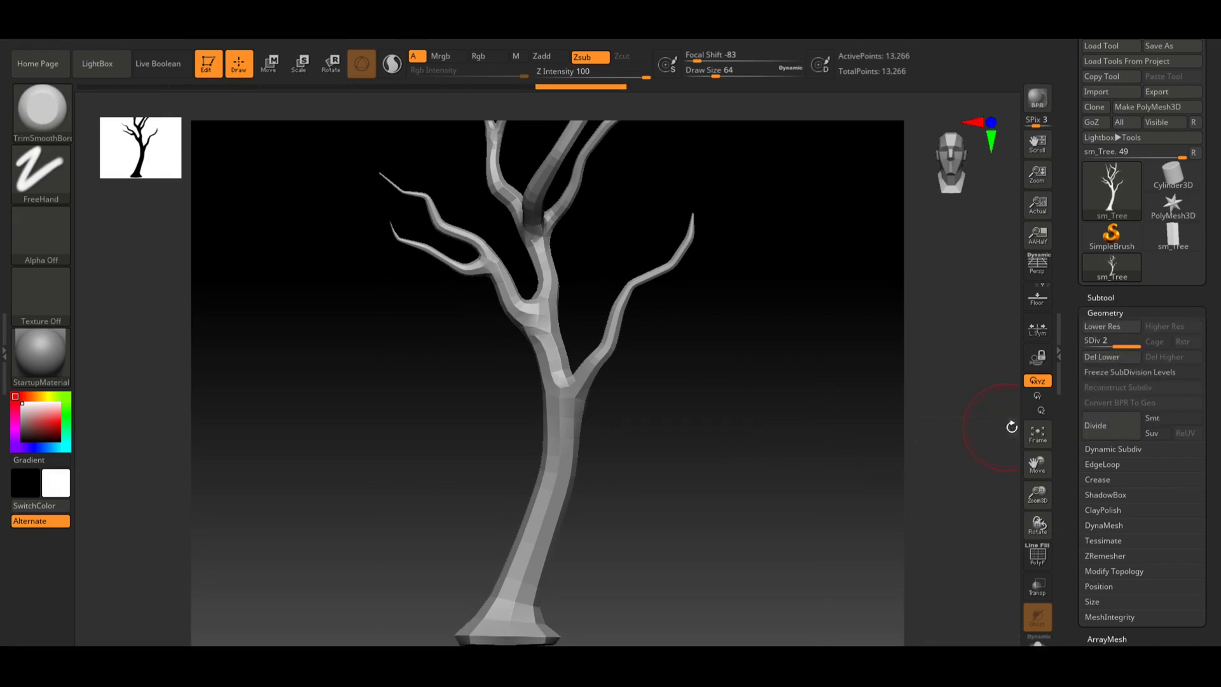
key("shift+d")
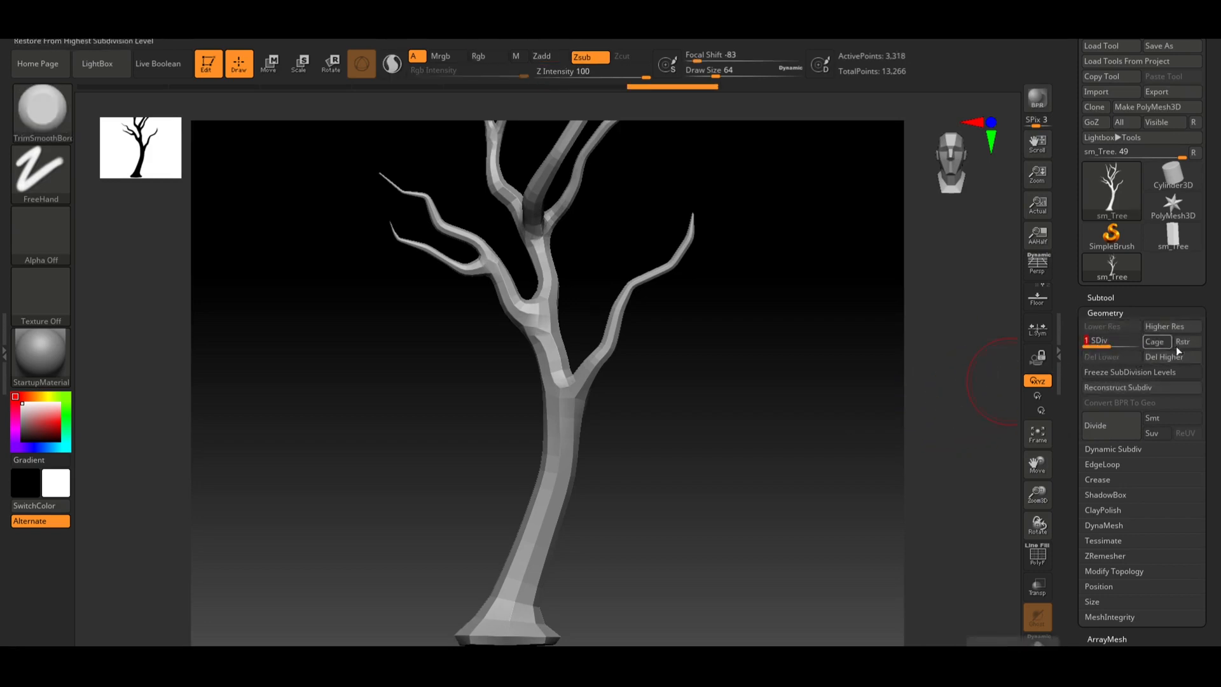
left_click(1161, 358)
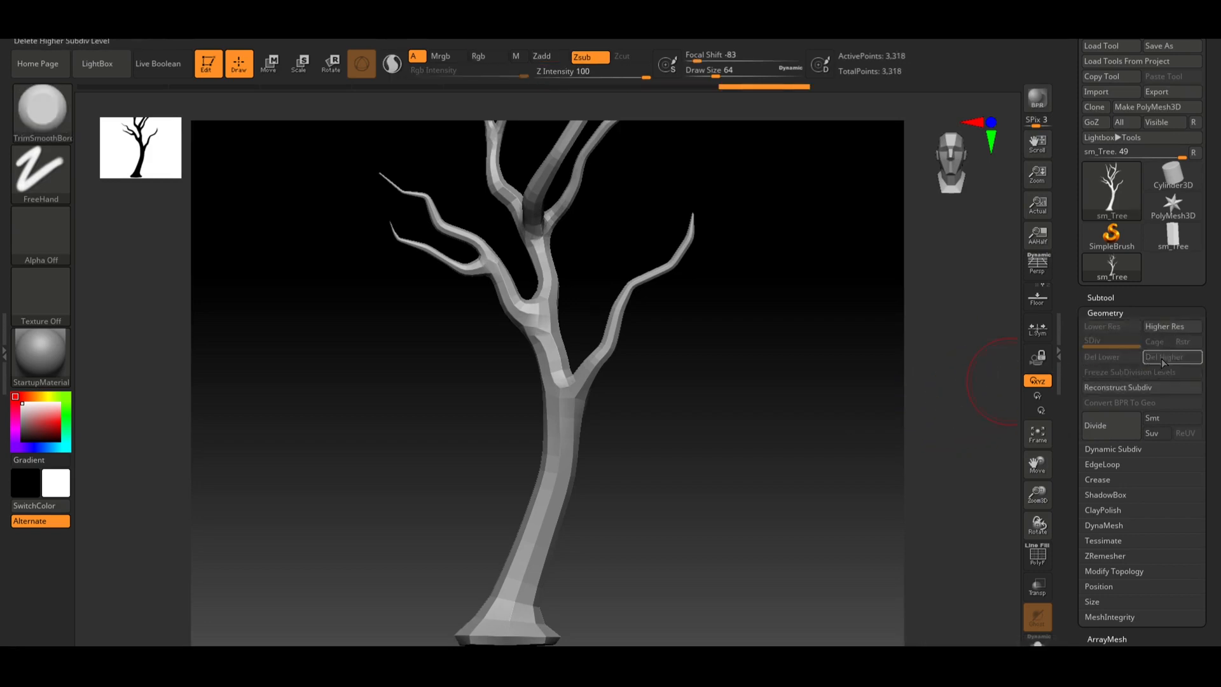
Turn on Smt and divide the tree twice to reach subdivision level 4
left_click(1157, 417)
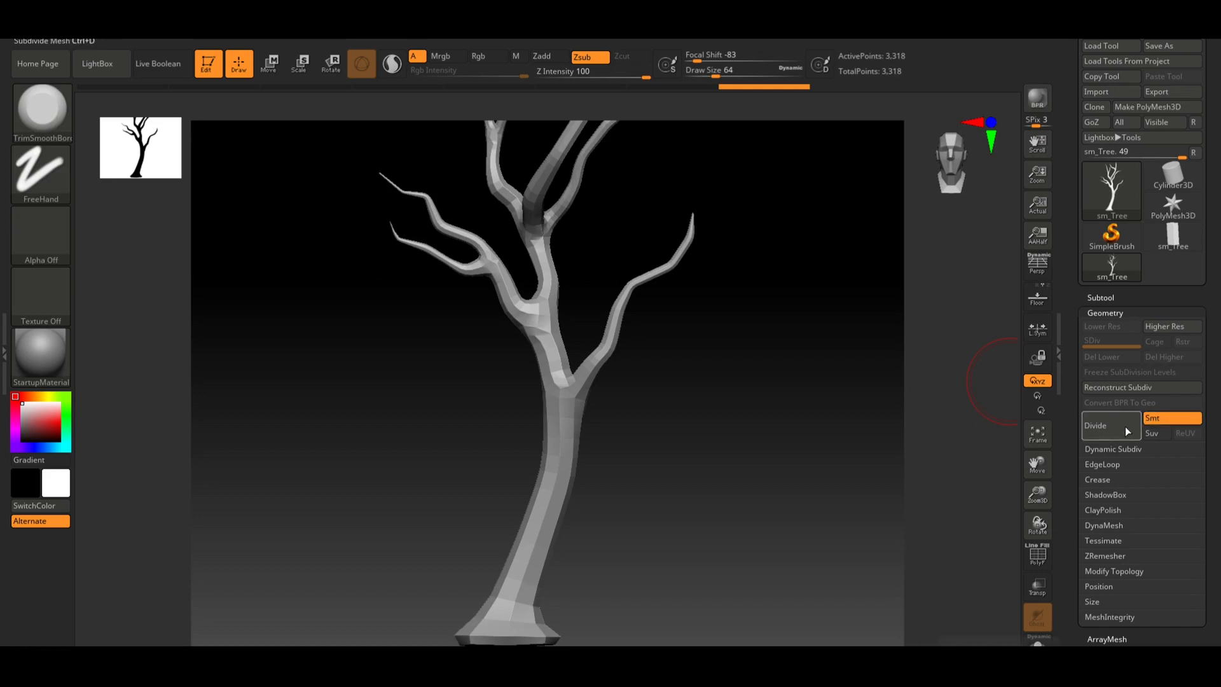
left_click(1109, 423)
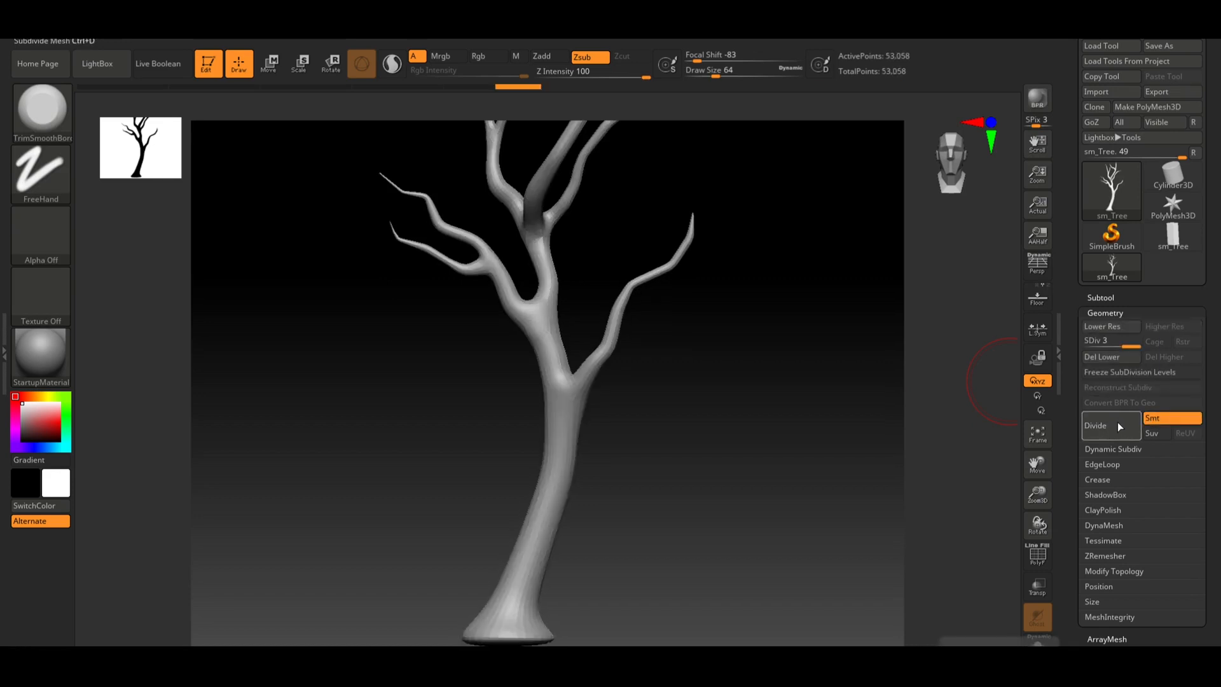
left_click(1117, 421)
mouse_move(725, 431)
left_mouse_down()
mouse_move(804, 436)
mouse_move(755, 431)
left_mouse_up()
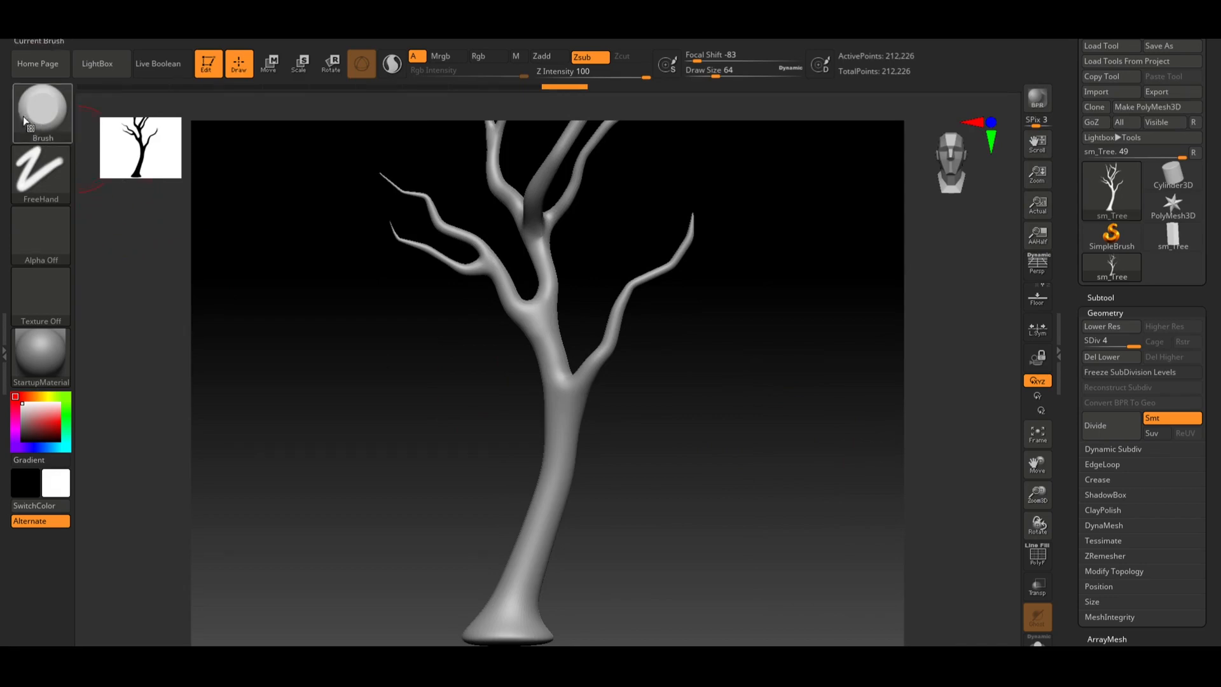
Select the ClayBuildup brush from the brush palette
key("b")
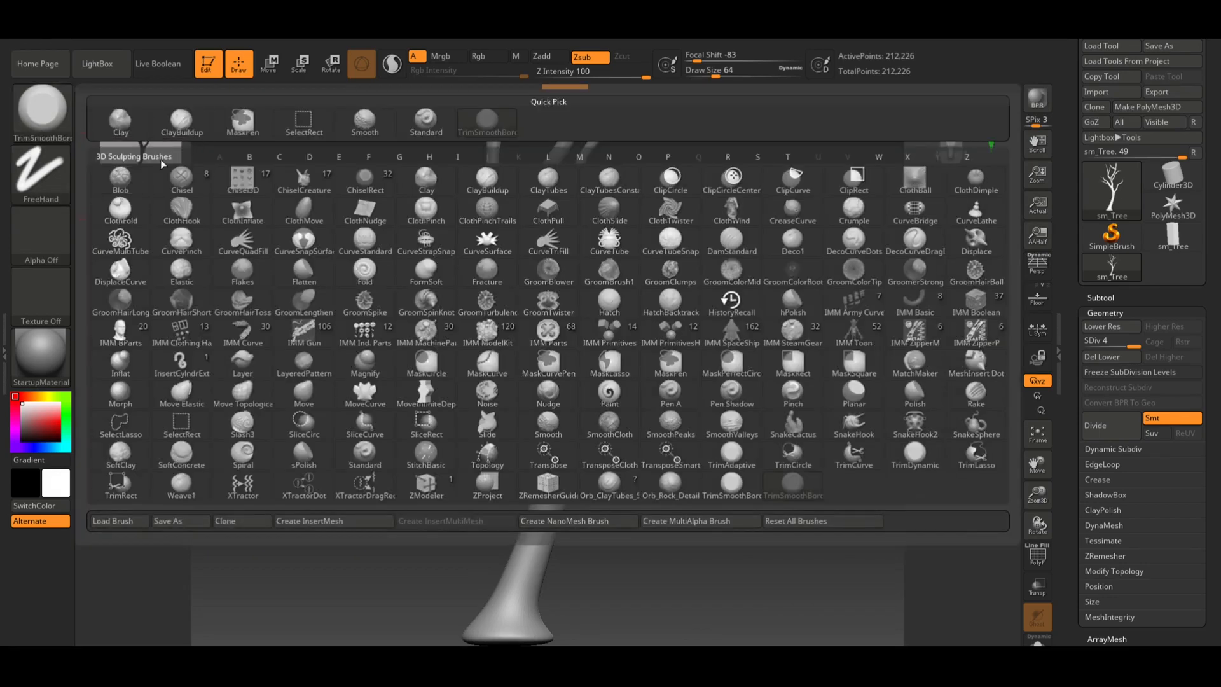
left_click(198, 128)
mouse_move(674, 382)
left_mouse_down("alt")
mouse_move(751, 388)
mouse_move(837, 438)
mouse_move(779, 165)
left_mouse_up("alt")
left_click_drag(641, 403, 763, 150, "alt")
left_click_drag(779, 375, 683, 410, "alt")
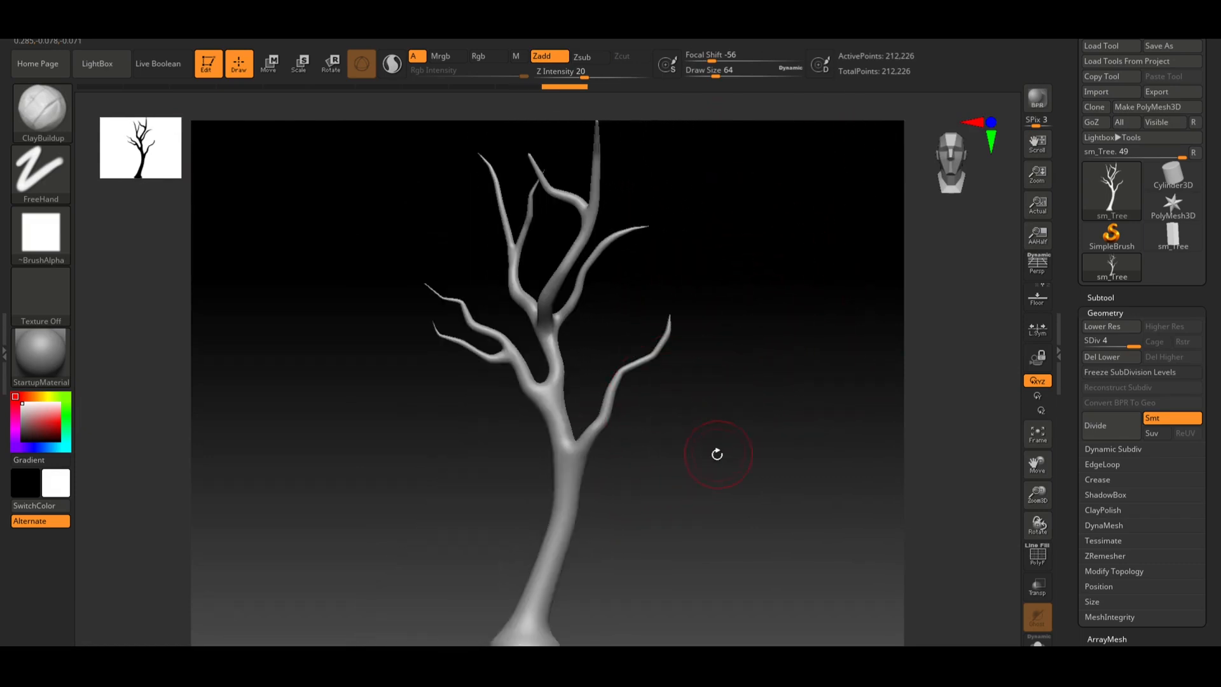
mouse_move(687, 473)
left_mouse_down("alt")
mouse_move(760, 490)
mouse_move(750, 328)
left_mouse_up("alt")
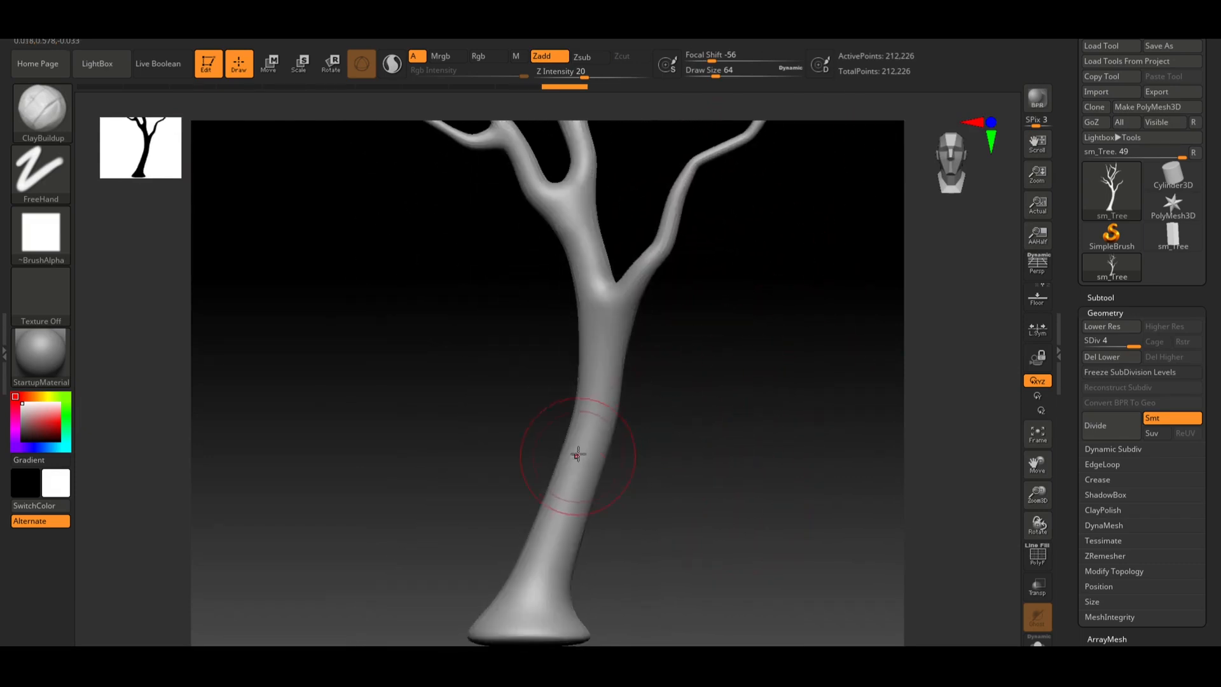
Sculpt ClayBuildup strokes on the lower trunk with draw size 35, undoing one stroke
key("s")
left_click_drag(582, 457, 579, 458)
mouse_move(611, 356)
left_mouse_down()
mouse_move(589, 425)
mouse_move(601, 396)
left_mouse_up()
key("ctrl+z")
key("s")
left_click_drag(605, 352, 597, 411)
left_click_drag(576, 454, 553, 547)
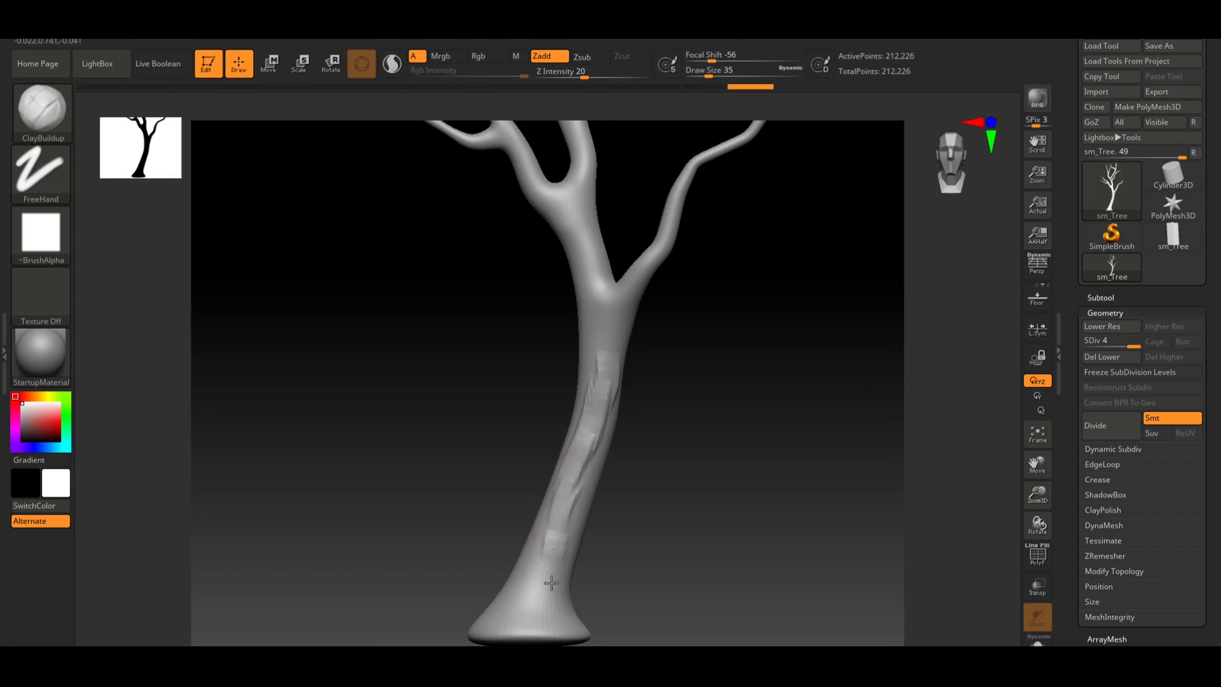
mouse_move(690, 567)
left_mouse_down()
mouse_move(700, 554)
mouse_move(681, 526)
mouse_move(721, 517)
left_mouse_up()
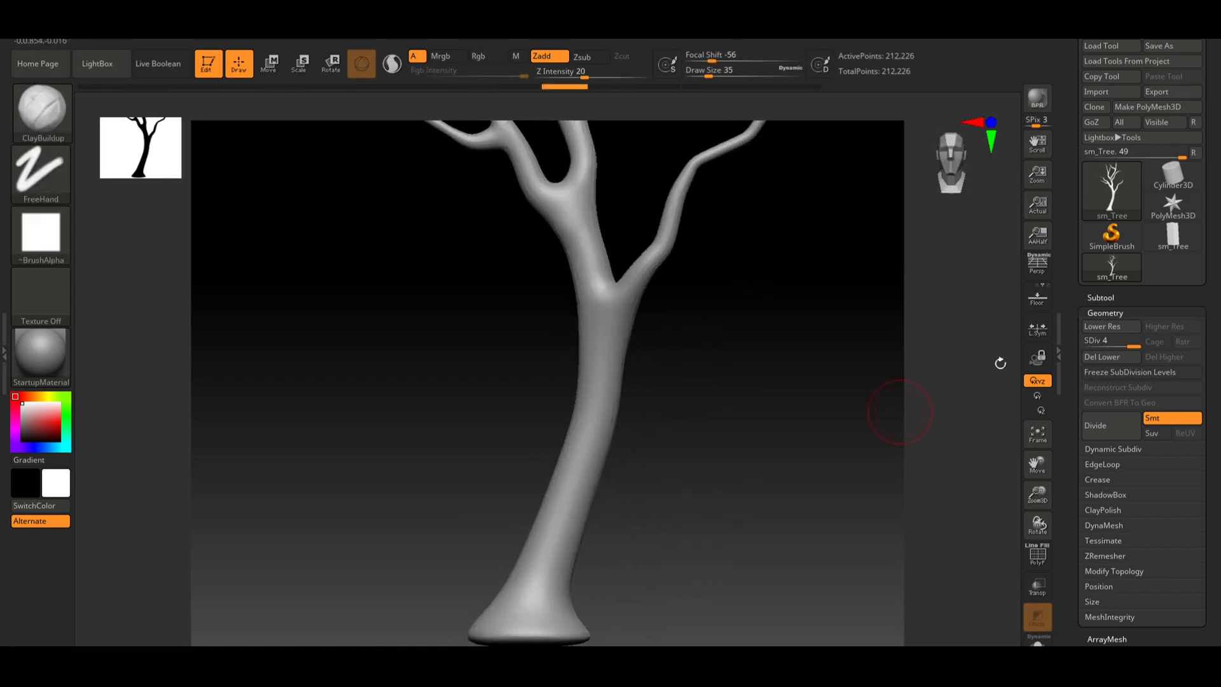
Divide the tree to subdivision level 5 and try a ClayBuildup stroke on the trunk, undoing it
key("ctrl+d")
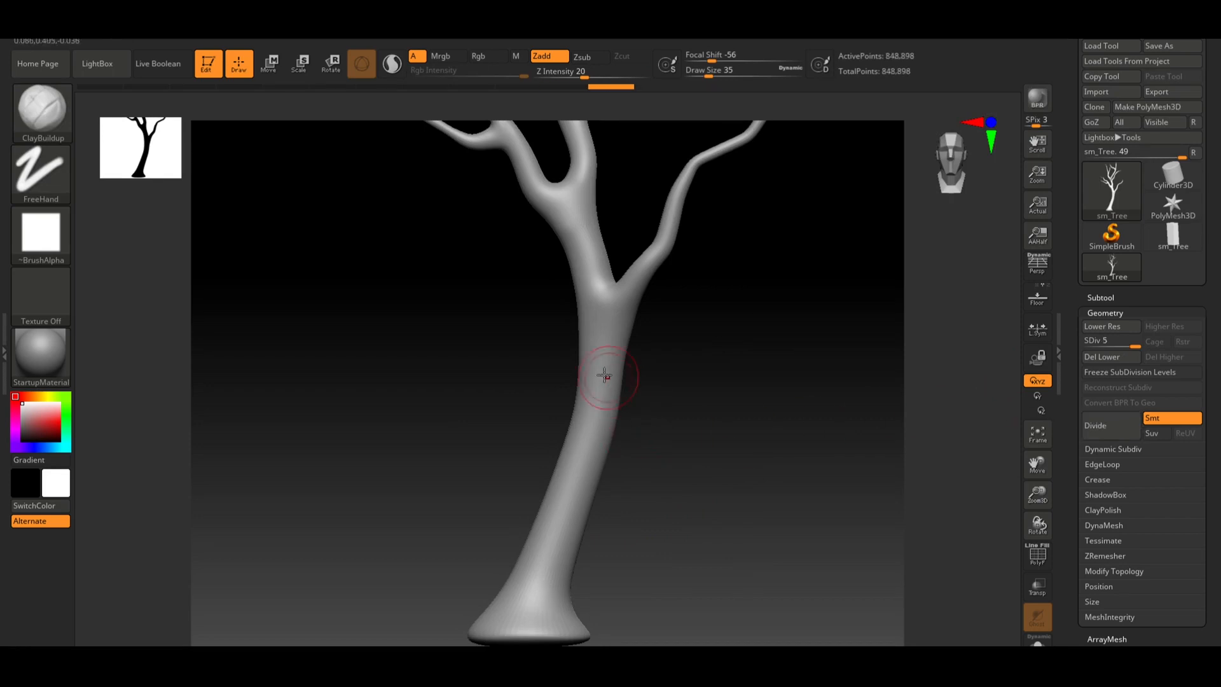
left_click_drag(596, 438, 579, 486)
key("ctrl+z")
Inspect the trunk's wireframe and orbit around the whole tree to examine the trunk and branches
mouse_move(689, 471)
left_mouse_down("alt")
mouse_move(729, 495)
mouse_move(728, 388)
left_mouse_up("alt")
key("shift+f")
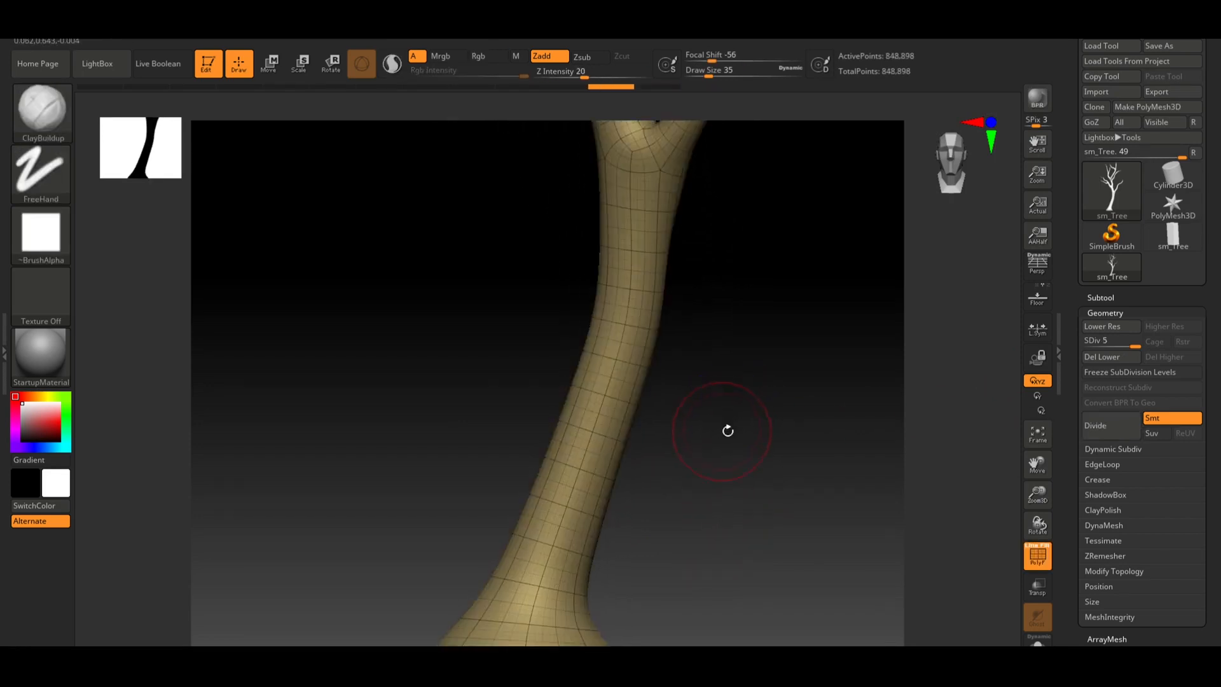
left_click_drag(727, 431, 665, 466)
key("shift+f")
left_click_drag(539, 452, 670, 474)
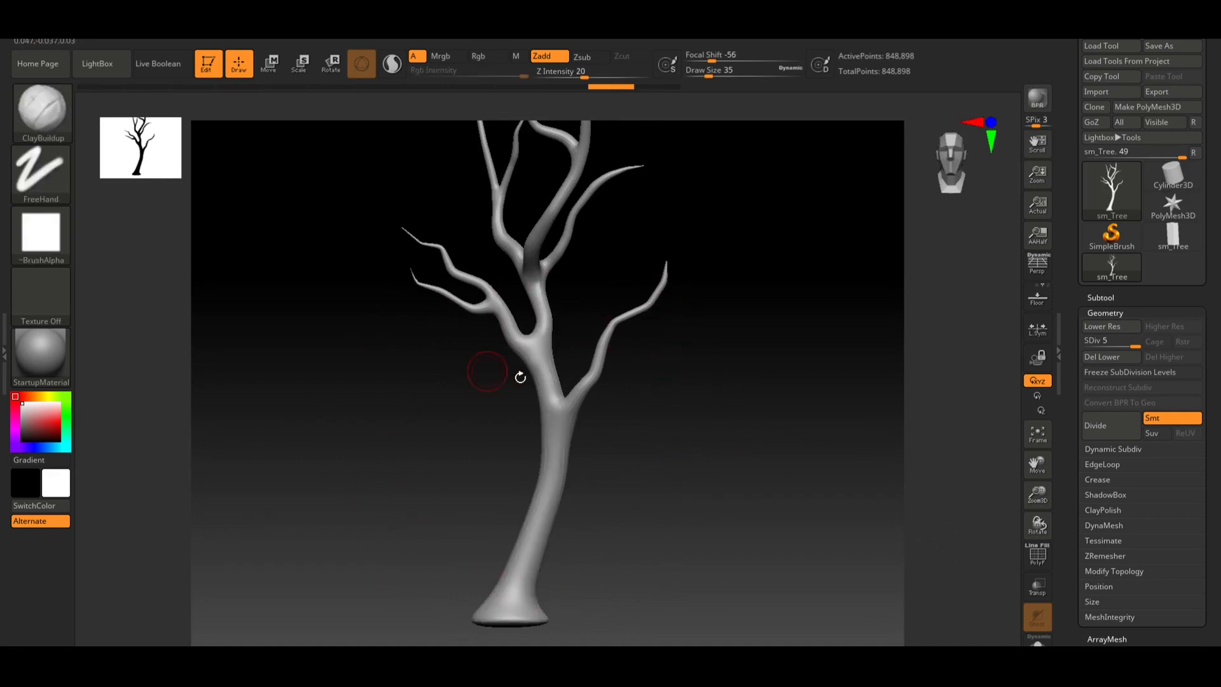
left_click_drag(653, 409, 616, 411)
left_click_drag(627, 357, 630, 242)
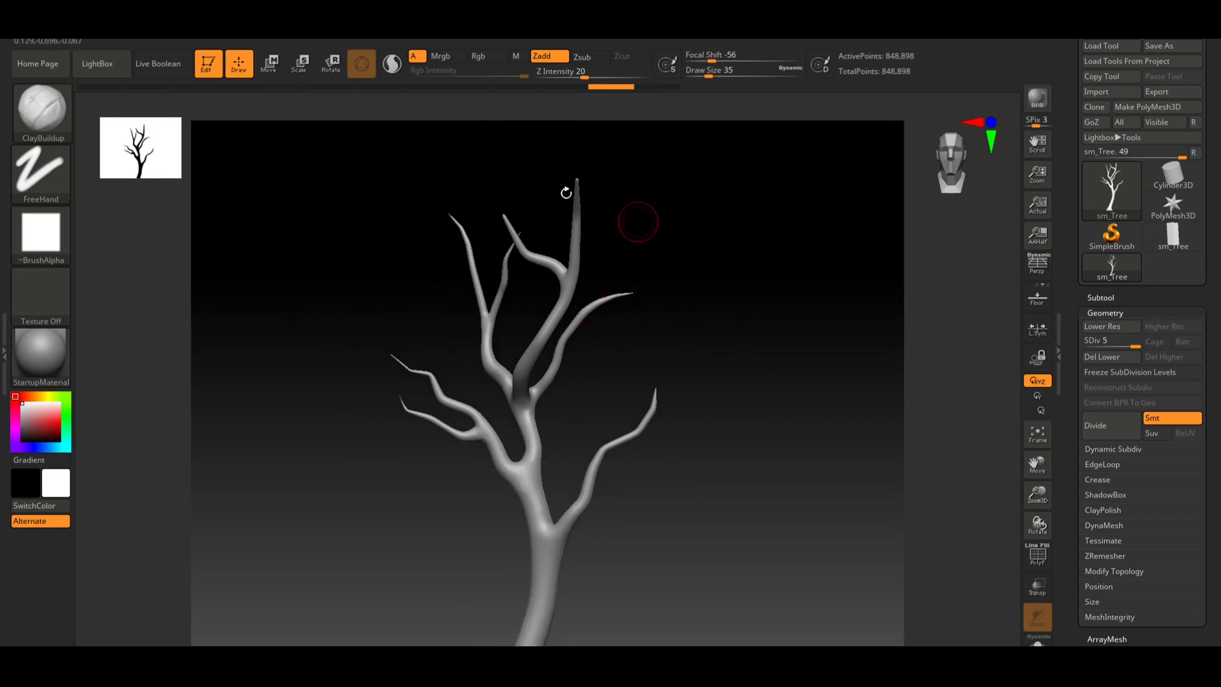
left_click_drag(674, 361, 687, 272)
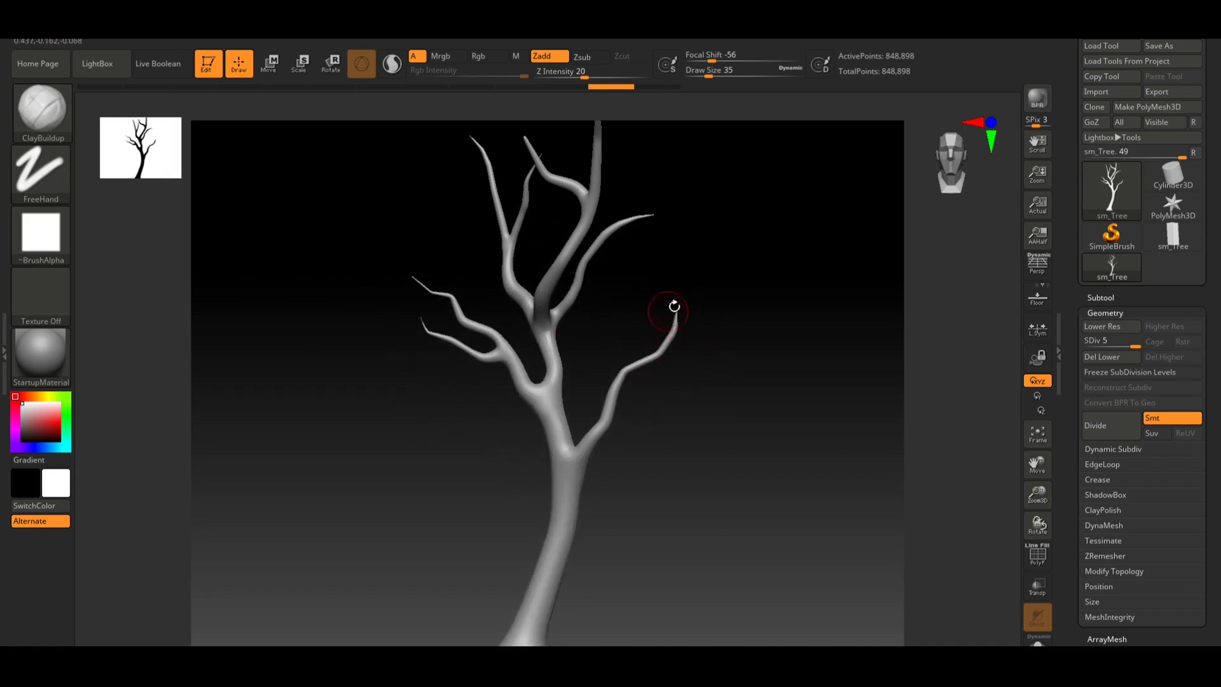
left_click_drag(721, 313, 721, 287)
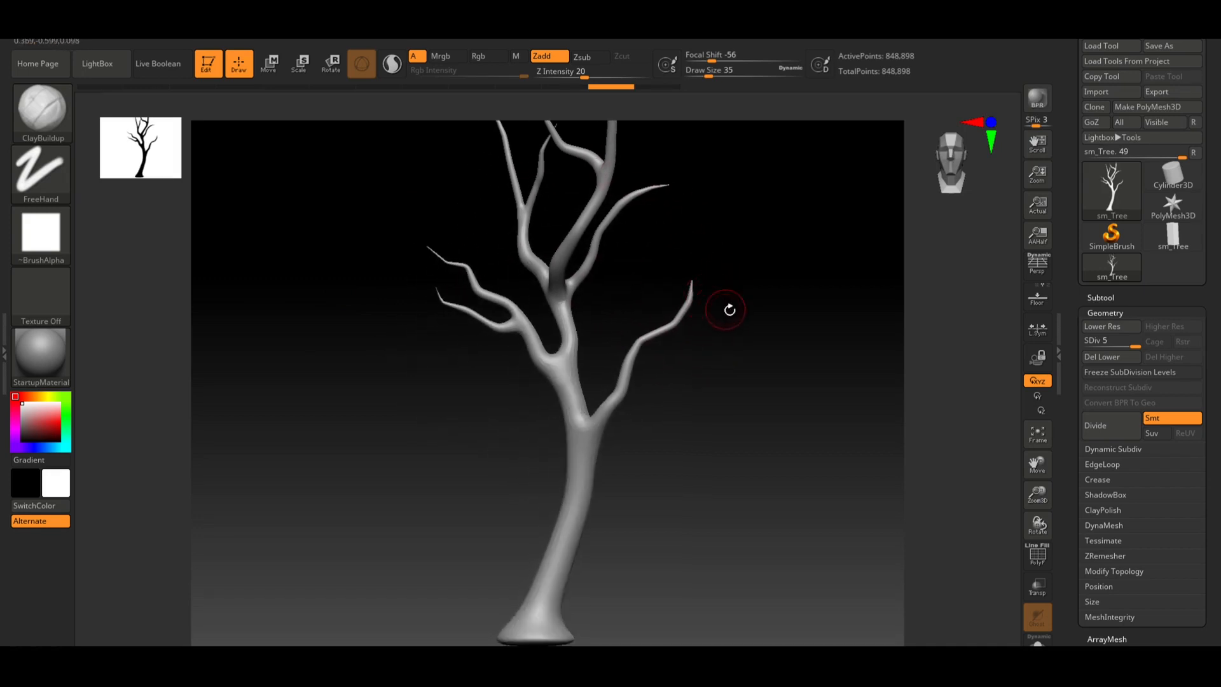
left_click_drag(703, 356, 695, 394)
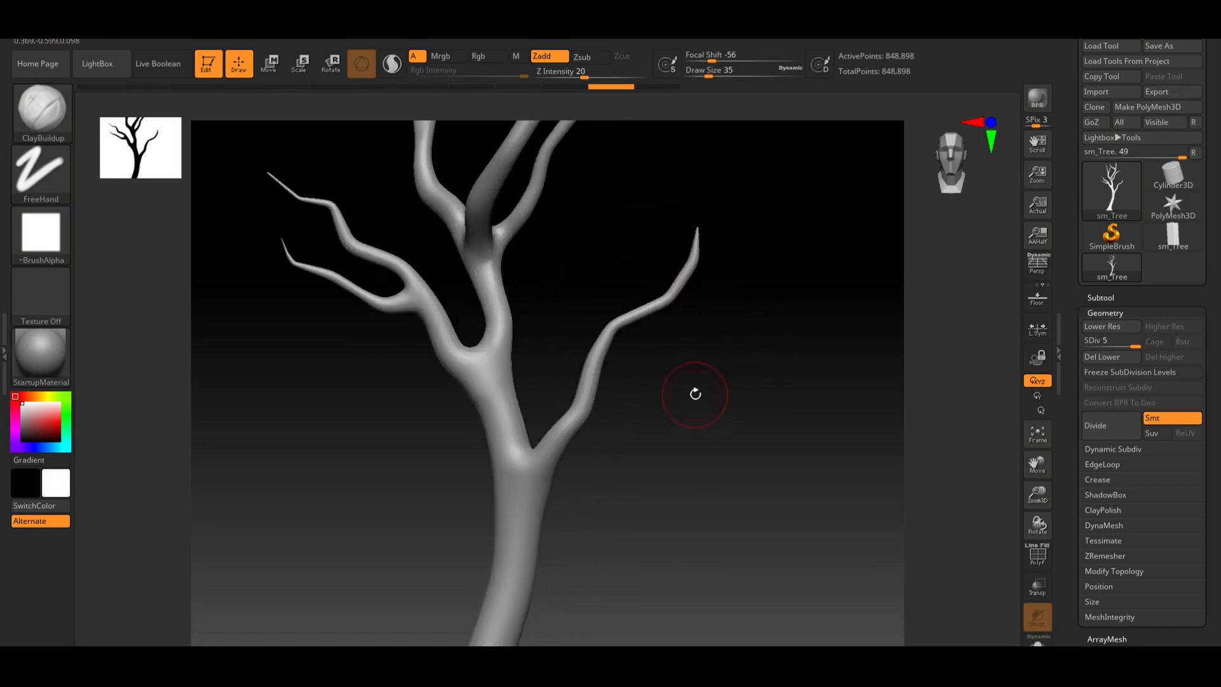
left_click_drag(658, 461, 633, 431)
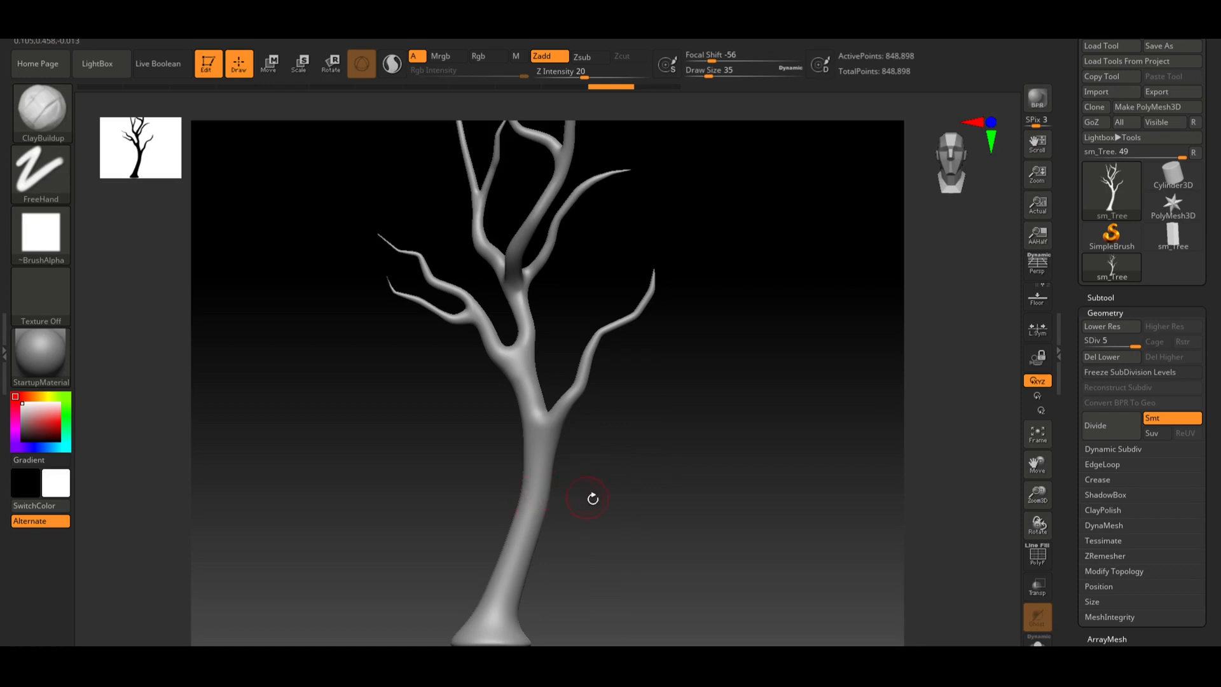
mouse_move(584, 566)
left_mouse_down()
mouse_move(636, 428)
mouse_move(649, 458)
mouse_move(746, 458)
mouse_move(704, 389)
mouse_move(689, 403)
left_mouse_up()
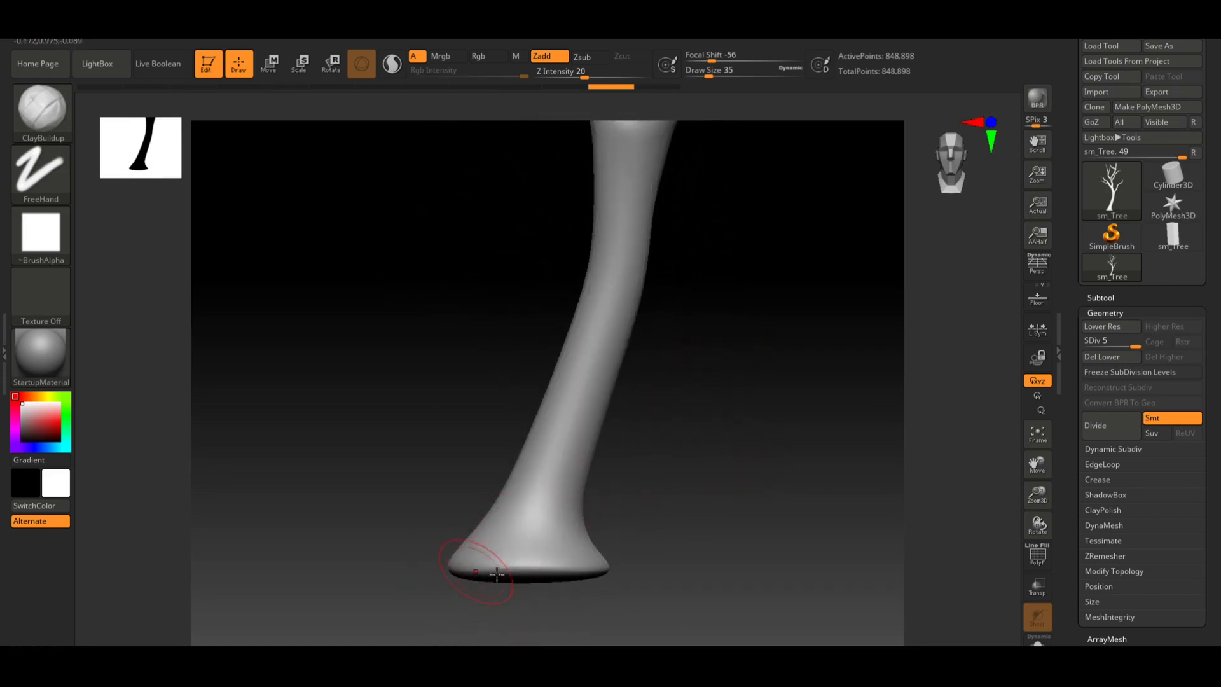
mouse_move(710, 508)
left_mouse_down()
mouse_move(718, 458)
mouse_move(758, 507)
mouse_move(742, 510)
mouse_move(725, 485)
mouse_move(733, 430)
left_mouse_up()
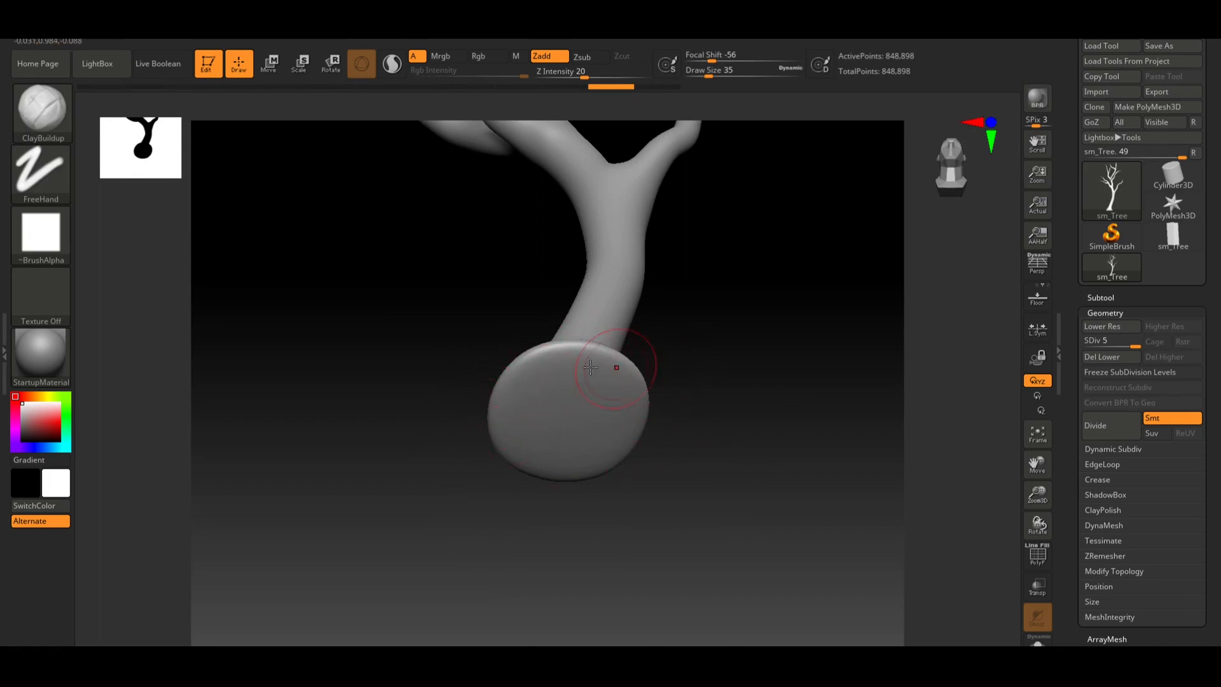
left_click_drag(692, 385, 714, 516)
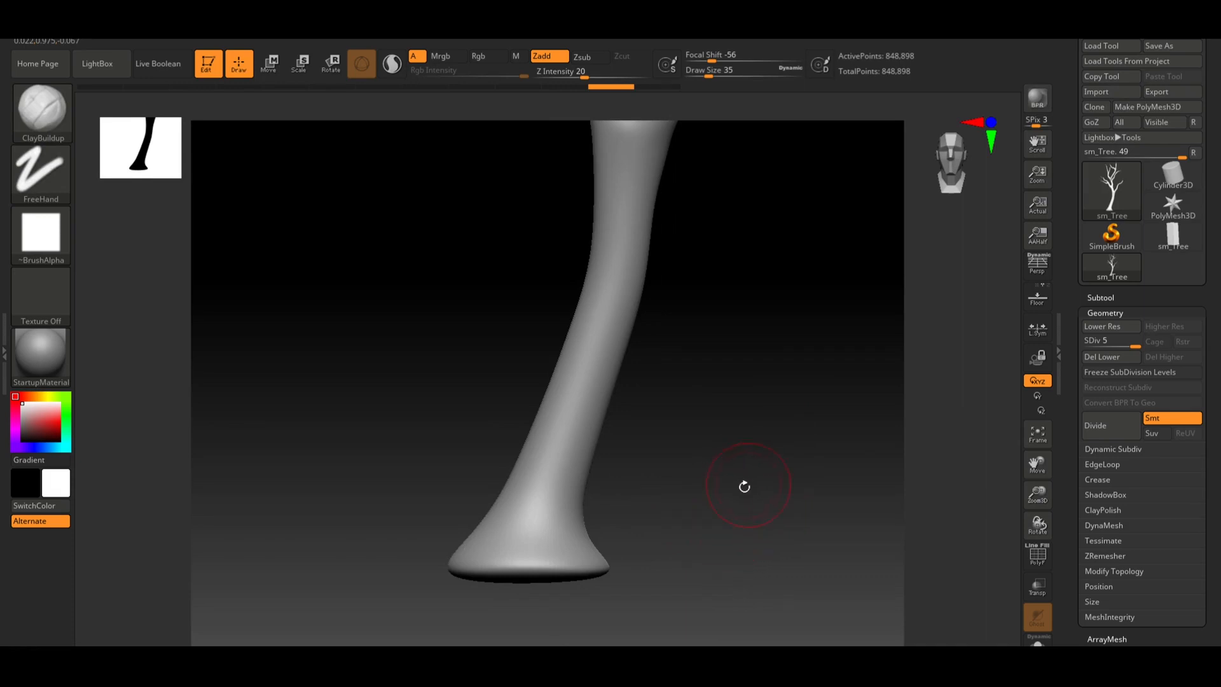
left_click_drag(744, 441, 681, 441)
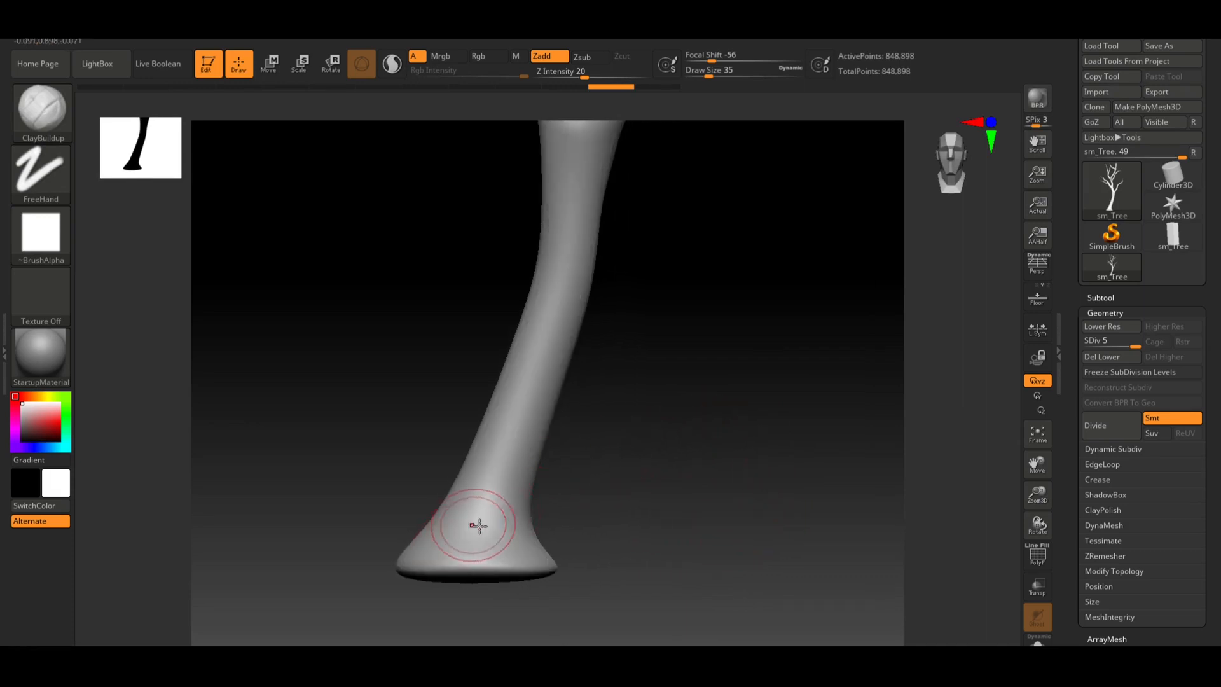
mouse_move(471, 543)
left_mouse_down()
mouse_move(486, 522)
mouse_move(496, 553)
mouse_move(524, 422)
mouse_move(477, 559)
mouse_move(484, 539)
mouse_move(491, 559)
mouse_move(485, 520)
mouse_move(500, 496)
left_mouse_up()
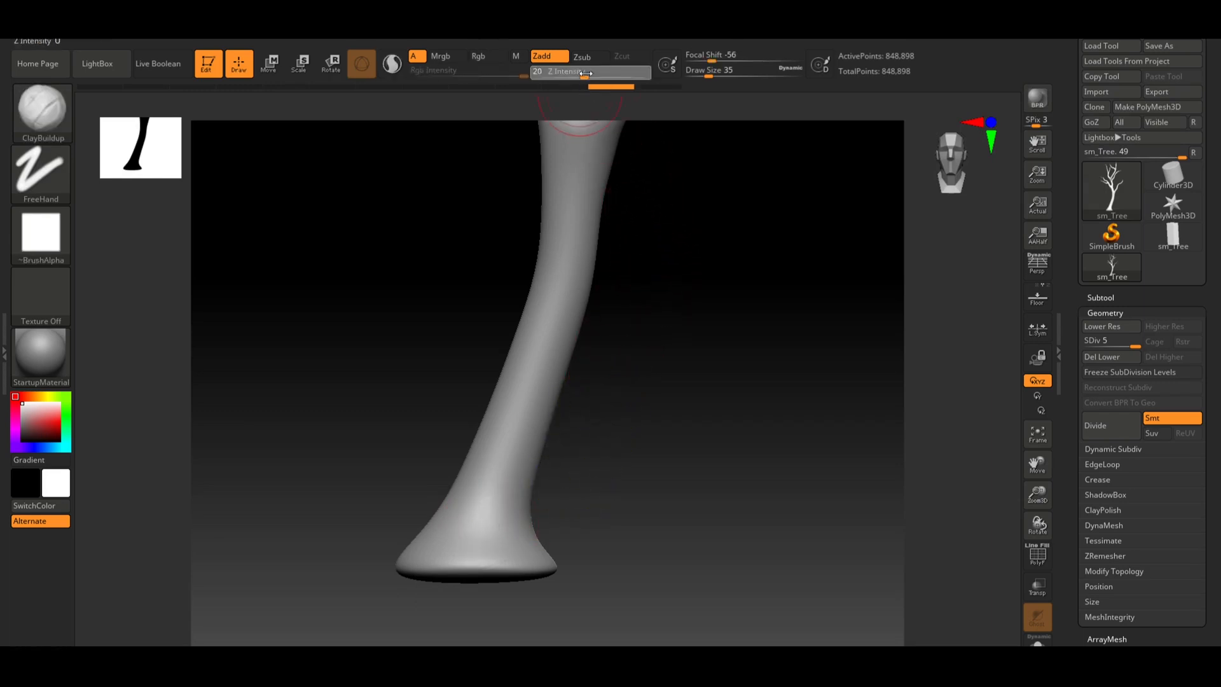
Set Z Intensity to 32 and sculpt ClayBuildup strokes up the lower trunk, undoing them all
left_click_drag(594, 75, 600, 75)
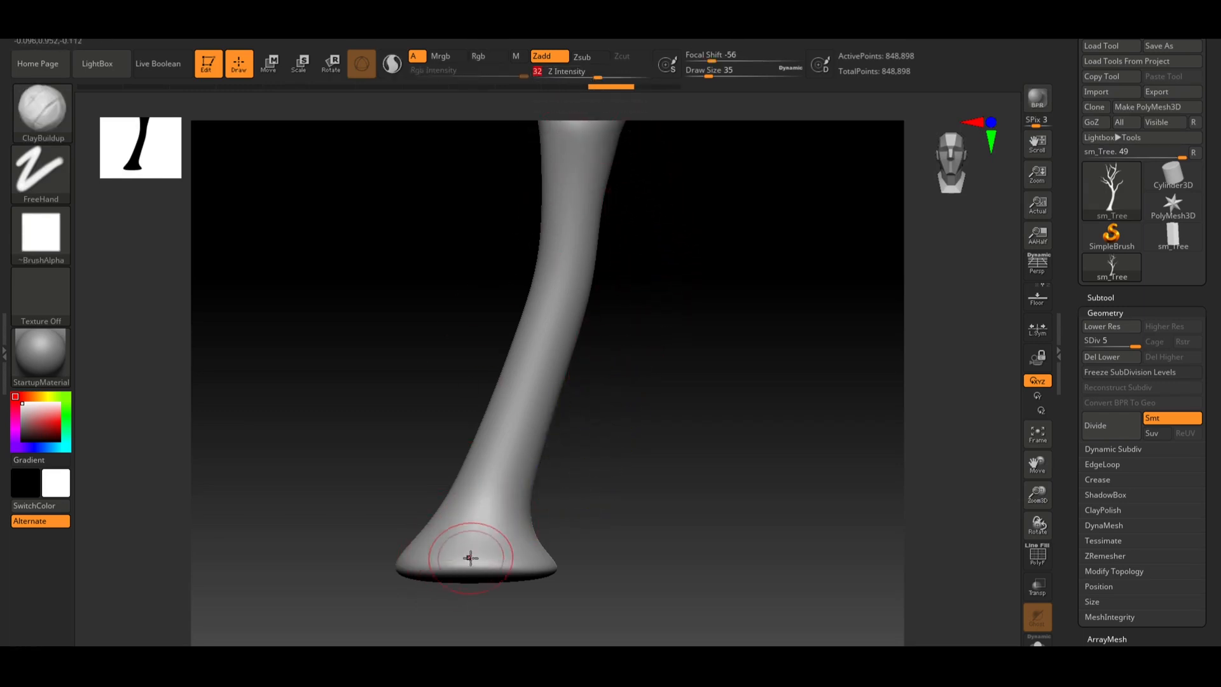
mouse_move(471, 557)
left_mouse_down()
mouse_move(469, 510)
mouse_move(496, 560)
mouse_move(477, 499)
mouse_move(558, 342)
left_mouse_up()
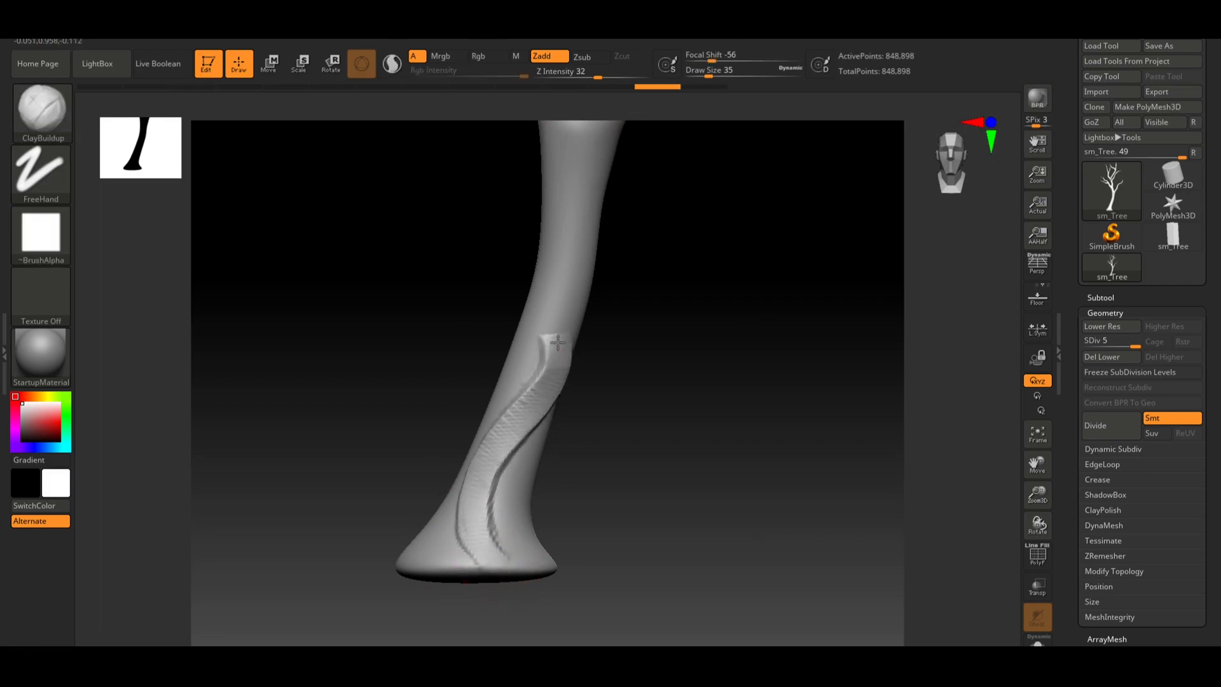
key("ctrl+z")
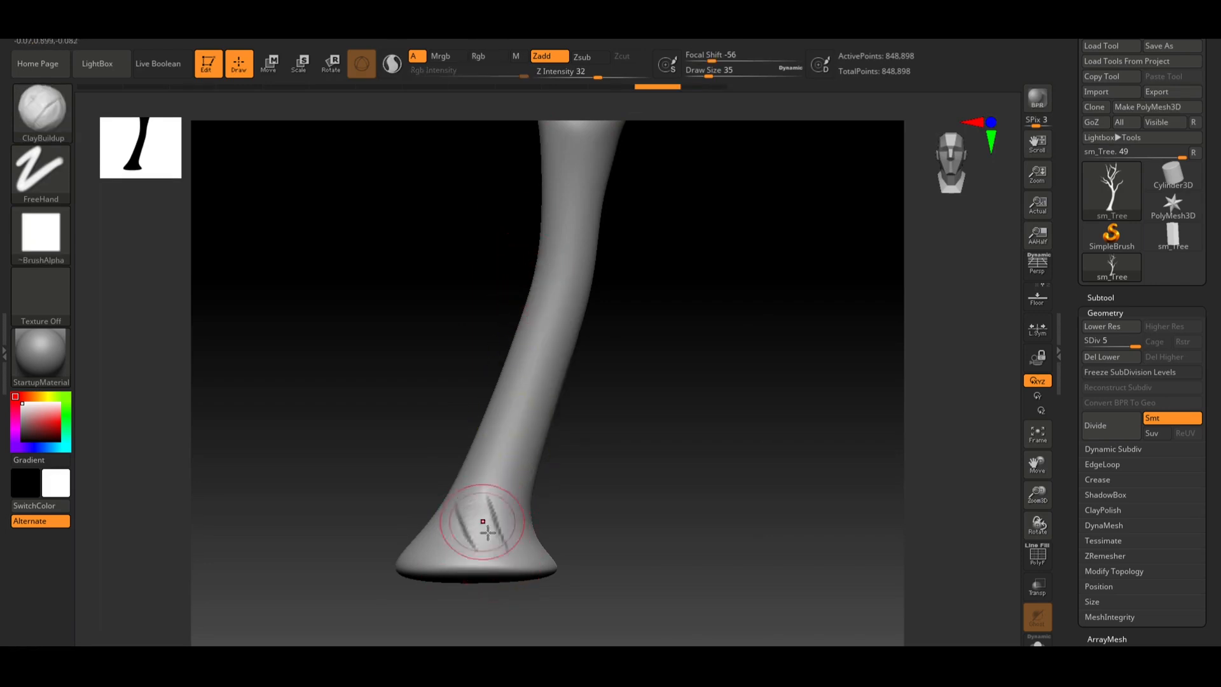
left_click_drag(488, 531, 481, 450)
left_click_drag(550, 358, 586, 286)
left_click_drag(698, 285, 708, 417, "alt")
mouse_move(591, 423)
left_mouse_down()
mouse_move(593, 384)
mouse_move(601, 397)
mouse_move(595, 421)
mouse_move(588, 326)
mouse_move(566, 292)
mouse_move(609, 227)
mouse_move(714, 270)
mouse_move(689, 270)
mouse_move(734, 341)
mouse_move(716, 340)
left_mouse_up()
key("ctrl+z")
key("ctrl+z")
mouse_move(592, 268)
left_mouse_down()
mouse_move(594, 356)
mouse_move(615, 378)
mouse_move(622, 441)
mouse_move(610, 474)
left_mouse_up()
mouse_move(730, 469)
left_mouse_down()
mouse_move(723, 368)
mouse_move(761, 359)
left_mouse_up()
key("ctrl+z")
key("ctrl+z")
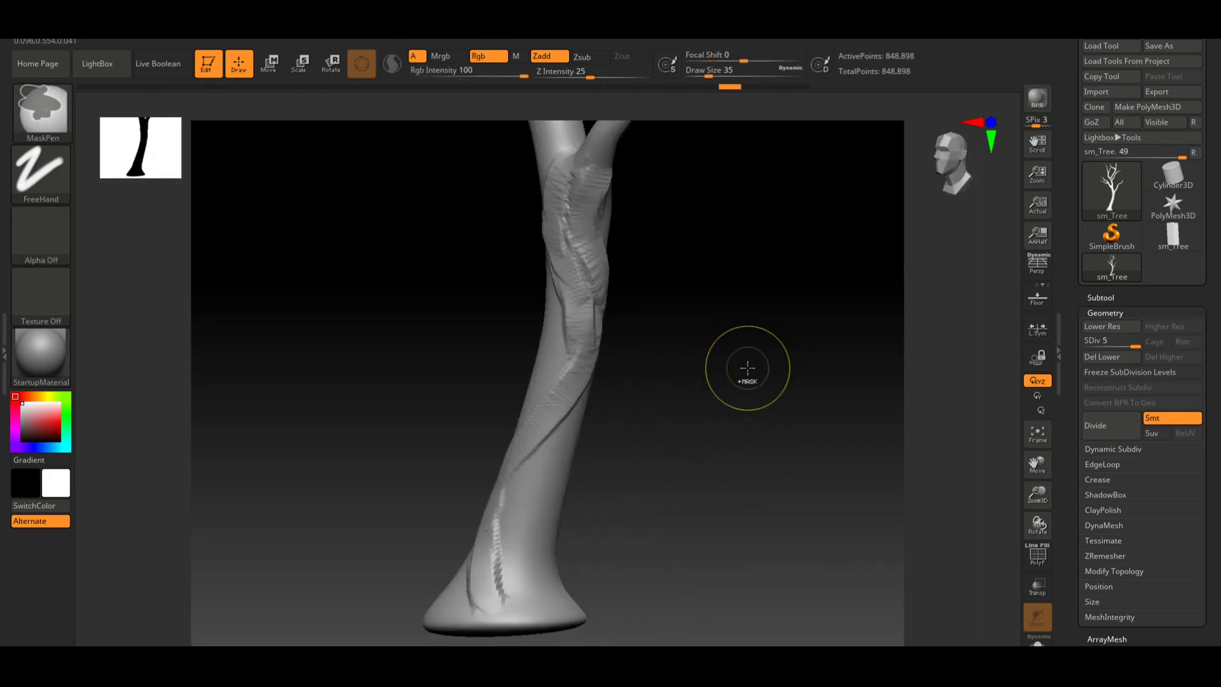
key("ctrl+z")
key("ctrl+z")
key("ctrl+z")
key("ctrl+z")
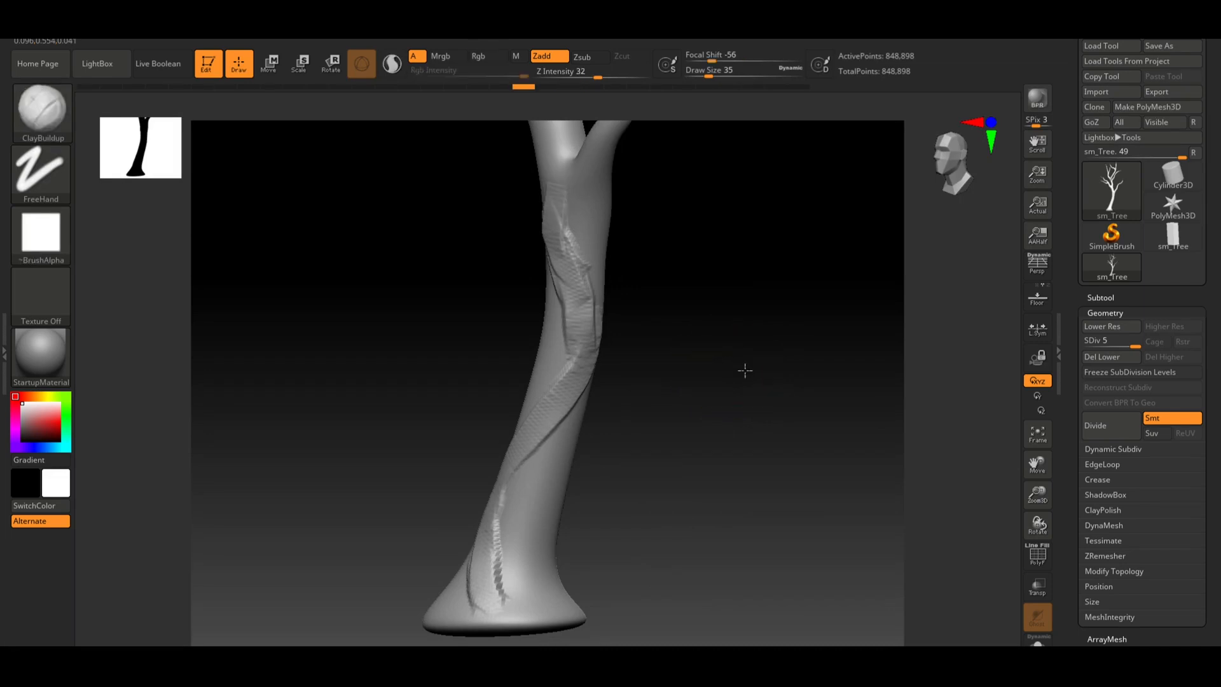
key("ctrl+z")
key("ctrl+z")
key("ctrl+z")
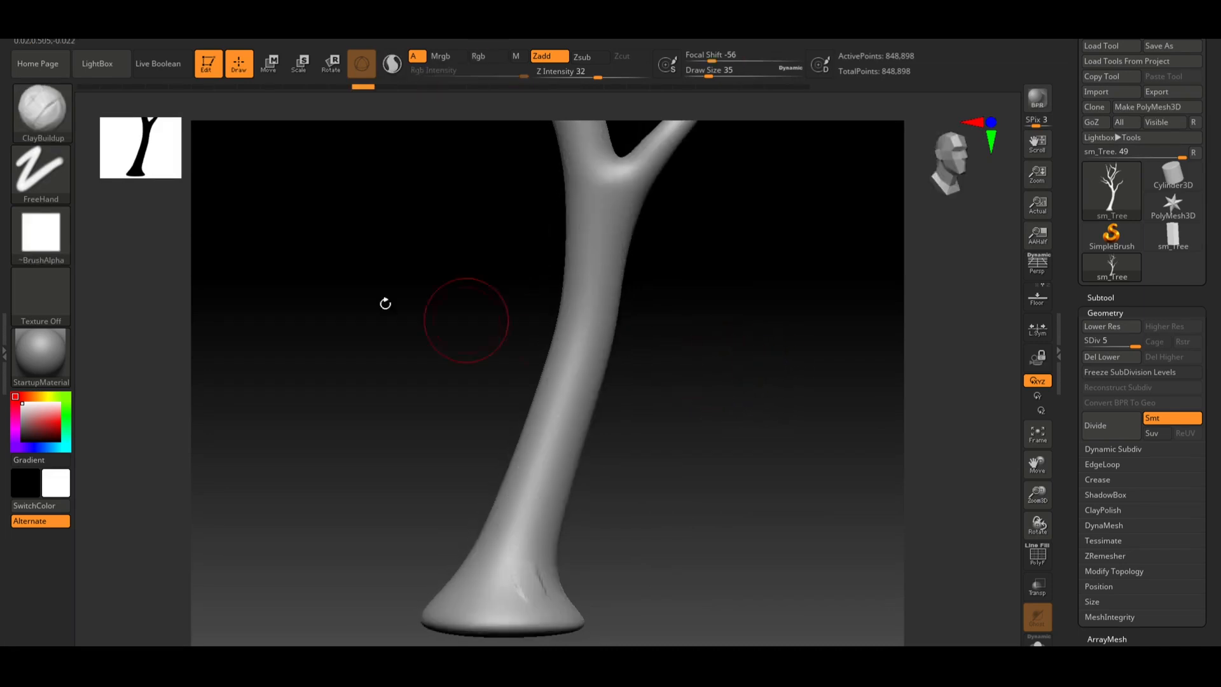
Select the ClayTubesConstant brush and try strokes on the lower trunk, undoing each one
left_click(56, 131)
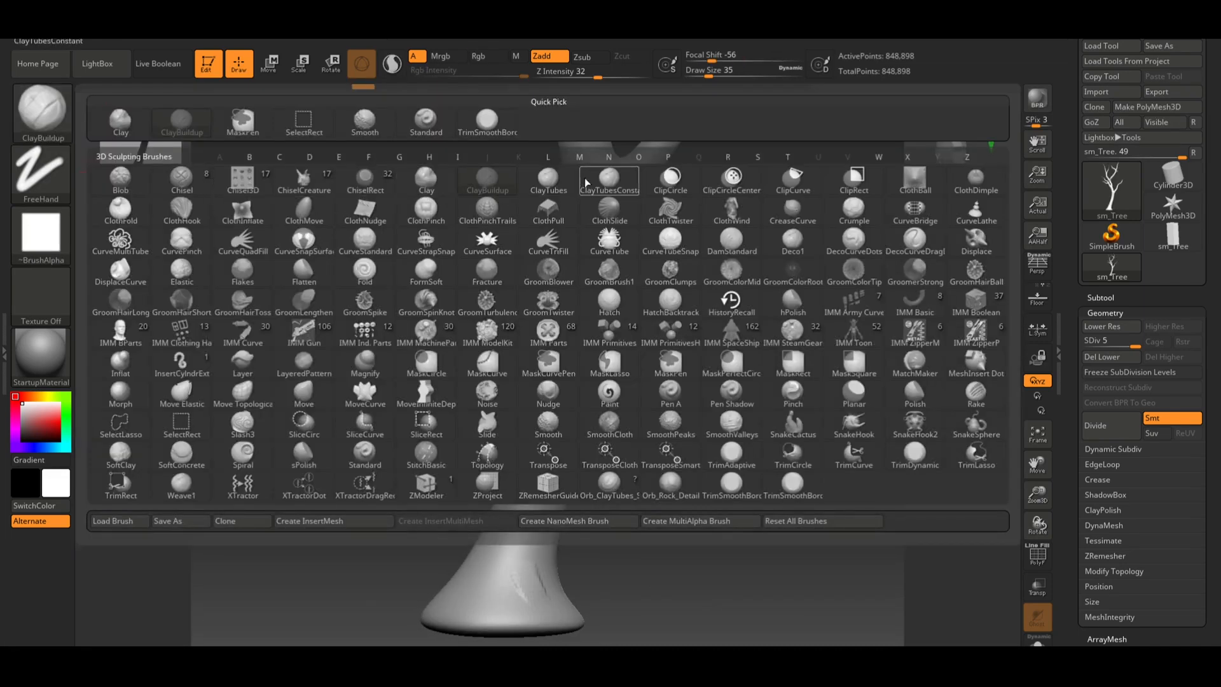
left_click(607, 178)
left_click_drag(538, 549, 529, 491)
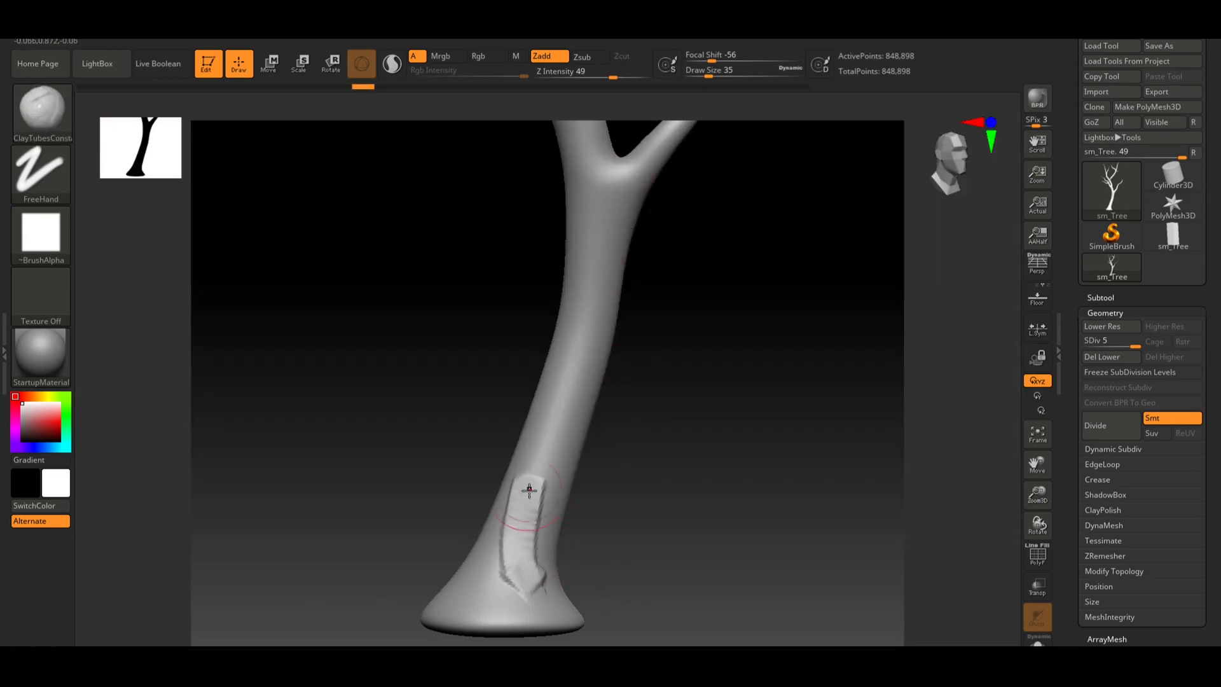
key("ctrl+z")
left_click_drag(528, 575, 585, 432)
key("ctrl+z")
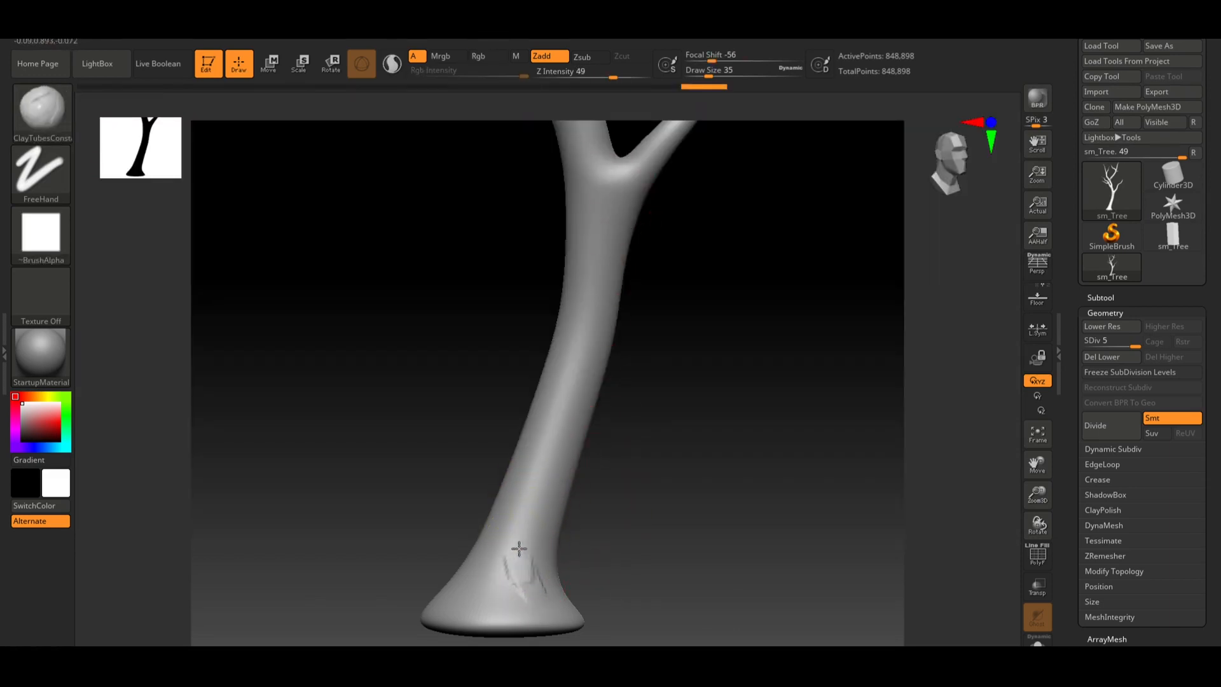
mouse_move(517, 548)
left_mouse_down()
mouse_move(585, 354)
mouse_move(581, 369)
left_mouse_up()
key("ctrl+z")
left_click_drag(710, 416, 688, 422)
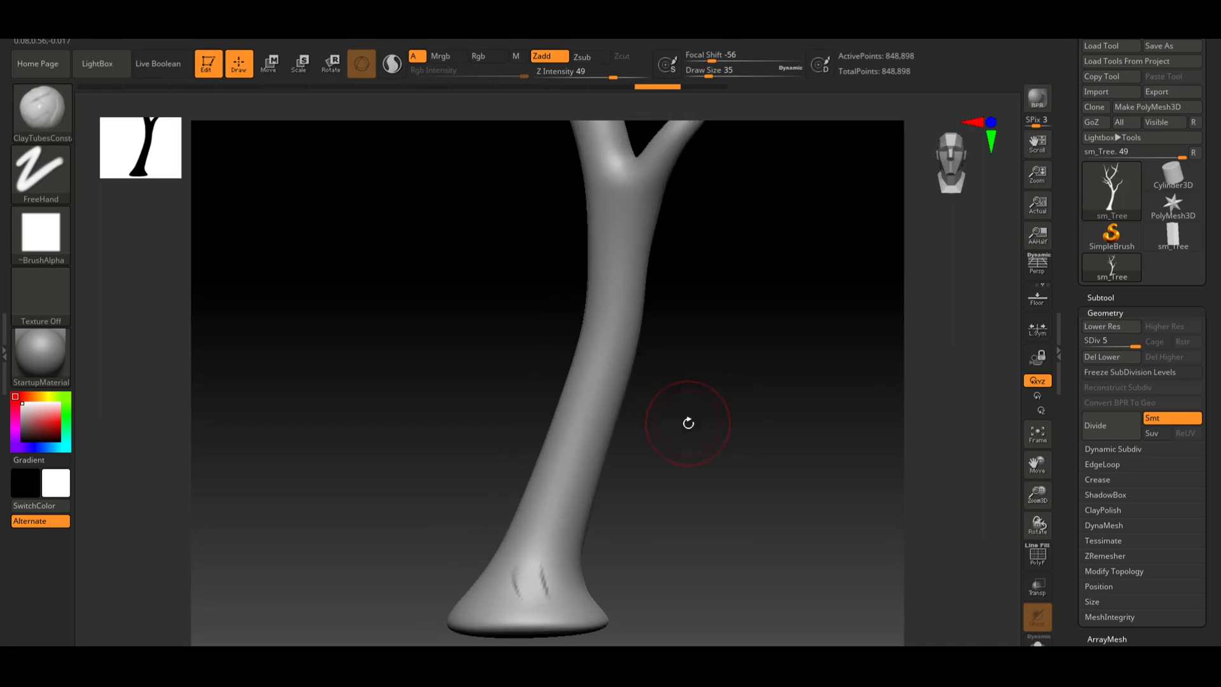
Select the ClayTubes brush and sculpt long bark ridges up the front of the trunk
left_click(41, 108)
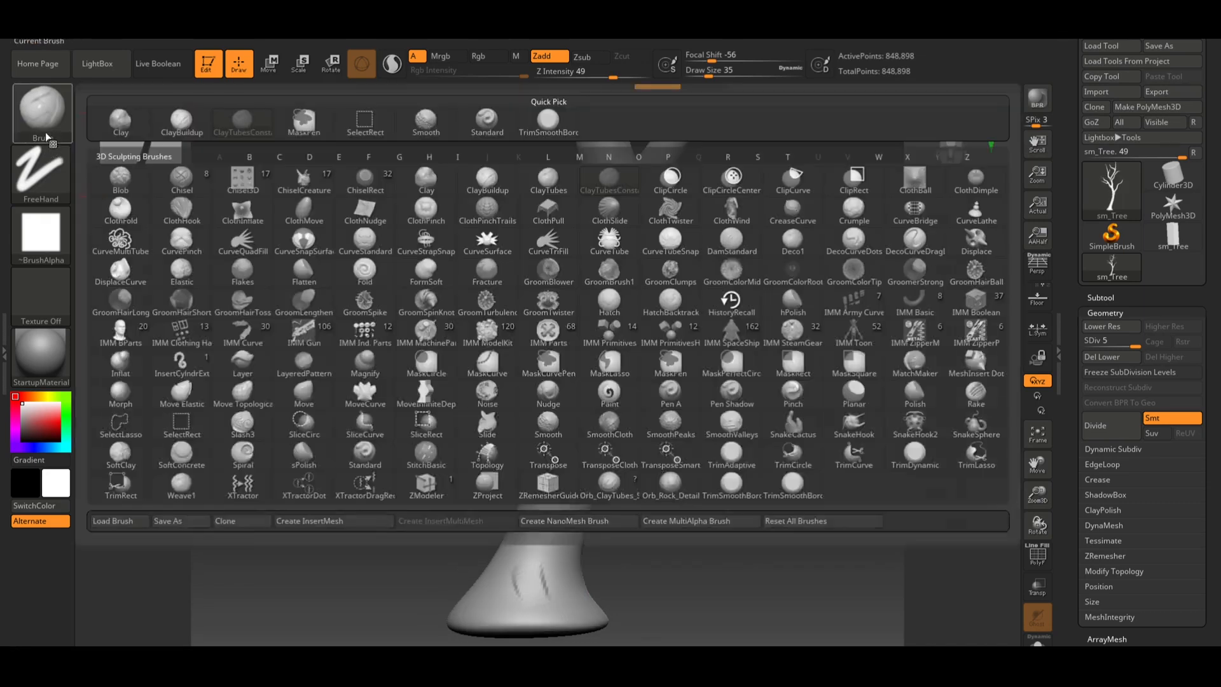
left_click(557, 183)
left_click_drag(572, 465, 606, 324)
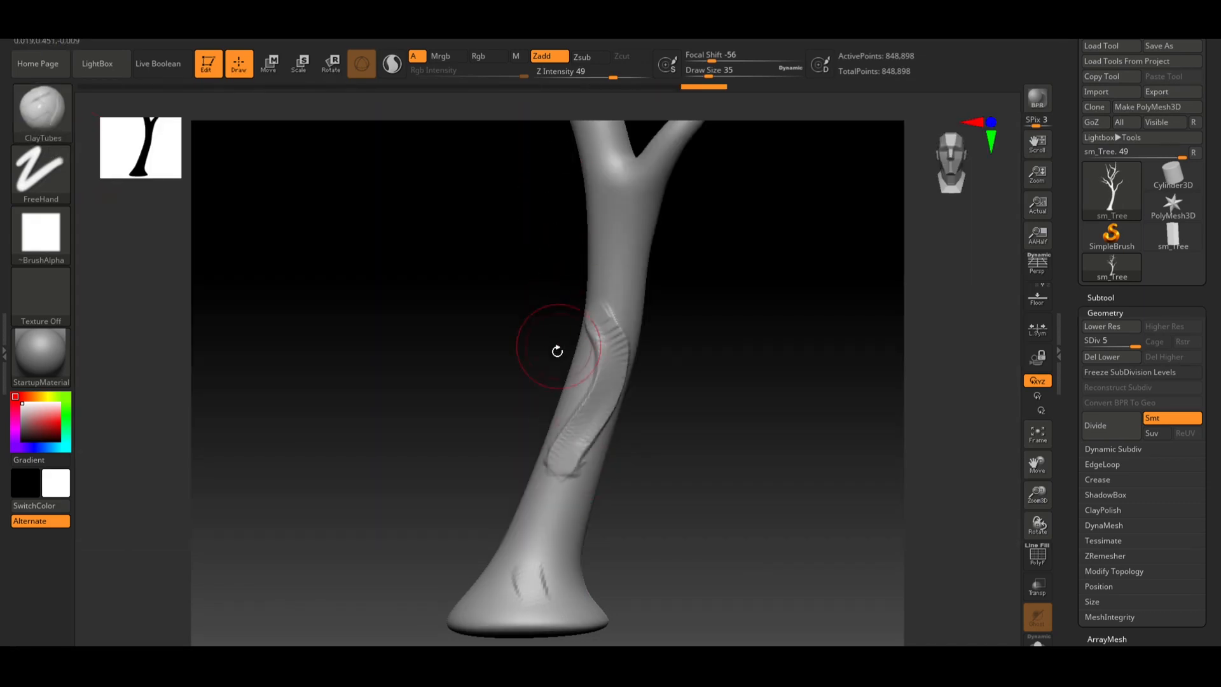
key("ctrl+z")
mouse_move(575, 462)
left_mouse_down()
mouse_move(613, 322)
mouse_move(599, 259)
left_mouse_up()
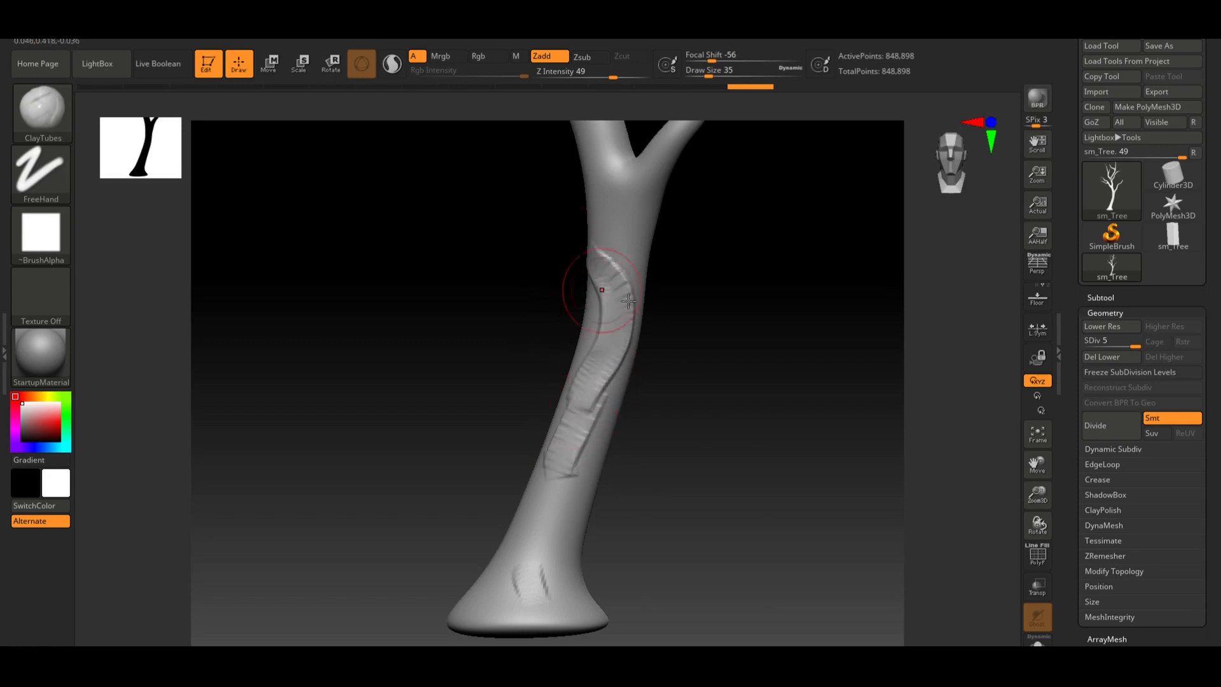
mouse_move(694, 314)
left_mouse_down()
mouse_move(757, 346)
mouse_move(703, 355)
left_mouse_up()
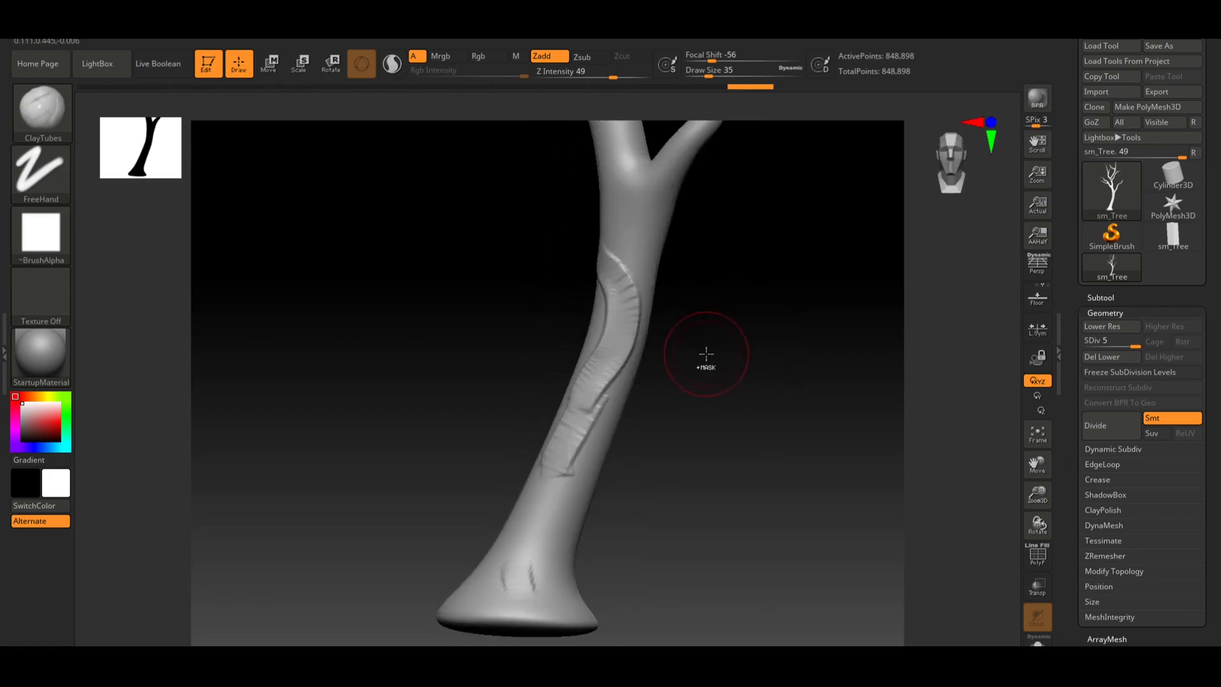
key("ctrl+z")
left_click_drag(724, 426, 746, 444)
mouse_move(553, 609)
left_mouse_down()
mouse_move(528, 540)
mouse_move(601, 404)
mouse_move(605, 360)
left_mouse_up()
key("ctrl+z")
left_click_drag(601, 426, 615, 374)
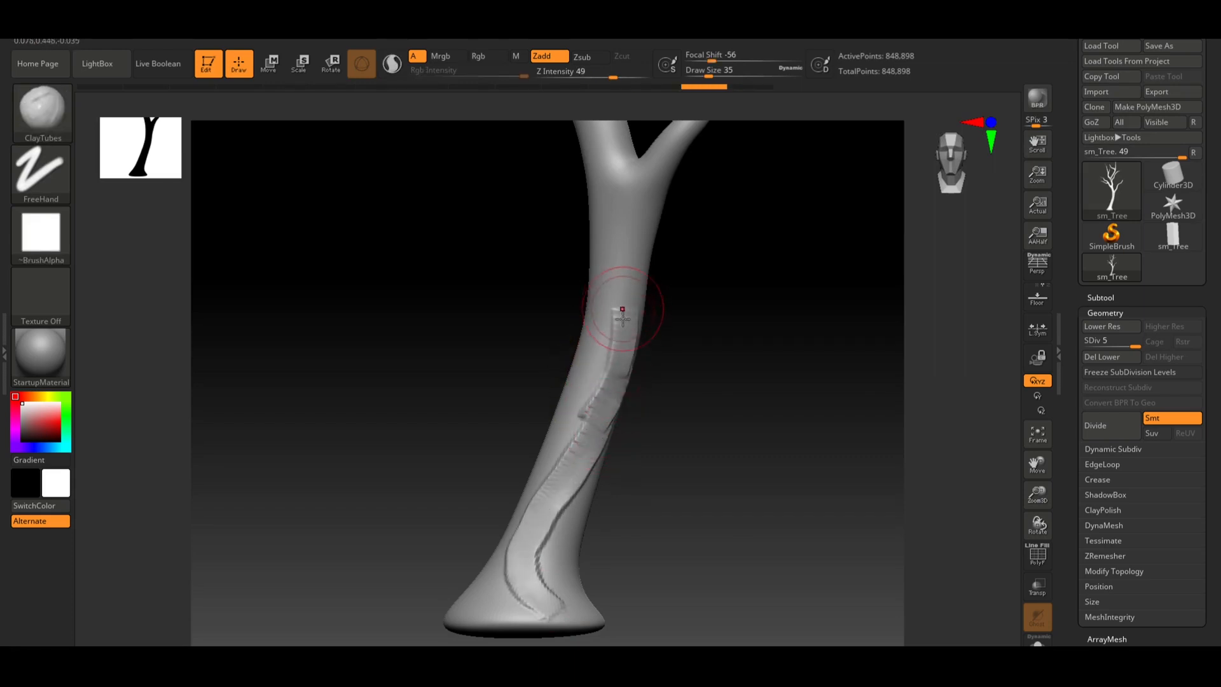
Extend the ClayTubes bark ridges onto the upper trunk and down the trunk's side
mouse_move(622, 313)
left_mouse_down()
mouse_move(610, 202)
mouse_move(624, 176)
left_mouse_up()
mouse_move(746, 256)
left_mouse_down()
mouse_move(723, 305)
mouse_move(709, 286)
left_mouse_up()
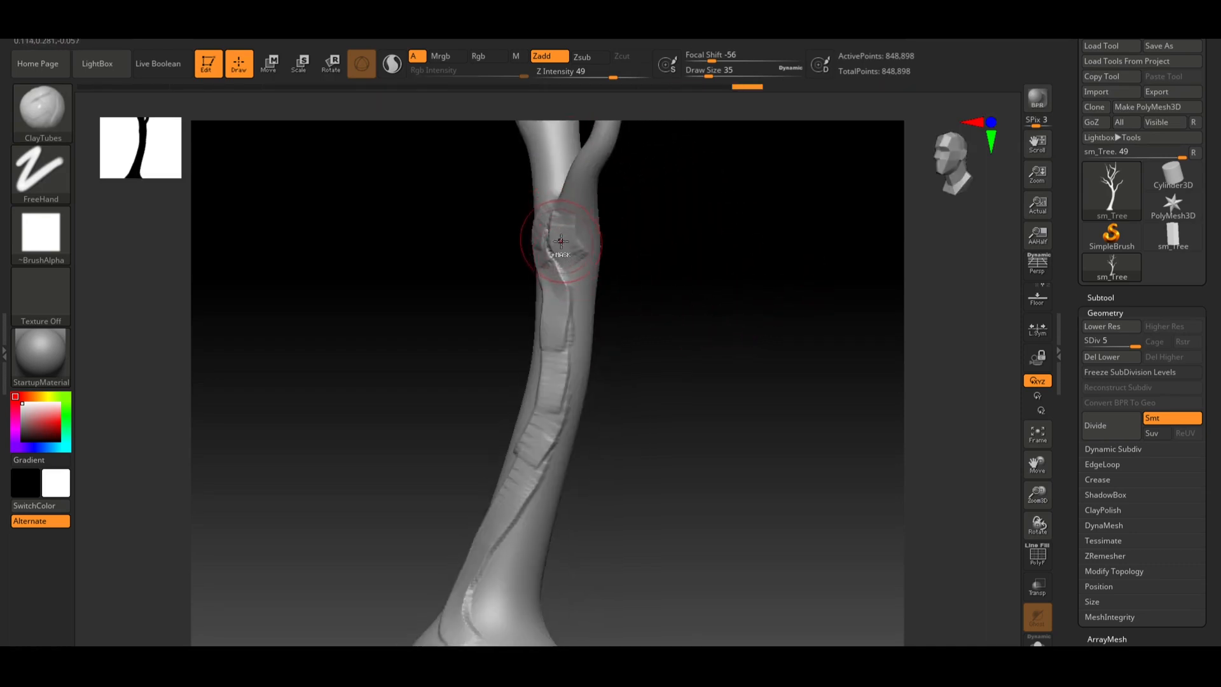
mouse_move(561, 242)
left_mouse_down()
mouse_move(591, 284)
mouse_move(580, 331)
mouse_move(583, 319)
left_mouse_up()
mouse_move(615, 419)
left_mouse_down()
mouse_move(675, 417)
mouse_move(716, 365)
left_mouse_up()
key("ctrl+z")
left_click_drag(686, 307, 673, 293)
mouse_move(623, 262)
left_mouse_down()
mouse_move(585, 453)
mouse_move(555, 506)
mouse_move(545, 566)
mouse_move(528, 560)
mouse_move(547, 575)
mouse_move(518, 575)
left_mouse_up()
Add ClayTubes bark strokes on the back of the trunk near the base and mid-trunk
left_click_drag(704, 566, 676, 580)
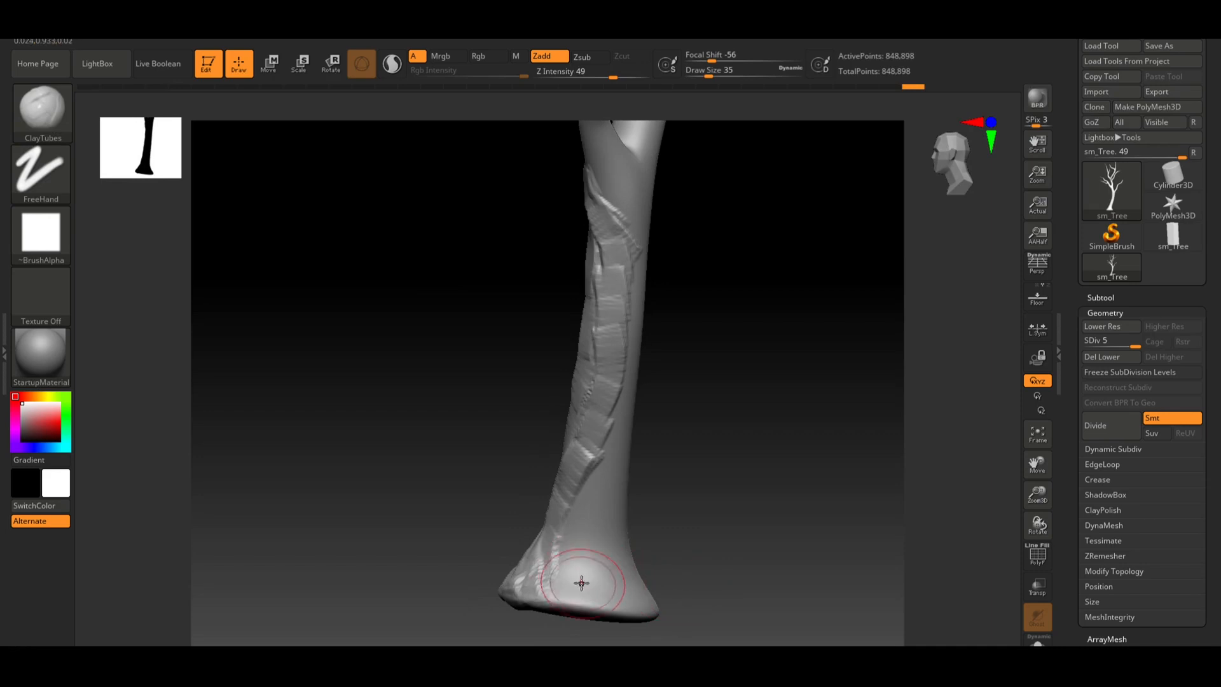
left_click_drag(581, 581, 588, 525)
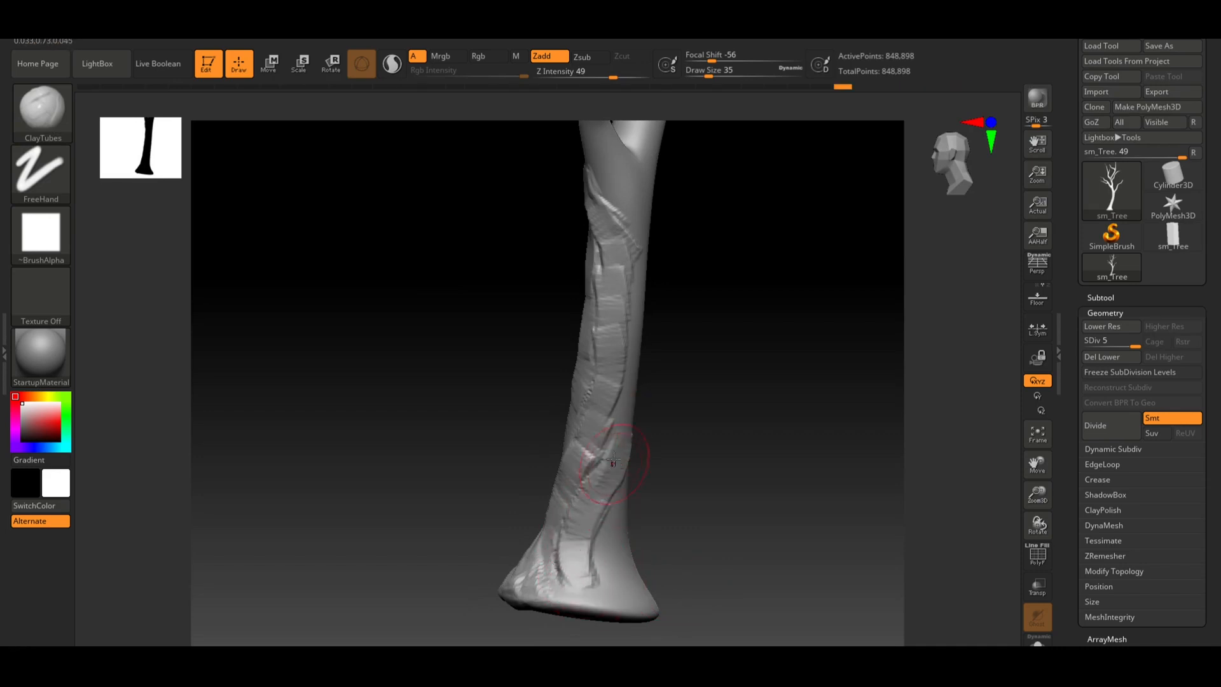
left_click_drag(762, 400, 743, 410)
left_click_drag(619, 429, 620, 385)
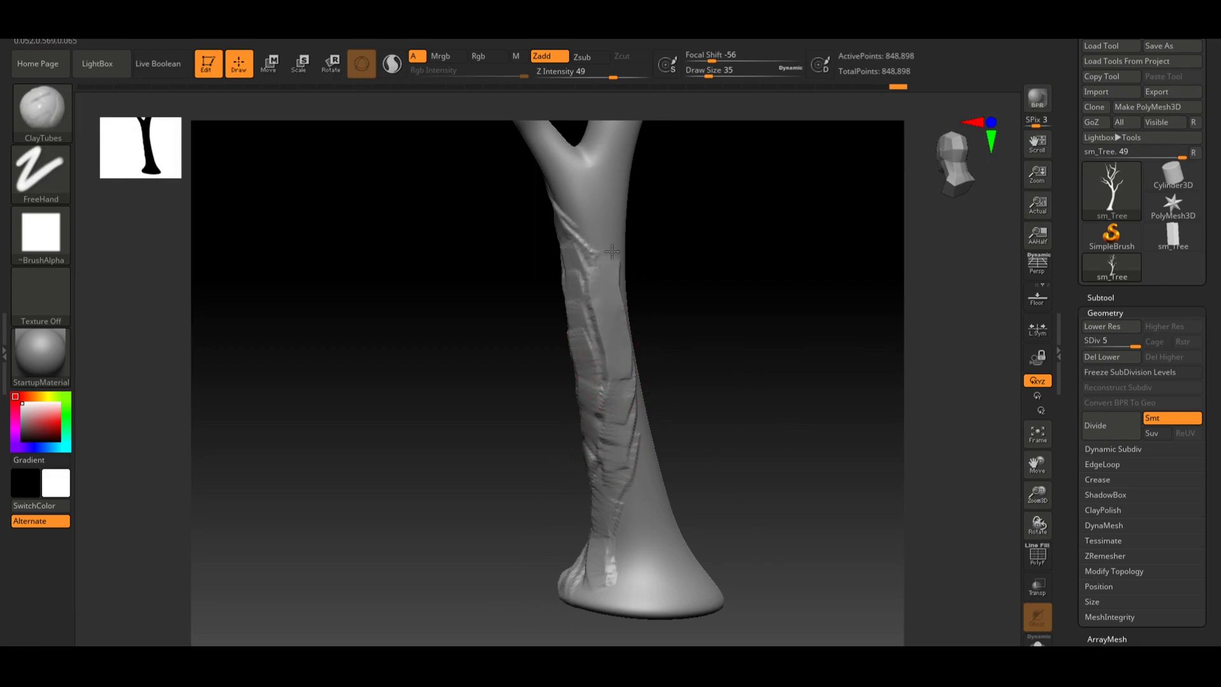
left_click_drag(611, 252, 609, 277)
mouse_move(768, 265)
left_mouse_down()
mouse_move(788, 343)
mouse_move(626, 344)
left_mouse_up()
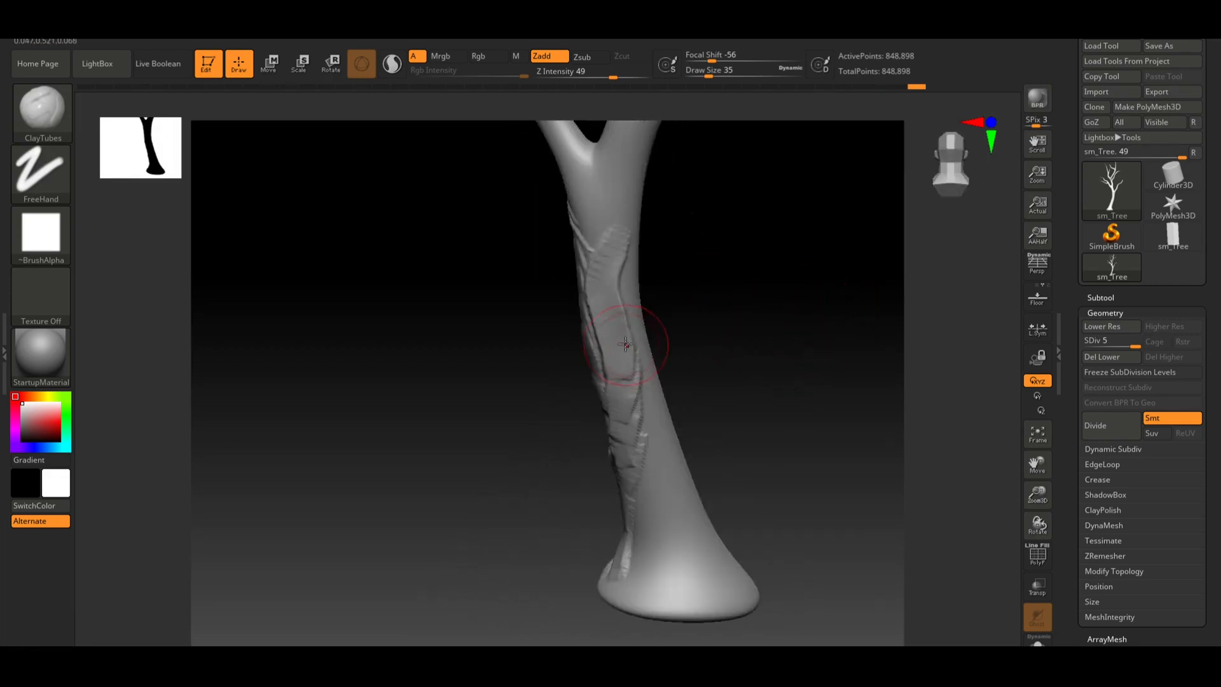
Lower Z Intensity to 27 and add more ClayTubes bark strokes around the trunk
left_click_drag(611, 77, 591, 79)
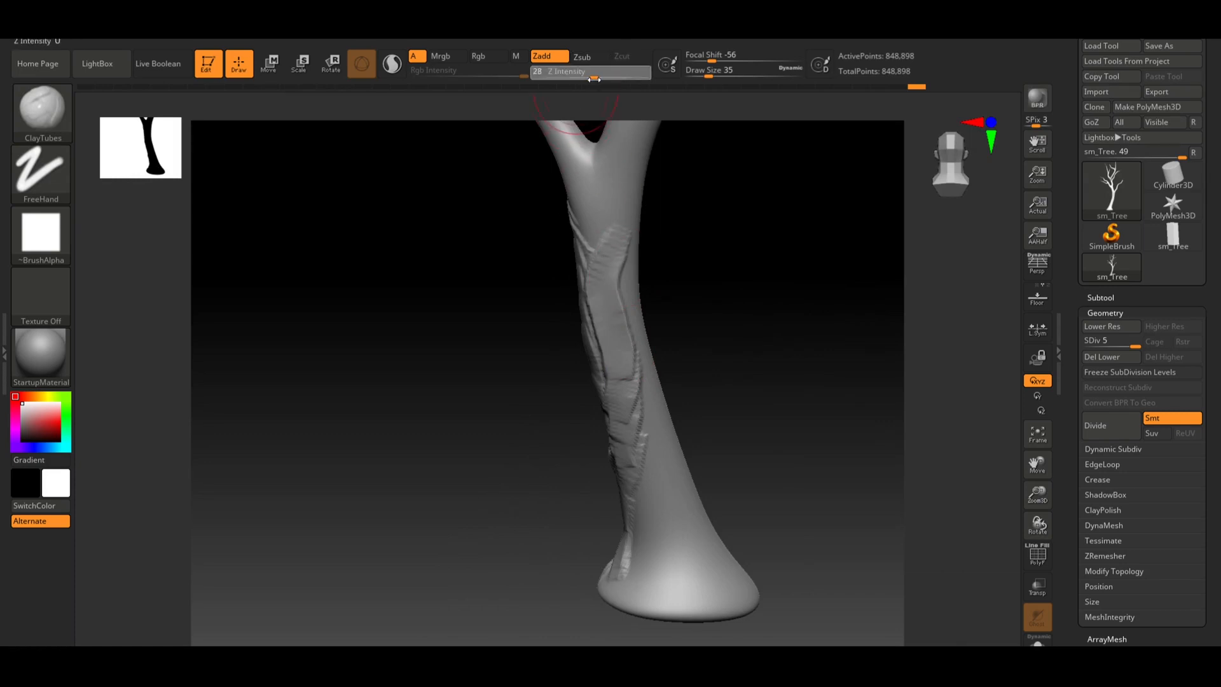
mouse_move(706, 316)
left_mouse_down()
mouse_move(639, 329)
mouse_move(725, 565)
mouse_move(735, 544)
mouse_move(740, 573)
mouse_move(738, 518)
left_mouse_up()
mouse_move(682, 467)
left_mouse_down()
mouse_move(735, 550)
mouse_move(685, 596)
mouse_move(672, 461)
left_mouse_up()
left_click_drag(831, 458, 843, 458)
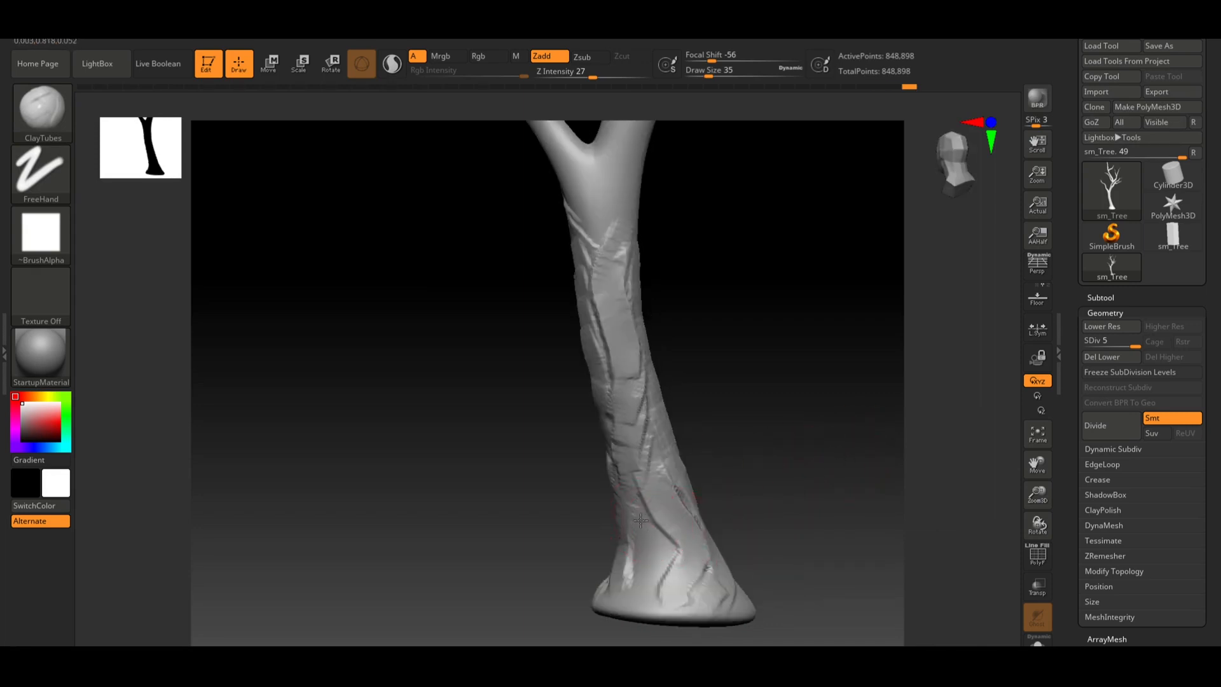
Add more ClayTubes bark strokes along the lower trunk near the base, redoing one stroke
mouse_move(814, 523)
left_mouse_down()
mouse_move(814, 501)
mouse_move(681, 537)
left_mouse_up()
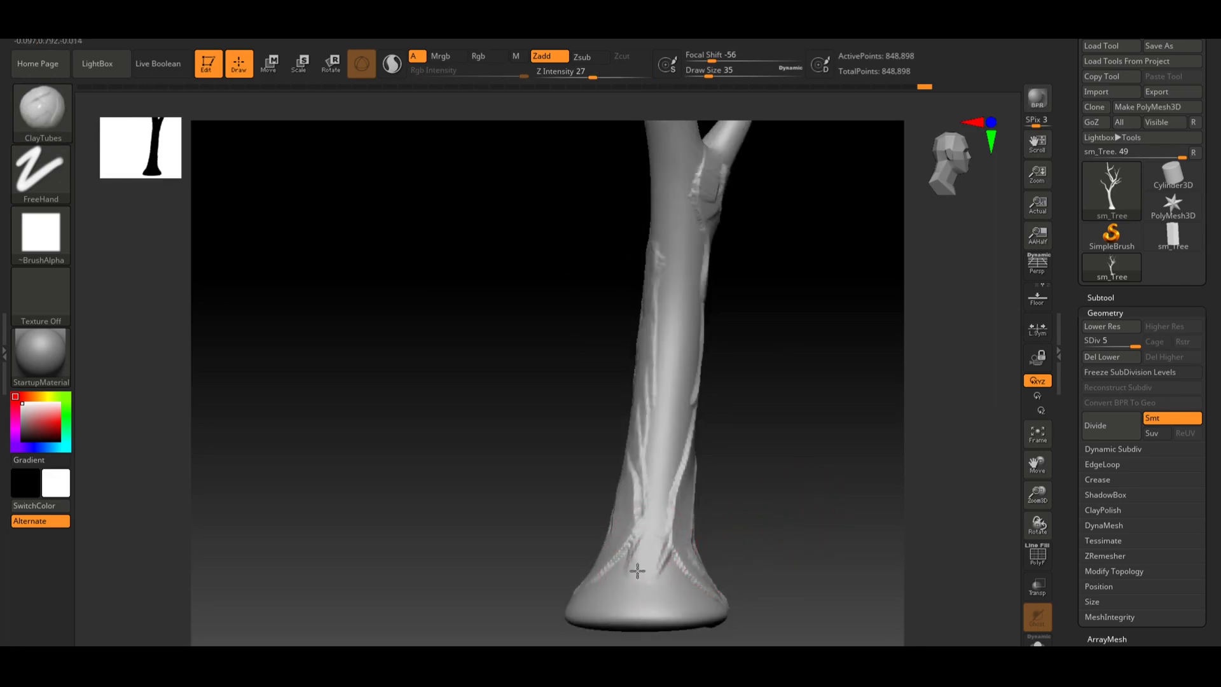
mouse_move(638, 571)
left_mouse_down()
mouse_move(601, 584)
mouse_move(661, 562)
mouse_move(681, 581)
mouse_move(649, 575)
mouse_move(634, 598)
left_mouse_up()
mouse_move(643, 548)
left_mouse_down()
mouse_move(649, 566)
mouse_move(623, 576)
mouse_move(621, 612)
mouse_move(658, 575)
mouse_move(663, 604)
left_mouse_up()
mouse_move(796, 561)
left_mouse_down()
mouse_move(767, 572)
mouse_move(809, 540)
mouse_move(763, 529)
mouse_move(798, 524)
mouse_move(727, 566)
left_mouse_up()
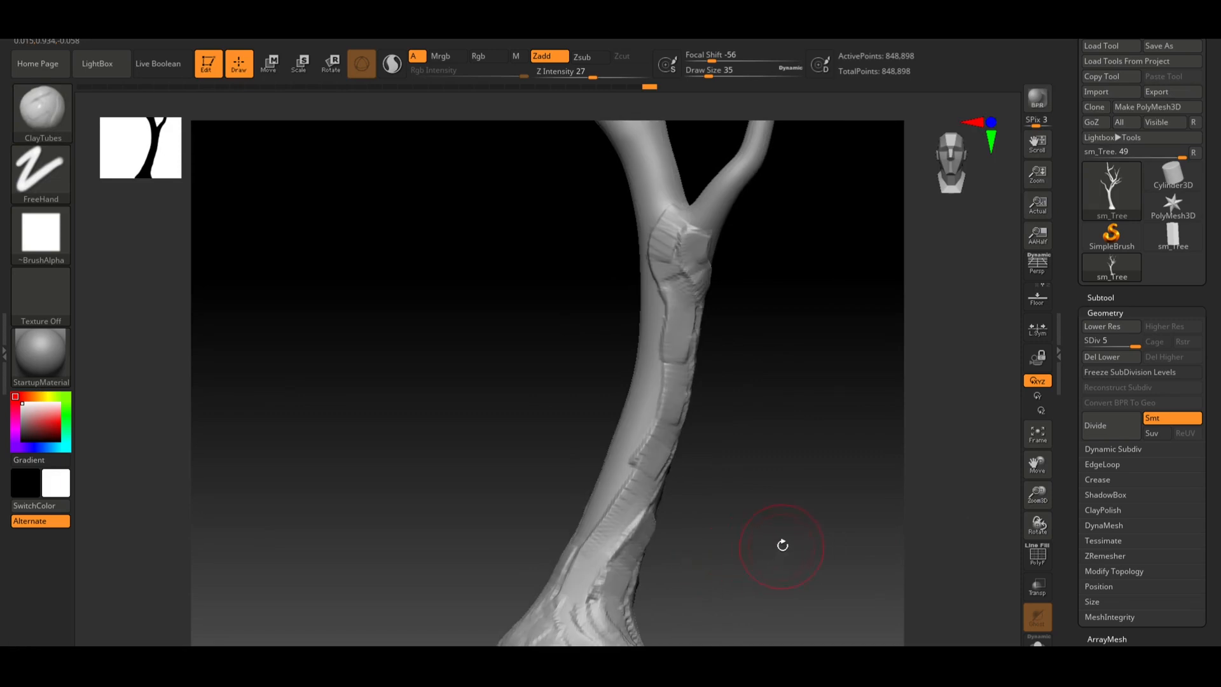
left_click_drag(777, 524, 742, 531)
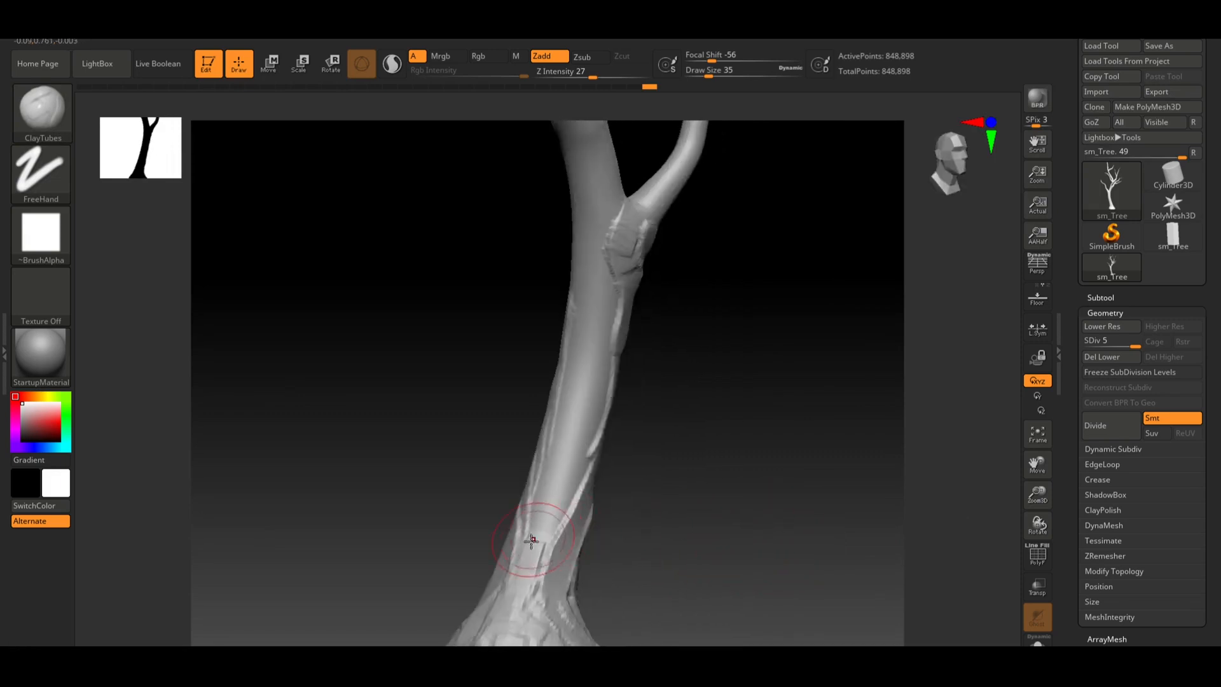
mouse_move(533, 542)
left_mouse_down()
mouse_move(574, 459)
mouse_move(562, 486)
left_mouse_up()
left_click_drag(708, 425, 668, 427)
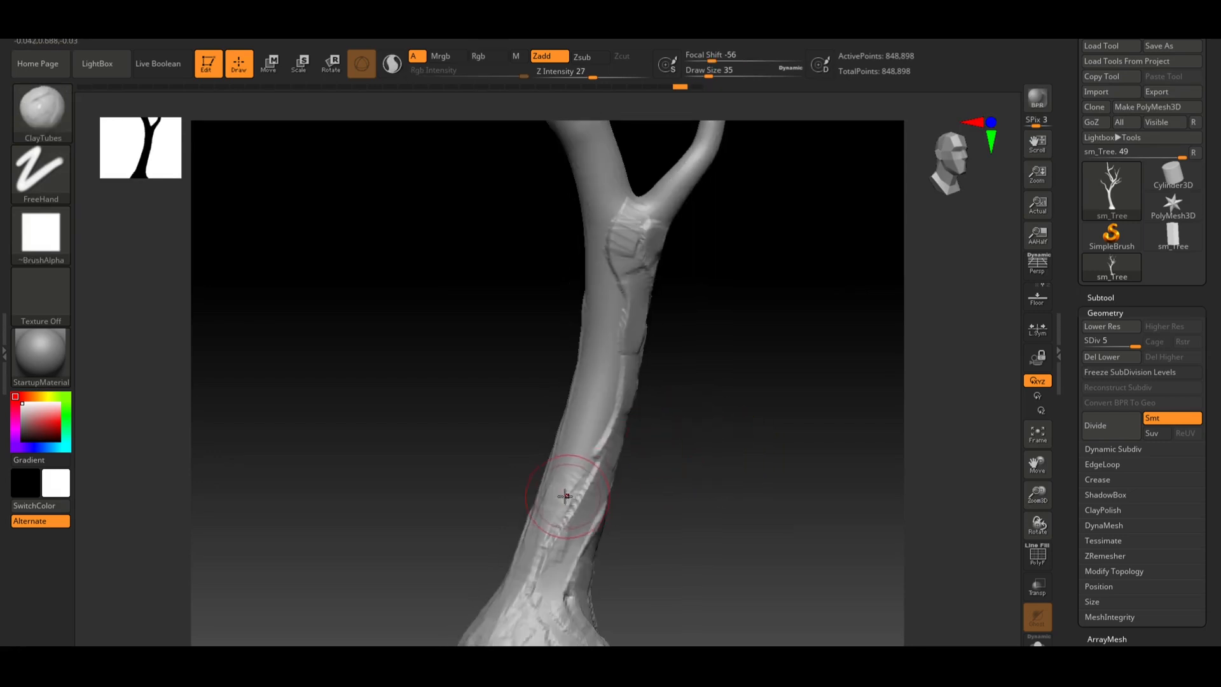
left_click_drag(551, 516, 596, 425)
key("ctrl+z")
mouse_move(563, 492)
left_mouse_down()
mouse_move(597, 415)
mouse_move(605, 307)
left_mouse_up()
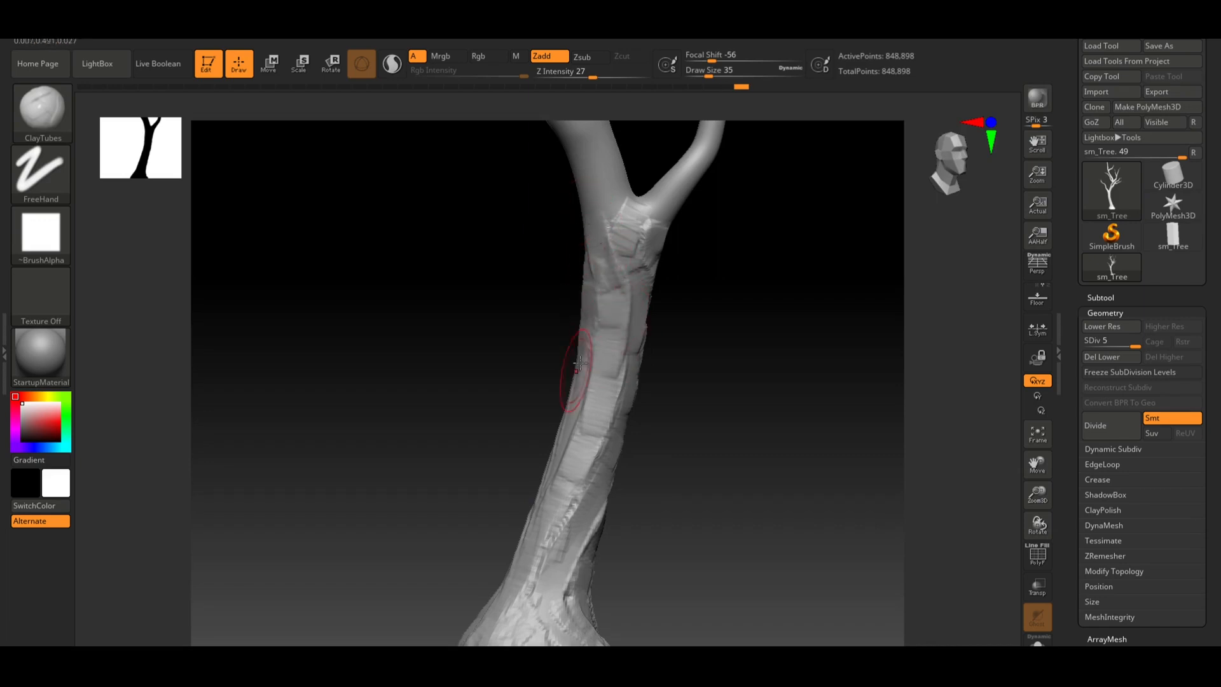
Sculpt short ClayTubes bark strokes on the side of the lower trunk above the base
left_click_drag(580, 363, 563, 426)
mouse_move(648, 471)
left_mouse_down()
mouse_move(715, 470)
mouse_move(714, 515)
mouse_move(681, 426)
mouse_move(602, 486)
mouse_move(595, 464)
left_mouse_up()
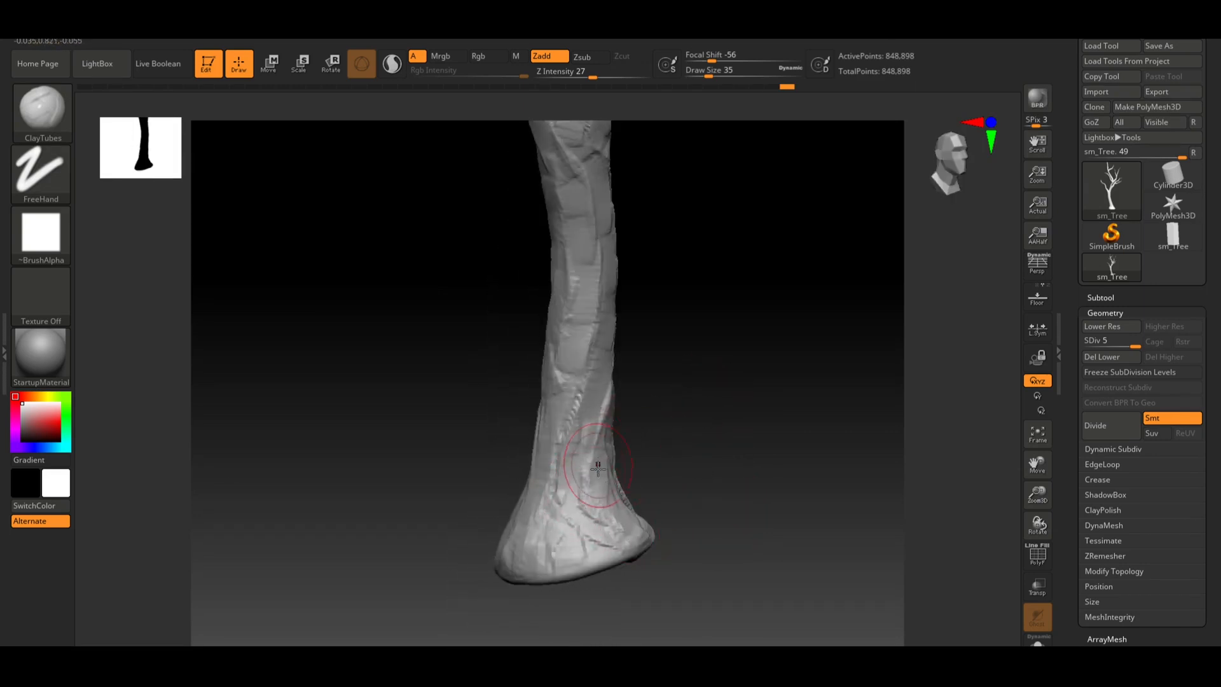
left_click_drag(611, 521, 619, 541)
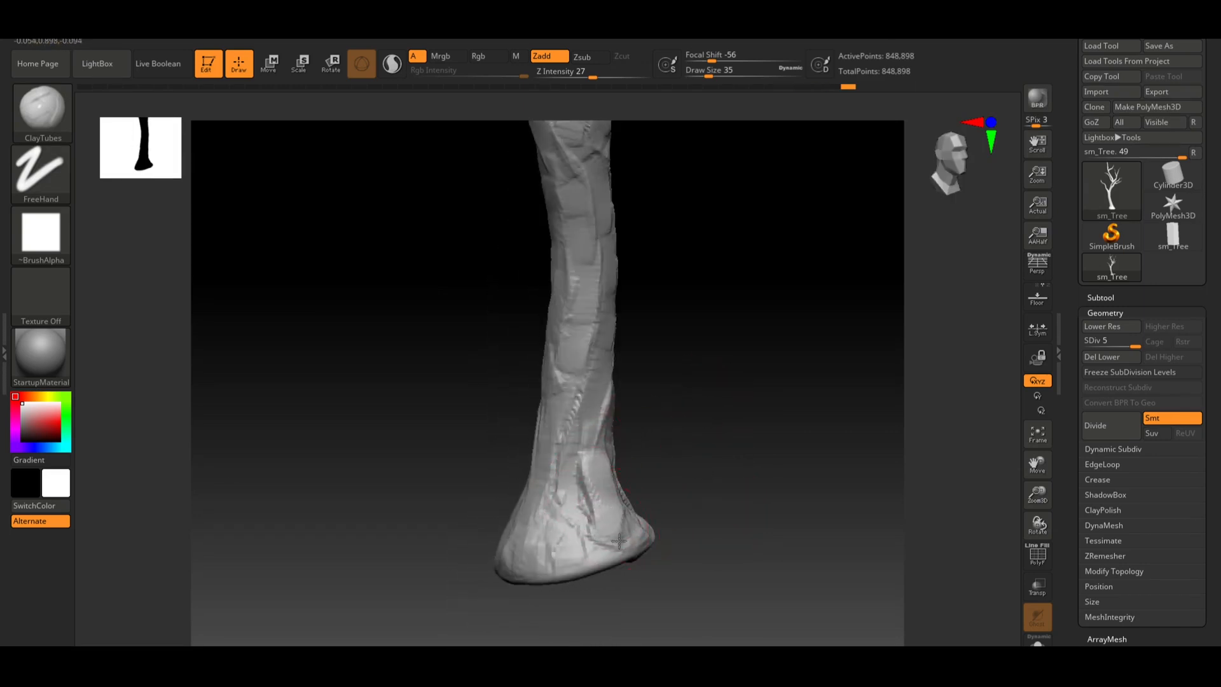
left_click_drag(602, 470, 598, 485)
left_click_drag(600, 404, 596, 436)
left_click_drag(616, 485, 618, 503)
Add ClayTubes bark ridges on the front of the trunk just above the flared base
left_click_drag(706, 476, 673, 450)
mouse_move(758, 440)
left_mouse_down()
mouse_move(779, 452)
mouse_move(701, 462)
left_mouse_up()
left_click_drag(611, 417, 643, 483)
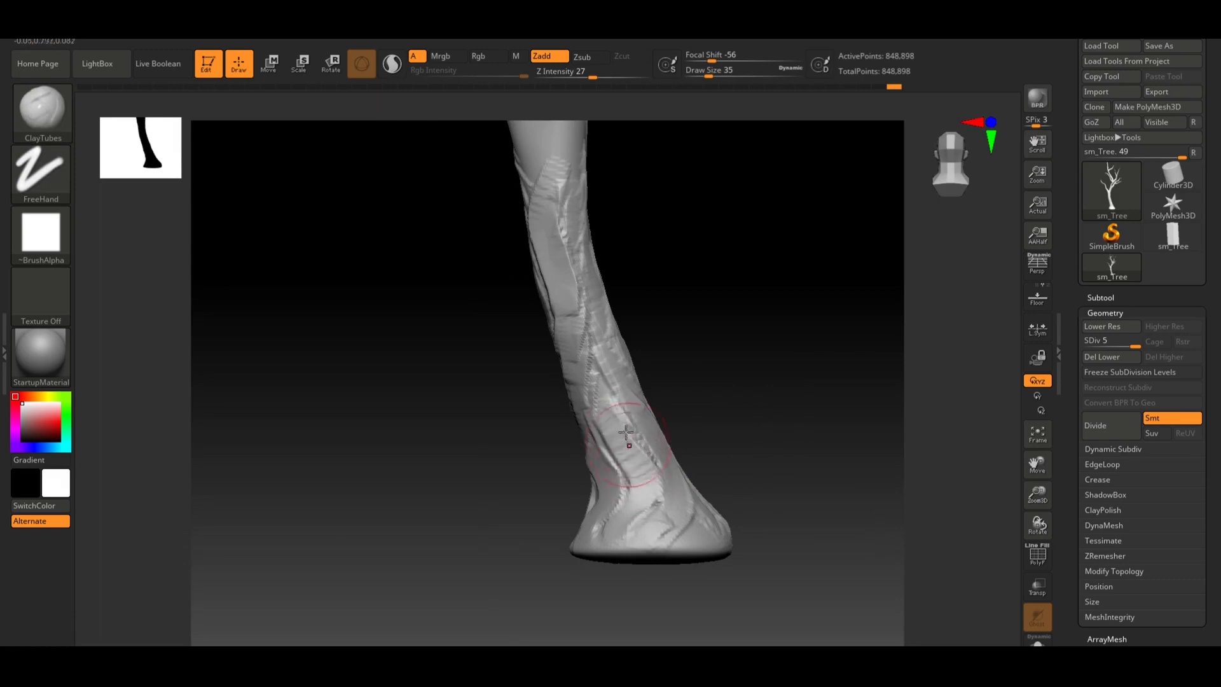
left_click_drag(624, 436, 635, 509)
left_click_drag(600, 399, 644, 493)
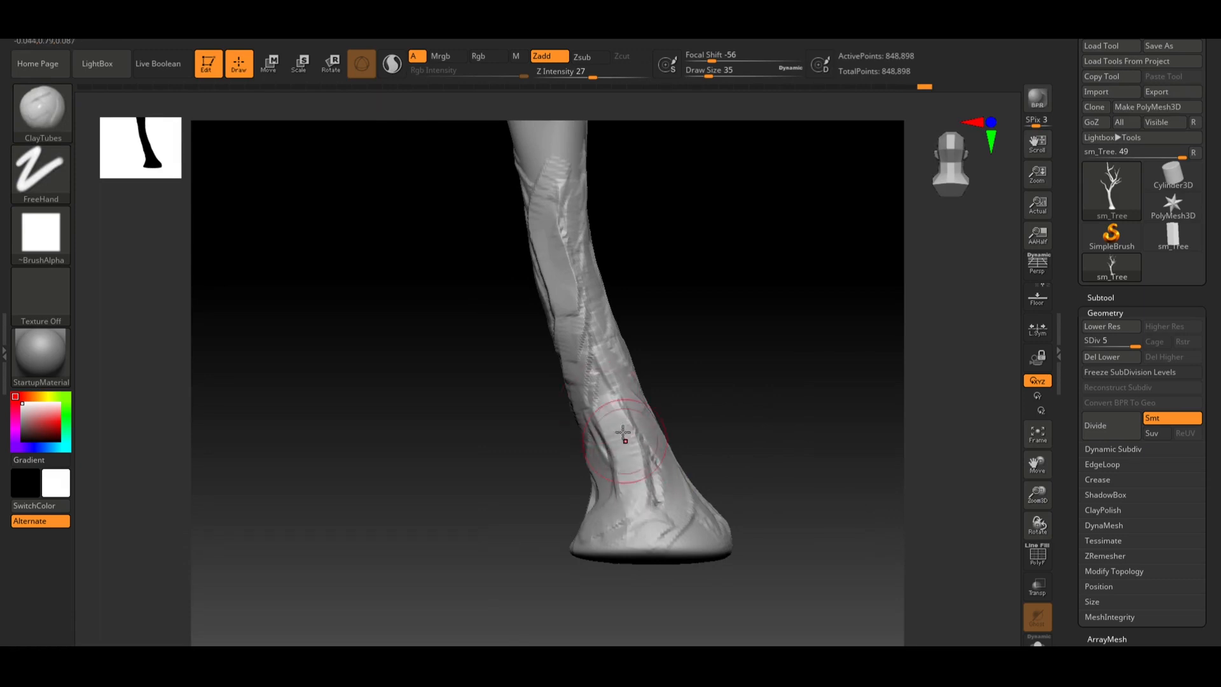
left_click_drag(601, 407, 636, 491)
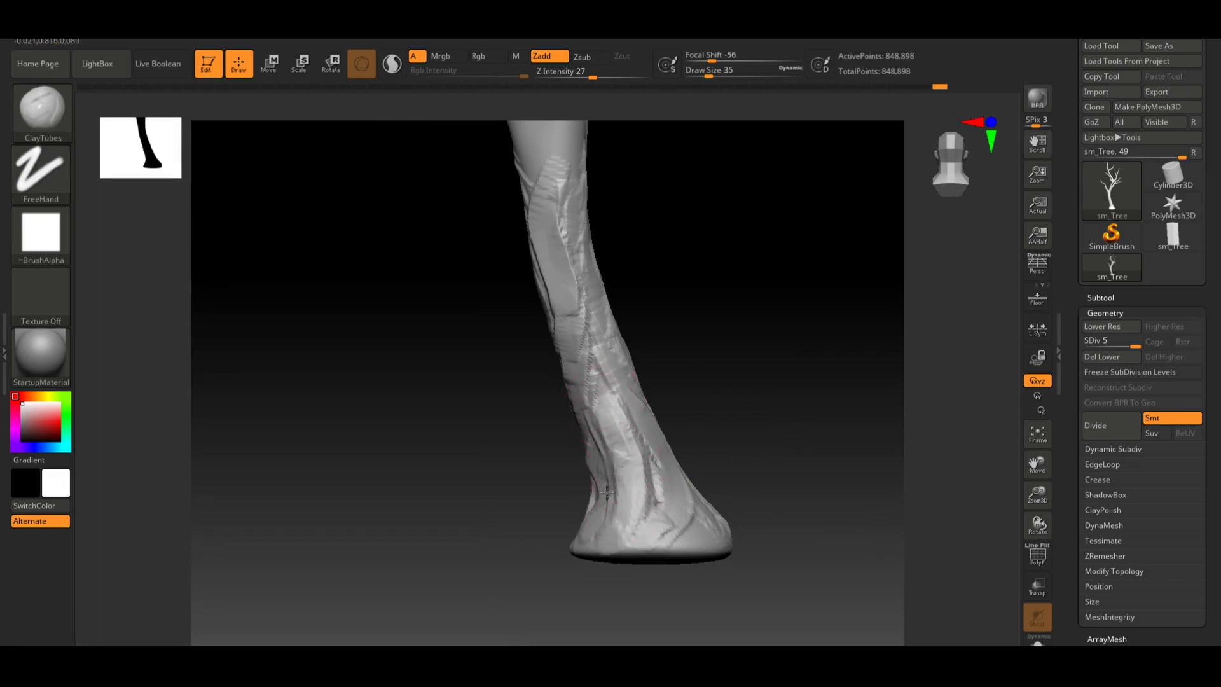
left_click_drag(786, 474, 713, 475)
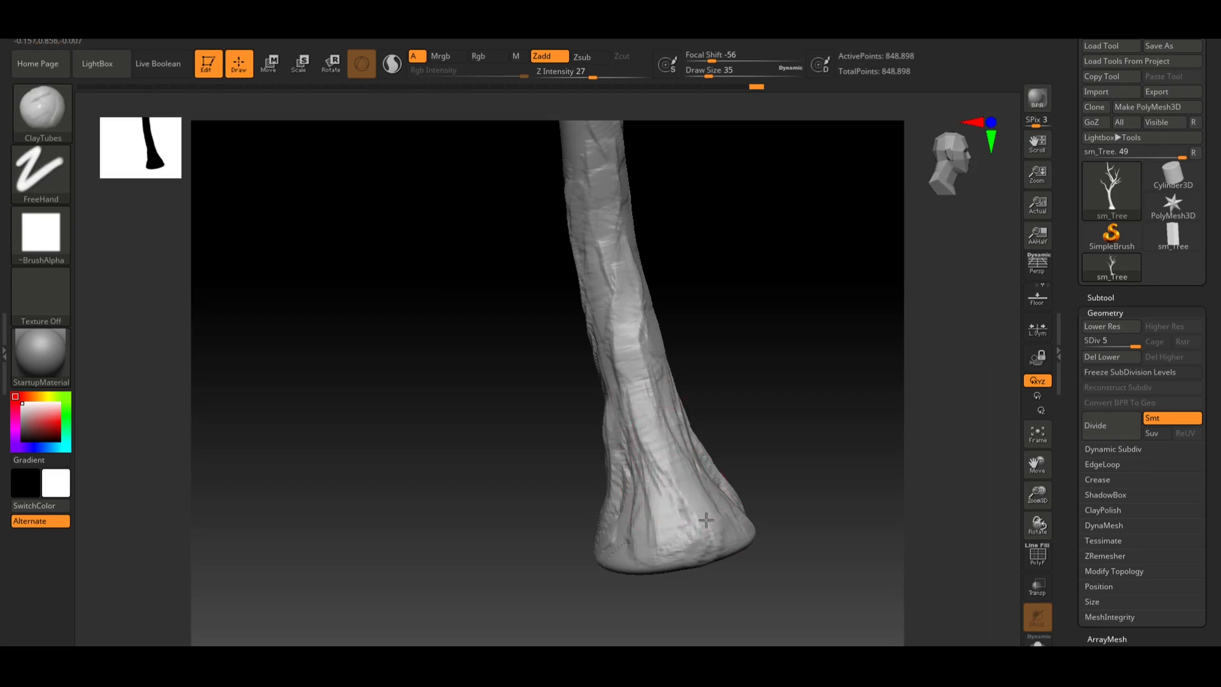
Add ClayTubes bark strokes around the middle and lower trunk from several angles
left_click_drag(737, 414, 671, 404)
left_click_drag(772, 429, 654, 470)
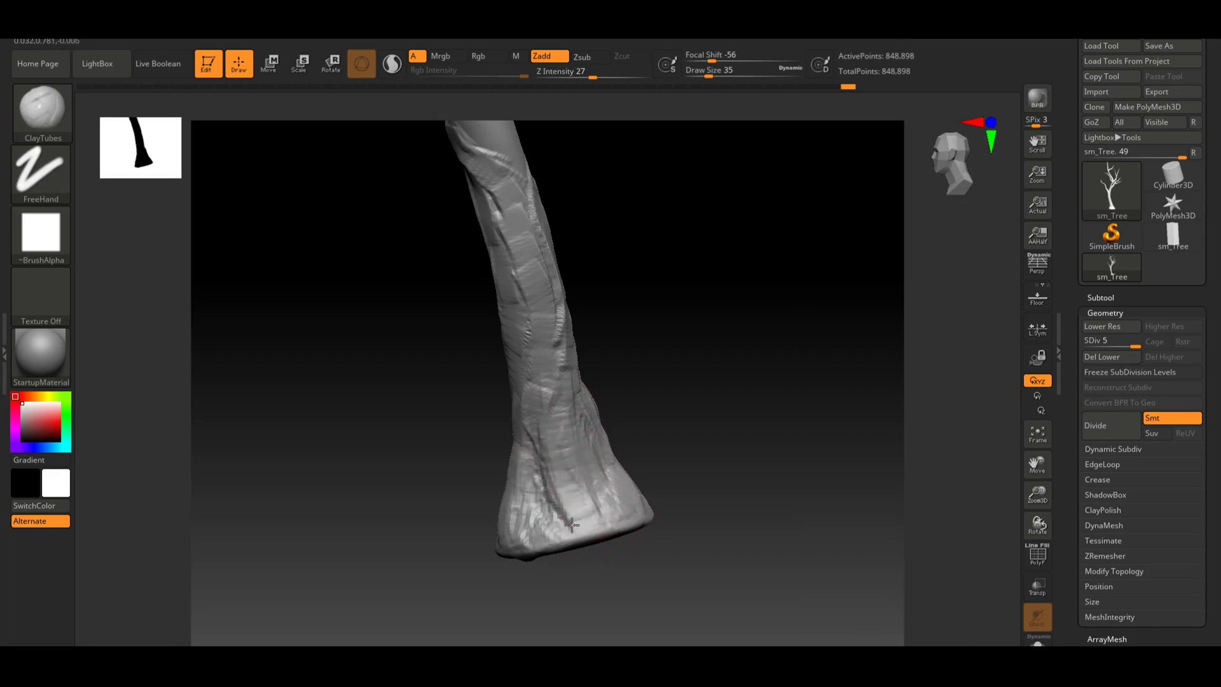
left_click_drag(750, 413, 717, 468)
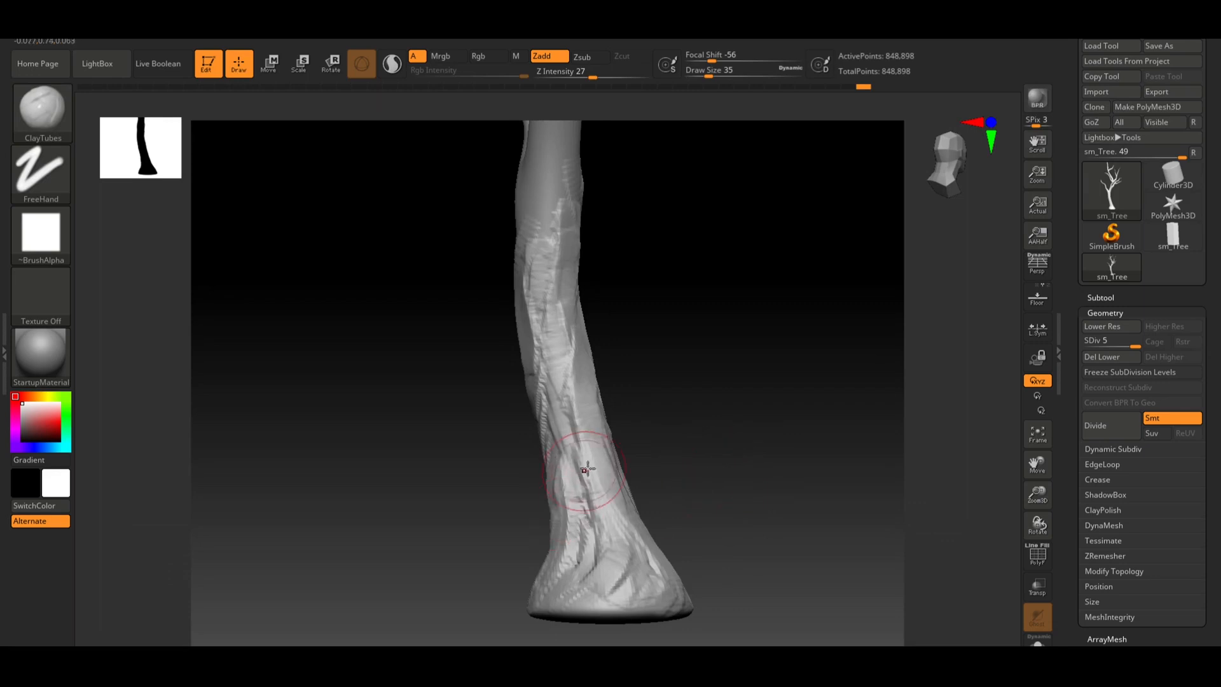
left_click_drag(754, 391, 674, 463)
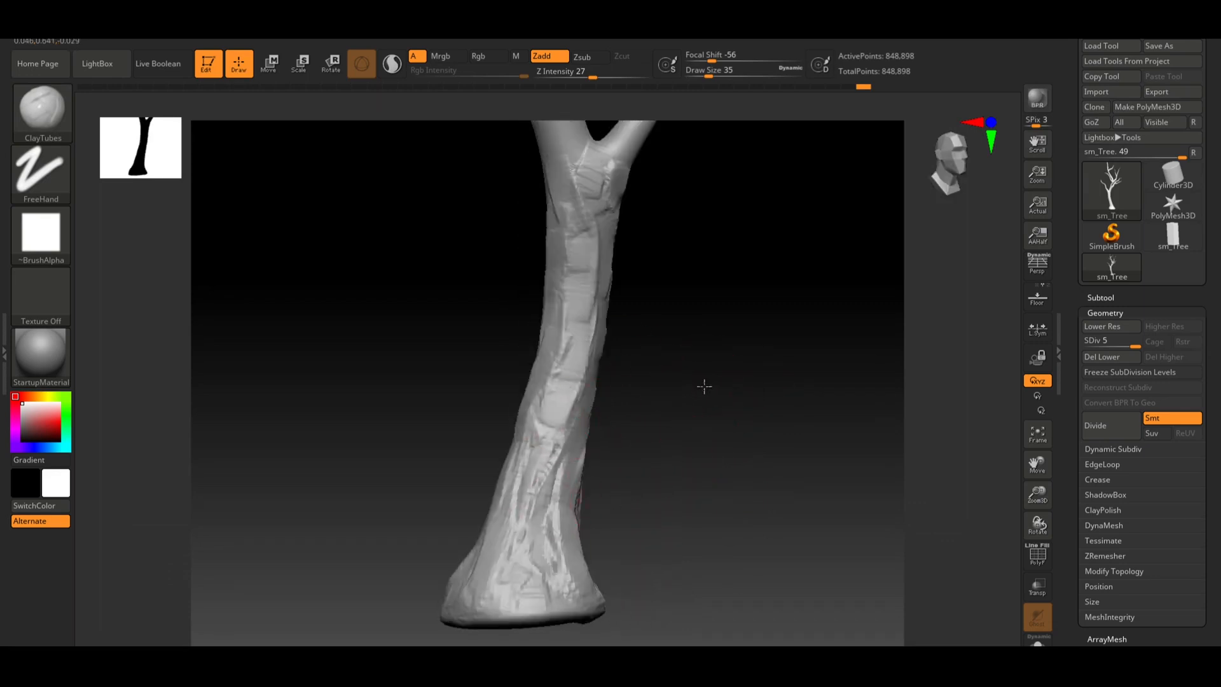
mouse_move(704, 386)
left_mouse_down()
mouse_move(744, 387)
mouse_move(706, 385)
left_mouse_up()
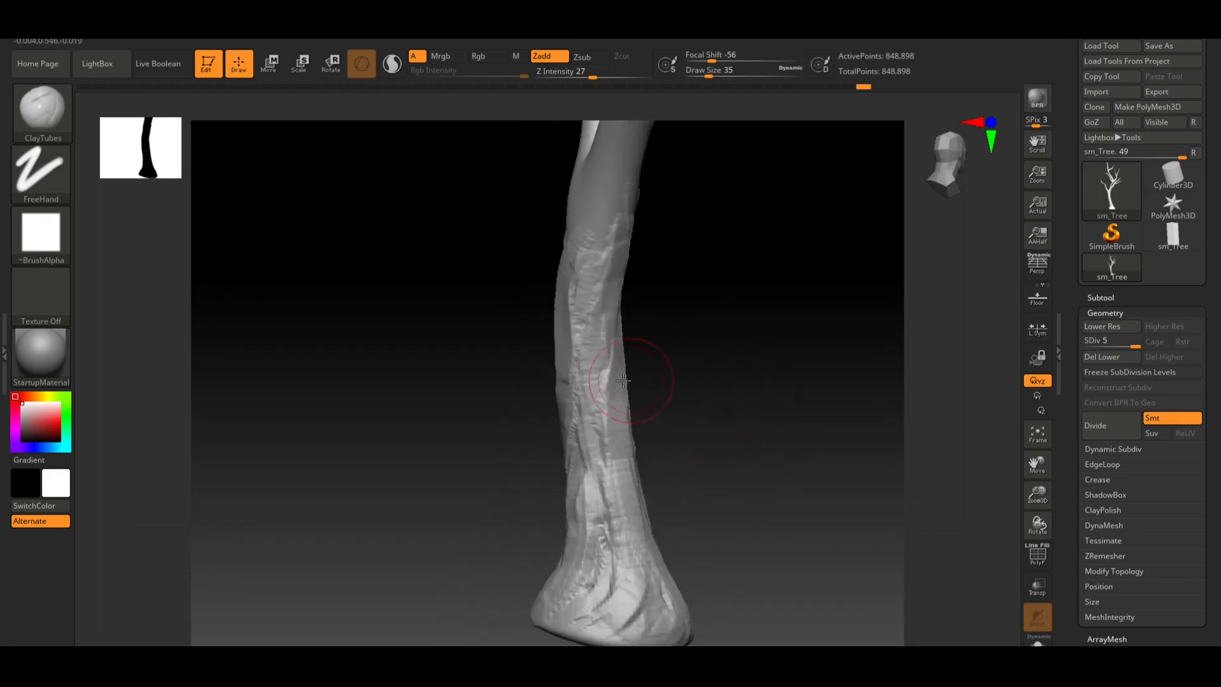
mouse_move(623, 381)
left_mouse_down()
mouse_move(582, 409)
mouse_move(601, 423)
left_mouse_up()
left_click_drag(733, 462, 643, 414)
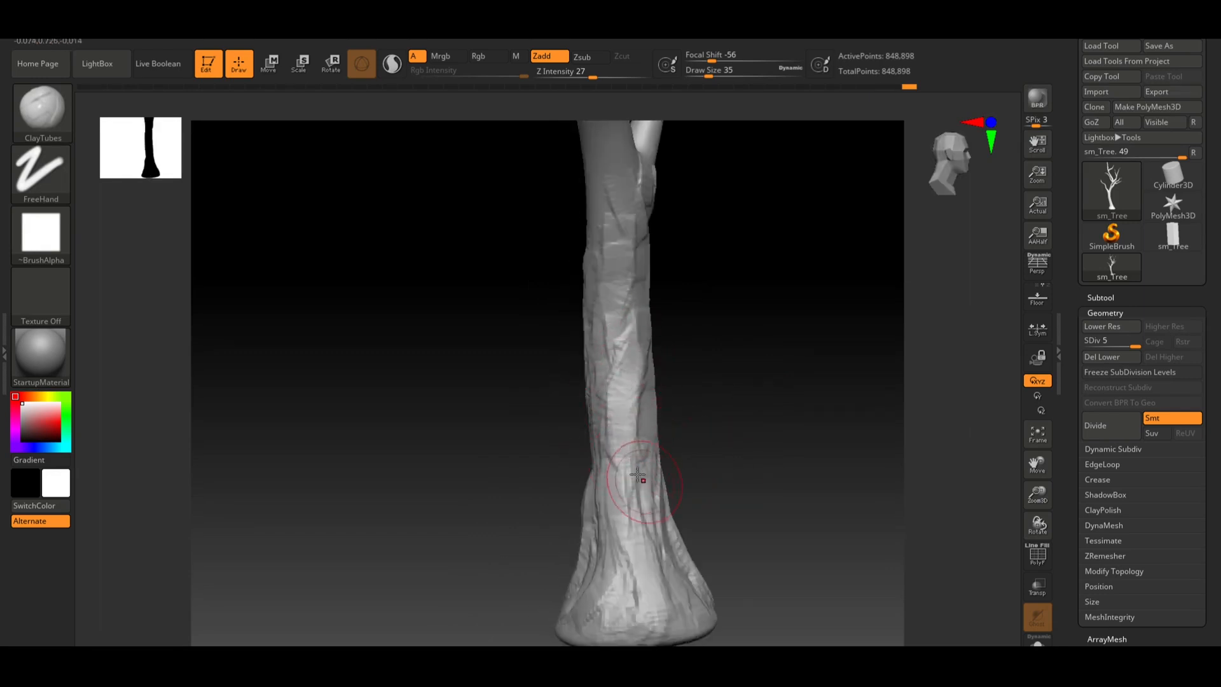
mouse_move(712, 474)
left_mouse_down()
mouse_move(722, 464)
mouse_move(695, 436)
mouse_move(643, 452)
mouse_move(644, 334)
left_mouse_up()
Add ClayTubes bark strokes on the upper trunk below the branch fork
mouse_move(690, 287)
left_mouse_down()
mouse_move(725, 305)
mouse_move(665, 371)
left_mouse_up()
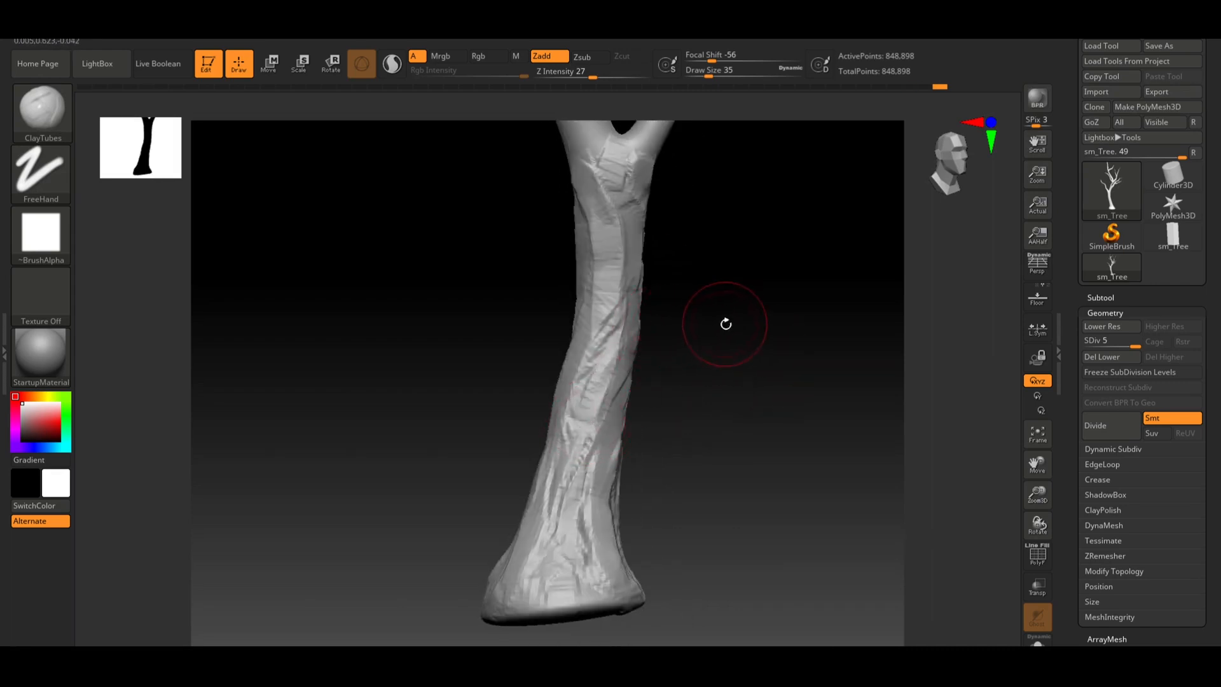
left_click_drag(726, 324, 686, 404)
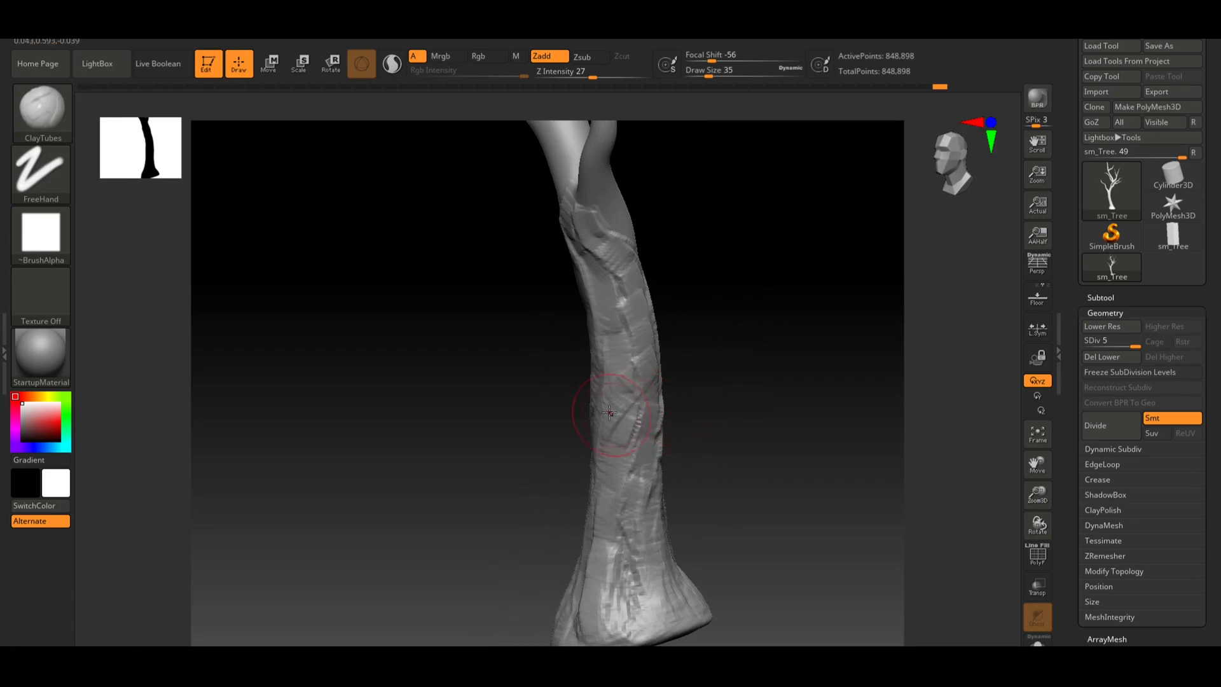
left_click_drag(717, 304, 671, 309)
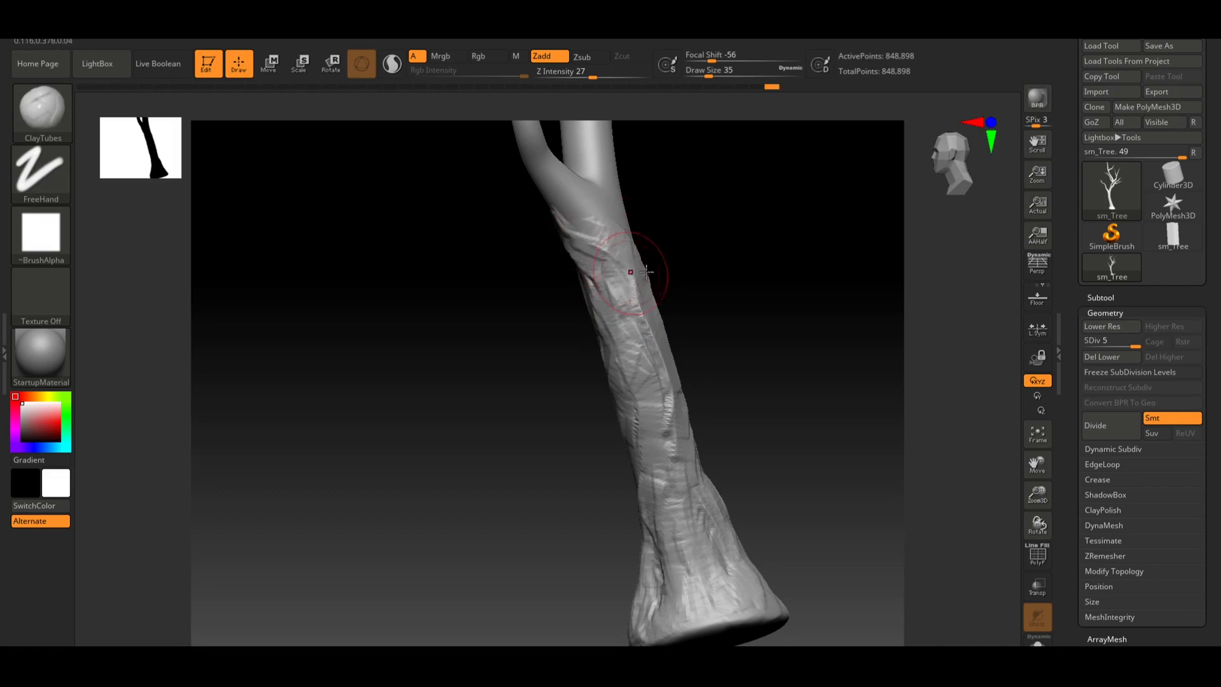
mouse_move(727, 294)
left_mouse_down()
mouse_move(688, 293)
mouse_move(747, 305)
mouse_move(627, 315)
mouse_move(663, 461)
left_mouse_up()
mouse_move(774, 477)
left_mouse_down()
mouse_move(779, 463)
mouse_move(745, 467)
left_mouse_up()
left_click_drag(741, 487, 690, 402)
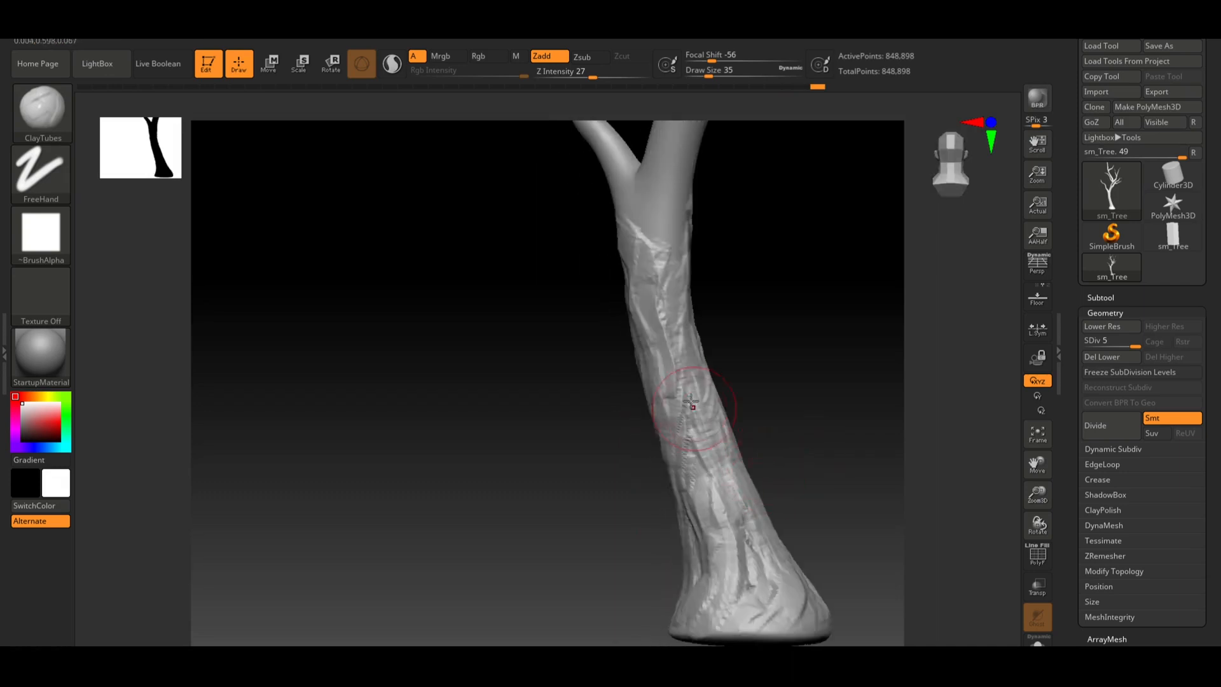
mouse_move(740, 468)
left_mouse_down()
mouse_move(798, 470)
mouse_move(814, 452)
mouse_move(700, 442)
mouse_move(624, 461)
mouse_move(714, 414)
mouse_move(652, 427)
mouse_move(719, 420)
mouse_move(712, 431)
mouse_move(790, 447)
mouse_move(649, 438)
left_mouse_up()
Switch to the TrimSmoothBorder brush
left_click(54, 125)
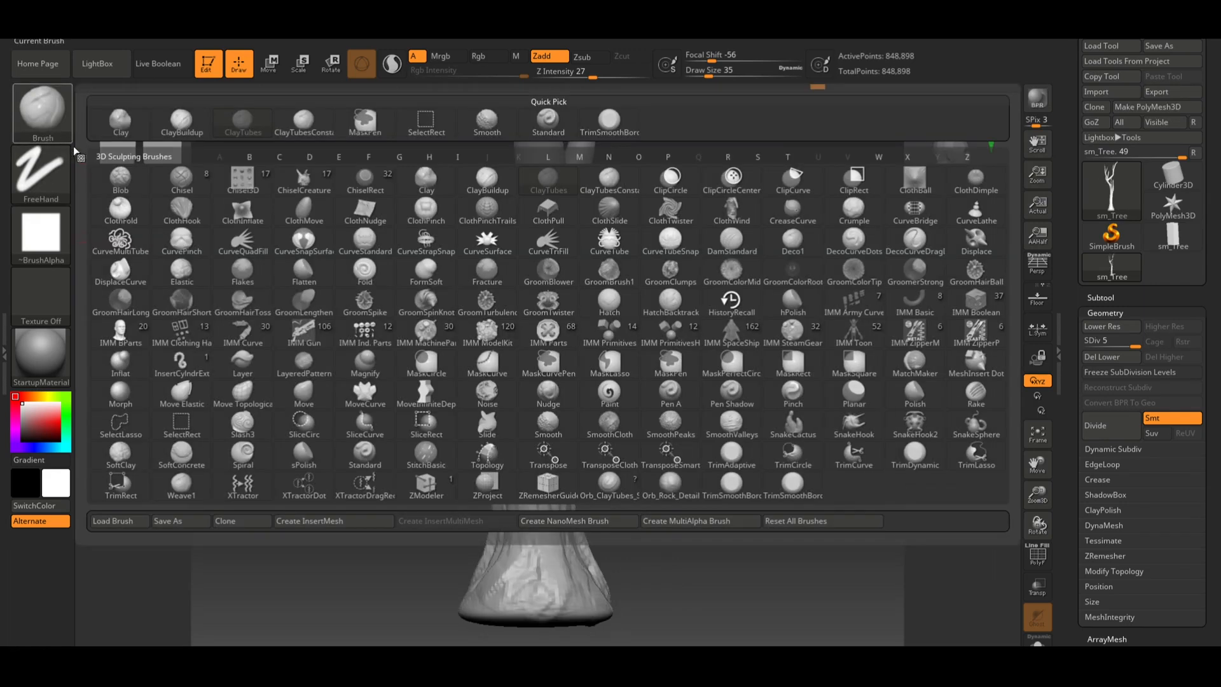
left_click(619, 126)
left_click_drag(613, 436, 630, 374)
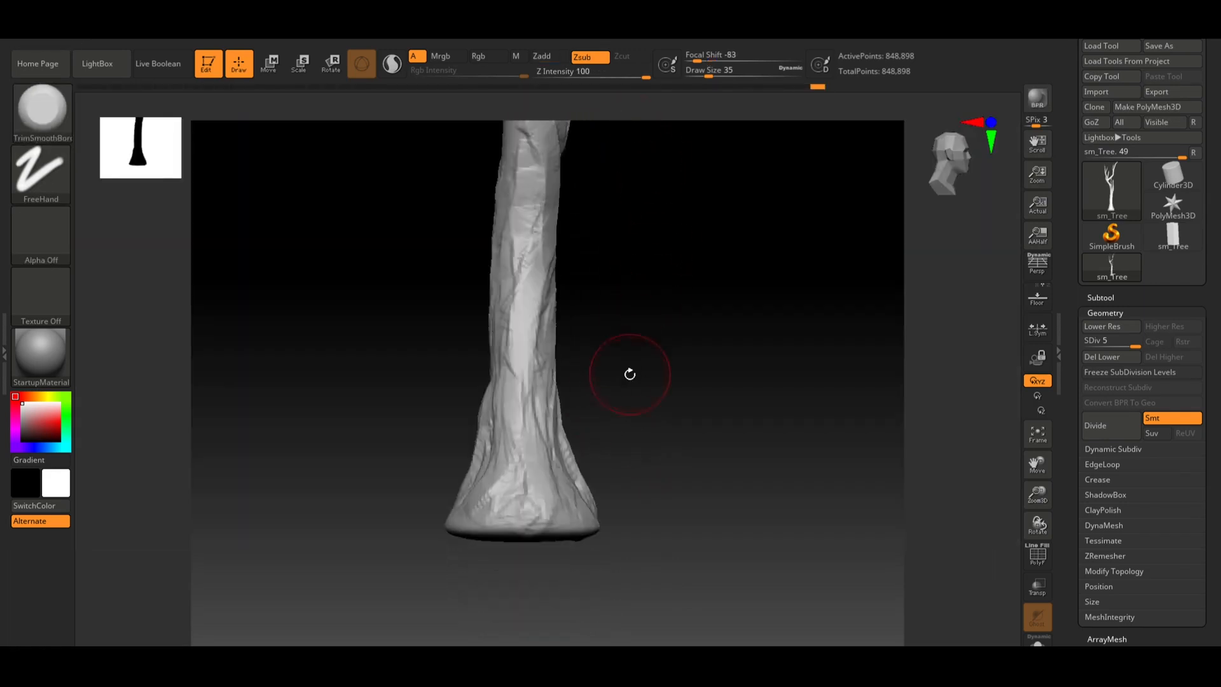
mouse_move(524, 317)
left_mouse_down()
mouse_move(532, 347)
mouse_move(512, 361)
mouse_move(514, 405)
left_mouse_up()
key("ctrl+z")
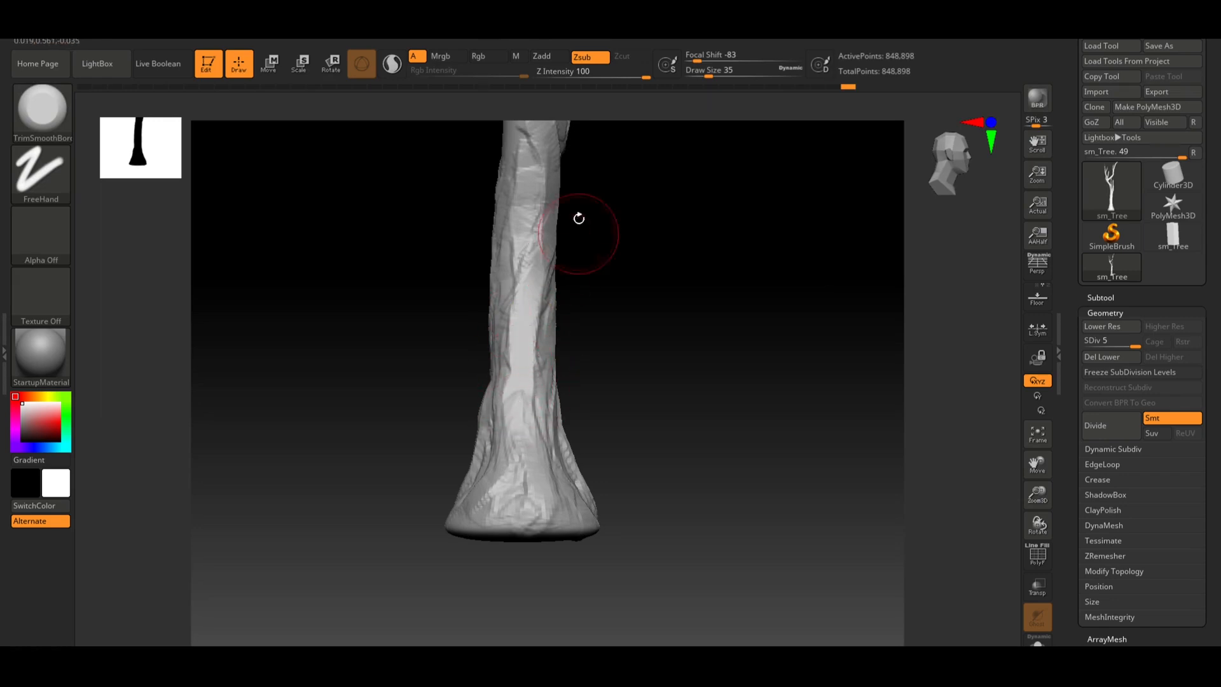
key("ctrl")
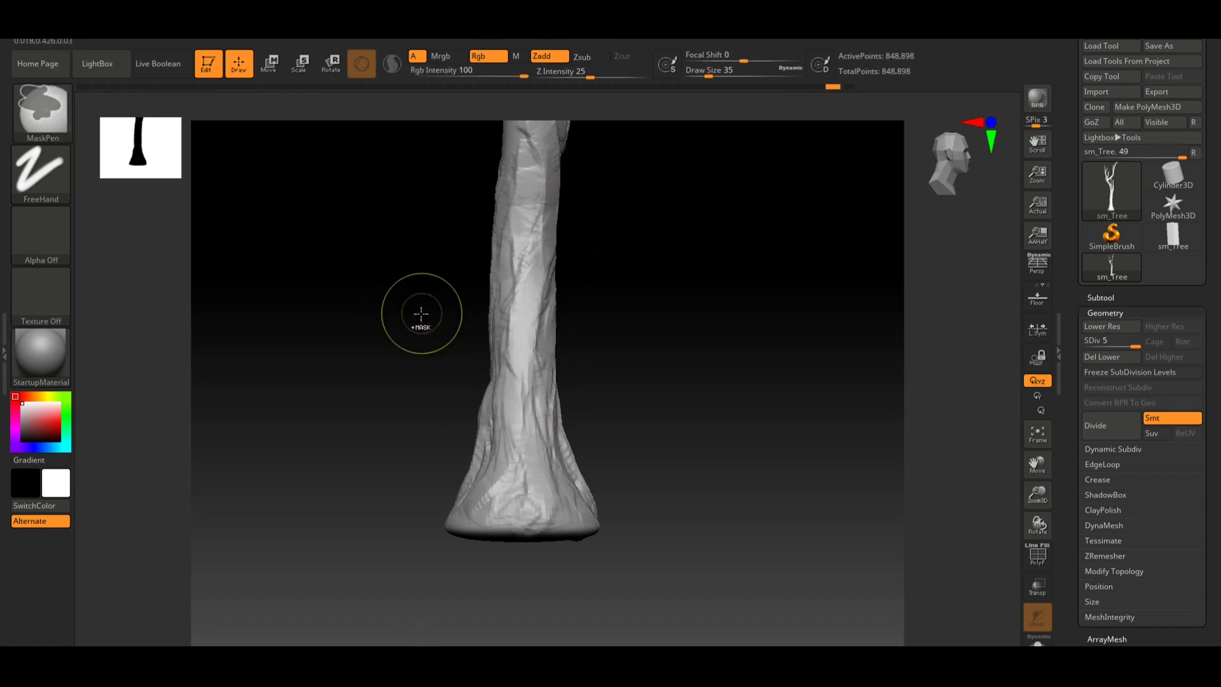
Set the brush alpha to Alpha 28 and Z Intensity to 41
left_click(32, 230)
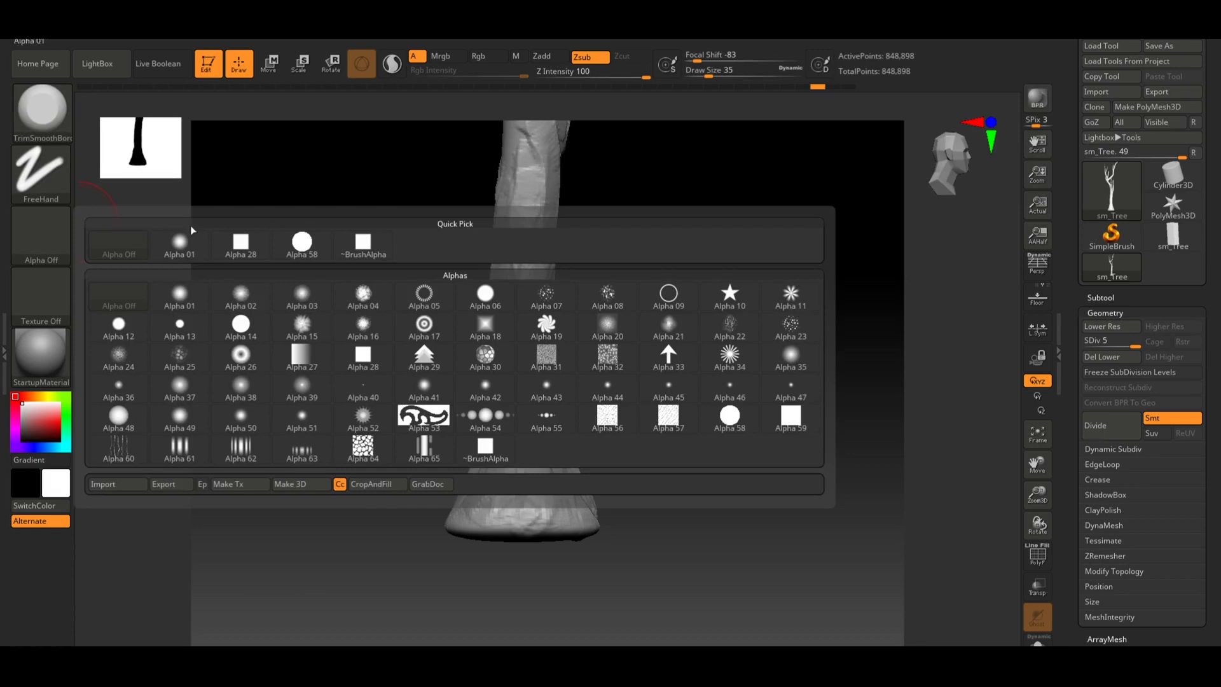
left_click(237, 242)
mouse_move(602, 66)
left_mouse_down()
mouse_move(621, 70)
mouse_move(597, 75)
mouse_move(609, 77)
left_mouse_up()
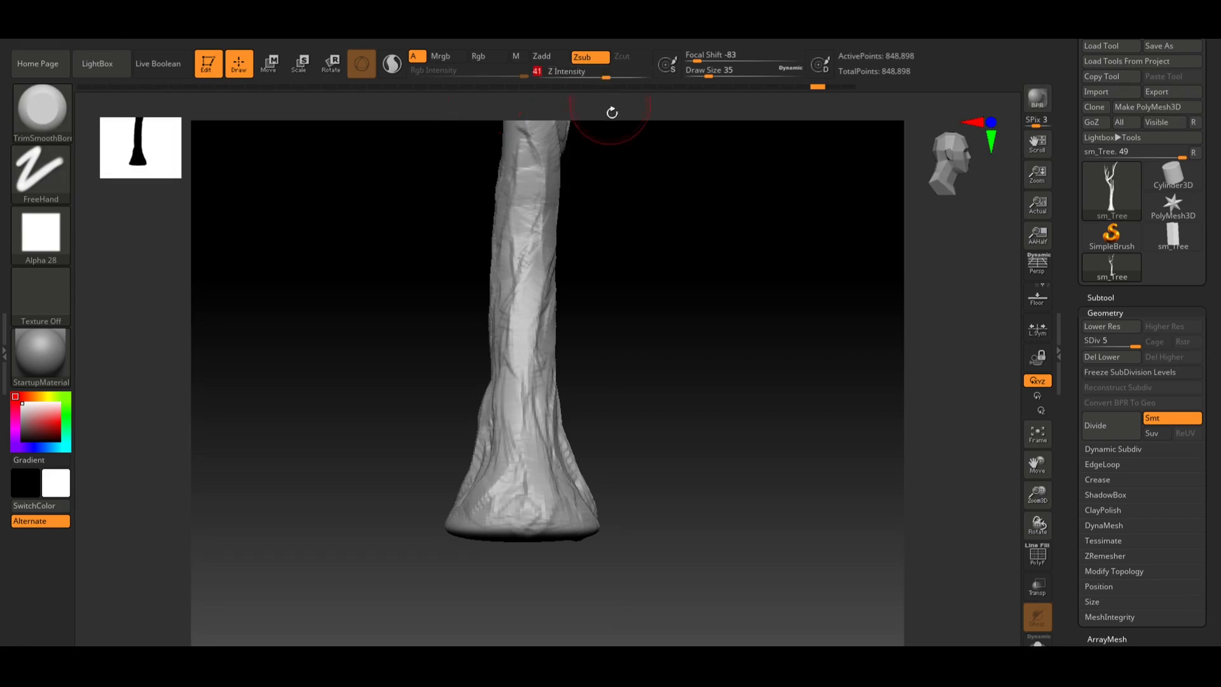
Flatten bark areas on the lower trunk and flared base with TrimSmoothBorder strokes
mouse_move(652, 278)
left_mouse_down()
mouse_move(676, 303)
mouse_move(674, 274)
mouse_move(545, 368)
mouse_move(522, 368)
mouse_move(536, 525)
mouse_move(504, 545)
mouse_move(504, 507)
mouse_move(502, 554)
left_mouse_up()
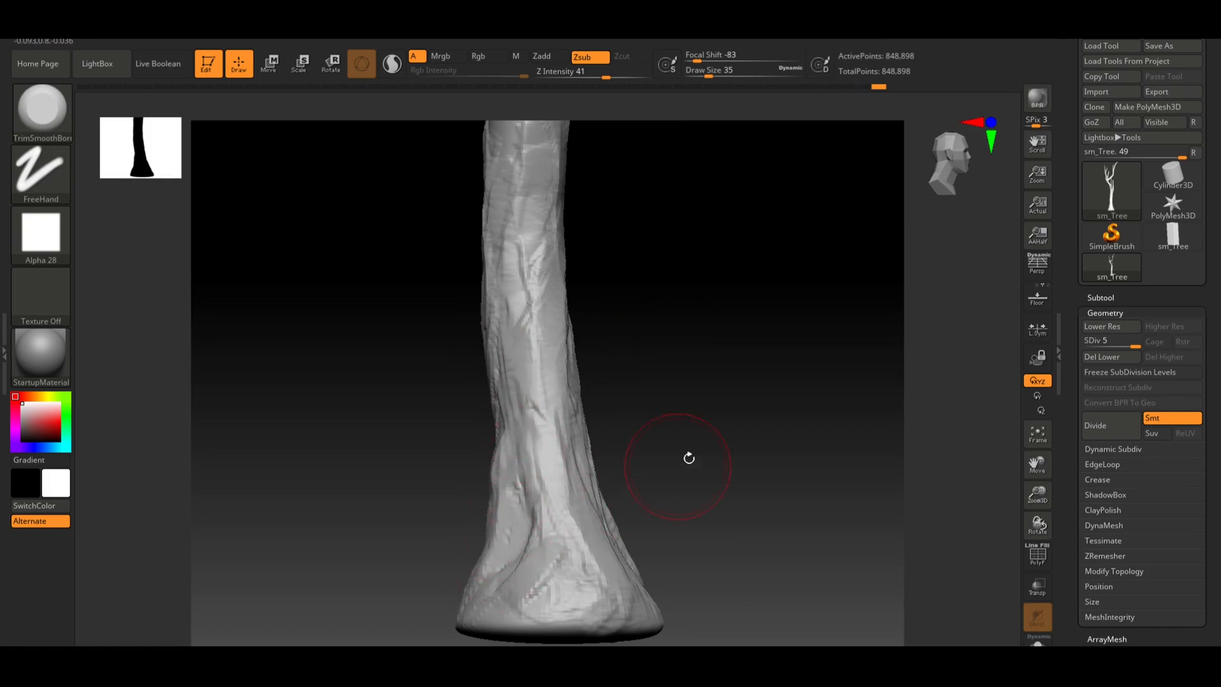
mouse_move(687, 459)
left_mouse_down()
mouse_move(751, 384)
mouse_move(775, 393)
left_mouse_up()
mouse_move(491, 483)
left_mouse_down()
mouse_move(477, 480)
mouse_move(490, 532)
mouse_move(504, 505)
mouse_move(461, 551)
left_mouse_up()
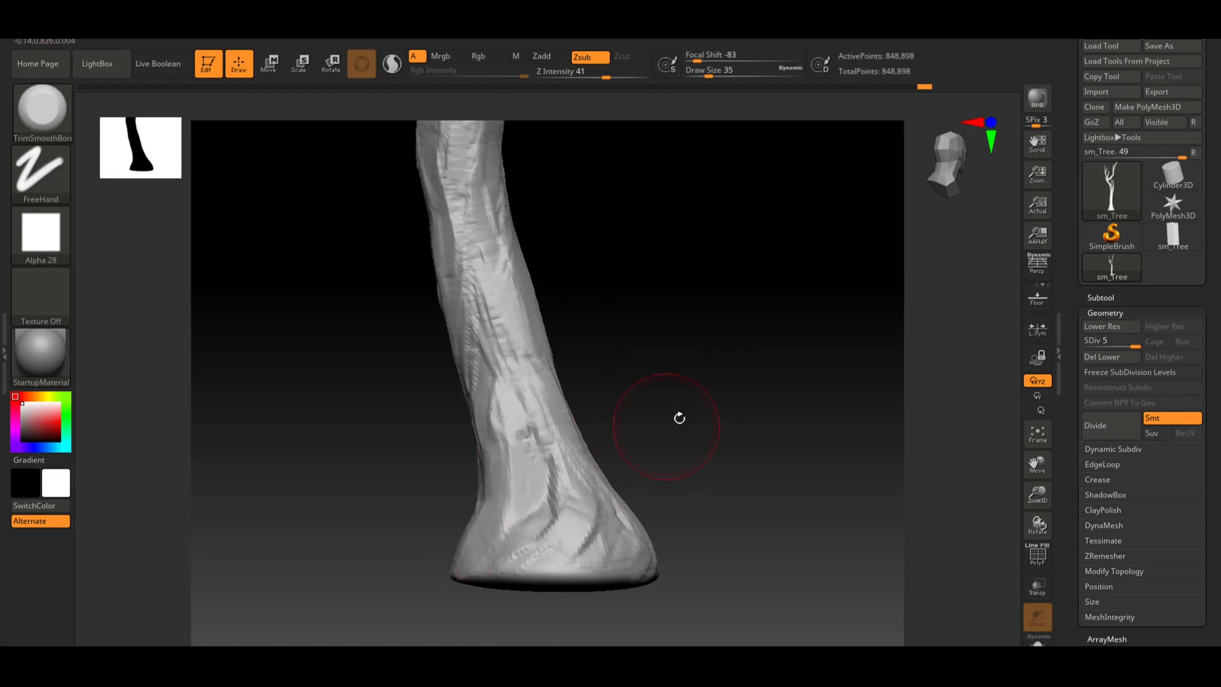
left_click_drag(679, 418, 728, 415)
mouse_move(489, 480)
left_mouse_down()
mouse_move(494, 437)
mouse_move(507, 436)
mouse_move(508, 452)
left_mouse_up()
mouse_move(687, 413)
left_mouse_down()
mouse_move(512, 424)
mouse_move(532, 427)
left_mouse_up()
left_click_drag(751, 426, 685, 427)
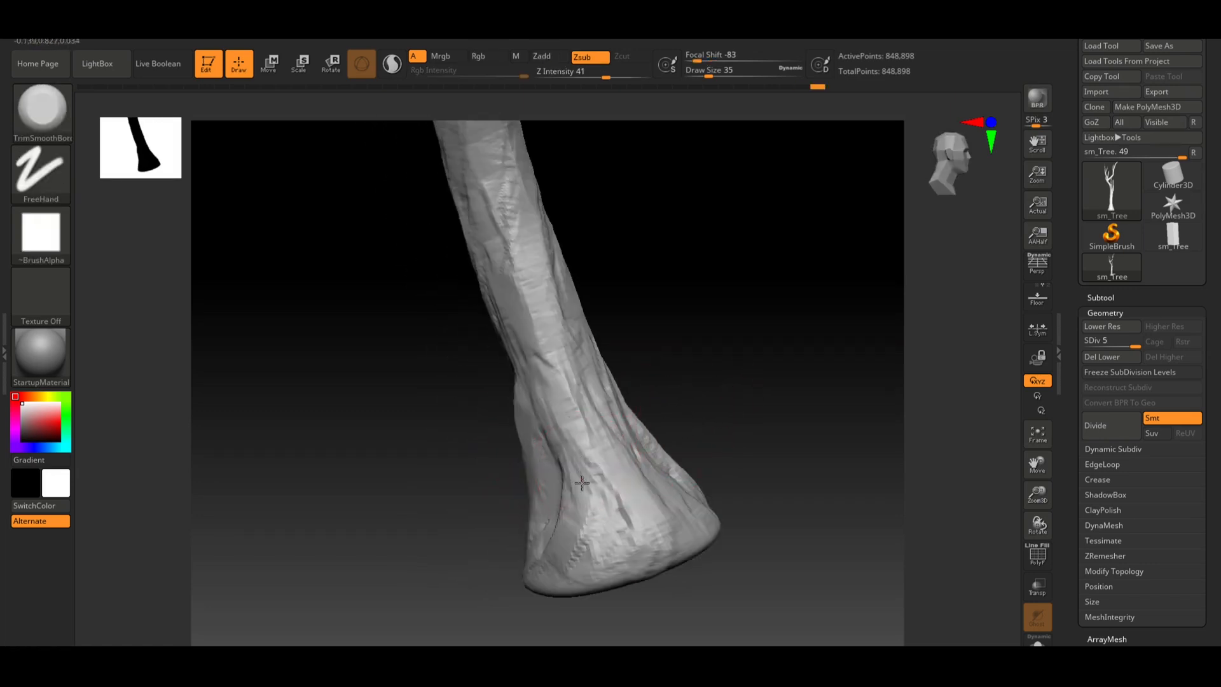
left_click_drag(572, 495, 585, 489)
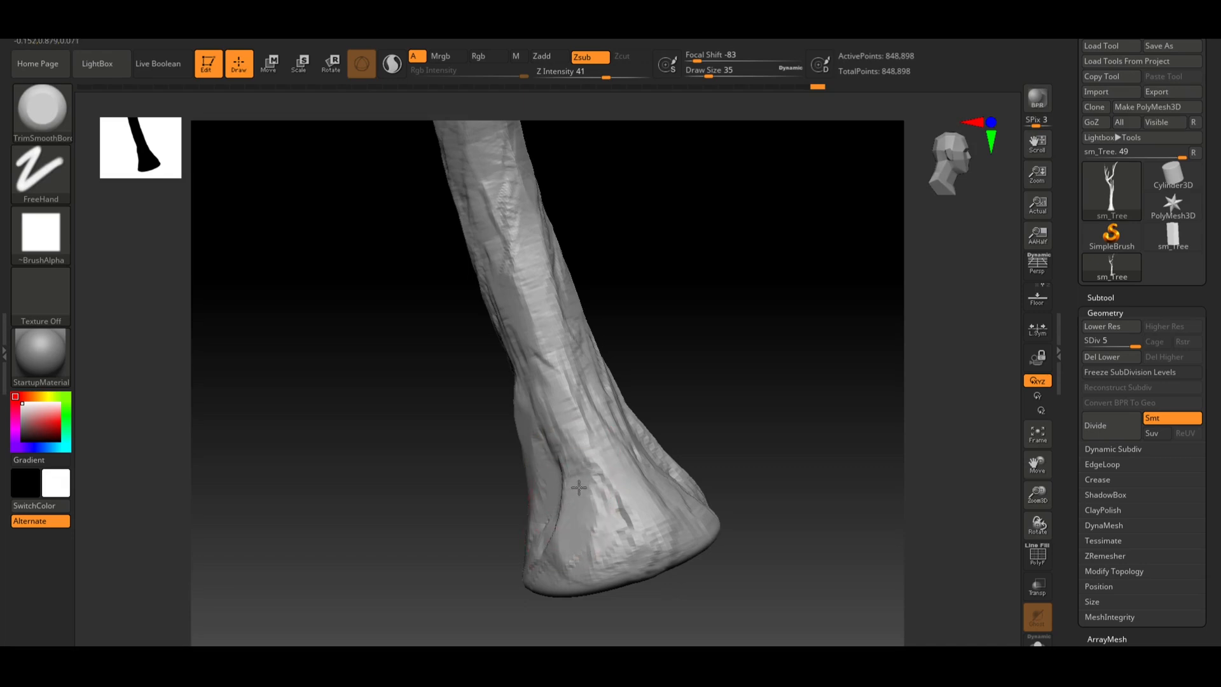
left_click_drag(565, 444, 576, 446)
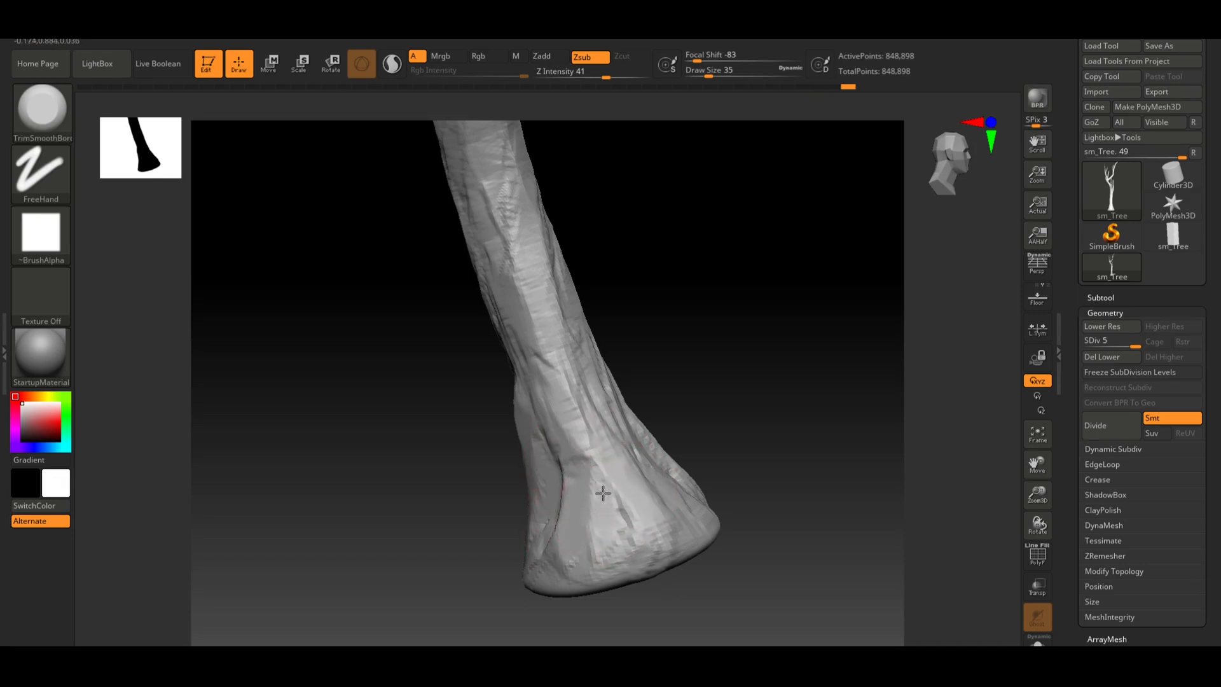
Flatten more bark patches on the front of the flared base with TrimSmoothBorder
mouse_move(687, 446)
left_mouse_down()
mouse_move(746, 449)
mouse_move(747, 469)
mouse_move(762, 407)
mouse_move(787, 452)
mouse_move(667, 592)
left_mouse_up()
mouse_move(706, 546)
left_mouse_down()
mouse_move(715, 395)
mouse_move(663, 255)
mouse_move(706, 222)
mouse_move(704, 181)
left_mouse_up()
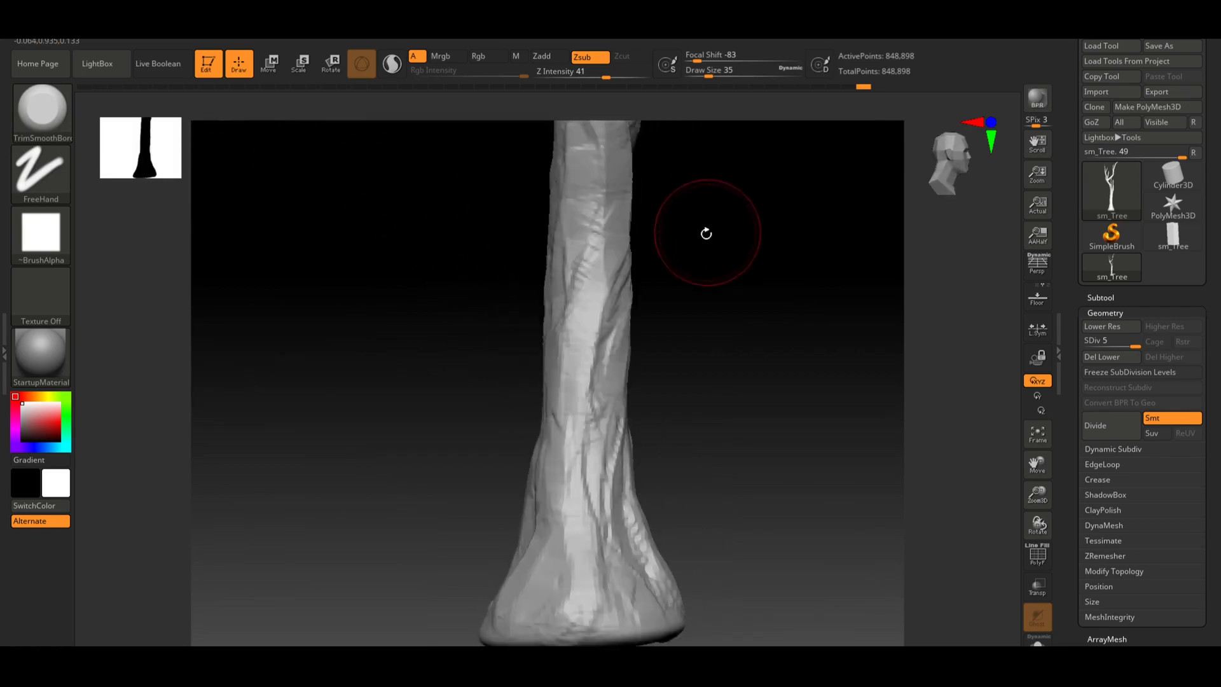
key("f")
mouse_move(710, 415)
left_mouse_down()
mouse_move(668, 431)
mouse_move(666, 450)
left_mouse_up()
mouse_move(684, 563)
left_mouse_down("alt")
mouse_move(611, 383)
mouse_move(695, 417)
mouse_move(787, 420)
left_mouse_up("alt")
left_click_drag(718, 399, 712, 435, "alt")
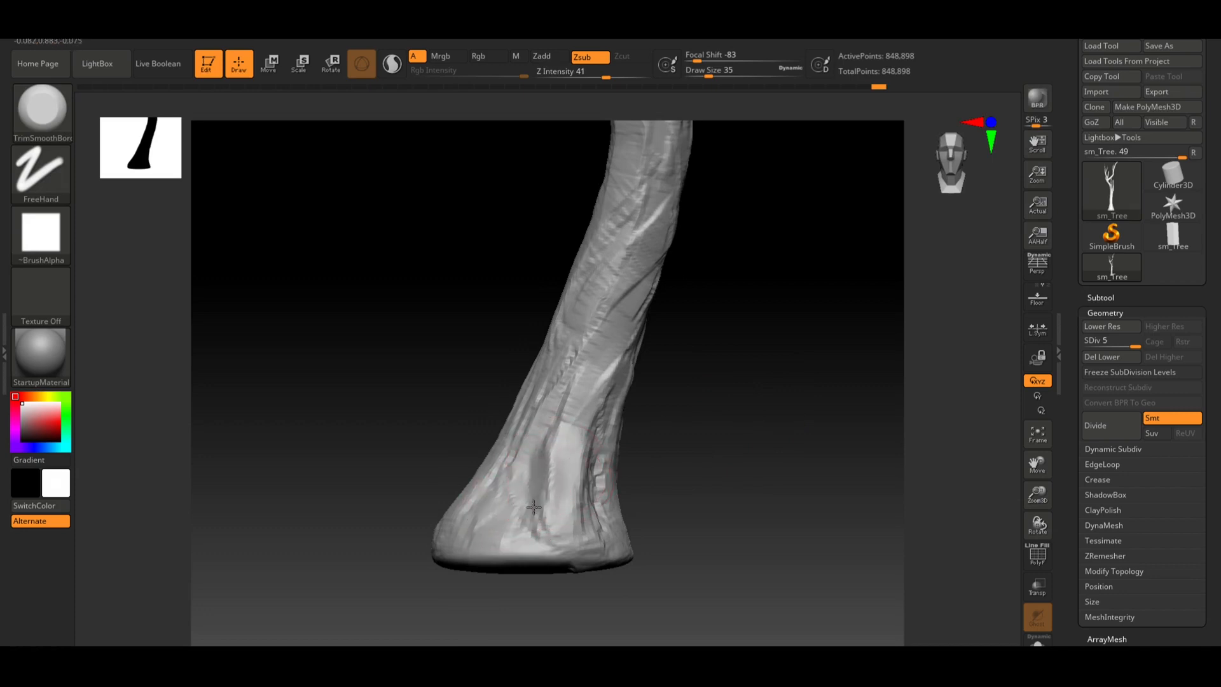
mouse_move(534, 507)
left_mouse_down()
mouse_move(542, 540)
mouse_move(526, 539)
mouse_move(558, 544)
mouse_move(534, 553)
mouse_move(539, 536)
mouse_move(517, 541)
left_mouse_up()
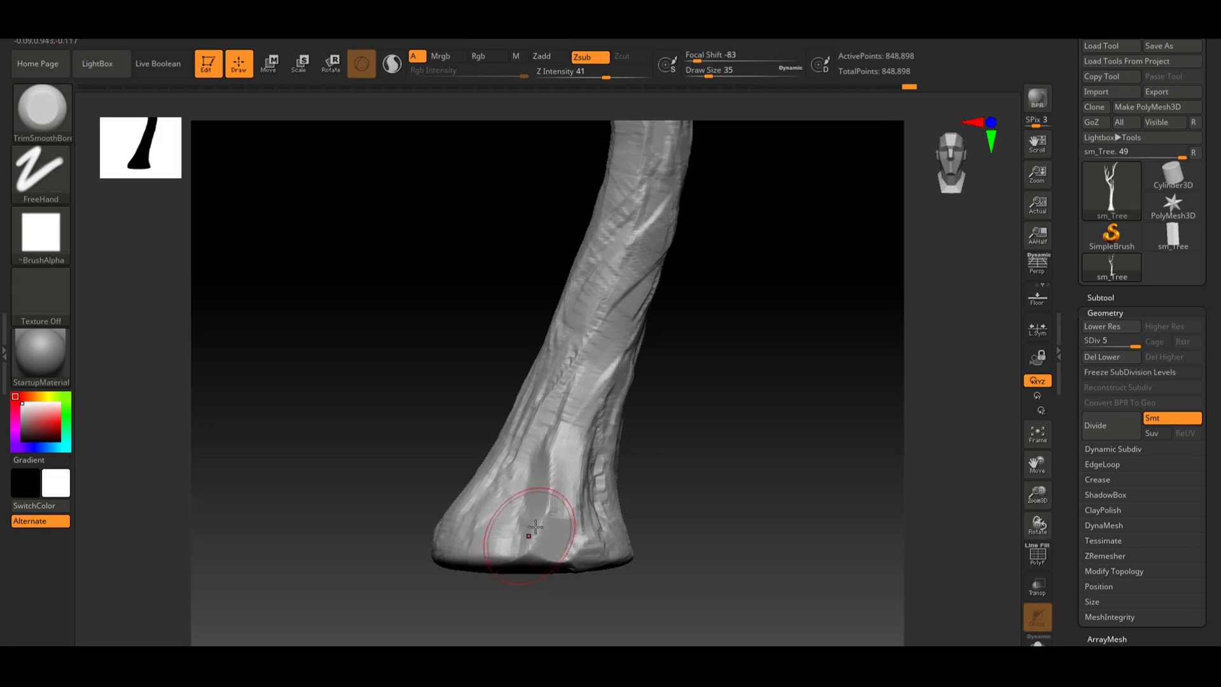
left_click_drag(567, 498, 569, 463)
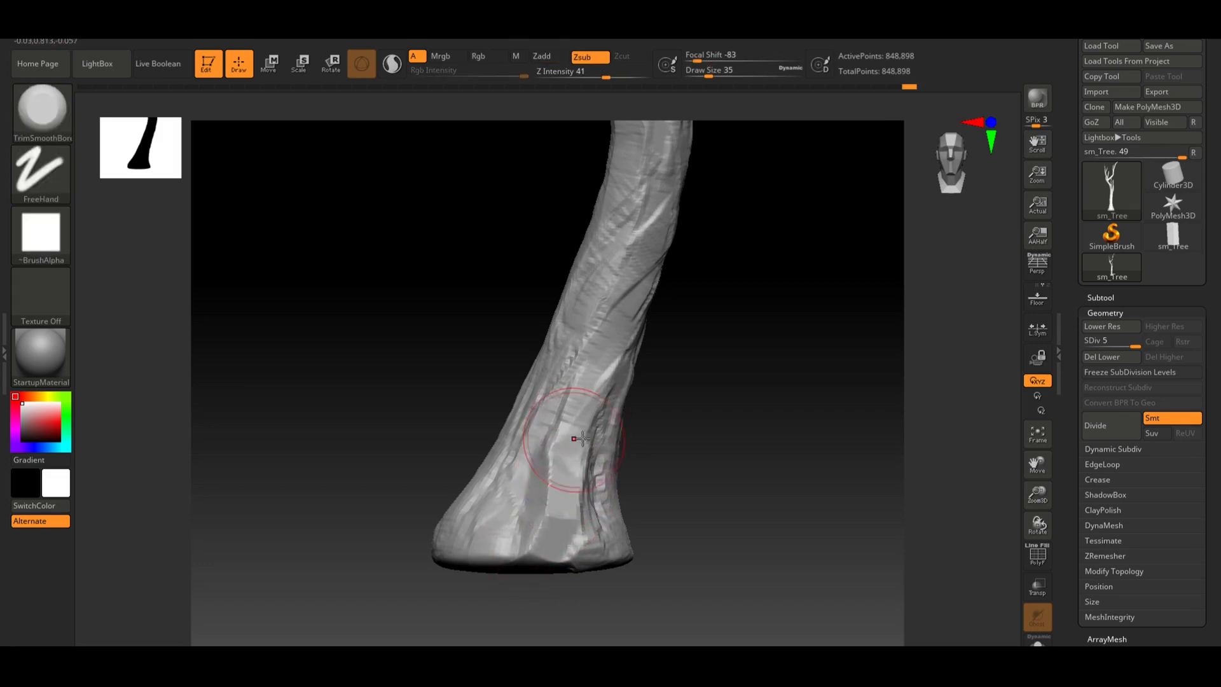
Continue flattening bark along the lower trunk just above the flared base with TrimSmoothBorder strokes
mouse_move(676, 467)
left_mouse_down()
mouse_move(592, 493)
mouse_move(577, 516)
mouse_move(595, 444)
left_mouse_up()
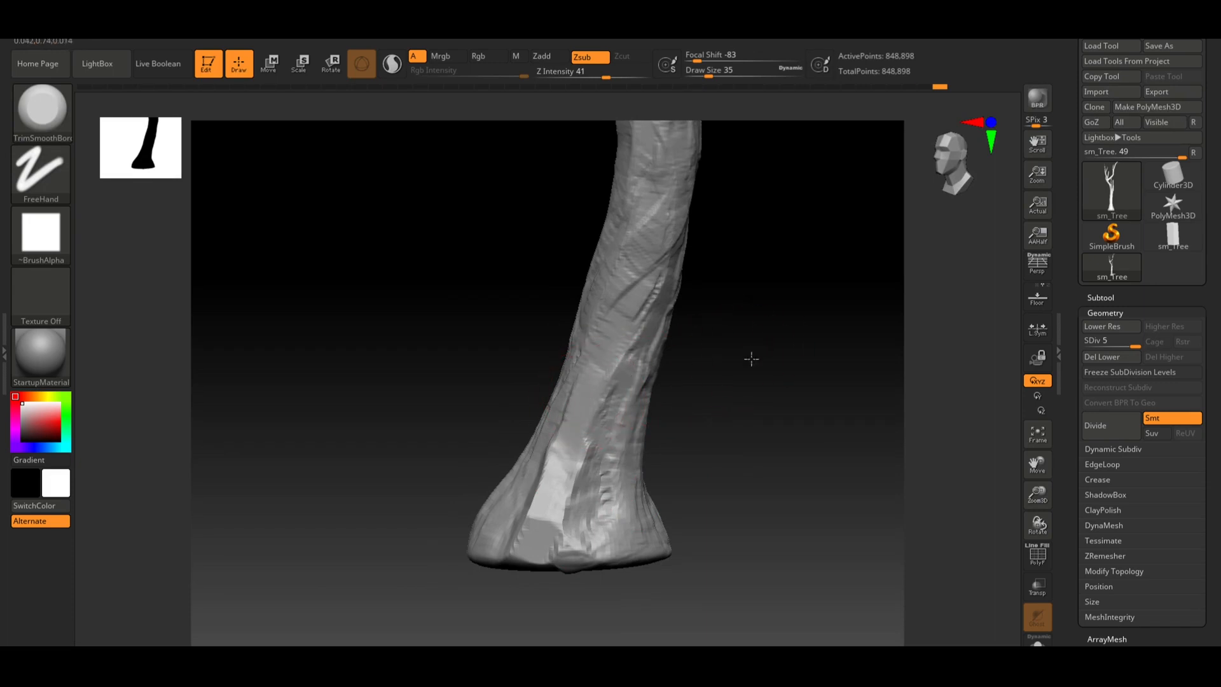
left_click_drag(751, 359, 560, 459)
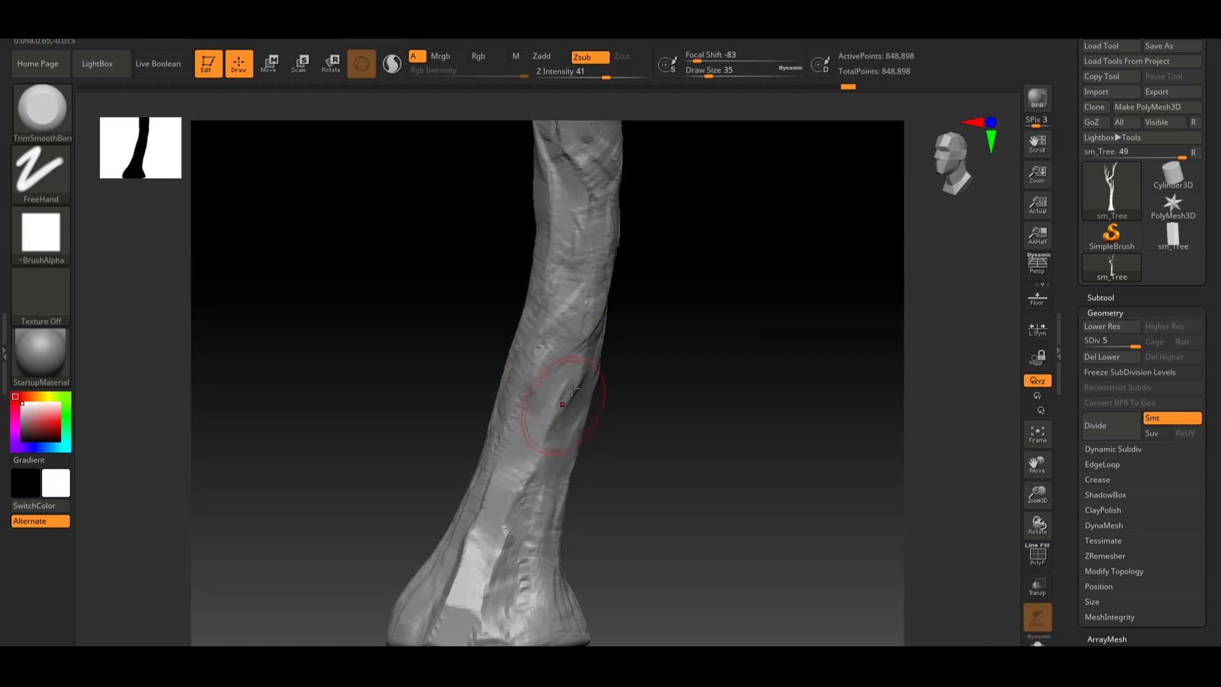
right_click_drag(577, 439, 578, 440)
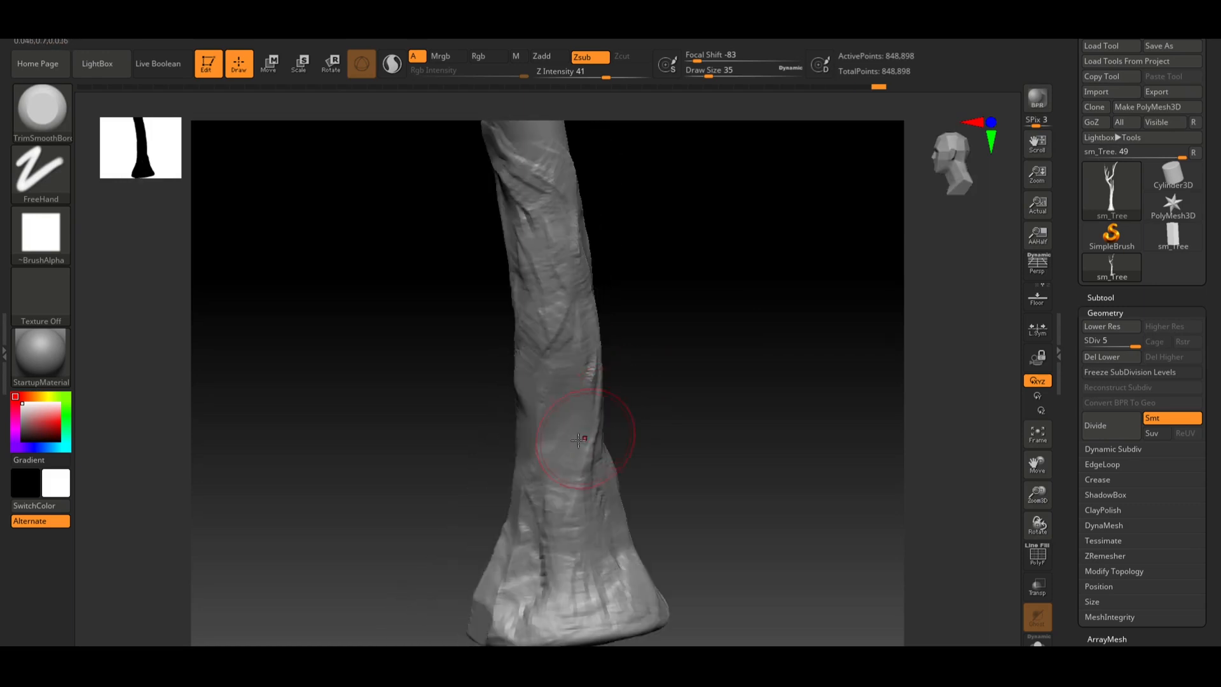
right_click_drag(692, 426, 676, 441)
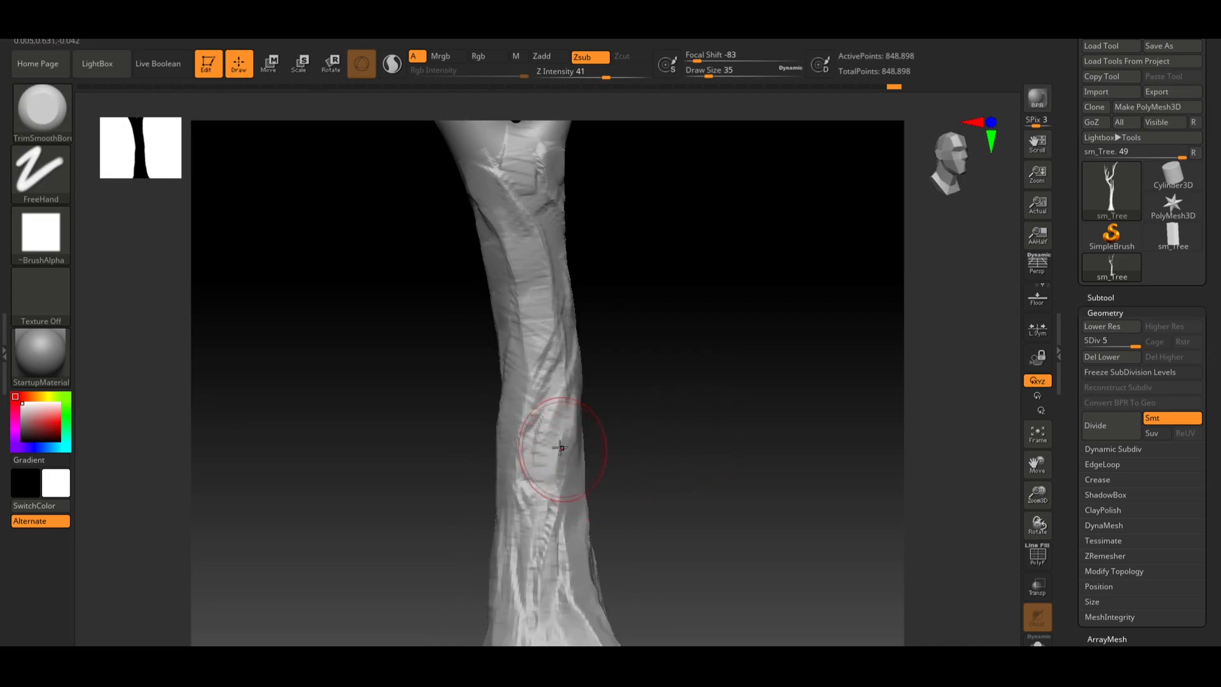
left_click_drag(536, 472, 555, 545)
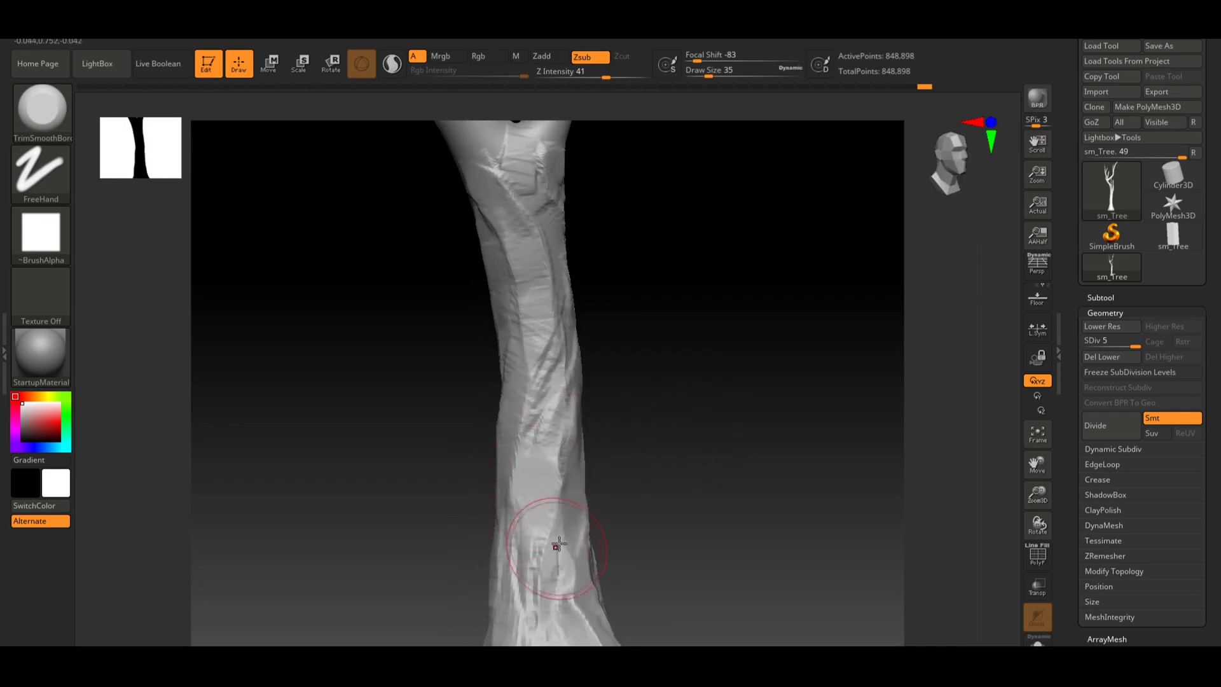
right_click_drag(627, 525, 685, 512)
mouse_move(525, 536)
left_mouse_down()
mouse_move(517, 563)
mouse_move(534, 578)
mouse_move(492, 576)
mouse_move(504, 450)
mouse_move(538, 361)
mouse_move(518, 382)
mouse_move(485, 381)
mouse_move(490, 407)
left_mouse_up()
left_click_drag(622, 374, 534, 397)
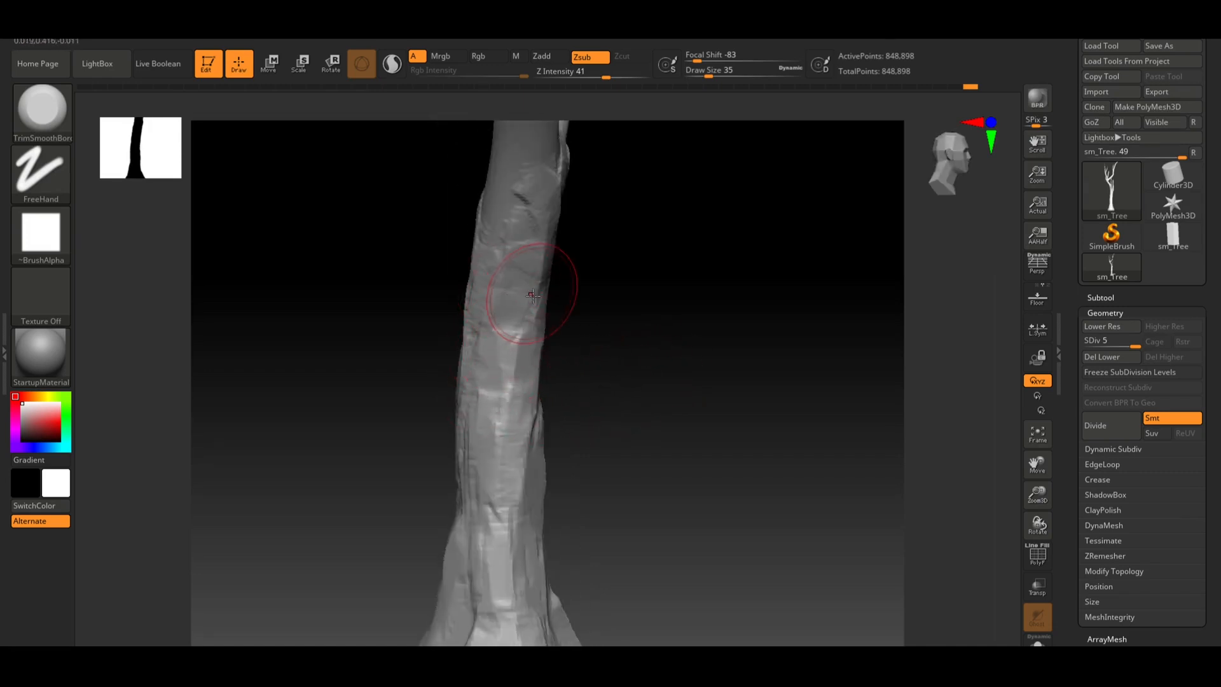
Flatten bark patches on the middle section of the trunk with TrimSmoothBorder
left_click_drag(635, 330, 512, 368)
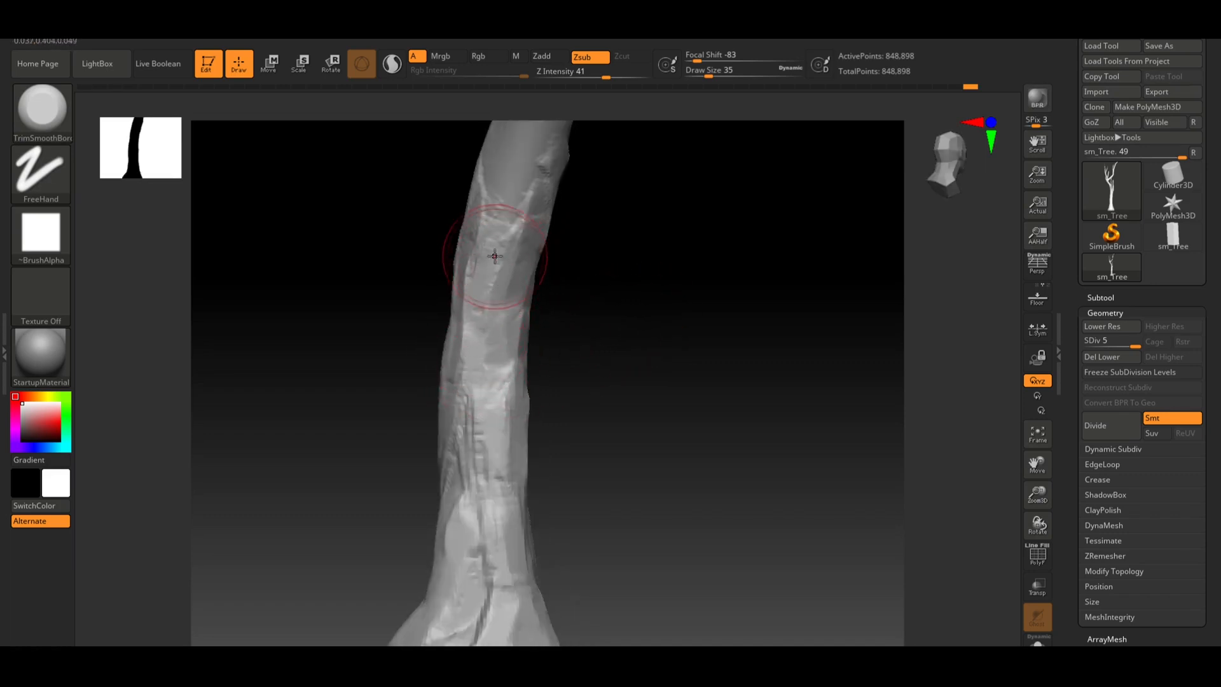
mouse_move(611, 280)
left_mouse_down()
mouse_move(649, 305)
mouse_move(560, 318)
left_mouse_up()
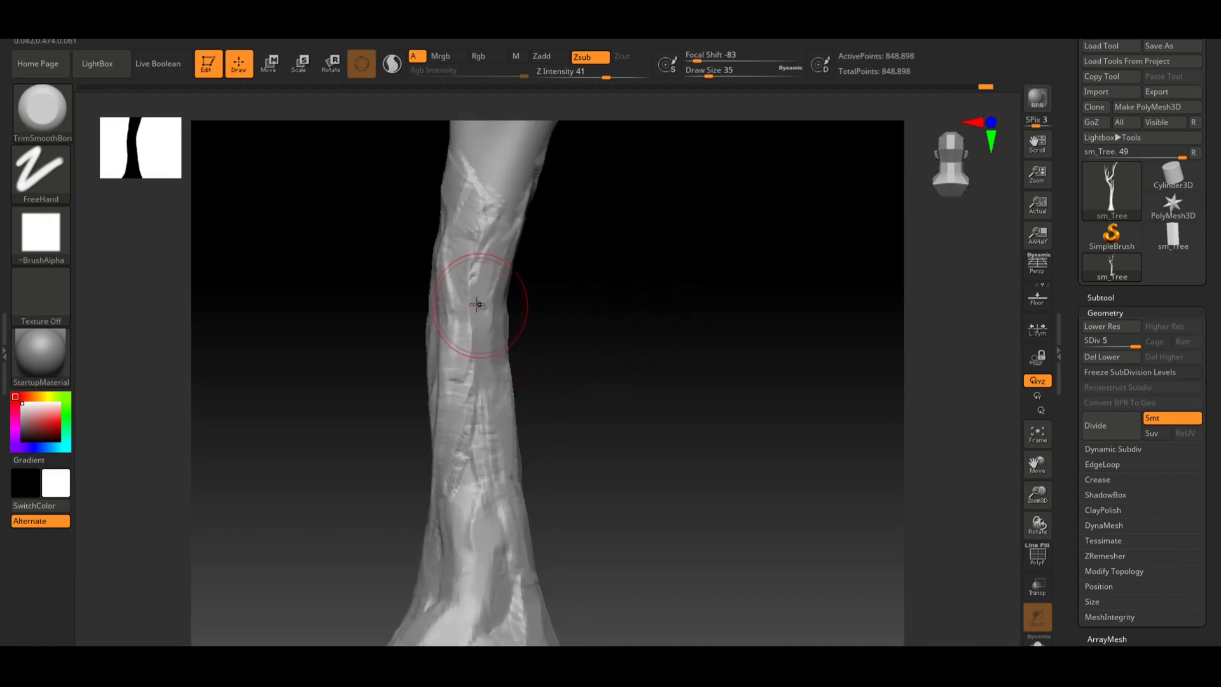
mouse_move(472, 421)
left_mouse_down()
mouse_move(465, 404)
mouse_move(468, 466)
mouse_move(453, 477)
mouse_move(478, 467)
mouse_move(482, 488)
left_mouse_up()
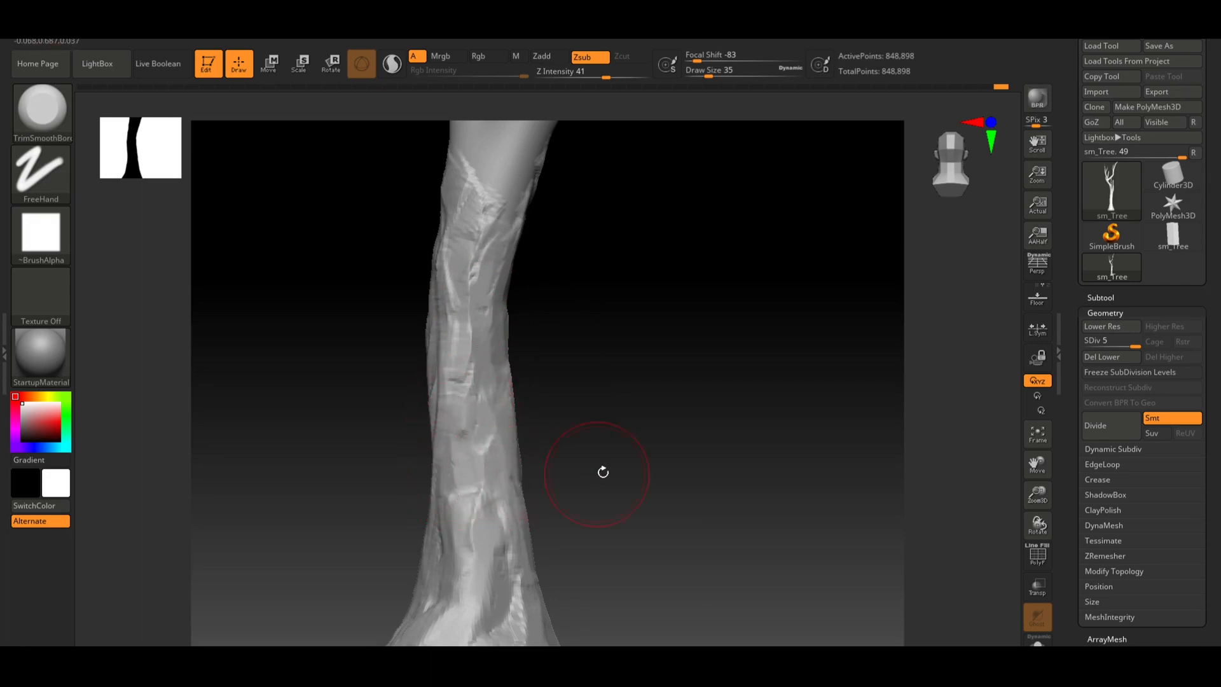
left_click_drag(603, 472, 536, 445)
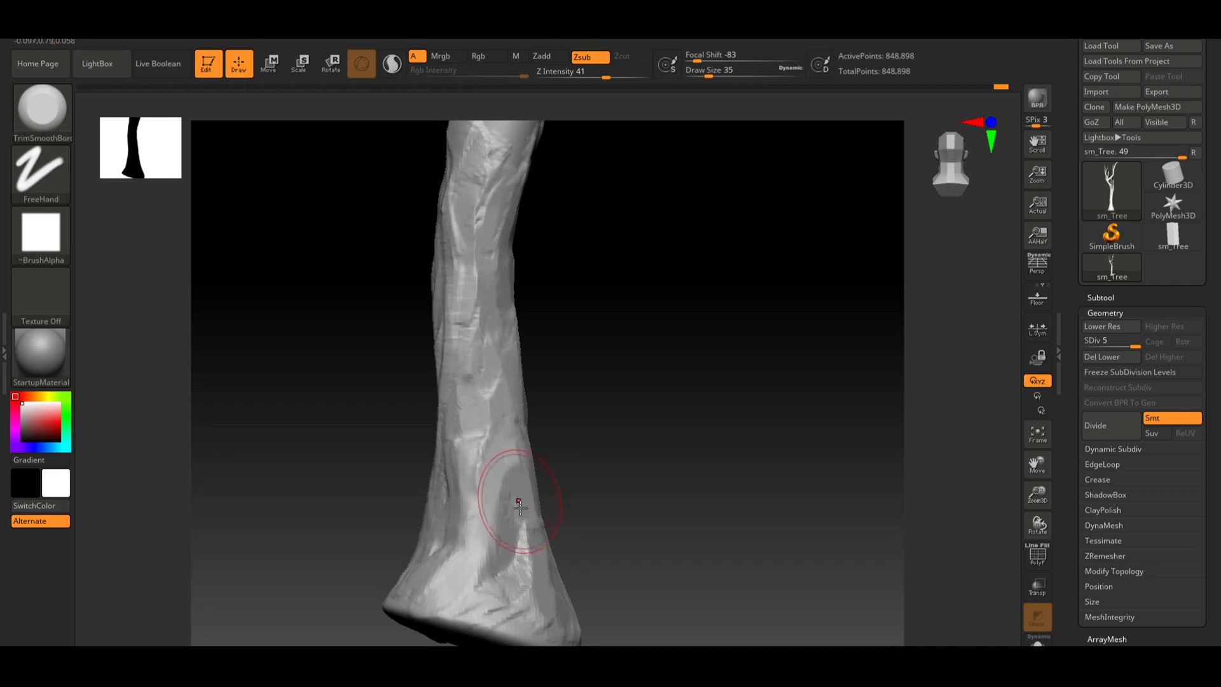
mouse_move(520, 507)
left_mouse_down()
mouse_move(501, 488)
mouse_move(490, 499)
mouse_move(526, 503)
mouse_move(526, 563)
mouse_move(509, 537)
mouse_move(505, 559)
mouse_move(531, 559)
mouse_move(510, 545)
mouse_move(512, 558)
mouse_move(473, 519)
mouse_move(468, 553)
mouse_move(471, 534)
left_mouse_up()
mouse_move(649, 505)
left_mouse_down()
mouse_move(722, 493)
mouse_move(629, 476)
mouse_move(687, 480)
mouse_move(601, 448)
left_mouse_up()
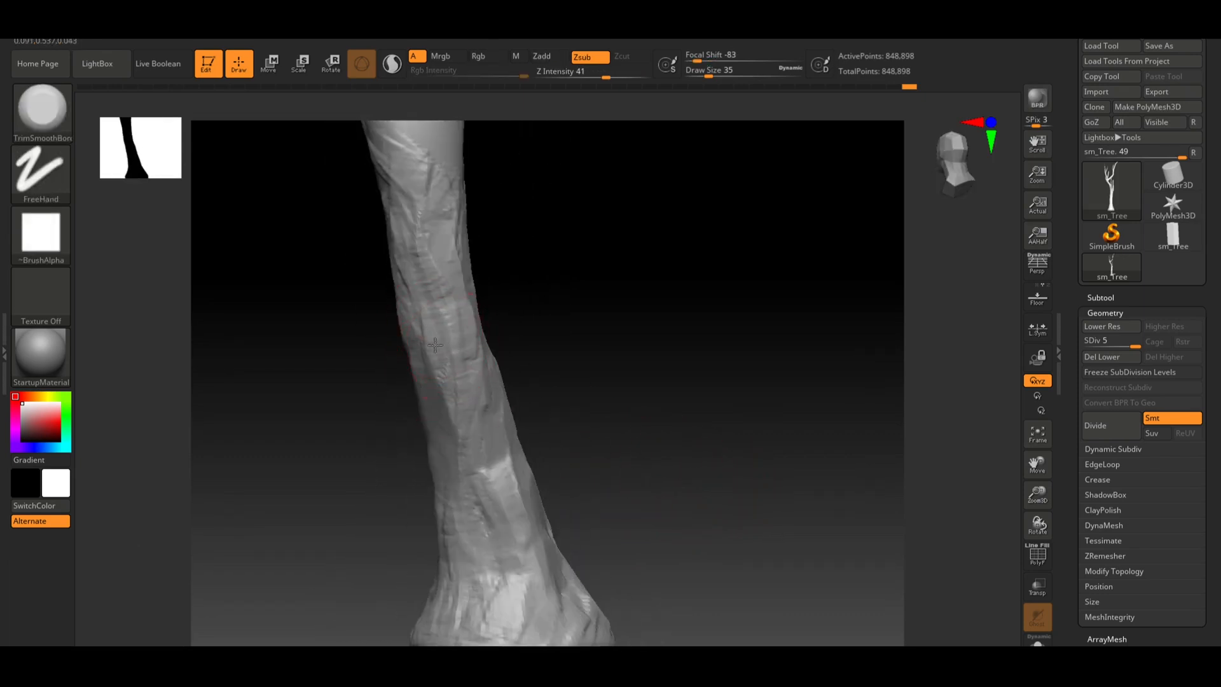
mouse_move(432, 292)
left_mouse_down()
mouse_move(422, 264)
mouse_move(433, 258)
mouse_move(449, 304)
left_mouse_up()
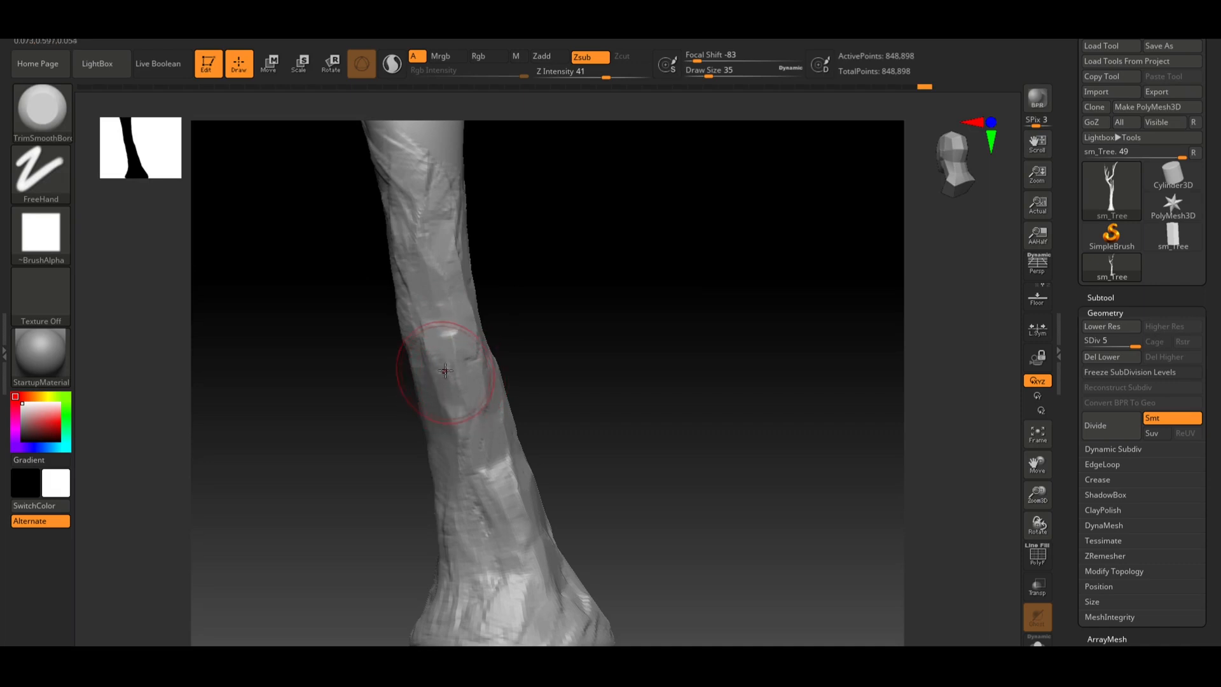
Flatten bark planes on the upper trunk up to the branch fork with TrimSmoothBorder
mouse_move(604, 370)
left_mouse_down()
mouse_move(547, 395)
mouse_move(578, 406)
mouse_move(541, 394)
left_mouse_up()
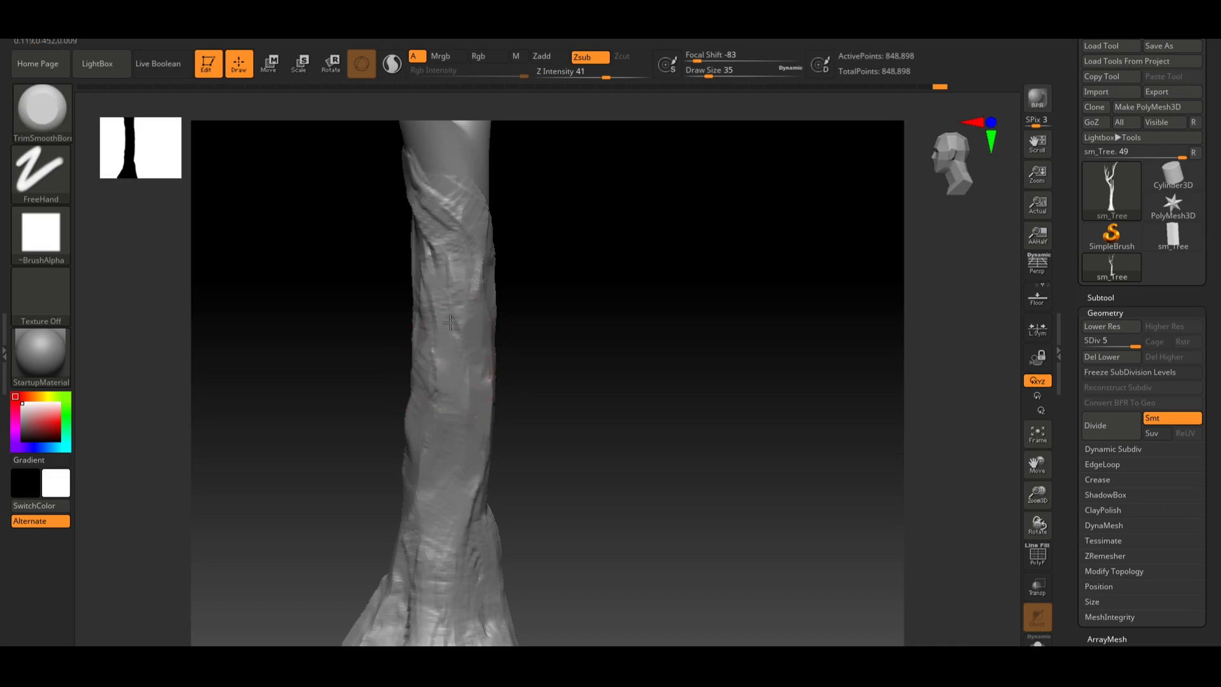
left_click_drag(577, 320, 463, 328)
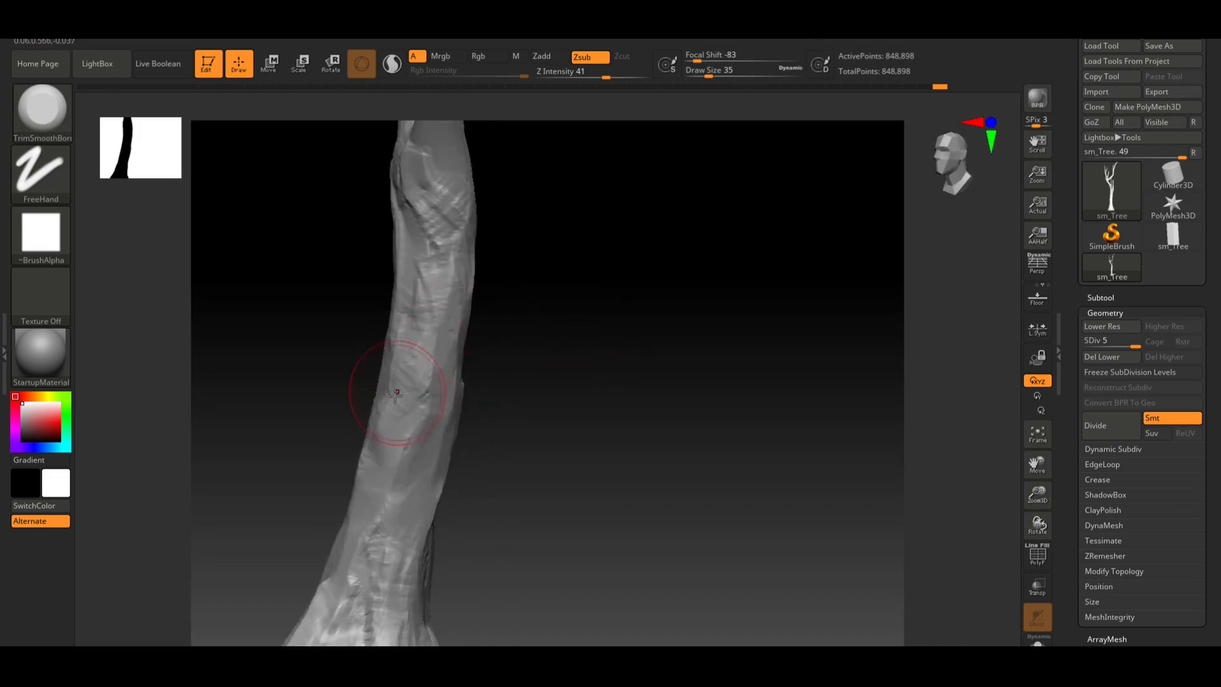
mouse_move(419, 323)
left_mouse_down()
mouse_move(443, 290)
mouse_move(410, 324)
left_mouse_up()
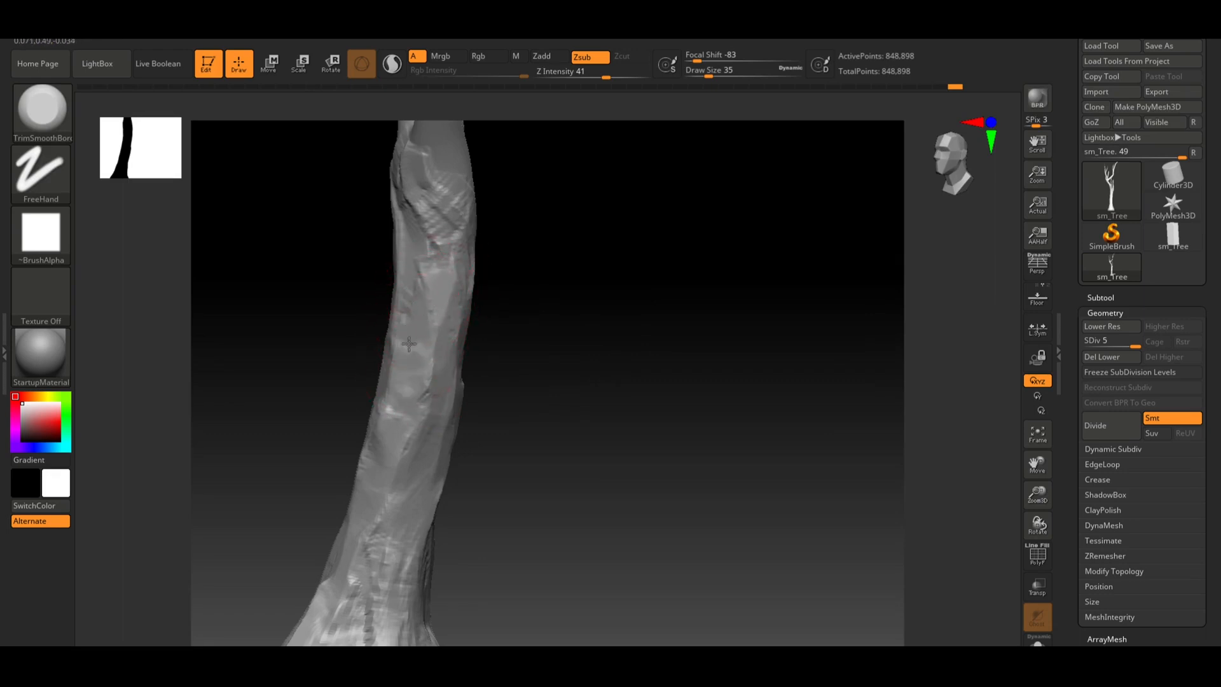
left_click_drag(509, 347, 543, 362)
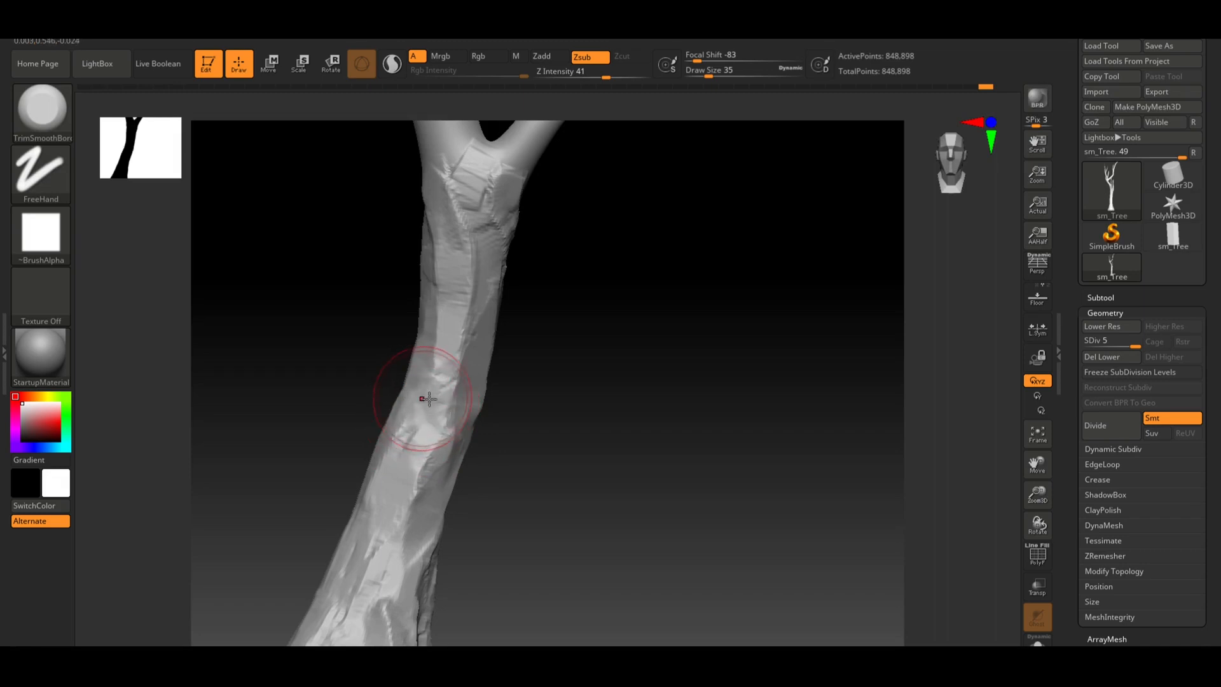
mouse_move(455, 394)
left_mouse_down()
mouse_move(542, 449)
mouse_move(529, 368)
mouse_move(520, 385)
left_mouse_up()
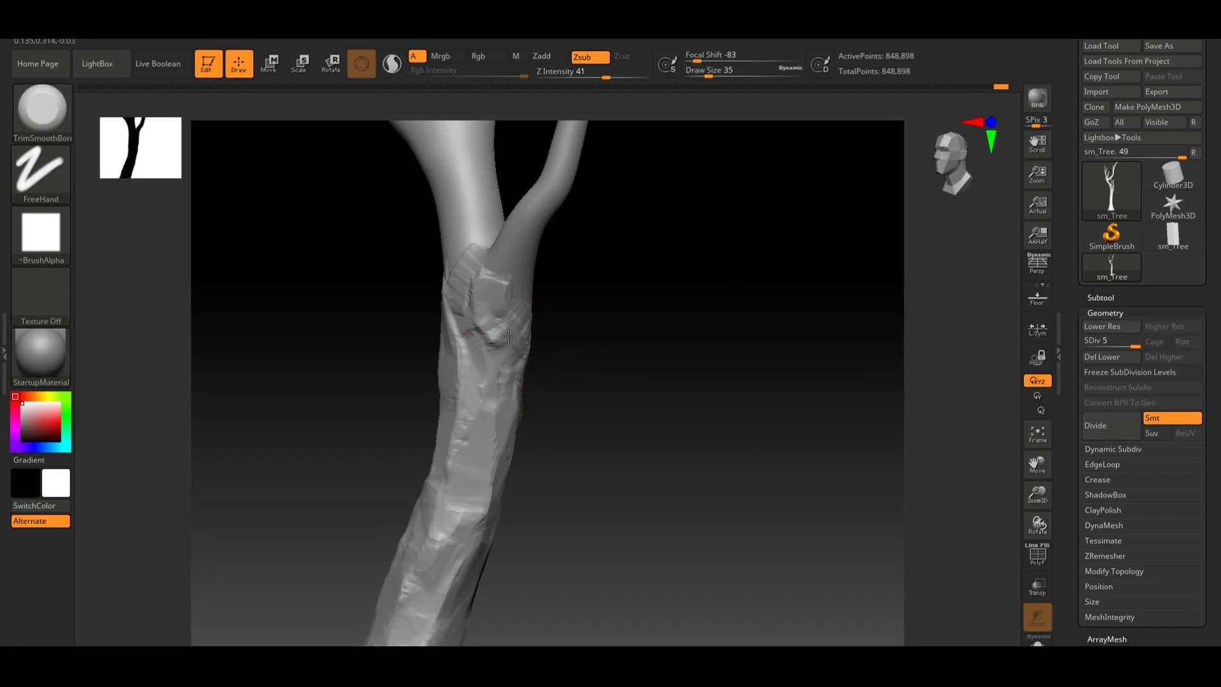
left_click_drag(586, 350, 516, 327)
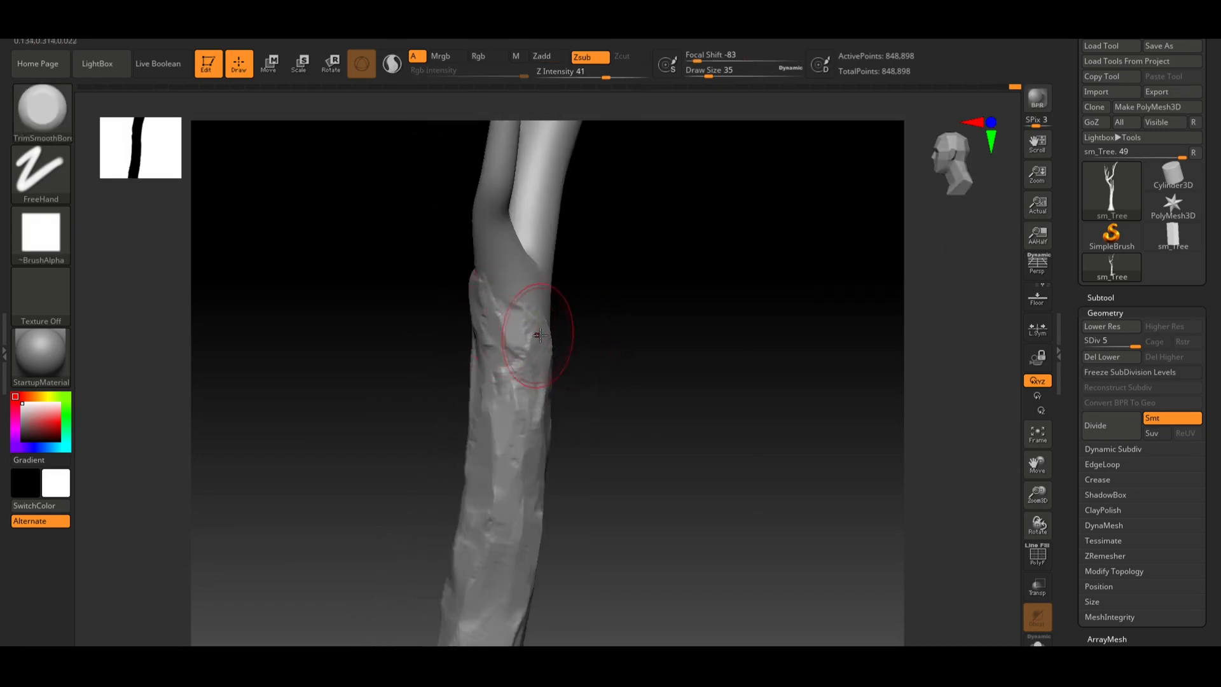
mouse_move(597, 356)
left_mouse_down()
mouse_move(592, 384)
mouse_move(586, 362)
mouse_move(606, 379)
mouse_move(704, 376)
mouse_move(688, 361)
mouse_move(539, 352)
left_mouse_up()
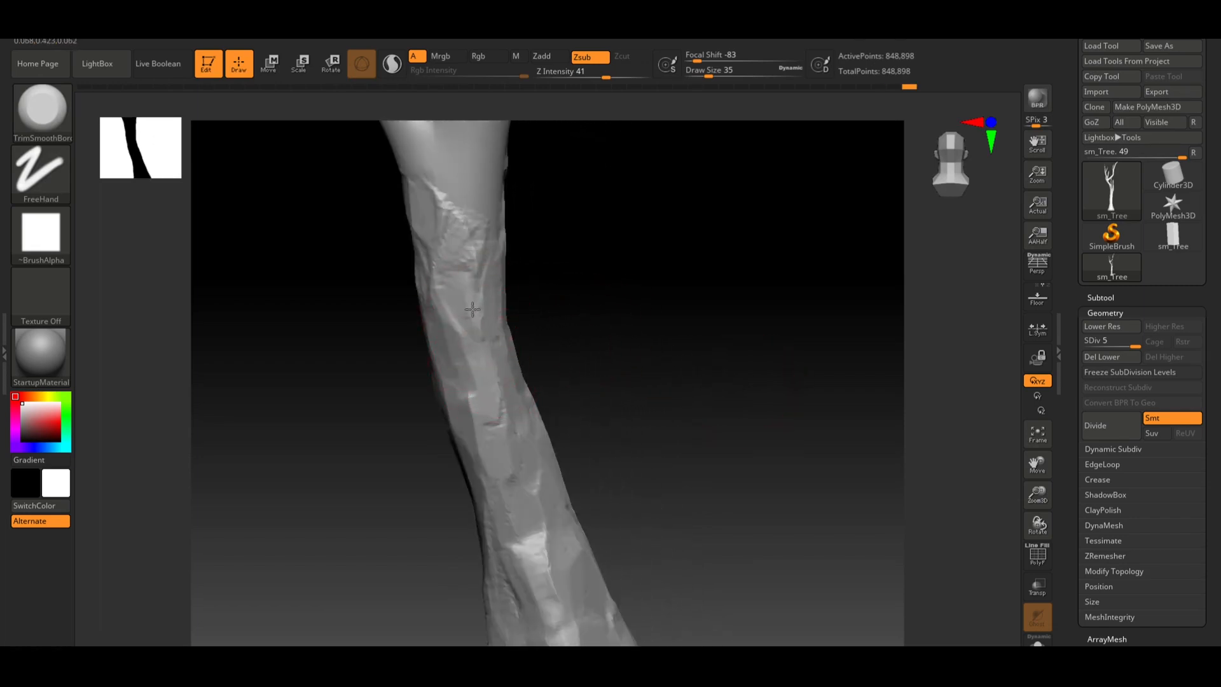
left_click_drag(605, 379, 585, 261, "alt")
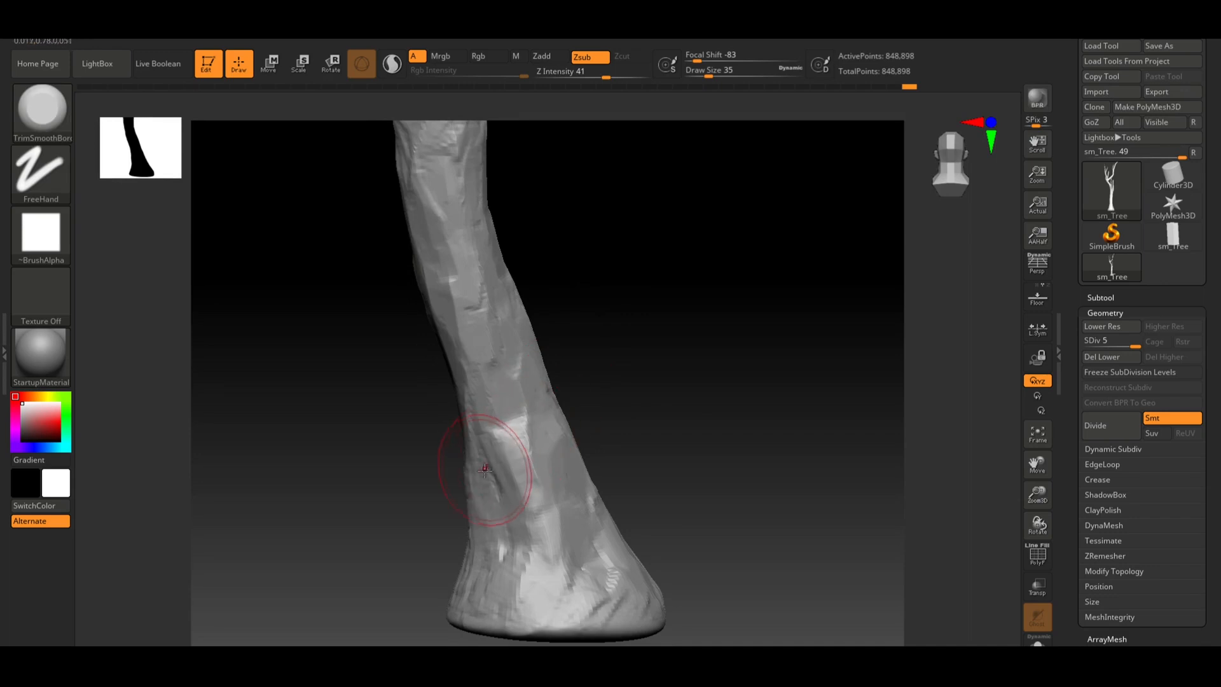
Flatten bark on the sides and back of the flared base with TrimSmoothBorder strokes
left_click_drag(491, 476, 482, 466)
left_click_drag(632, 422, 486, 485)
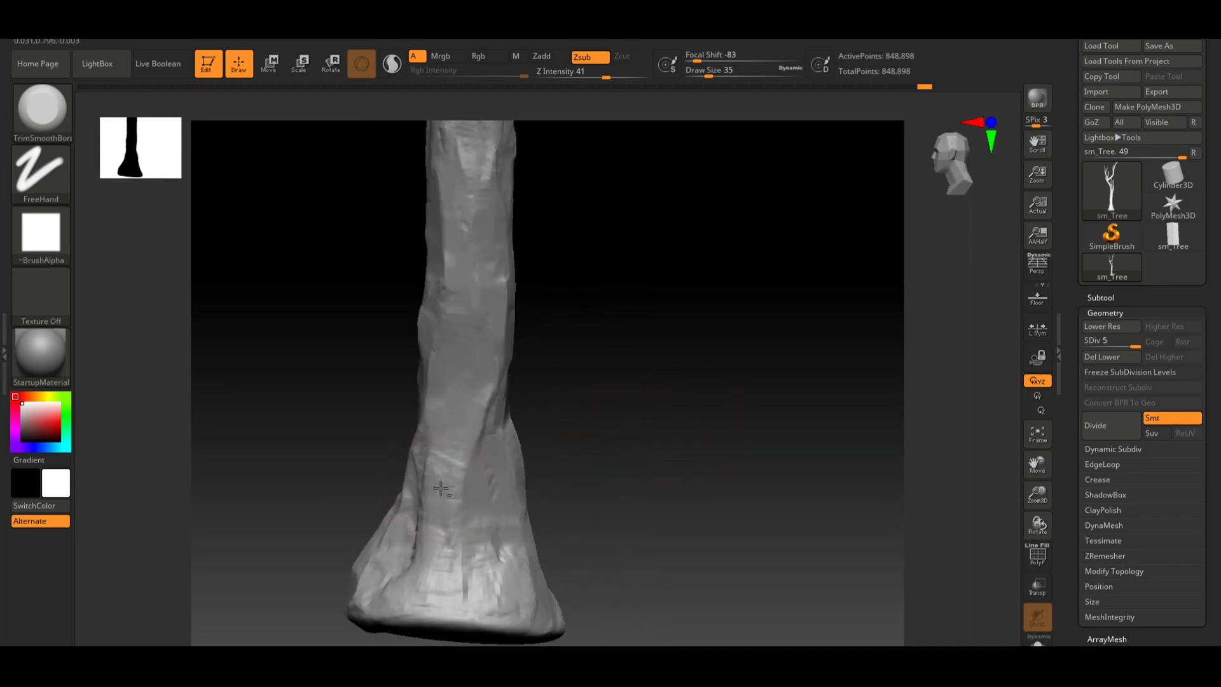
mouse_move(442, 530)
left_mouse_down()
mouse_move(436, 572)
mouse_move(444, 546)
left_mouse_up()
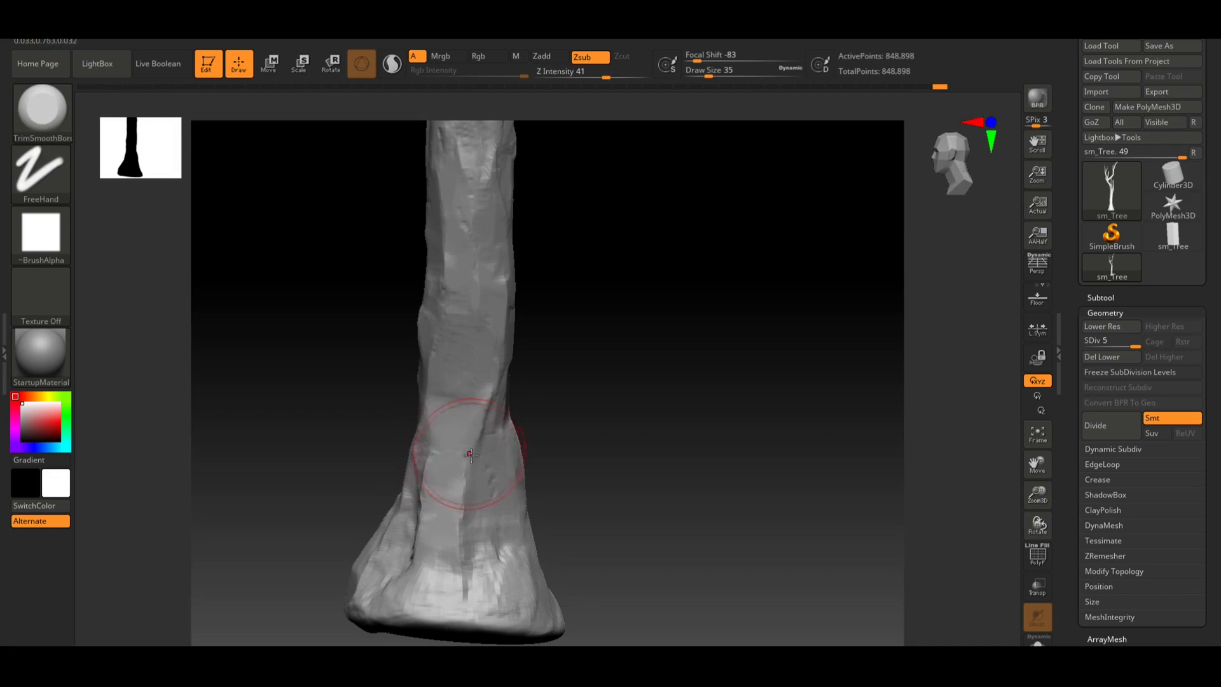
left_click_drag(470, 454, 471, 567)
left_click_drag(630, 474, 702, 479)
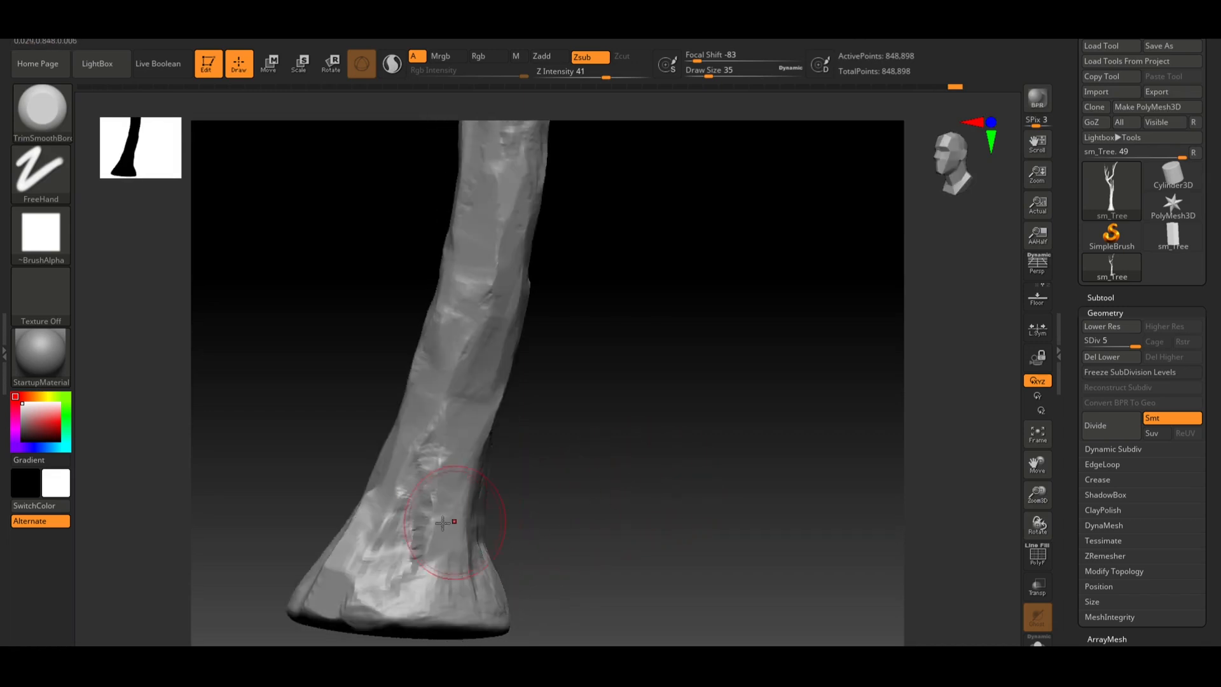
mouse_move(443, 523)
left_mouse_down()
mouse_move(414, 538)
mouse_move(427, 516)
left_mouse_up()
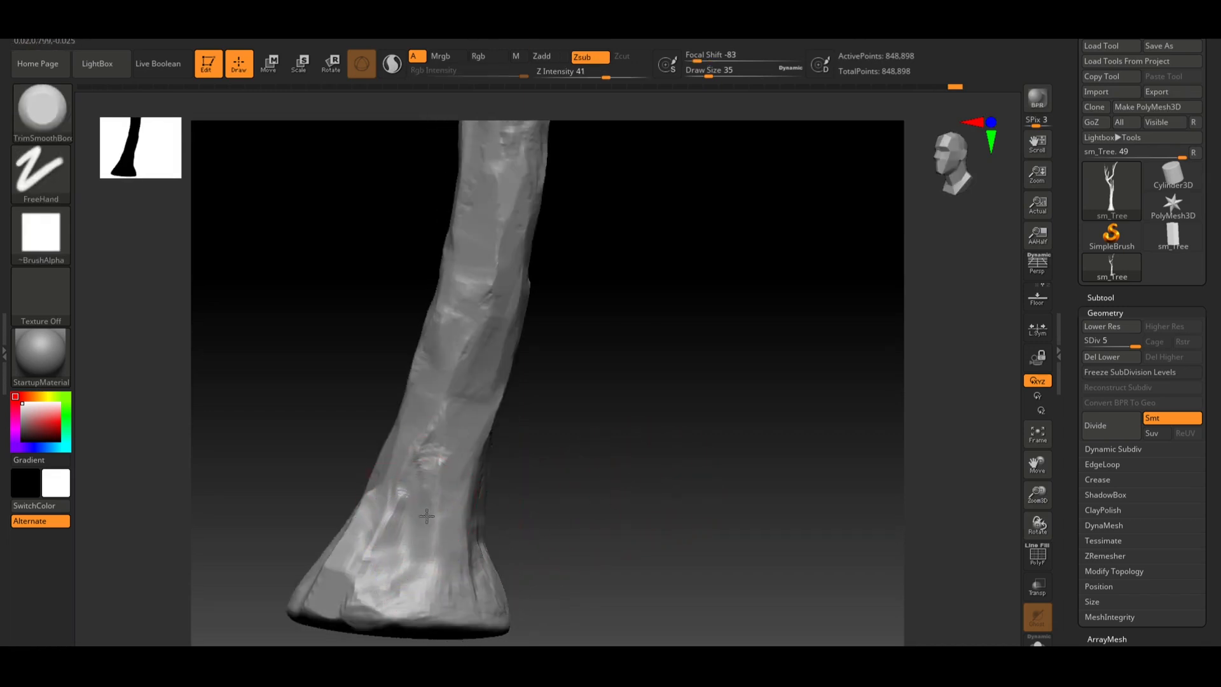
left_click_drag(591, 492, 508, 483)
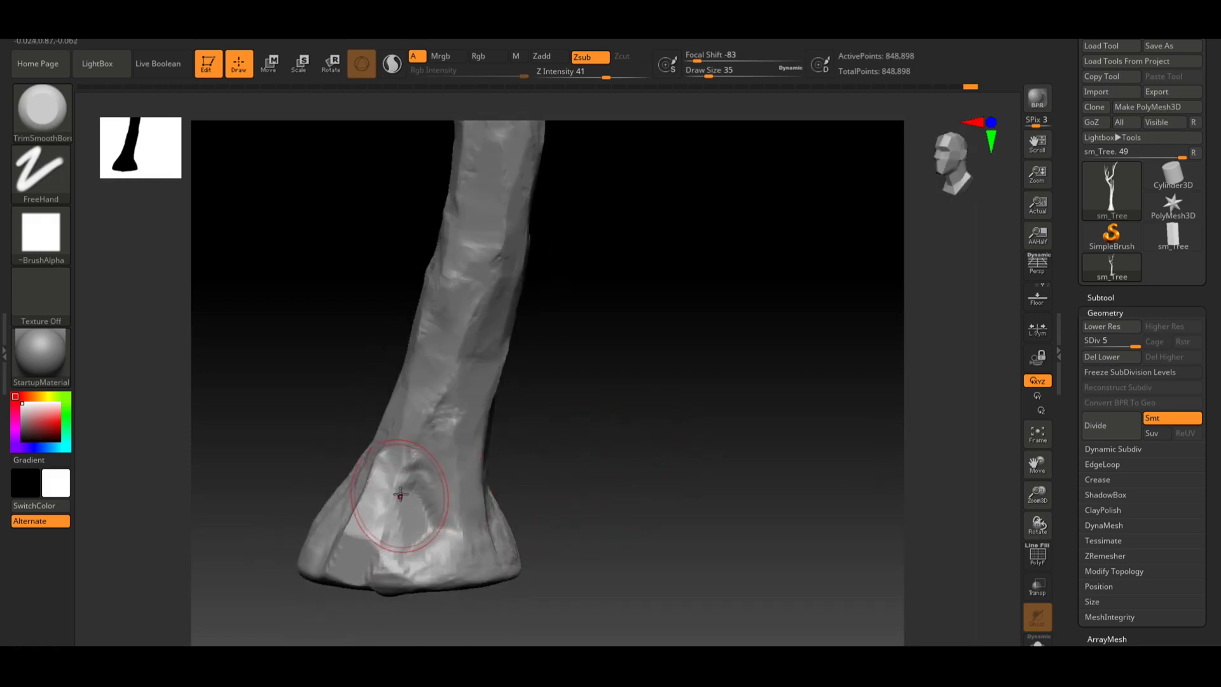
left_click_drag(503, 461, 471, 477)
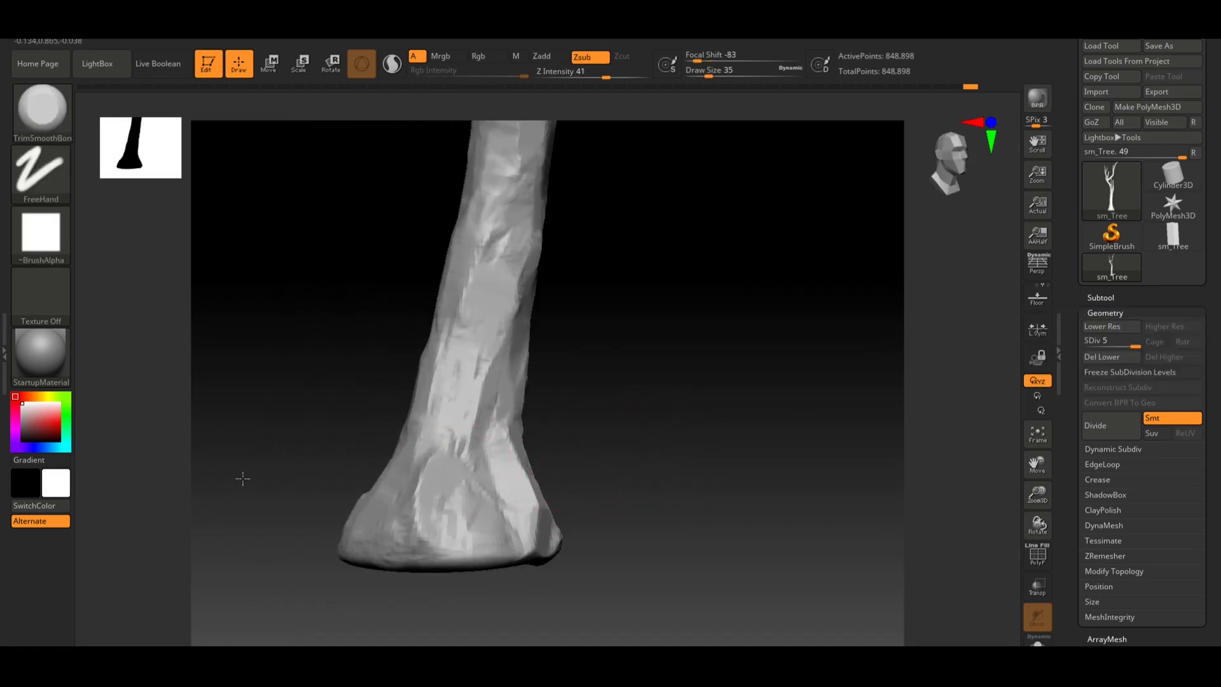
left_click_drag(532, 398, 979, 459)
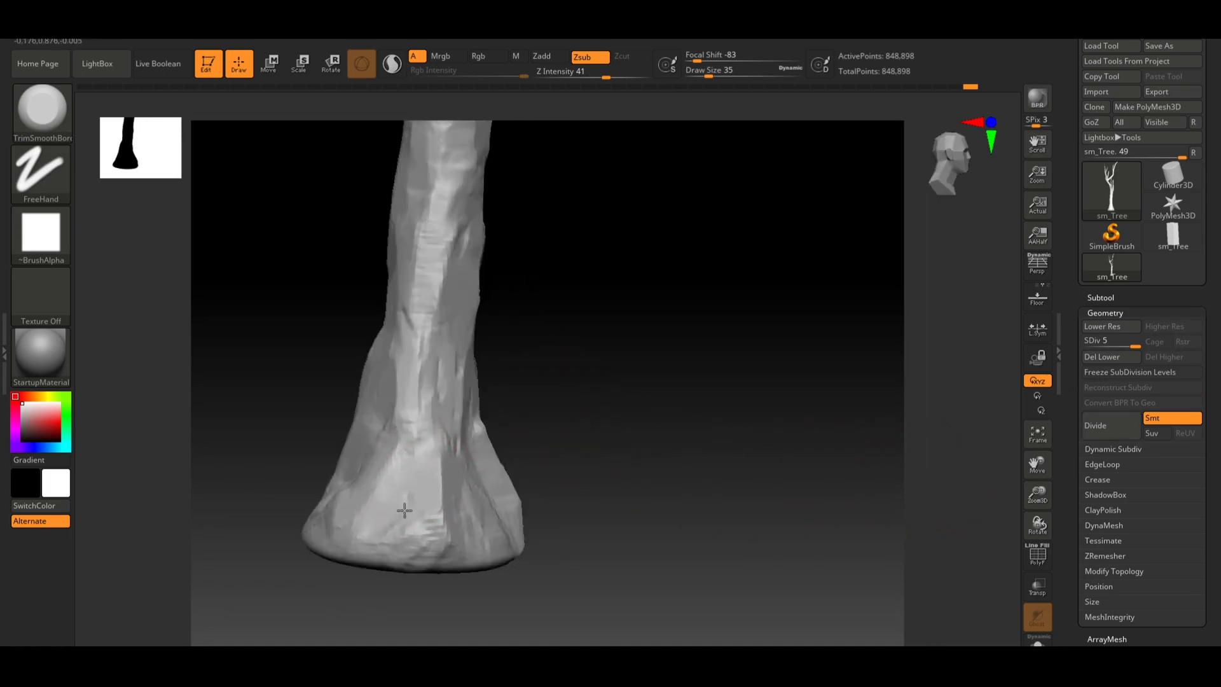
left_click_drag(597, 456, 486, 451)
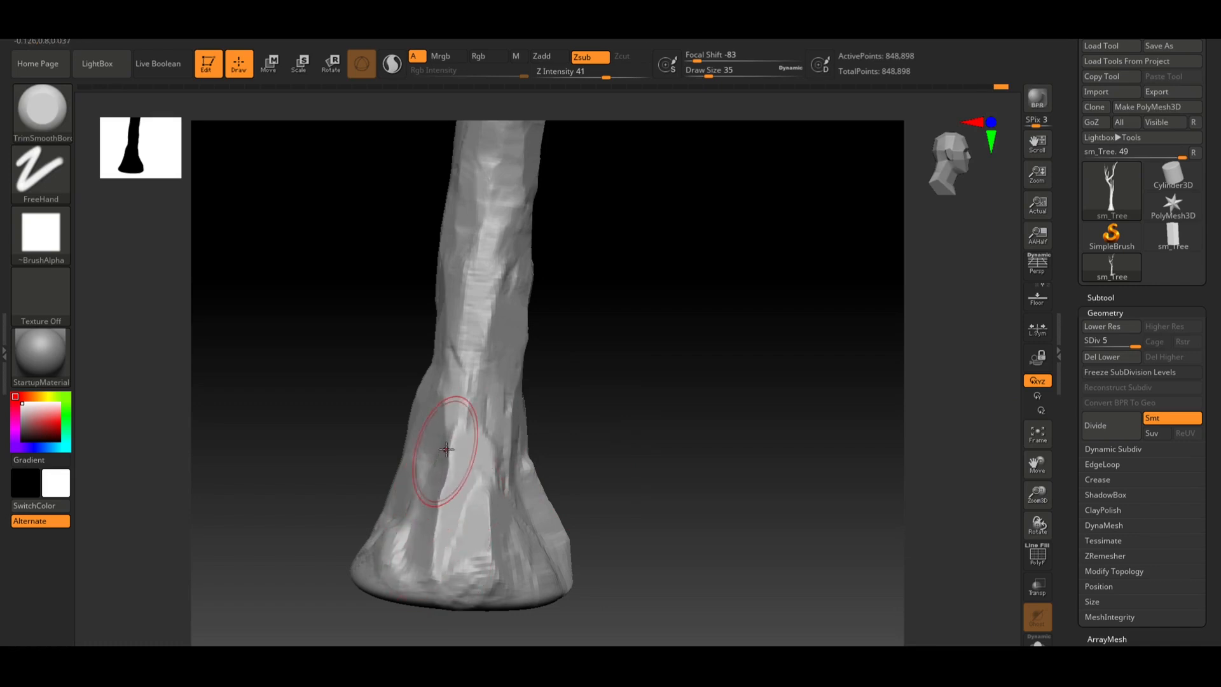
mouse_move(639, 458)
left_mouse_down()
mouse_move(629, 485)
mouse_move(581, 454)
mouse_move(591, 480)
mouse_move(477, 490)
mouse_move(594, 458)
mouse_move(687, 483)
mouse_move(674, 439)
mouse_move(689, 455)
mouse_move(619, 439)
mouse_move(678, 428)
mouse_move(607, 444)
left_mouse_up()
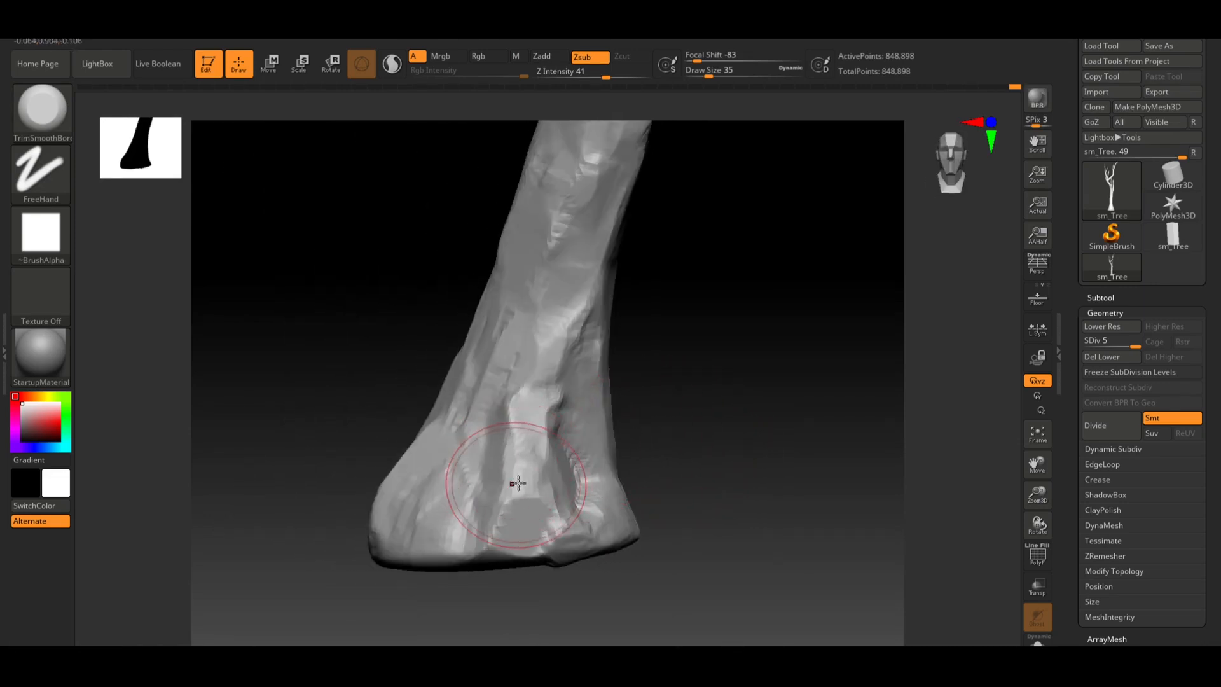
Flatten a broad patch on the front of the trunk above the base with TrimSmoothBorder
mouse_move(556, 319)
left_mouse_down()
mouse_move(545, 359)
mouse_move(566, 355)
left_mouse_up()
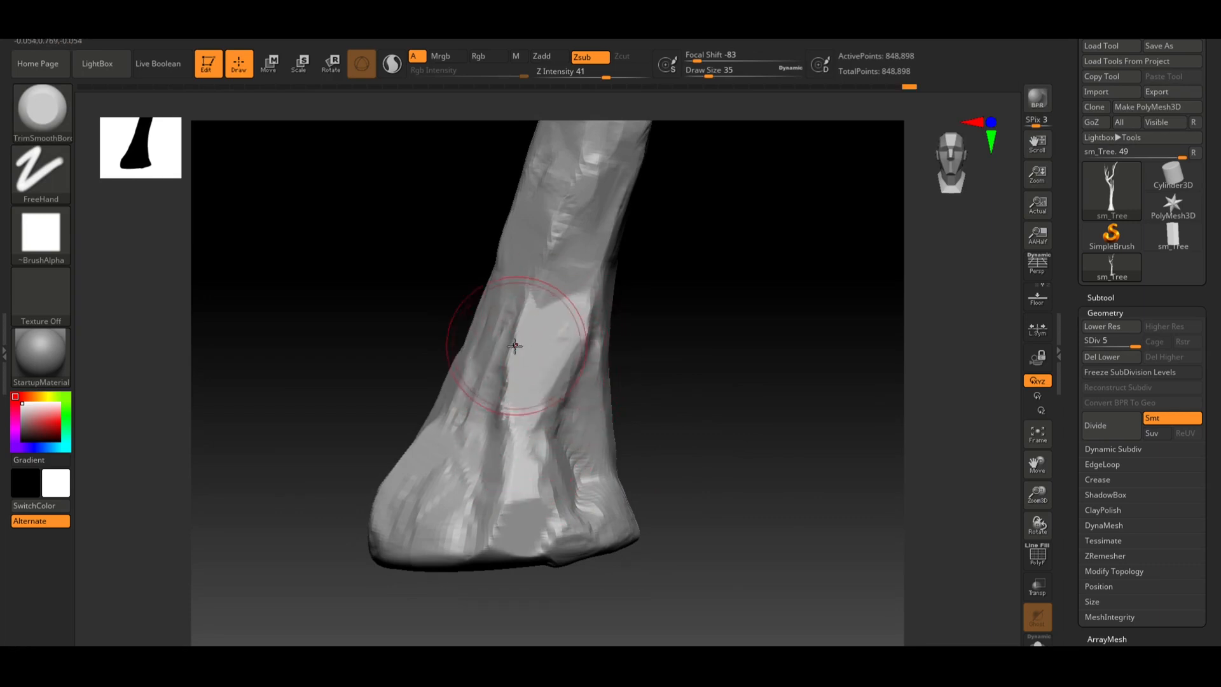
mouse_move(503, 394)
left_mouse_down()
mouse_move(518, 395)
mouse_move(518, 408)
mouse_move(491, 430)
mouse_move(538, 407)
mouse_move(526, 417)
mouse_move(555, 439)
mouse_move(534, 458)
mouse_move(515, 431)
mouse_move(507, 464)
mouse_move(520, 450)
mouse_move(541, 454)
left_mouse_up()
left_click_drag(680, 441, 575, 448)
mouse_move(773, 445)
left_mouse_down()
mouse_move(853, 403)
mouse_move(792, 431)
mouse_move(604, 433)
left_mouse_up()
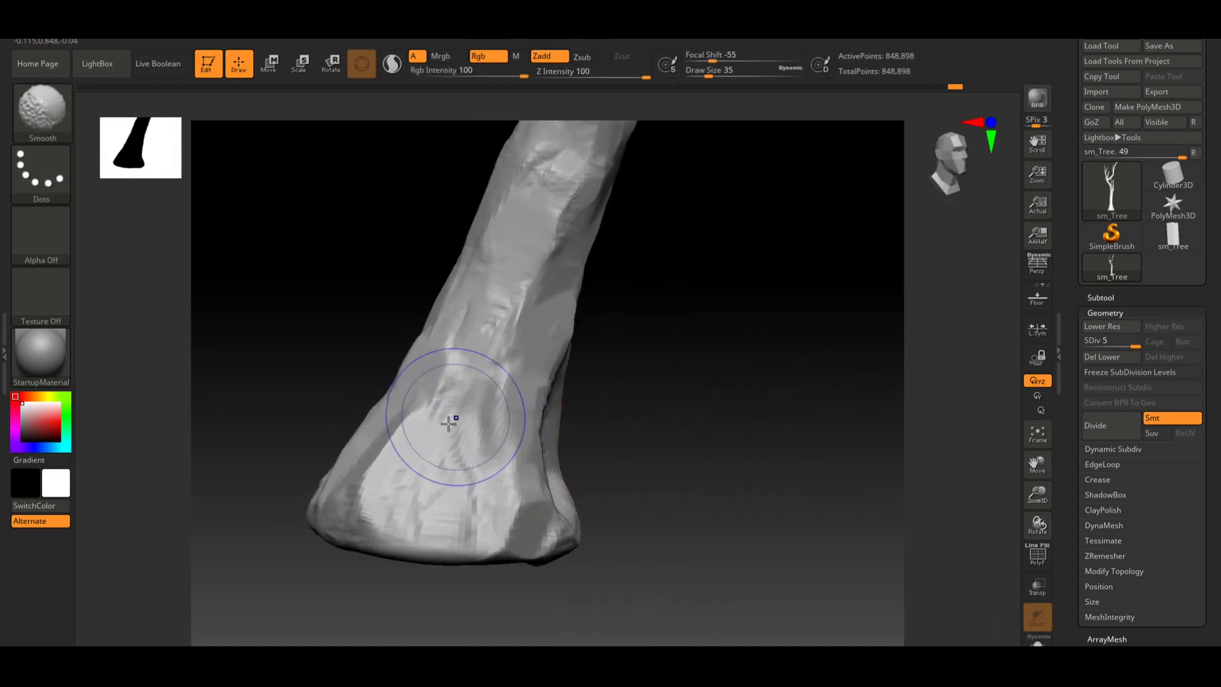
Lower the brush Z Intensity to 19
key("shift")
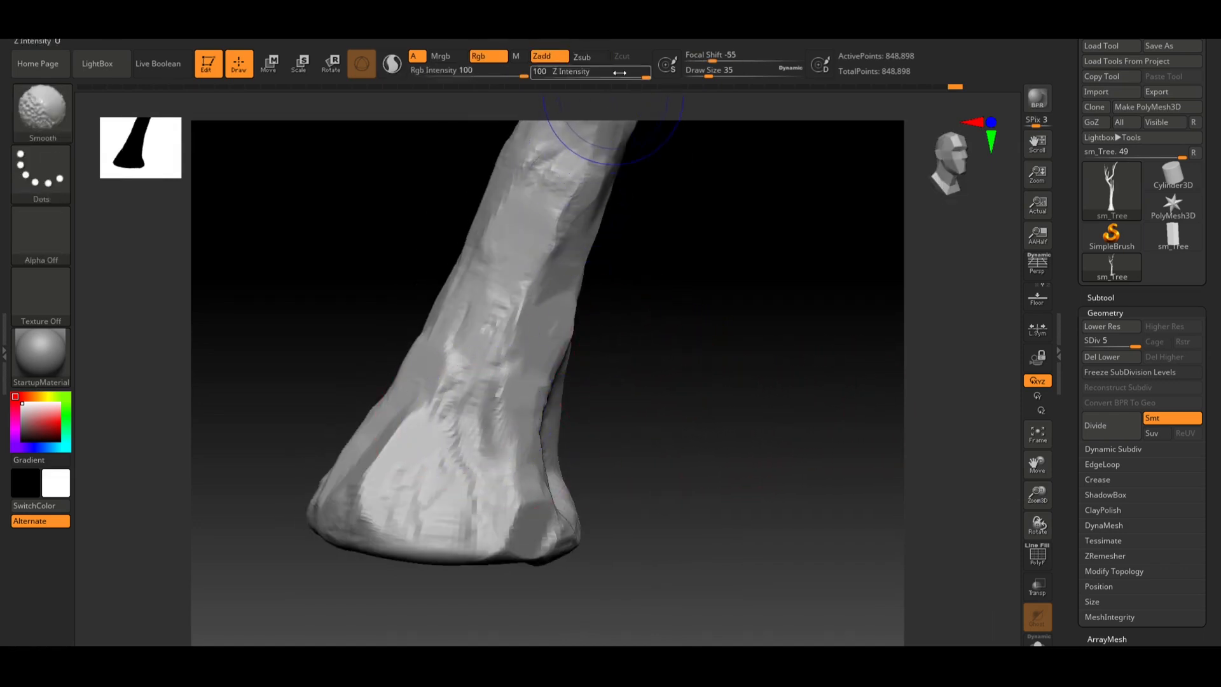
left_click(584, 77, "shift")
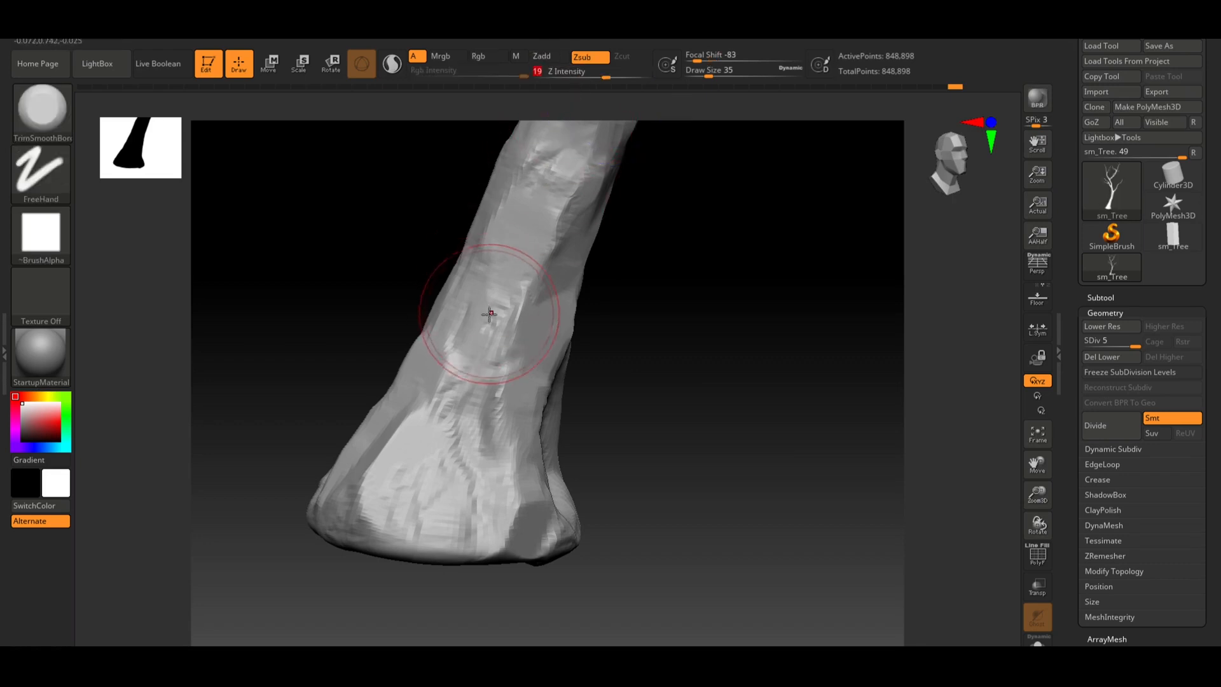
left_click(590, 74)
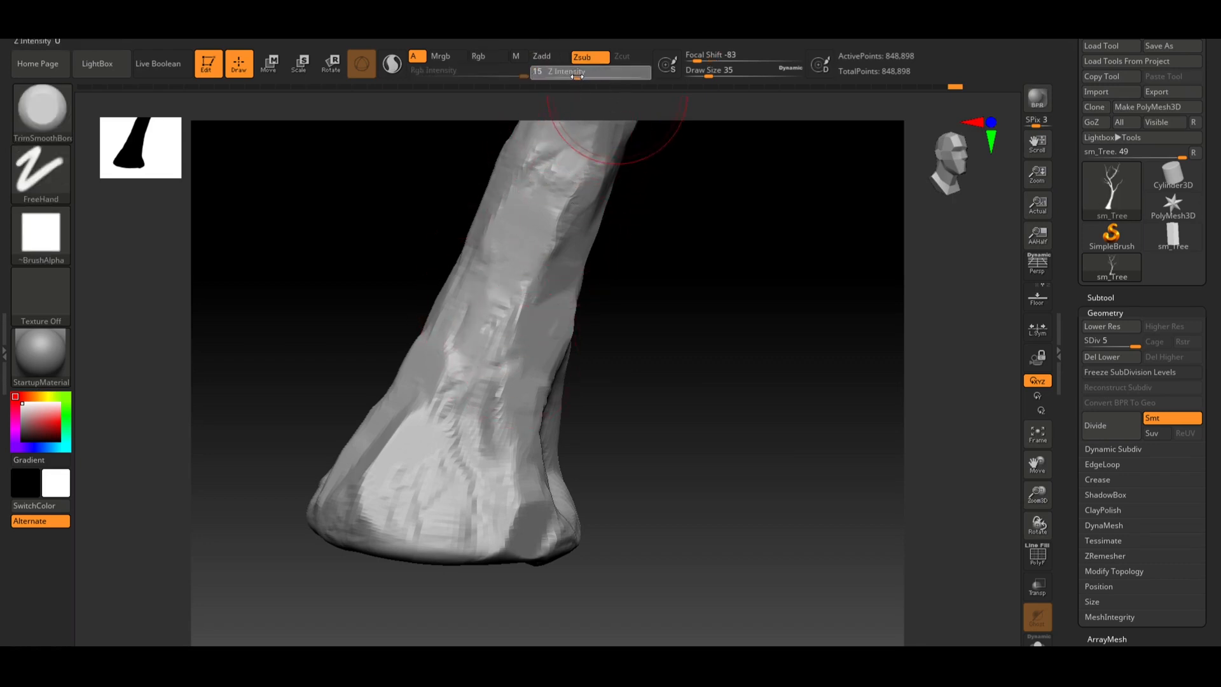
key("shift")
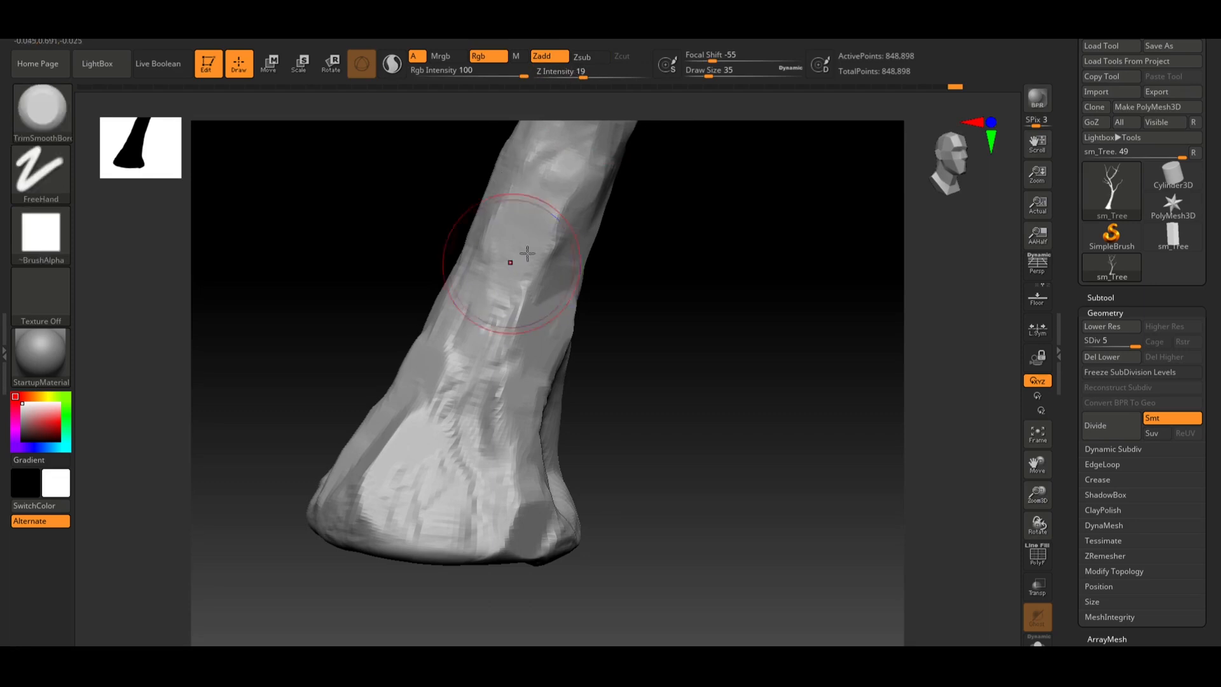
Switch the brush to Zsub at Z Intensity 6 and flatten a strip along the right edge of the trunk
key("ctrl")
left_click_drag(563, 148, 572, 130)
left_click_drag(574, 75, 561, 76)
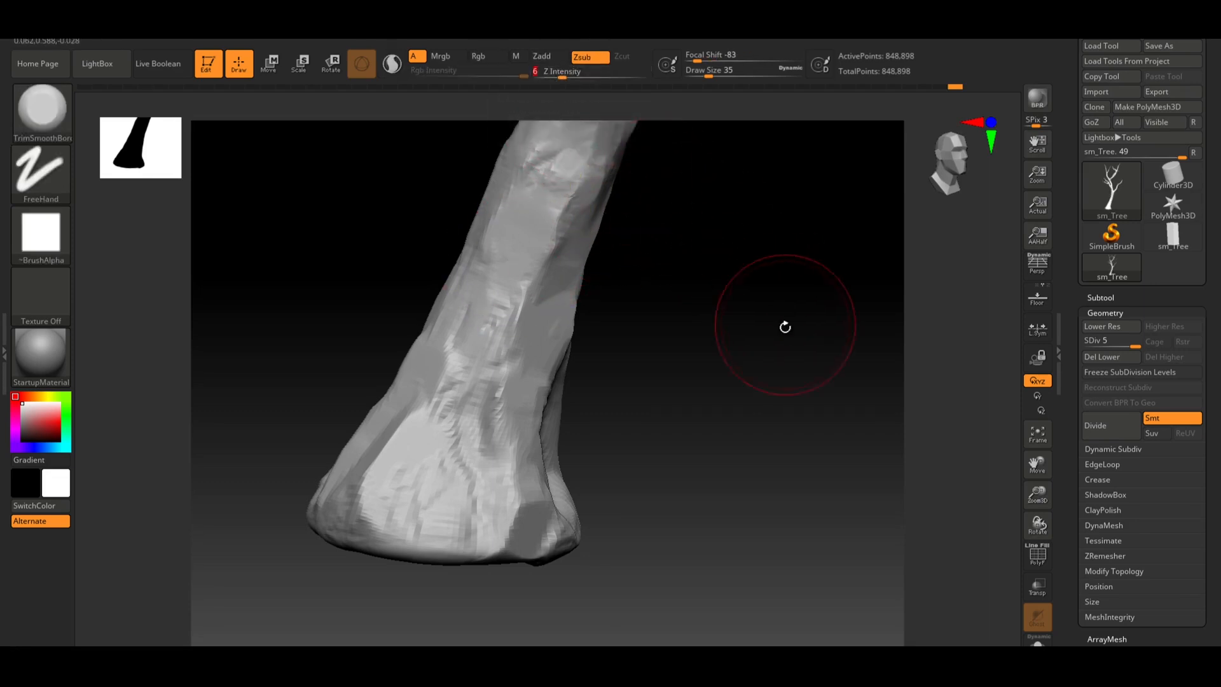
left_click_drag(784, 327, 762, 457, "alt")
left_click_drag(751, 337, 758, 388, "alt")
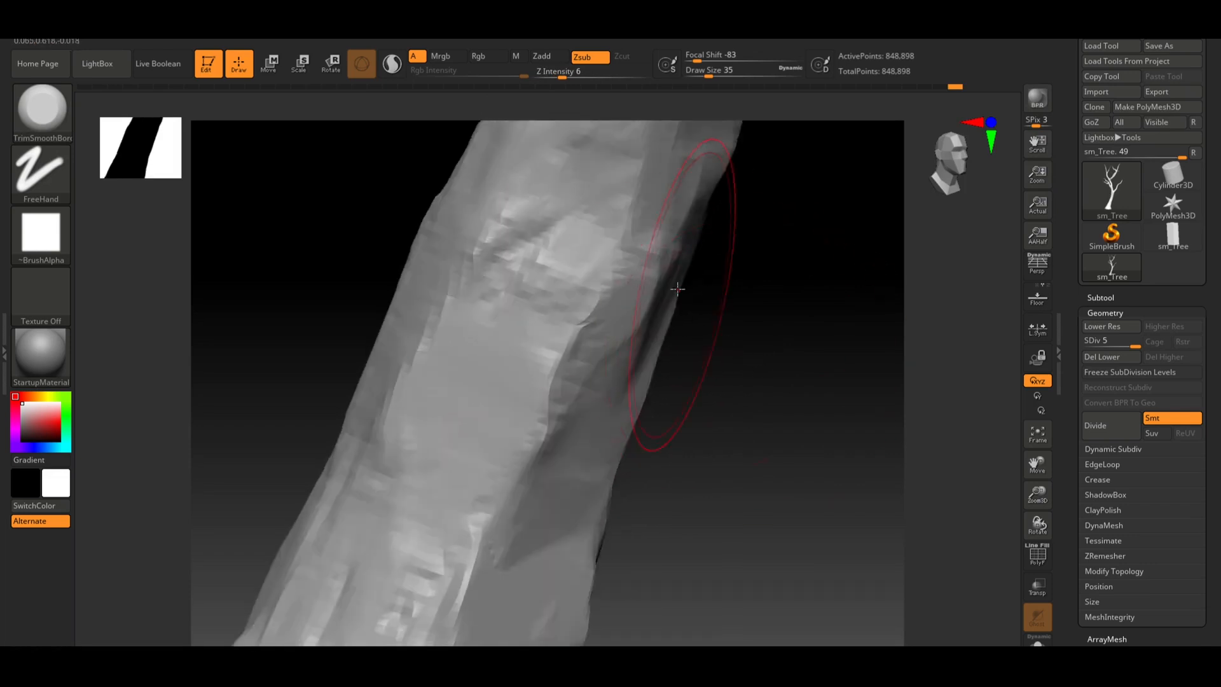
left_click_drag(725, 327, 682, 341)
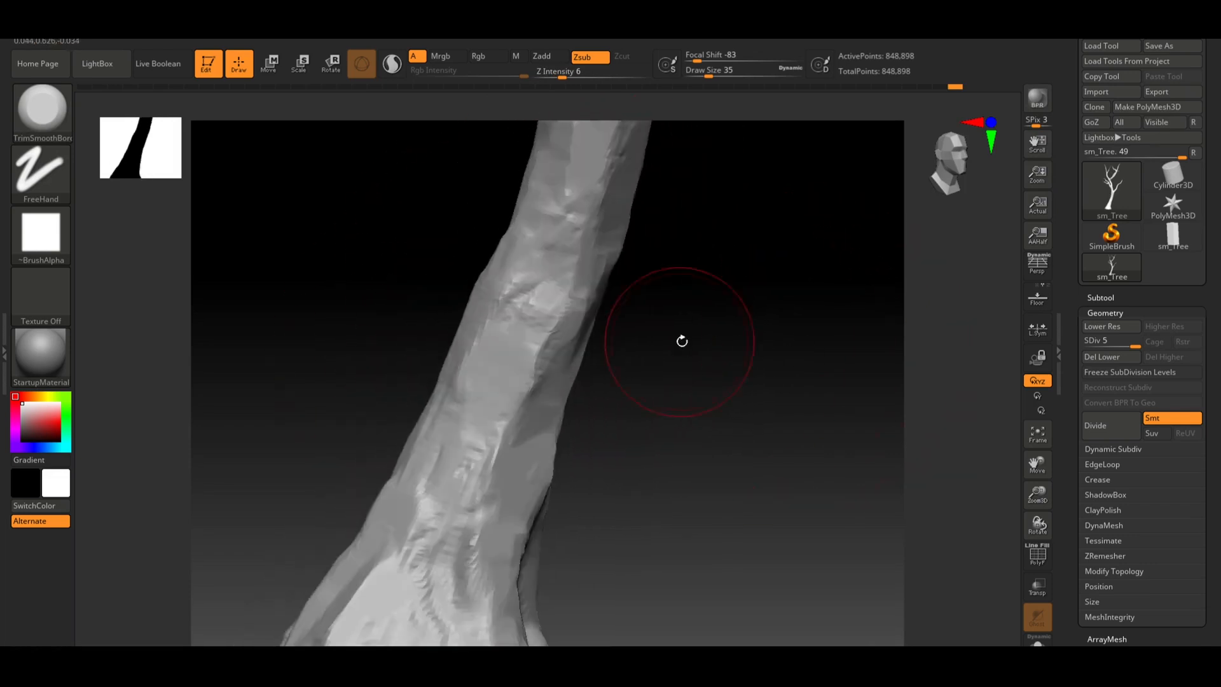
left_click_drag(766, 416, 651, 336, "alt")
left_click_drag(696, 284, 619, 448, "alt")
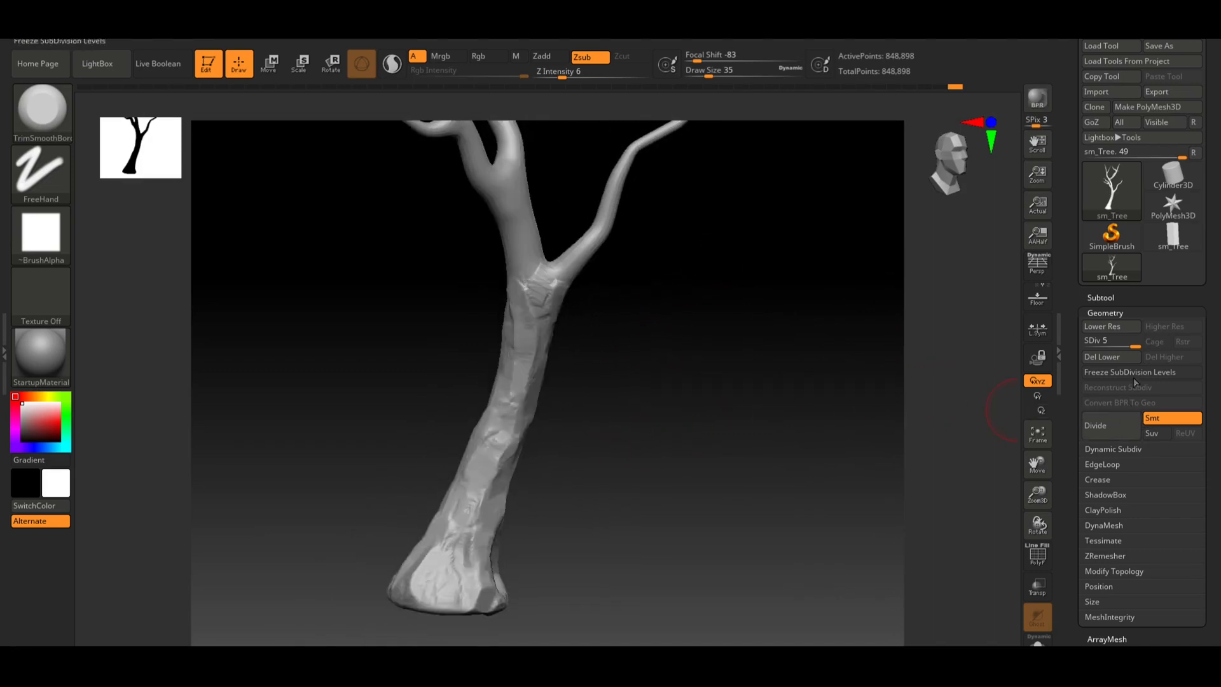
Divide the tree mesh once more up to subdivision level 6
left_click(1118, 426)
left_click_drag(683, 418, 939, 378, "alt")
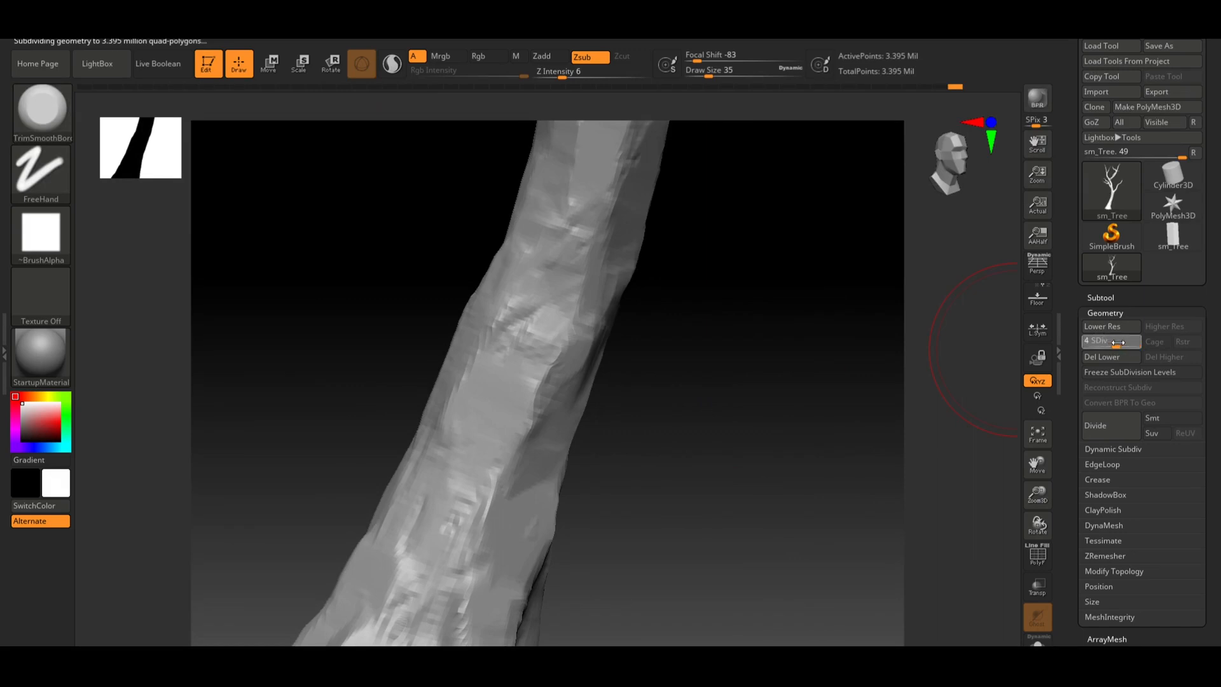
left_click(1169, 359)
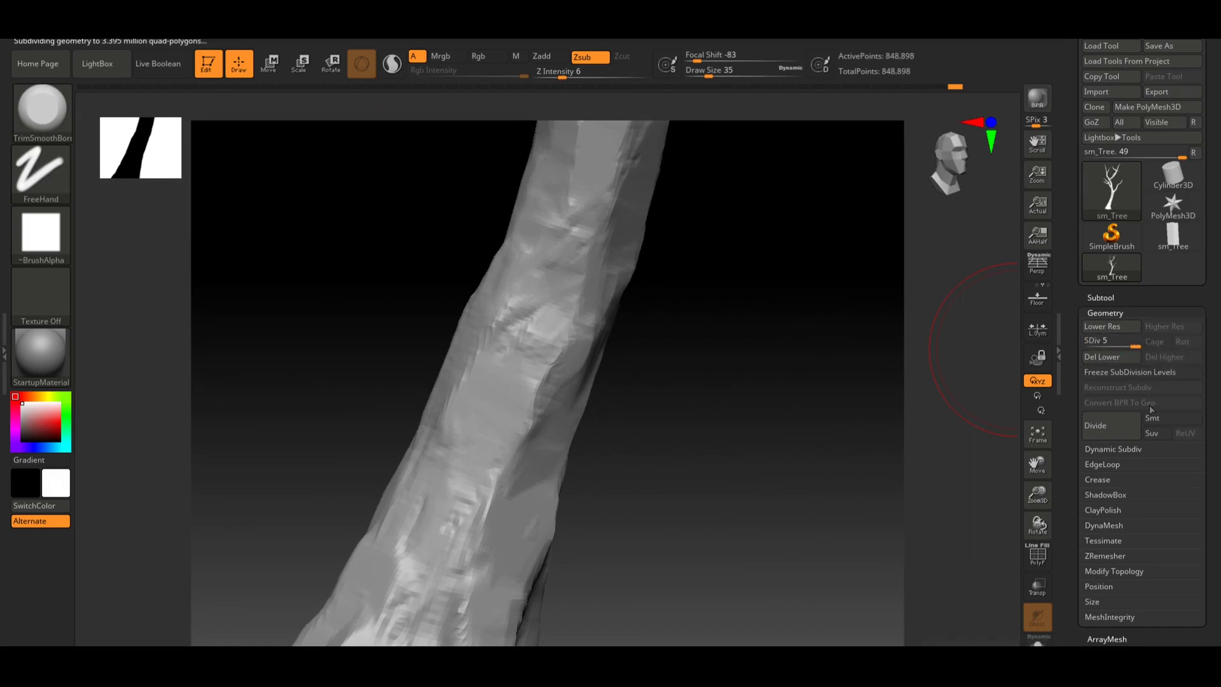
left_click(1154, 418)
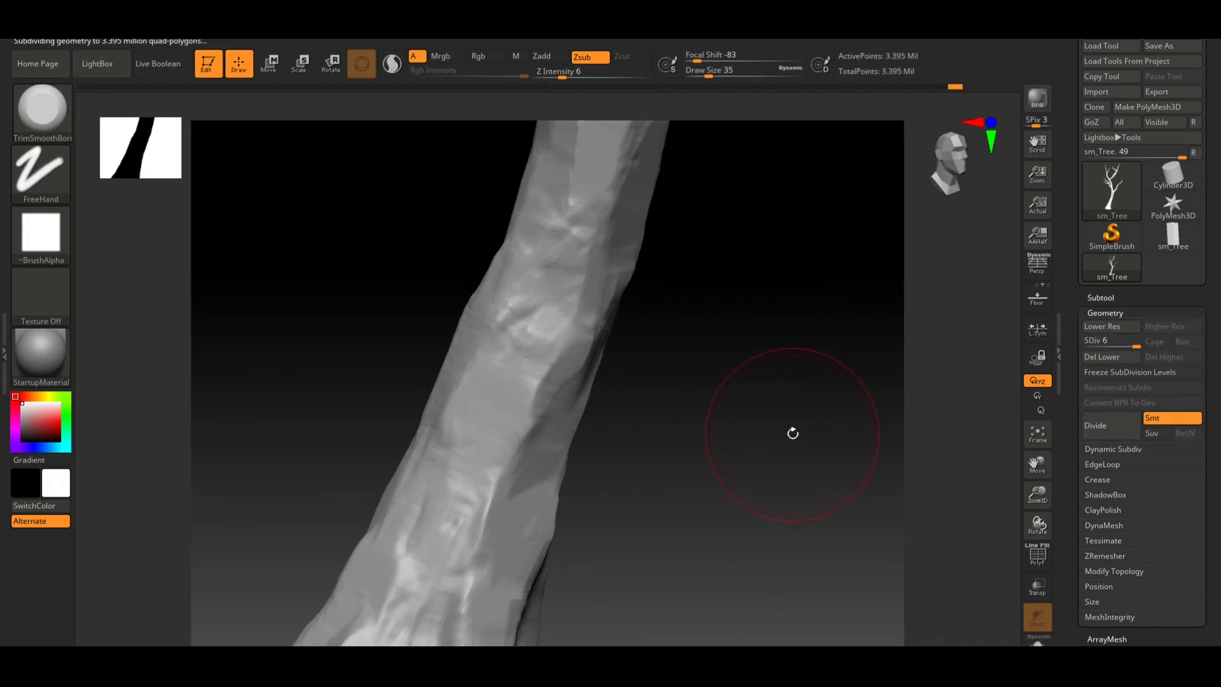
left_click_drag(790, 431, 742, 444)
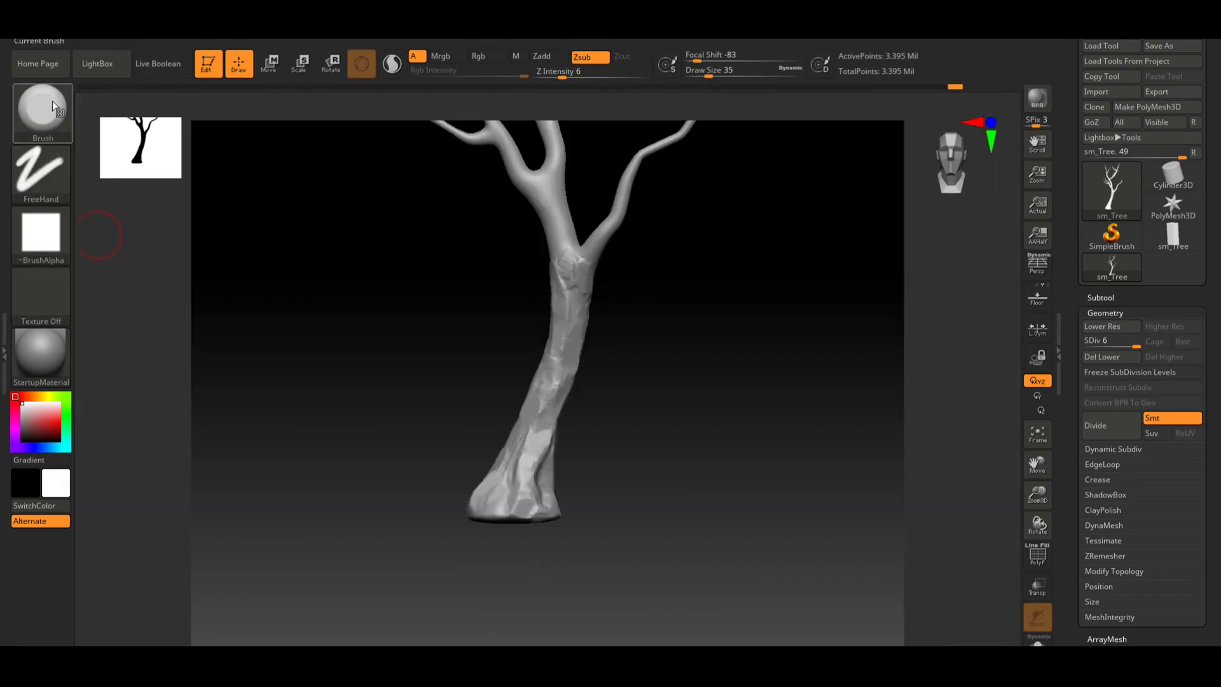
left_click(52, 100)
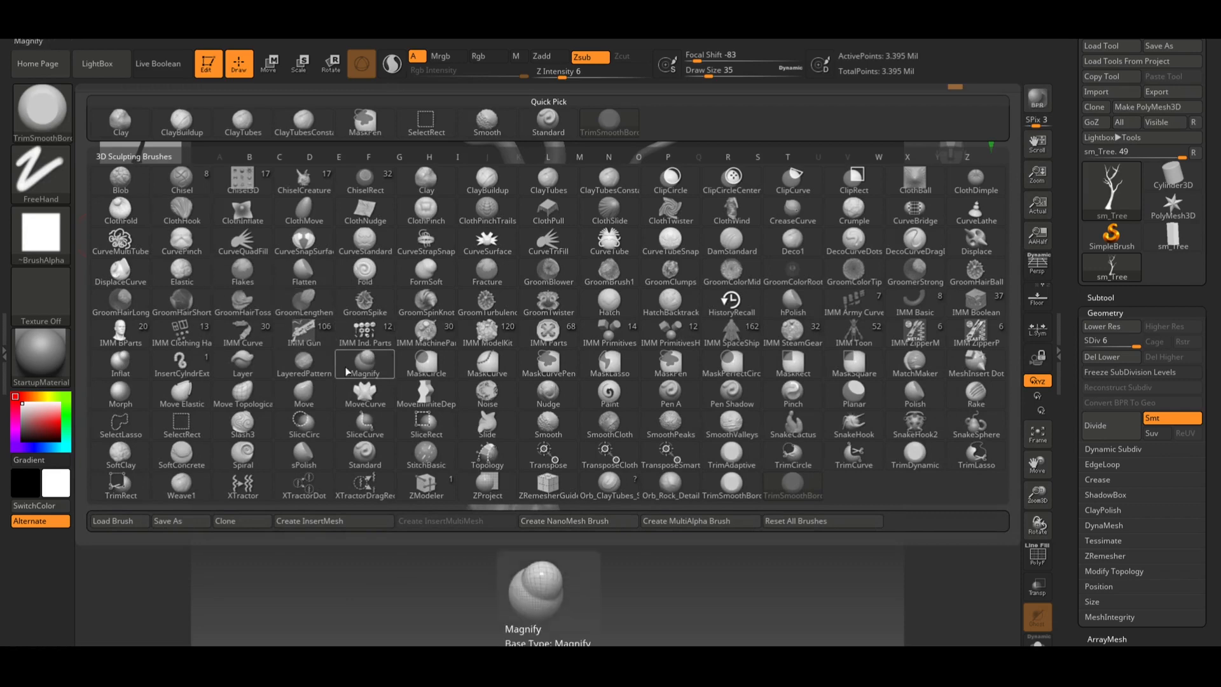
key("c")
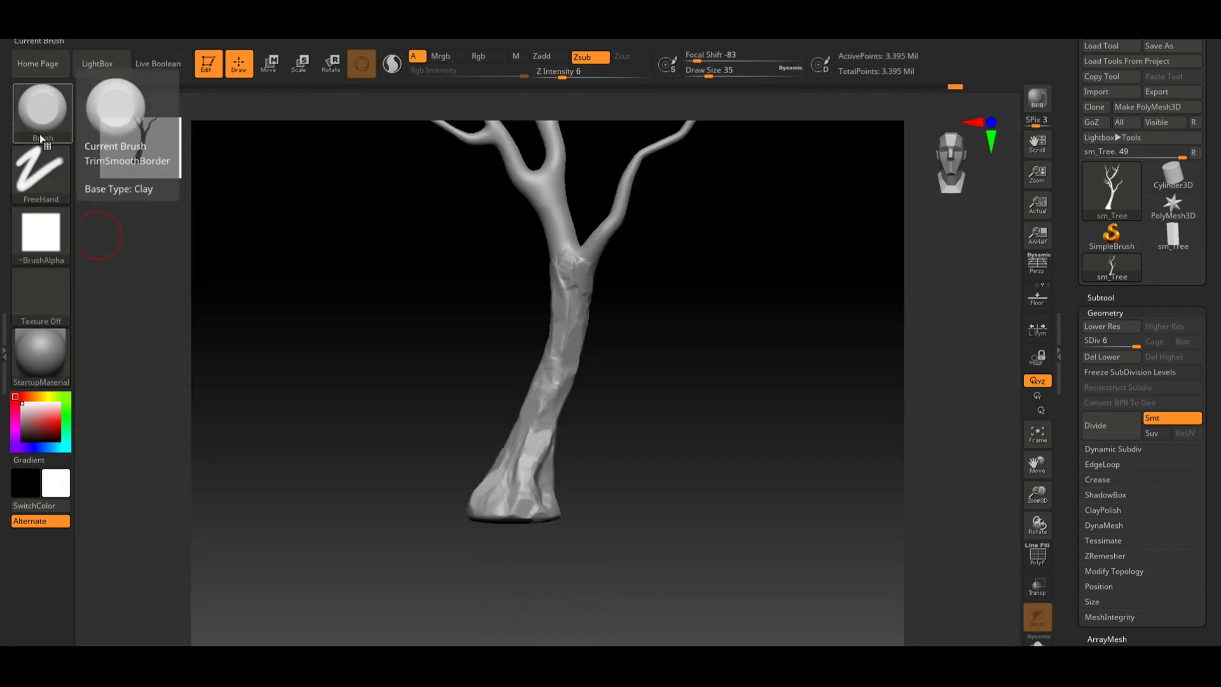
left_click(40, 136)
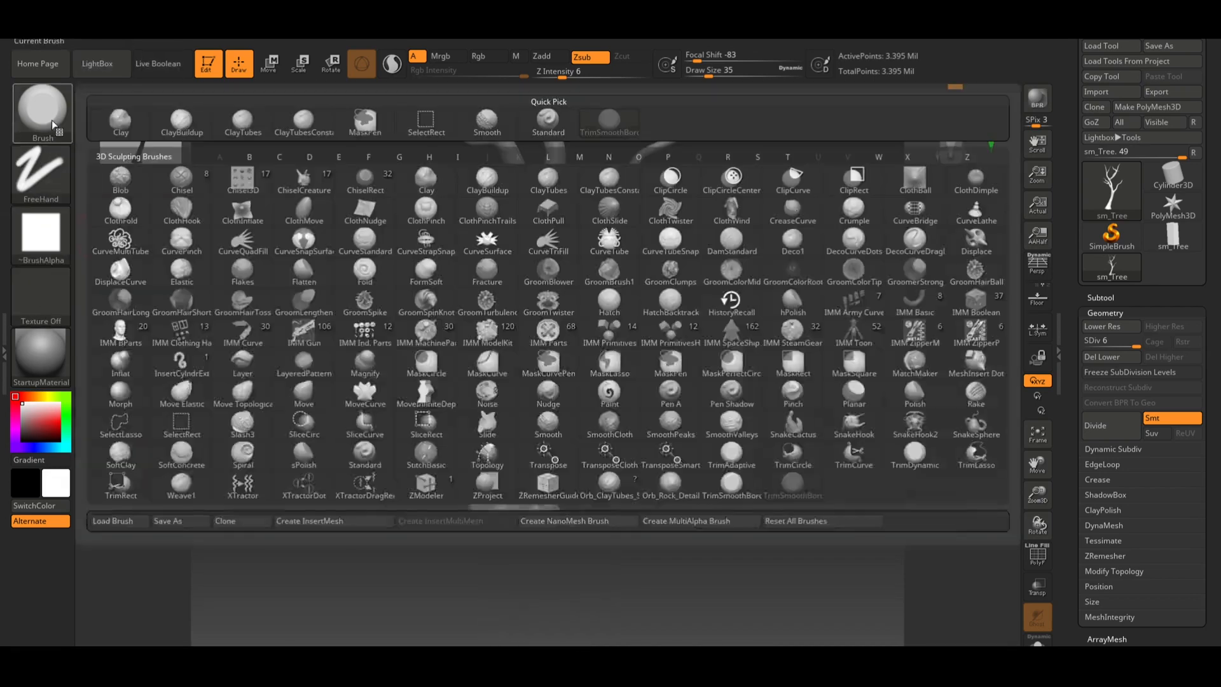
left_click(62, 126)
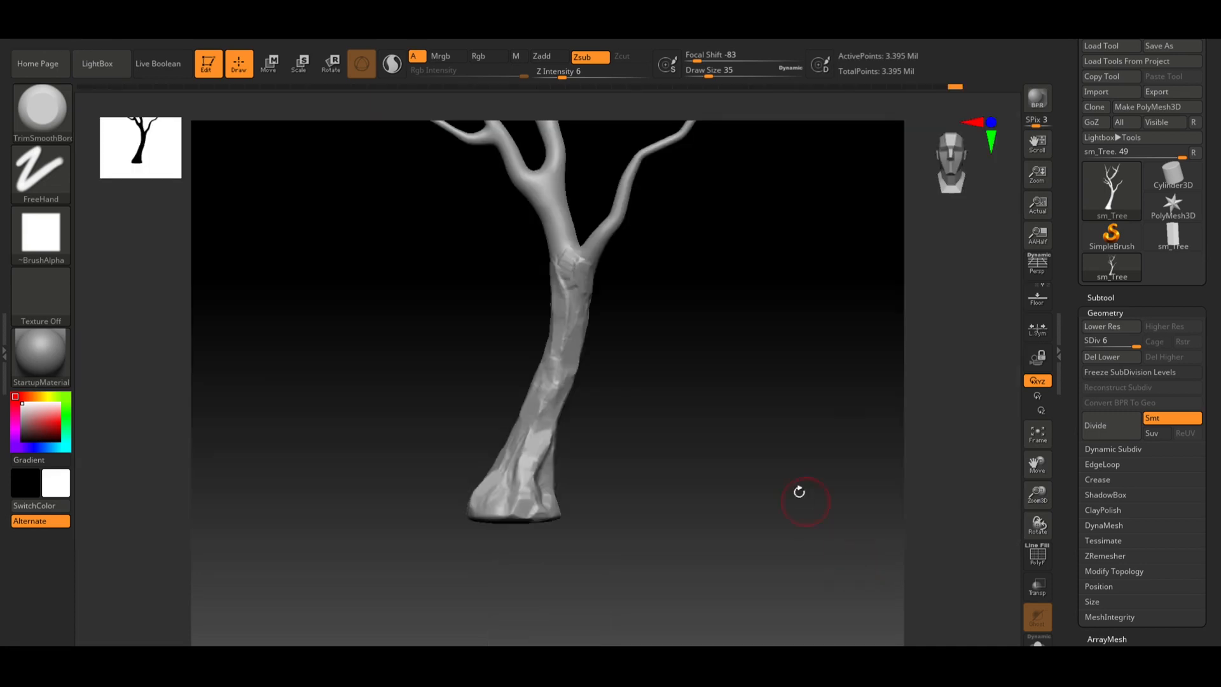
Flatten a bark plane on the middle of the trunk with TrimSmoothBorder
left_click_drag(601, 476, 775, 478, "alt")
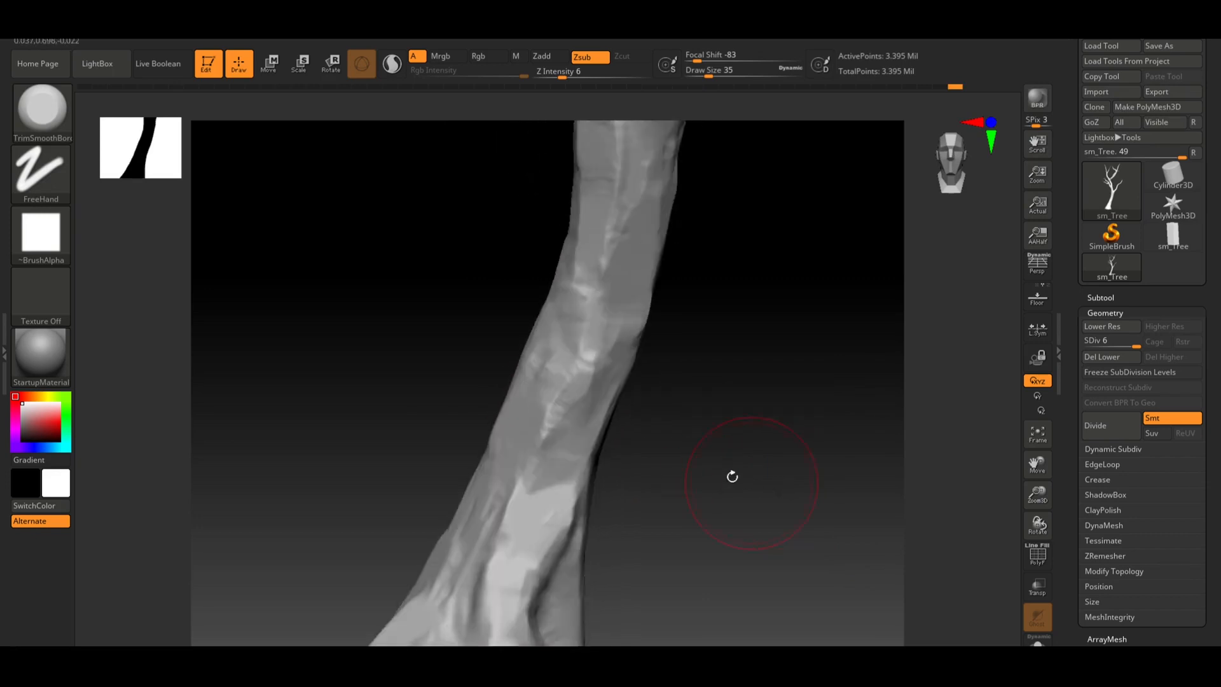
left_click_drag(674, 451, 648, 418, "alt")
mouse_move(566, 376)
left_mouse_down()
mouse_move(532, 373)
mouse_move(526, 401)
mouse_move(514, 383)
left_mouse_up()
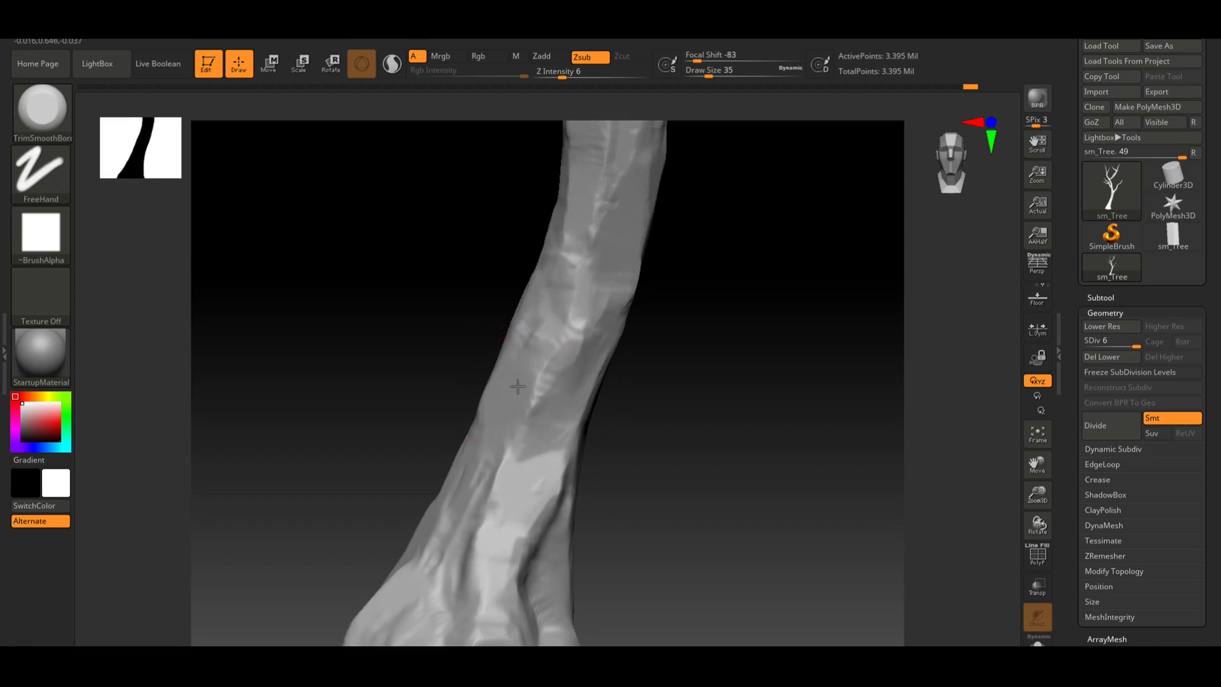
left_click_drag(629, 407, 721, 426)
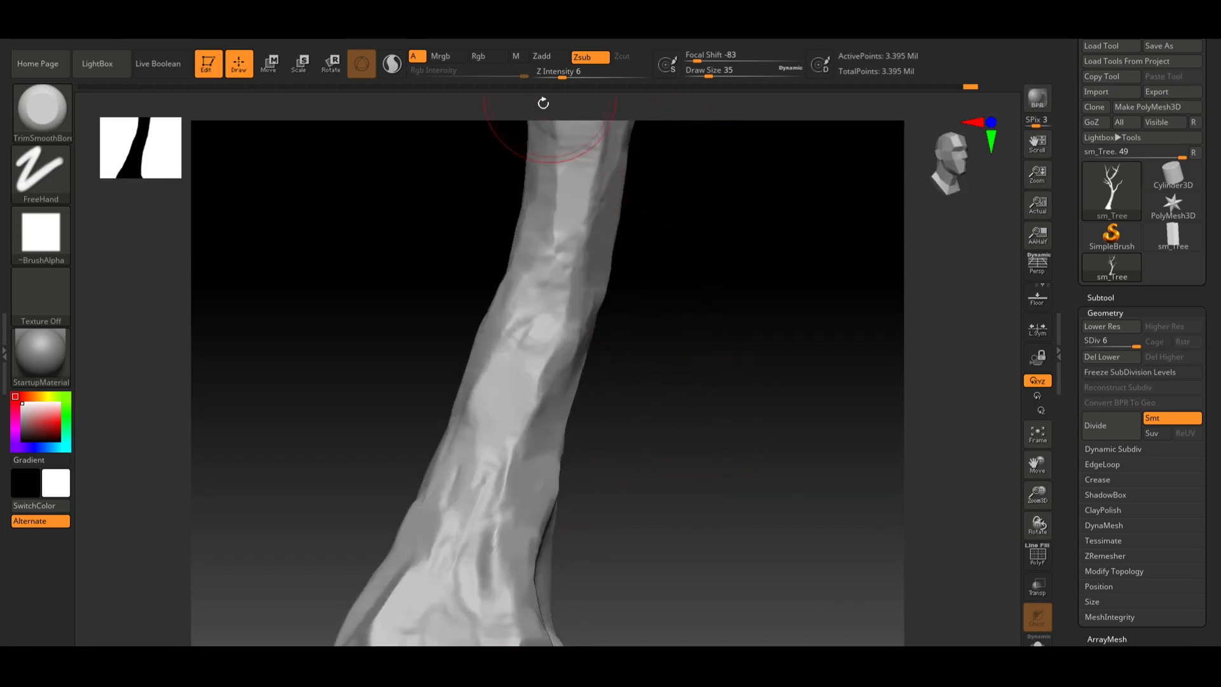
Raise Z Intensity to 30 and flatten bark planes on the lower trunk, undoing the last stroke
left_click_drag(576, 72, 596, 76)
left_click_drag(631, 367, 655, 298, "alt")
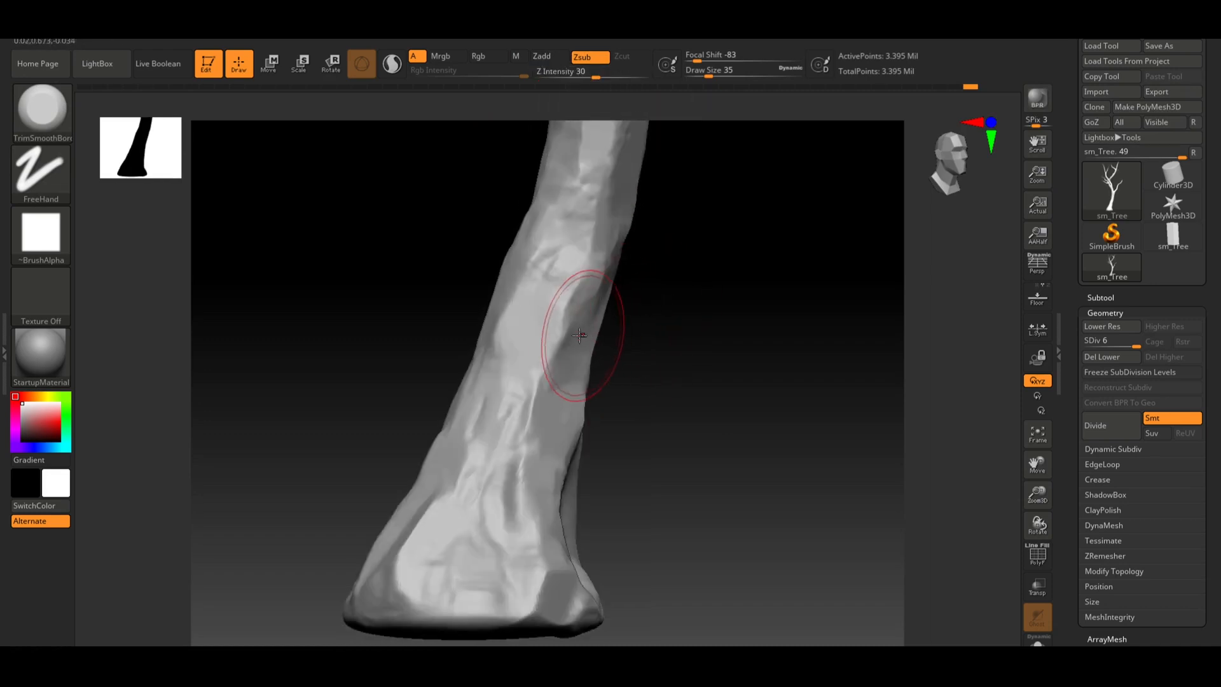
left_click_drag(577, 332, 547, 370)
left_click_drag(544, 324, 529, 350)
left_click_drag(527, 350, 503, 374)
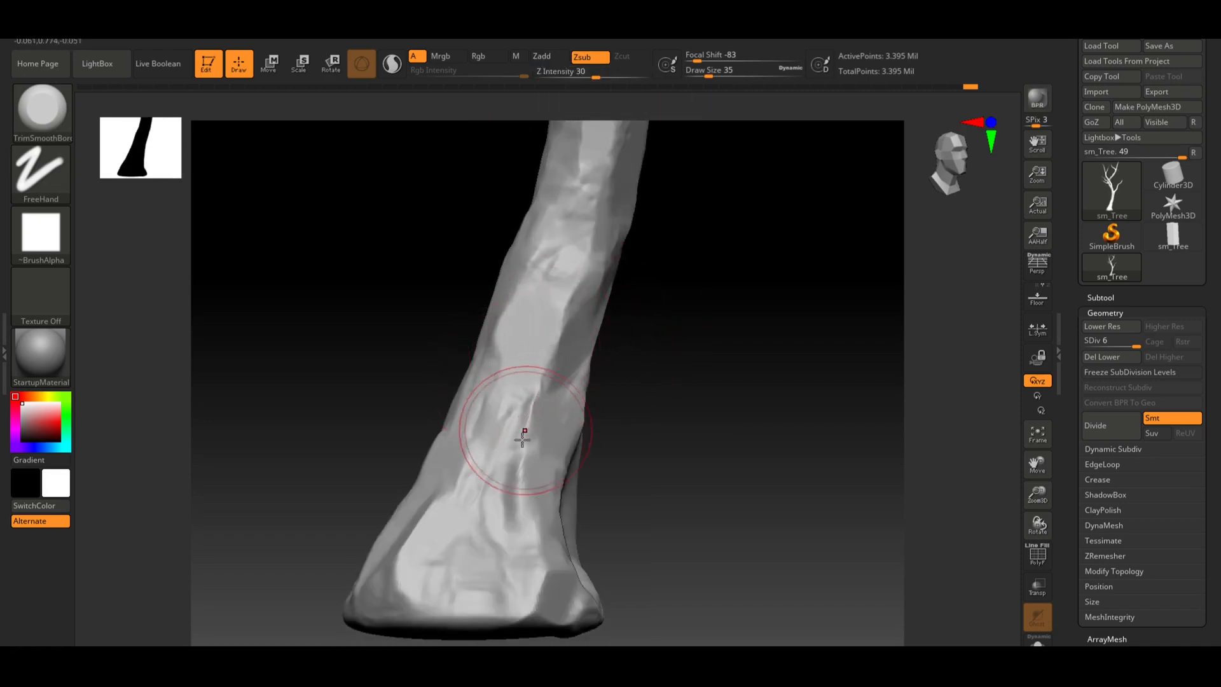
mouse_move(524, 436)
left_mouse_down()
mouse_move(536, 416)
mouse_move(536, 447)
left_mouse_up()
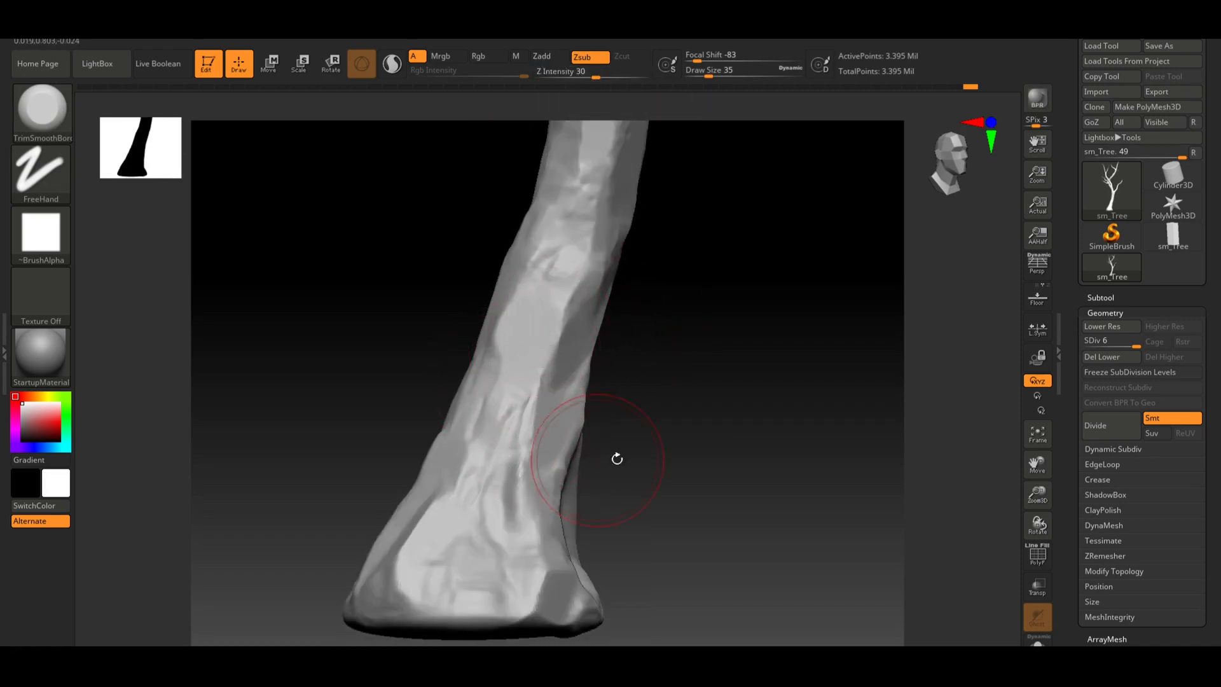
left_click_drag(617, 458, 627, 412, "alt")
mouse_move(559, 476)
left_mouse_down()
mouse_move(577, 511)
mouse_move(560, 491)
mouse_move(569, 538)
left_mouse_up()
key("ctrl+z")
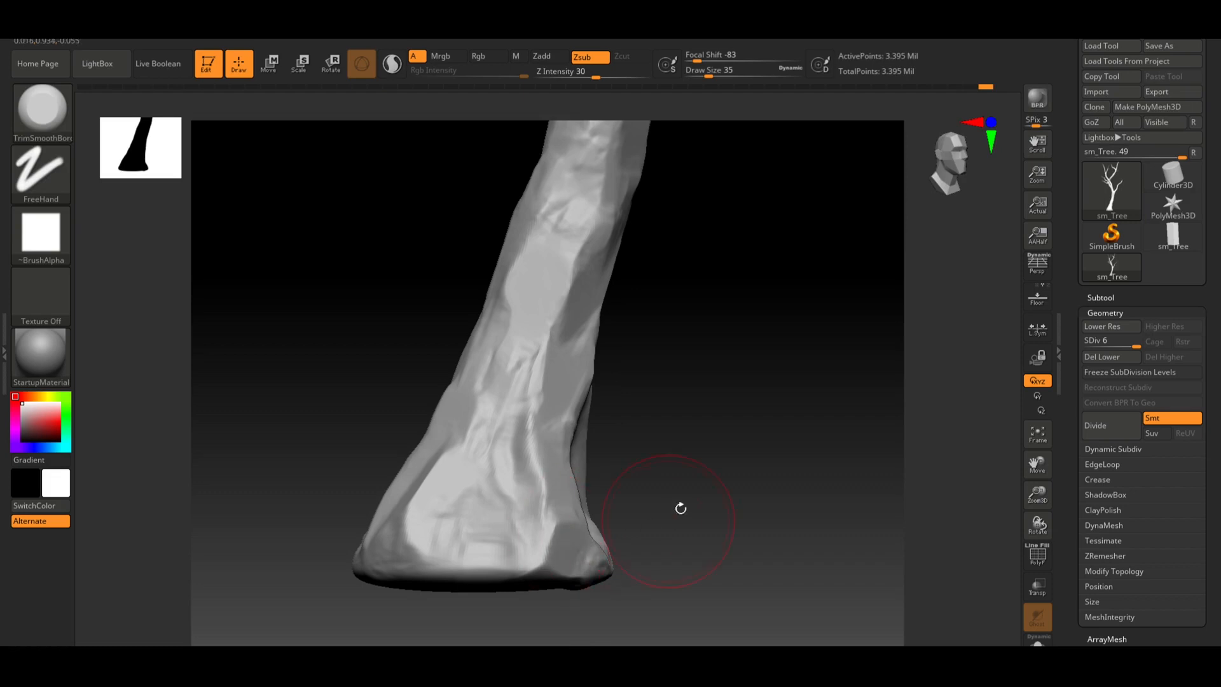
Set the draw size to 16 and flatten bark planes around the flared base of the trunk
left_click_drag(680, 508, 716, 519)
mouse_move(477, 491)
left_mouse_down()
mouse_move(469, 501)
mouse_move(417, 488)
left_mouse_up()
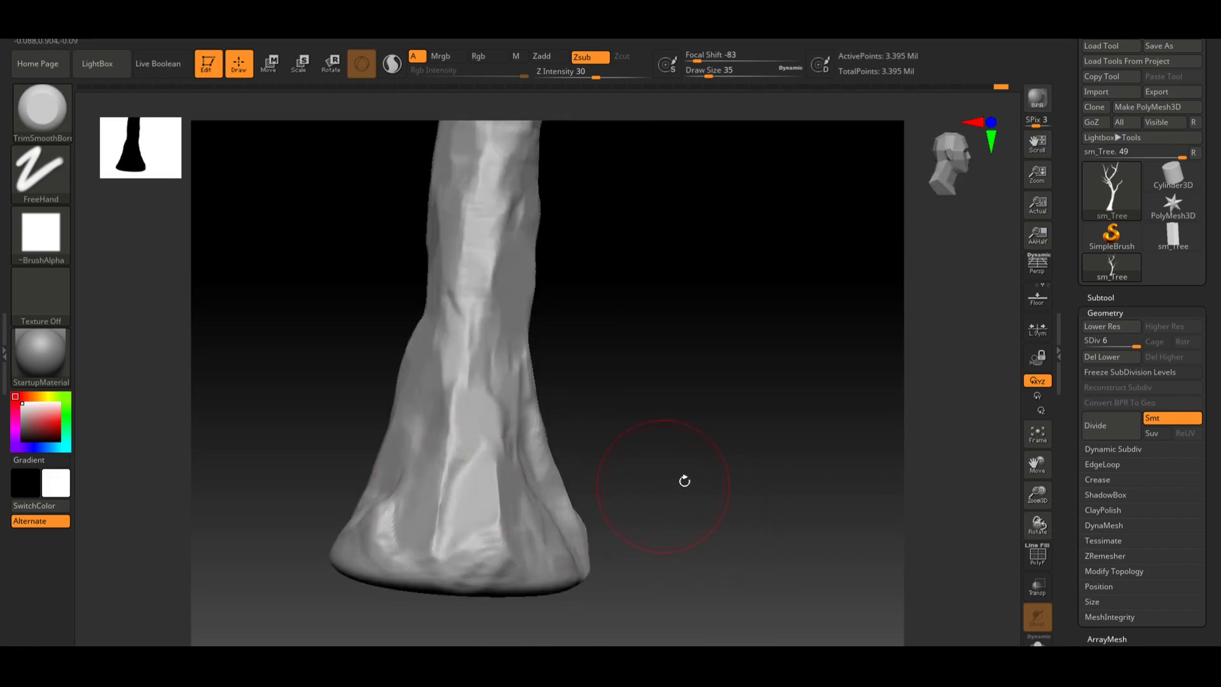
mouse_move(684, 481)
left_mouse_down()
mouse_move(760, 445)
mouse_move(712, 466)
left_mouse_up()
mouse_move(448, 505)
left_mouse_down()
mouse_move(426, 536)
mouse_move(432, 515)
mouse_move(450, 528)
left_mouse_up()
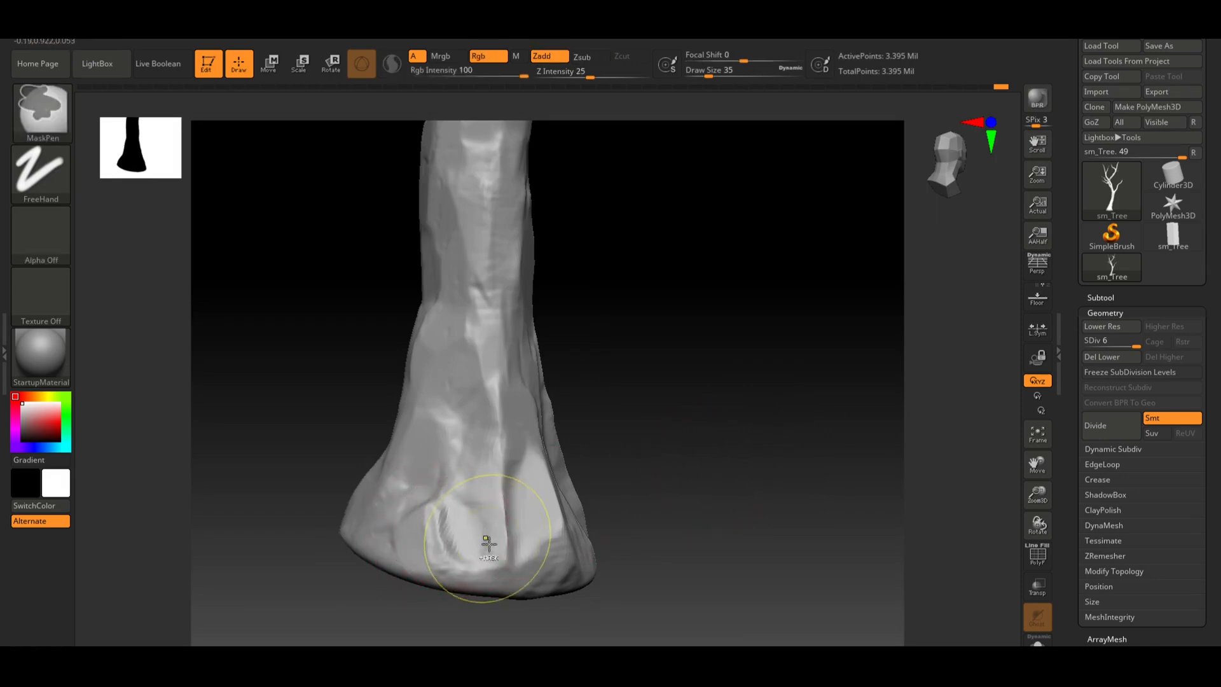
key("s")
mouse_move(442, 535)
left_mouse_down()
mouse_move(430, 532)
mouse_move(444, 521)
mouse_move(435, 508)
left_mouse_up()
left_click_drag(636, 484, 744, 466)
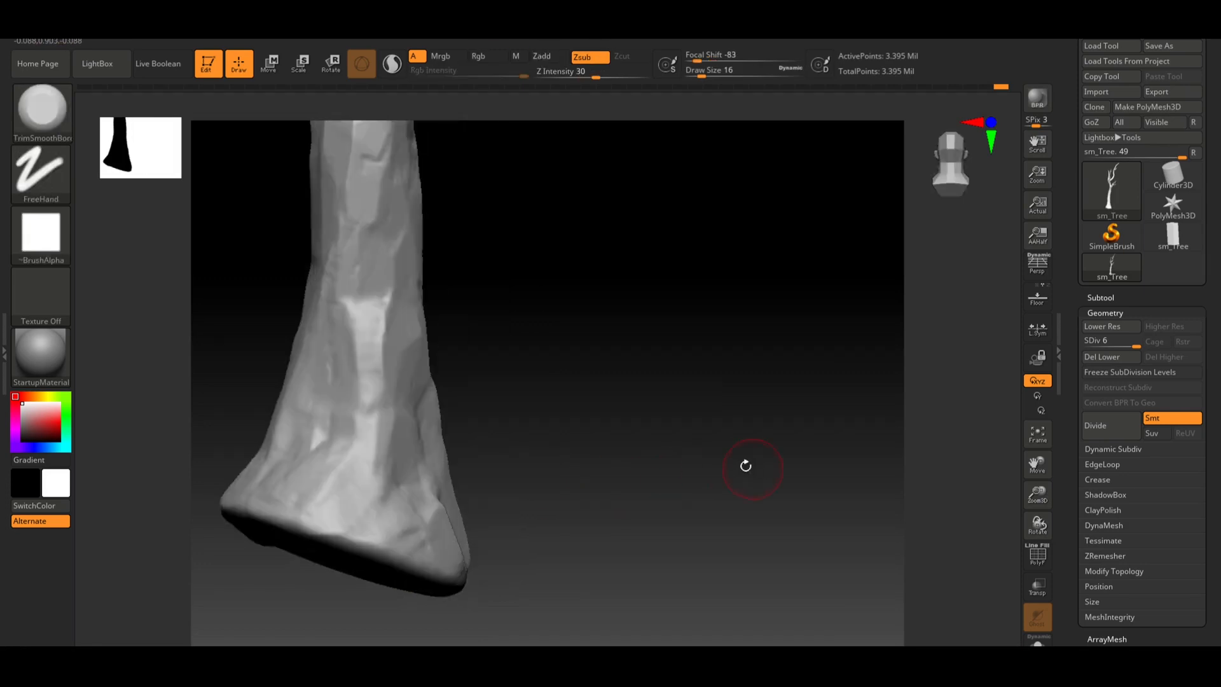
mouse_move(644, 445)
left_mouse_down("alt")
mouse_move(654, 507)
mouse_move(464, 490)
mouse_move(432, 414)
left_mouse_up("alt")
mouse_move(545, 349)
left_mouse_down()
mouse_move(523, 337)
mouse_move(578, 398)
mouse_move(518, 380)
mouse_move(640, 373)
mouse_move(640, 350)
mouse_move(547, 466)
left_mouse_up()
Set the draw size to 25 and flatten a patch on the trunk just below the branch fork
key("s")
mouse_move(550, 417)
left_mouse_down()
mouse_move(619, 395)
mouse_move(650, 406)
mouse_move(616, 513)
left_mouse_up()
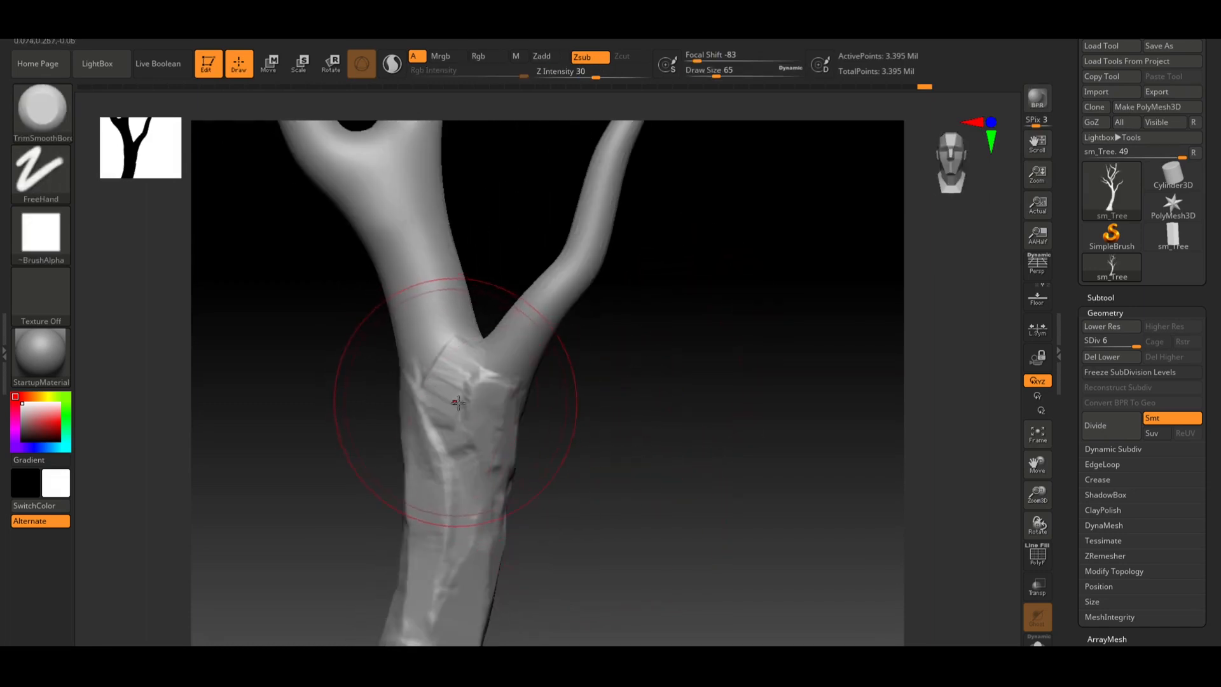
key("s")
mouse_move(460, 403)
left_mouse_down()
mouse_move(449, 403)
mouse_move(461, 369)
left_mouse_up()
mouse_move(443, 396)
left_mouse_down()
mouse_move(460, 449)
mouse_move(479, 409)
mouse_move(523, 372)
mouse_move(518, 354)
mouse_move(515, 377)
left_mouse_up()
mouse_move(623, 357)
left_mouse_down()
mouse_move(507, 437)
mouse_move(660, 429)
left_mouse_up()
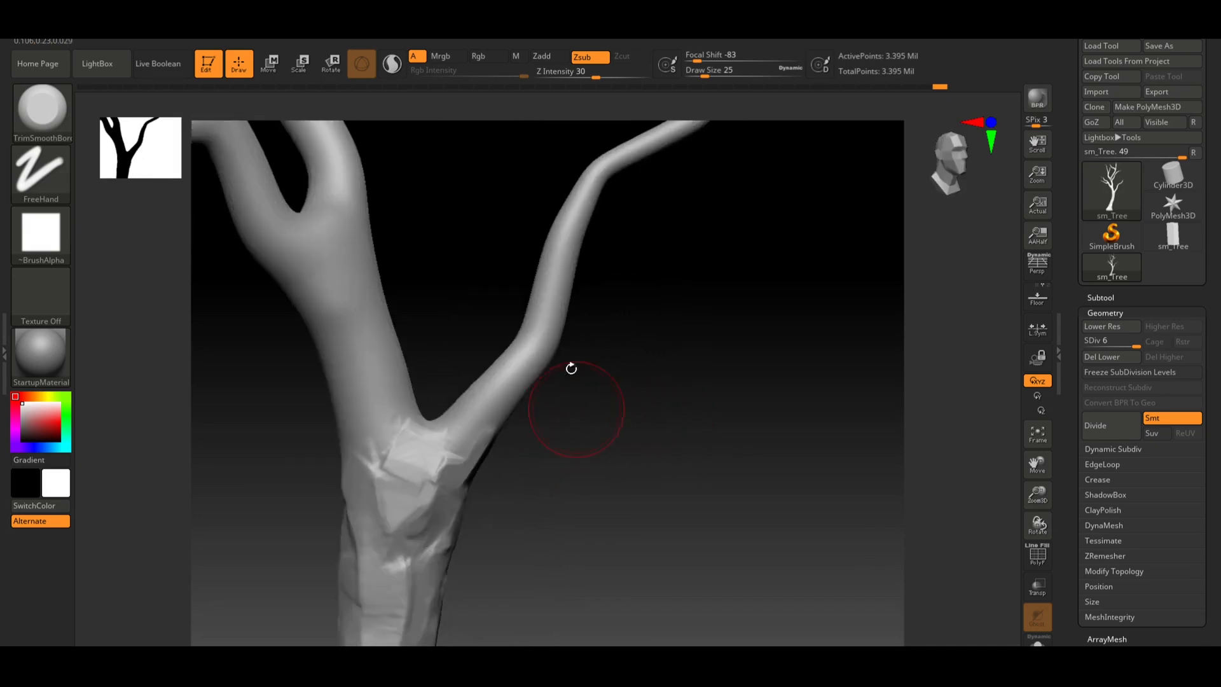
left_click_drag(637, 385, 676, 429, "alt")
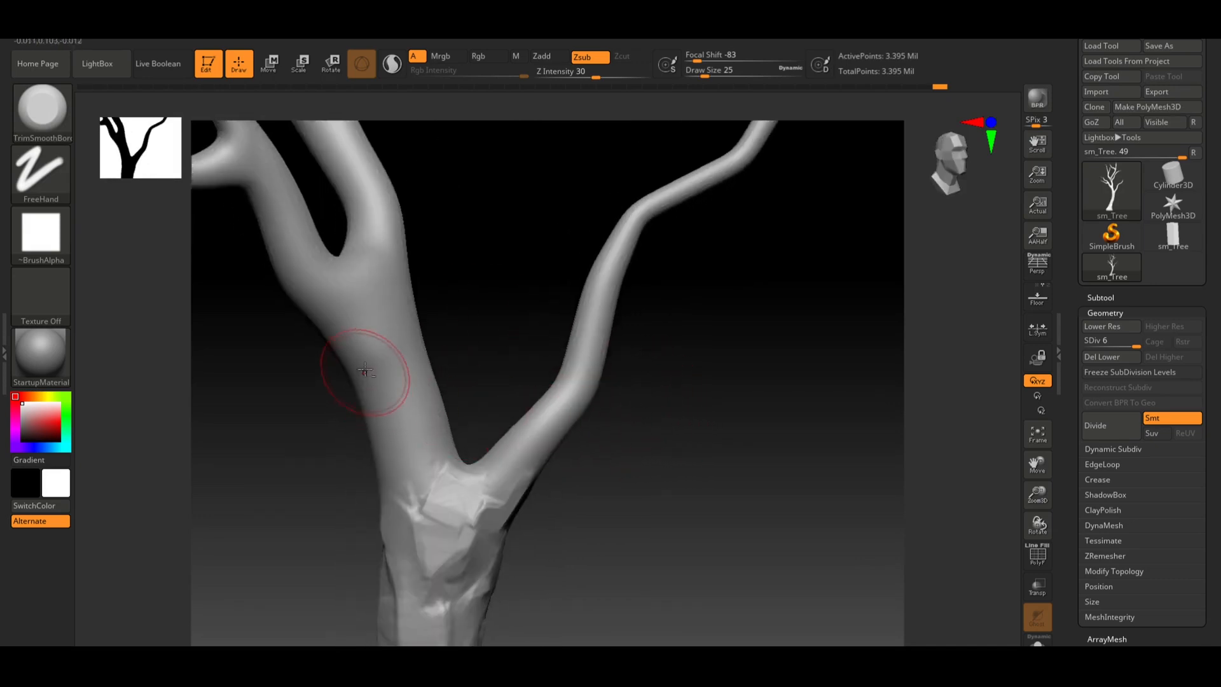
Flatten bark on the left branch just above the fork, undoing one stroke
mouse_move(364, 371)
left_mouse_down()
mouse_move(402, 380)
mouse_move(404, 406)
mouse_move(385, 412)
mouse_move(425, 405)
mouse_move(414, 387)
mouse_move(416, 410)
mouse_move(392, 410)
mouse_move(401, 439)
left_mouse_up()
key("ctrl+z")
left_click_drag(389, 394, 399, 423)
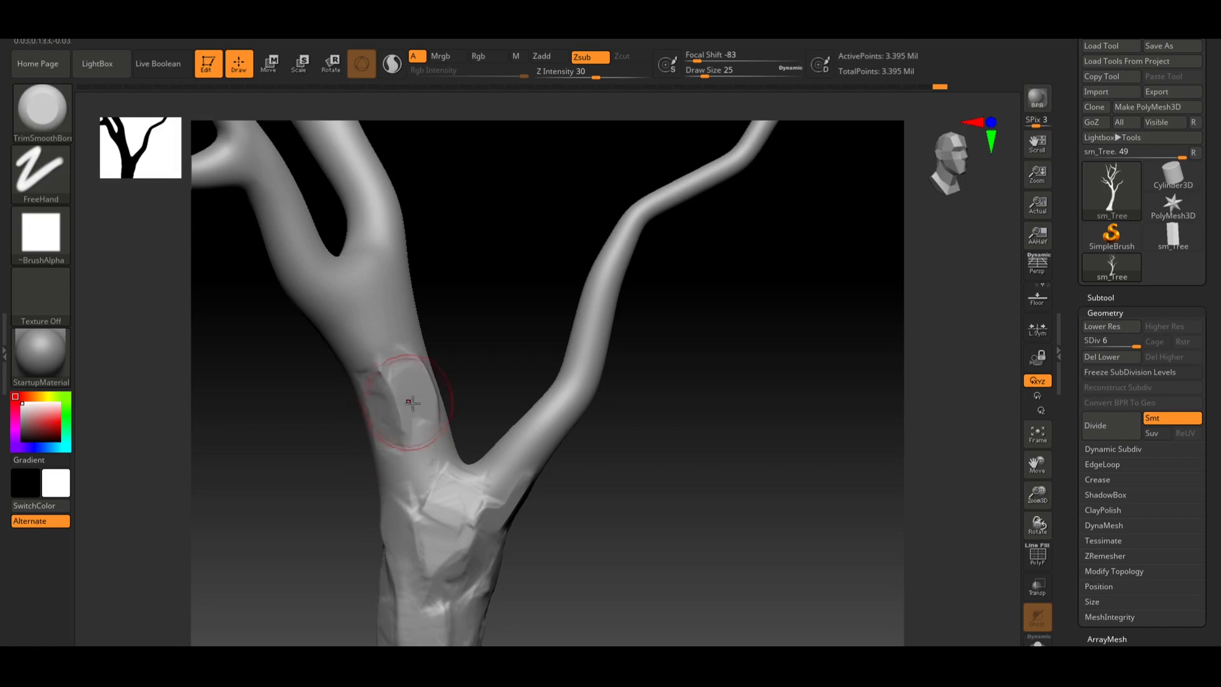
left_click_drag(497, 352, 529, 388, "alt")
left_click_drag(596, 312, 537, 346)
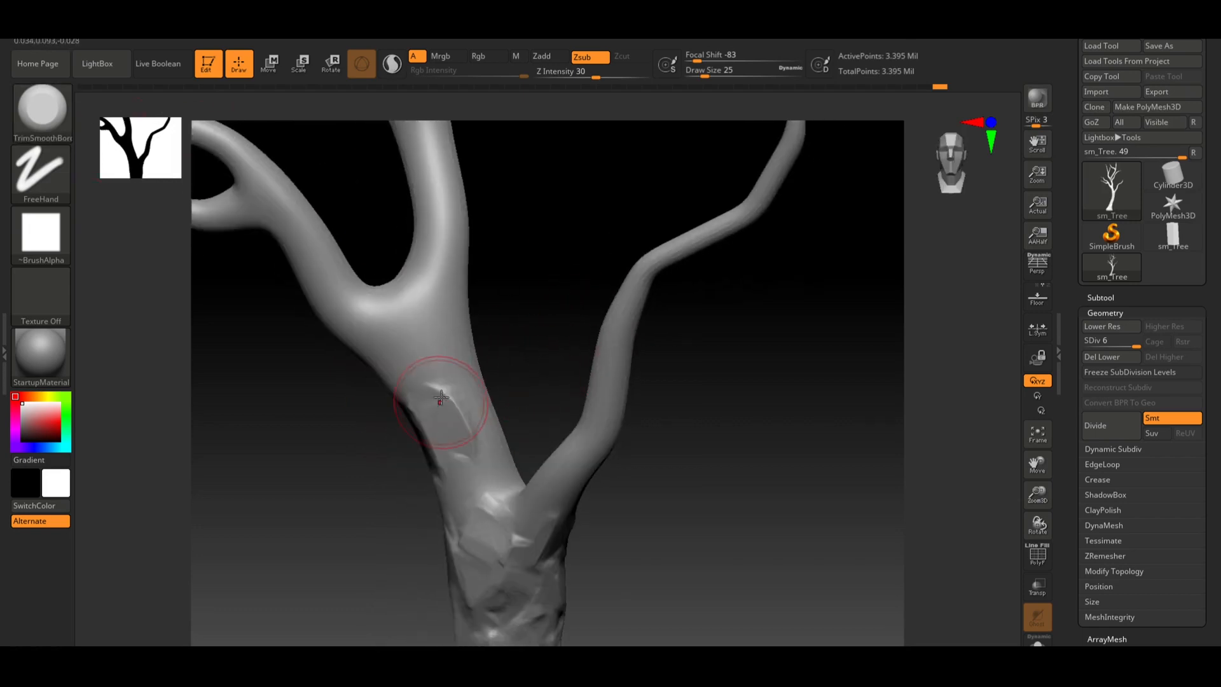
mouse_move(447, 364)
left_mouse_down()
mouse_move(464, 373)
mouse_move(484, 432)
left_mouse_up()
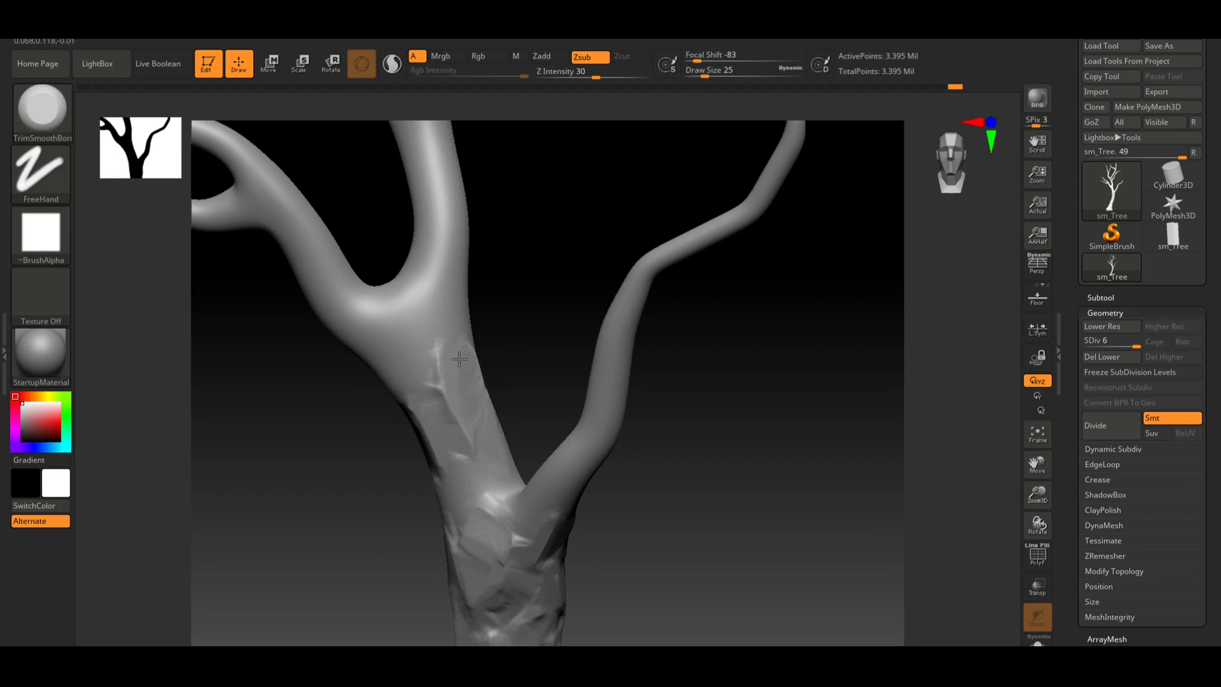
Flatten bark planes on the trunk's front face just below the fork
left_click_drag(519, 366, 517, 327)
left_click_drag(455, 409, 468, 439)
left_click_drag(518, 398, 527, 384)
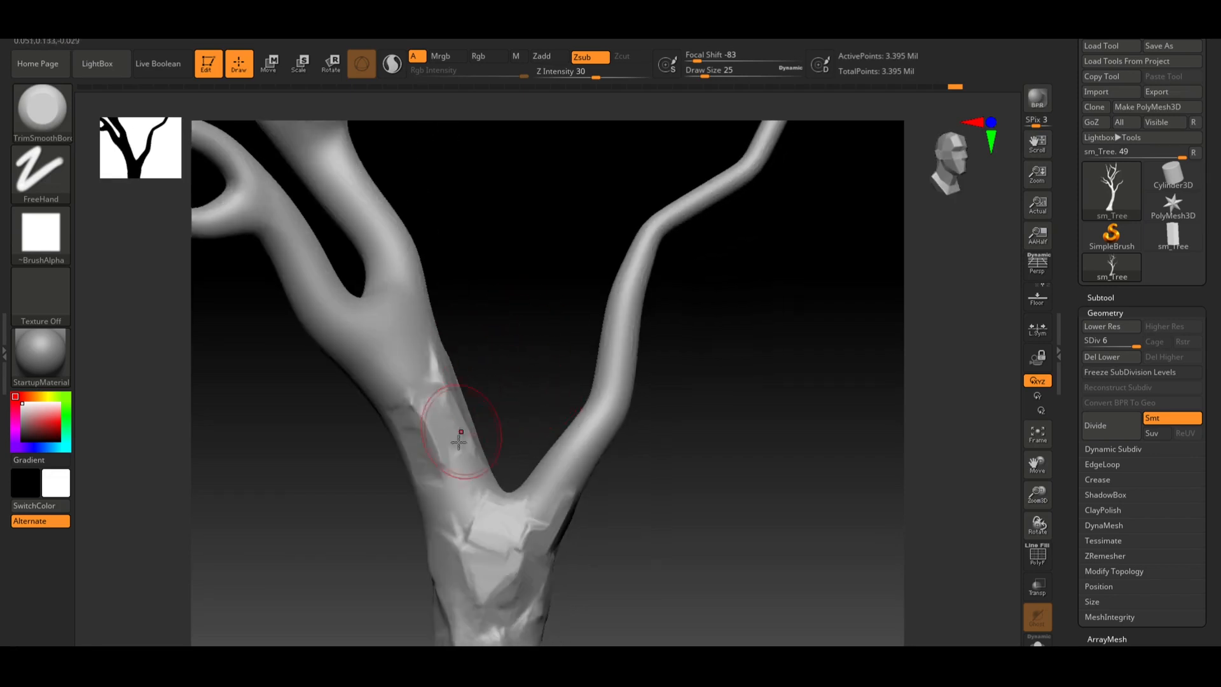
left_click_drag(459, 471, 442, 518)
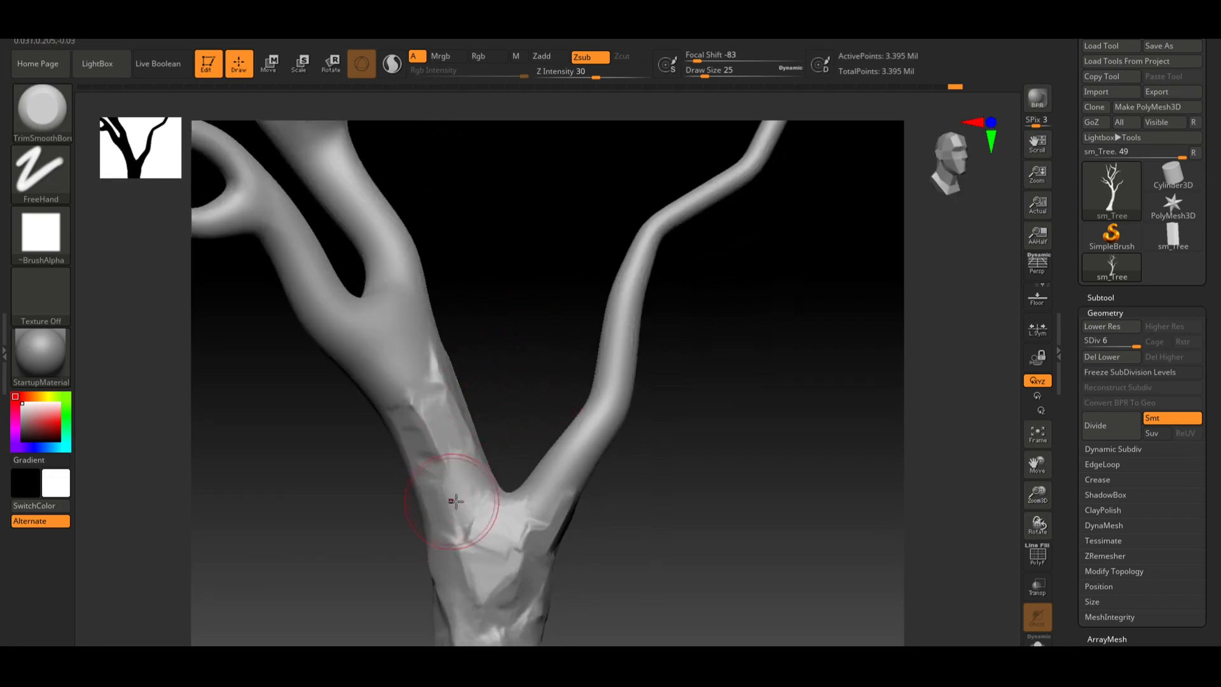
left_click_drag(423, 470, 419, 442)
left_click_drag(420, 435, 420, 445)
left_click_drag(416, 427, 437, 455)
mouse_move(416, 415)
left_mouse_down()
mouse_move(467, 490)
mouse_move(456, 469)
left_mouse_up()
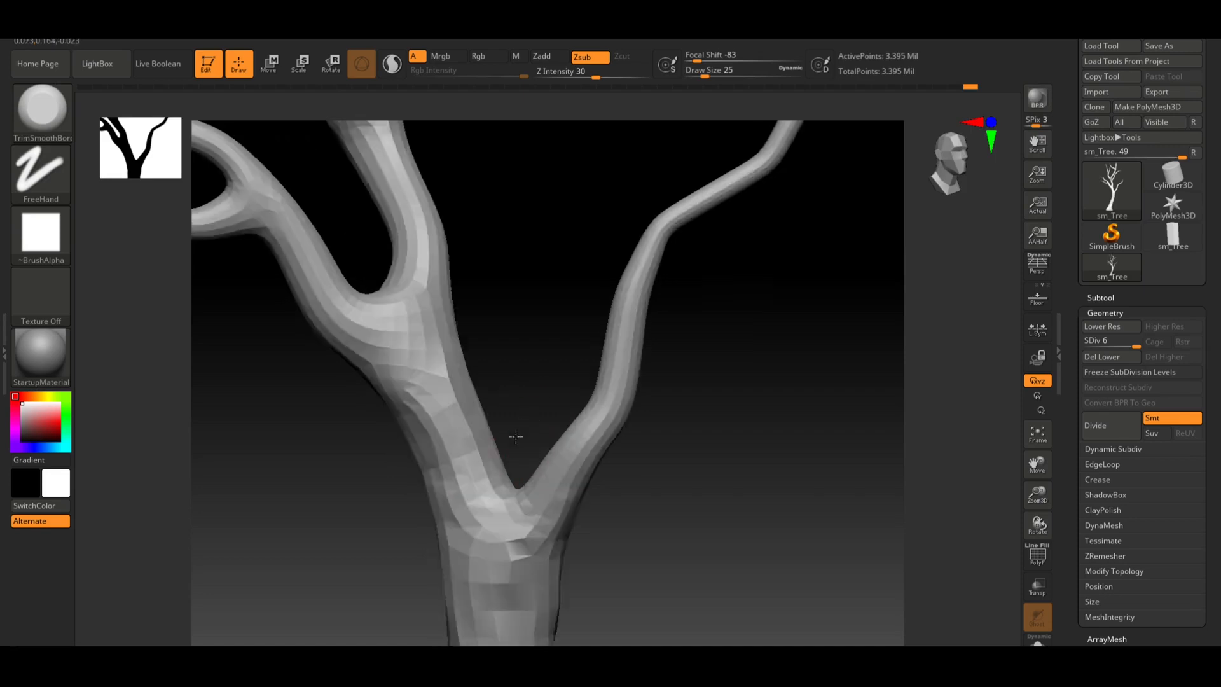
Flatten a patch on the back of the trunk with TrimSmoothBorder, undoing the last stroke
left_click_drag(516, 437, 553, 461)
left_click_drag(683, 482, 676, 454)
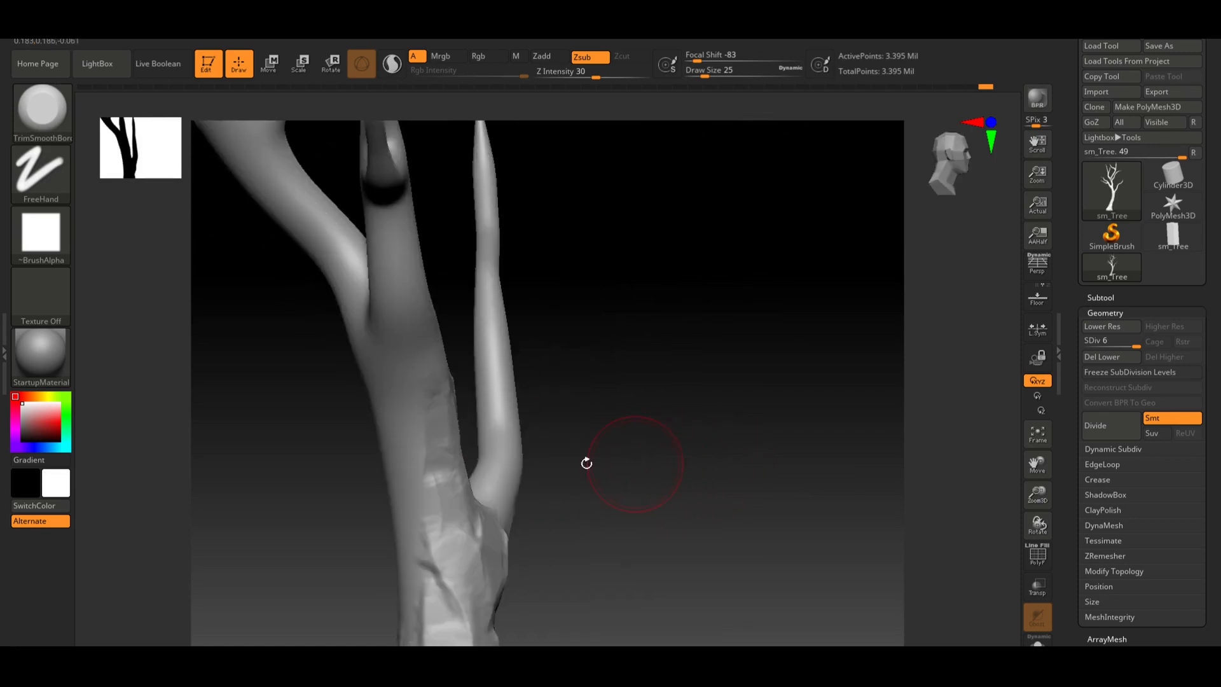
mouse_move(426, 490)
left_mouse_down()
mouse_move(422, 436)
mouse_move(420, 464)
mouse_move(403, 444)
left_mouse_up()
left_click_drag(475, 491, 530, 421)
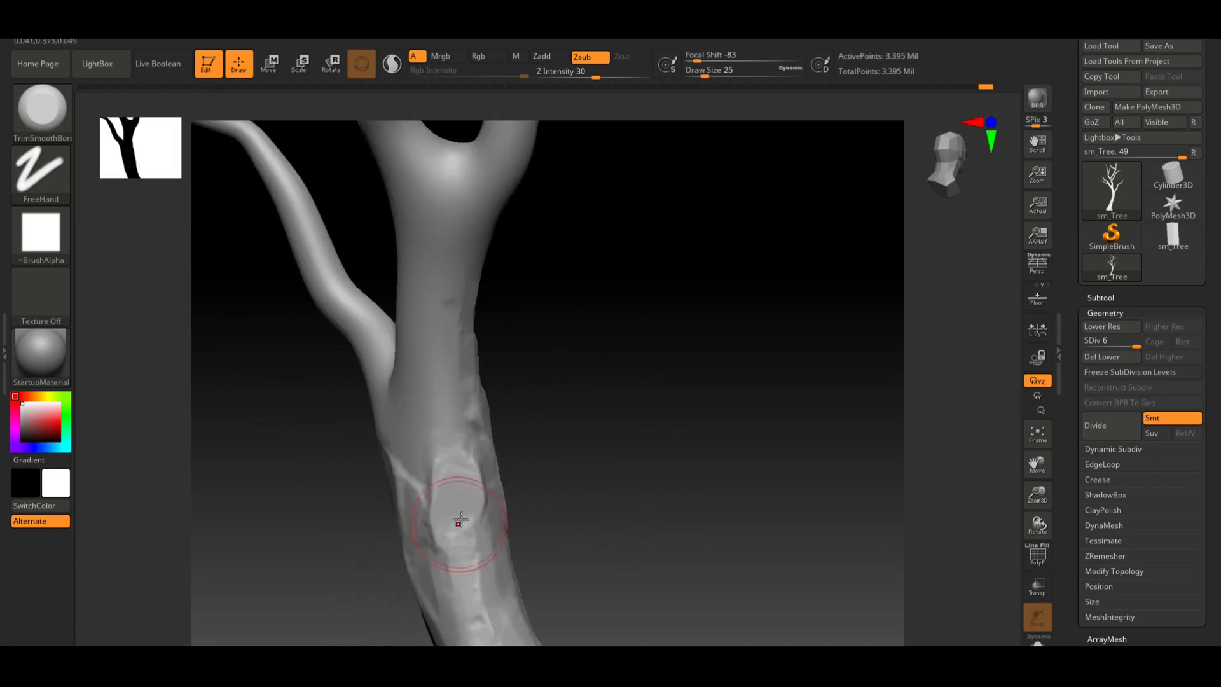
left_click_drag(472, 546, 467, 550)
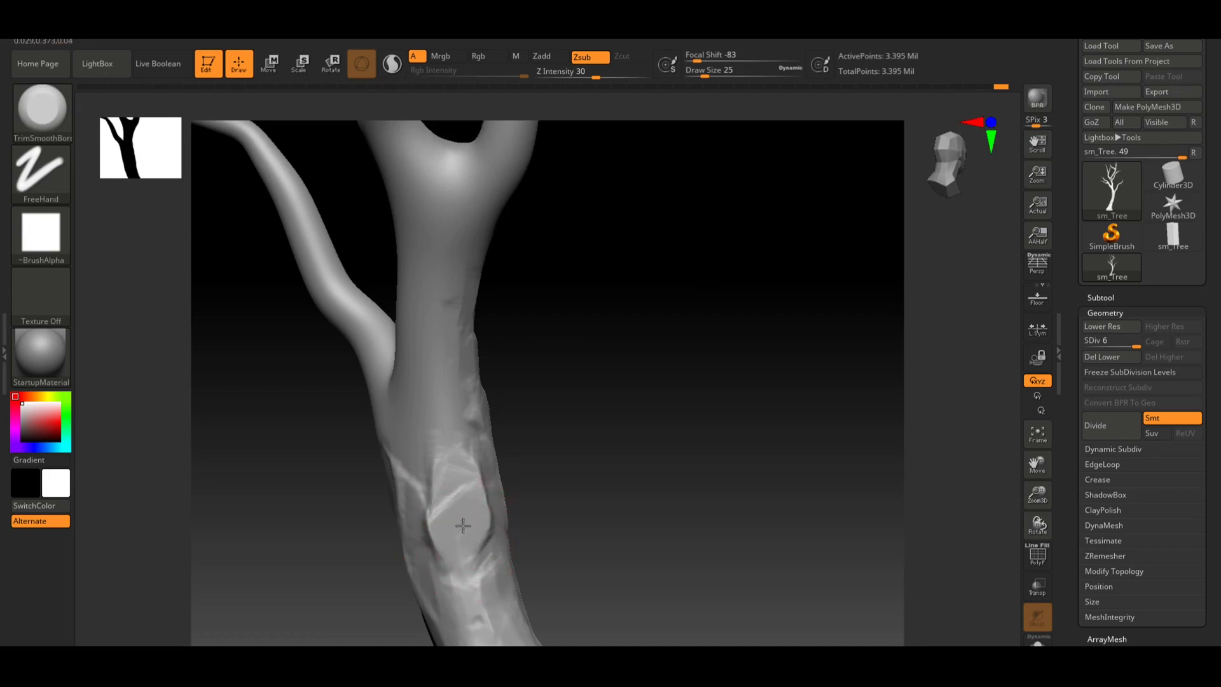
key("ctrl+z")
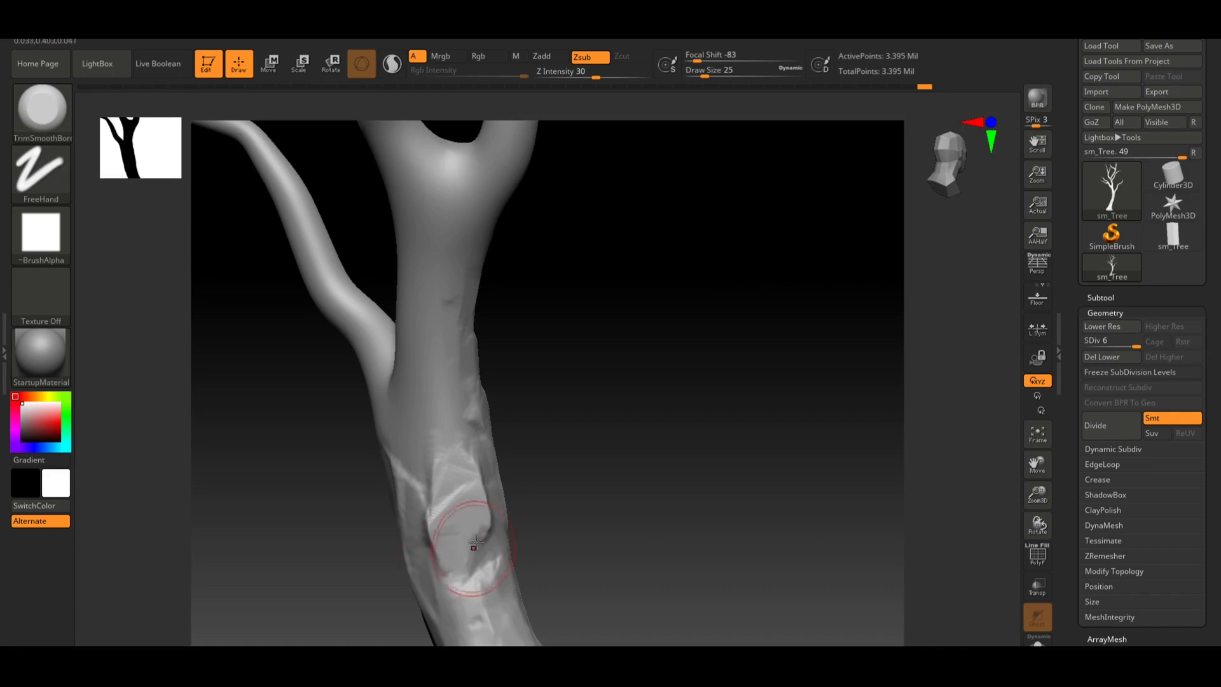
Flatten bark patches on the trunk's front face just below the fork, undoing the last stroke
left_click_drag(480, 509, 477, 513)
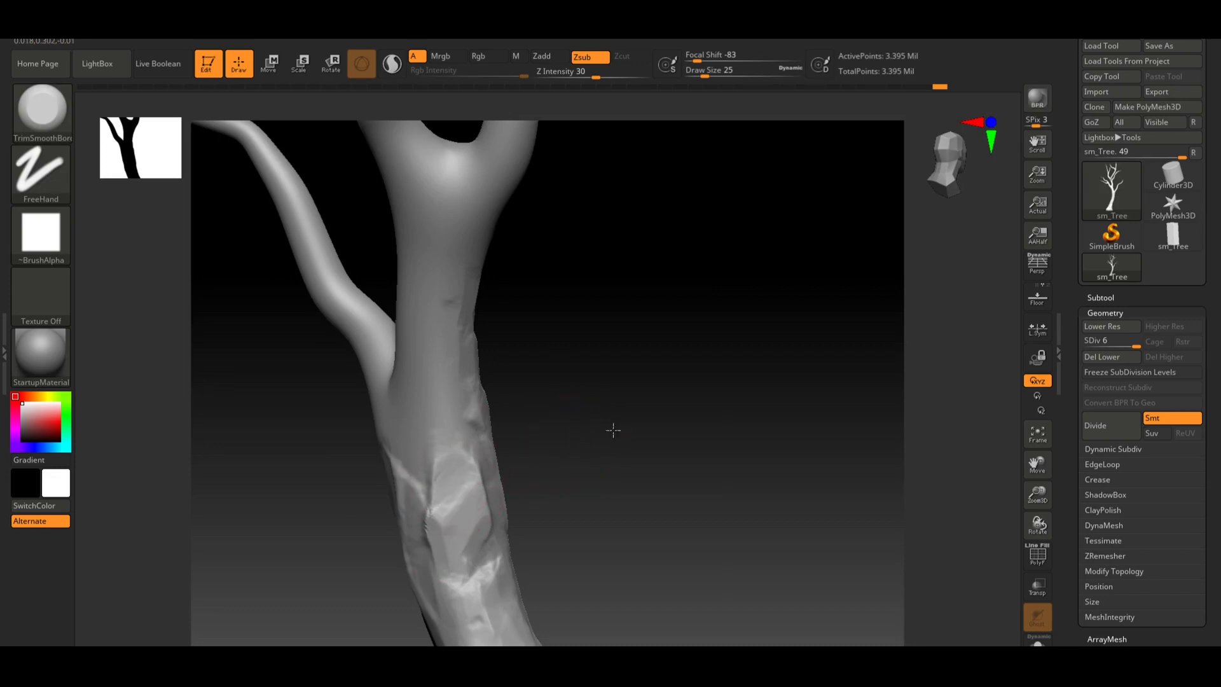
left_click_drag(613, 430, 524, 446)
mouse_move(440, 457)
left_mouse_down()
mouse_move(444, 421)
mouse_move(475, 459)
mouse_move(484, 450)
mouse_move(454, 446)
mouse_move(455, 427)
mouse_move(422, 417)
mouse_move(428, 455)
mouse_move(417, 445)
mouse_move(424, 425)
mouse_move(486, 467)
left_mouse_up()
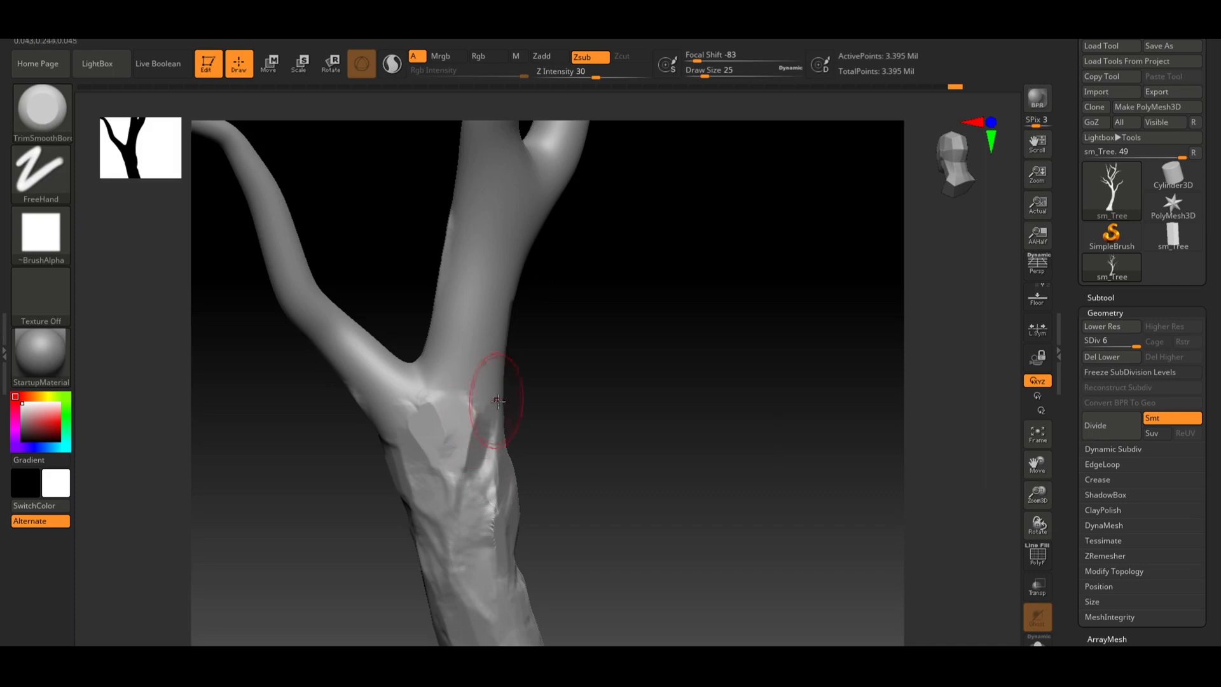
left_click_drag(548, 412, 505, 436)
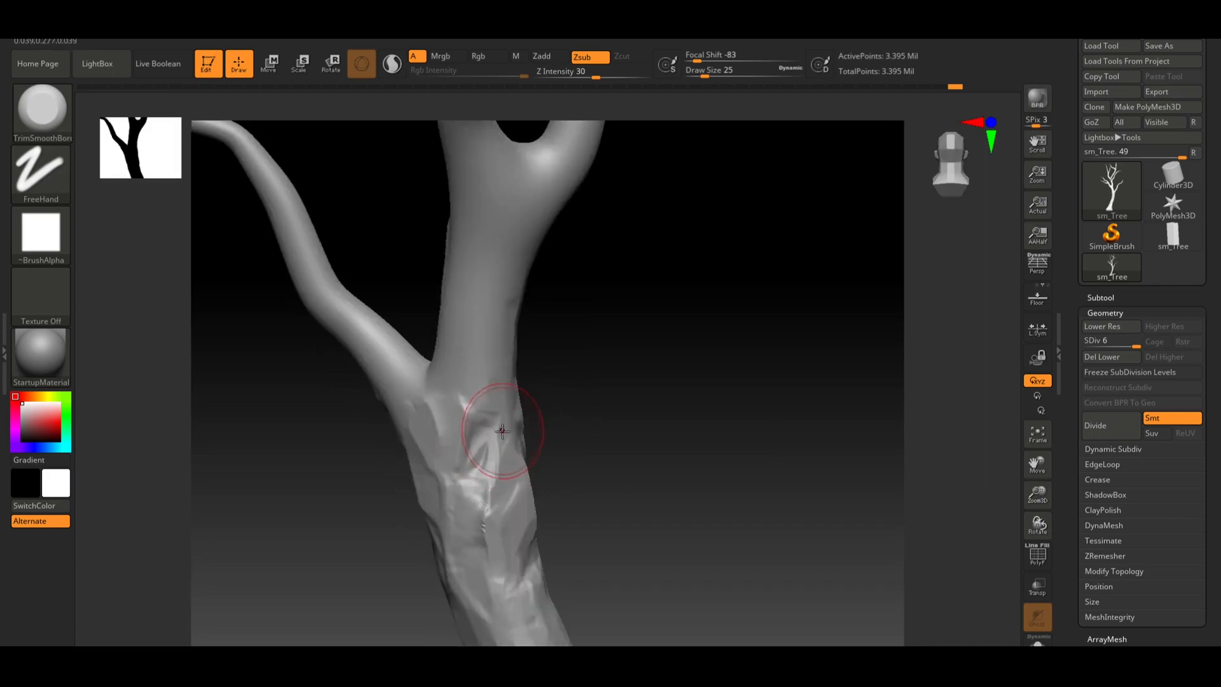
key("ctrl")
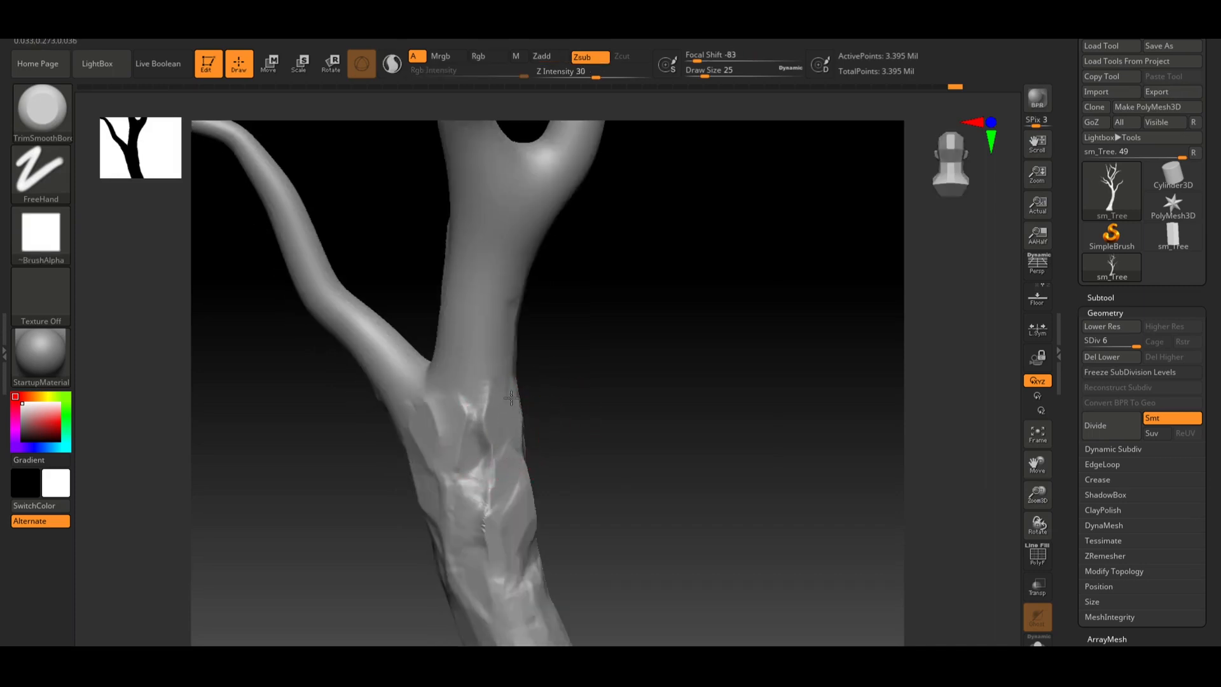
Flatten bark planes on the side and back of the trunk just below the fork
mouse_move(512, 397)
left_mouse_down()
mouse_move(484, 446)
mouse_move(499, 367)
left_mouse_up()
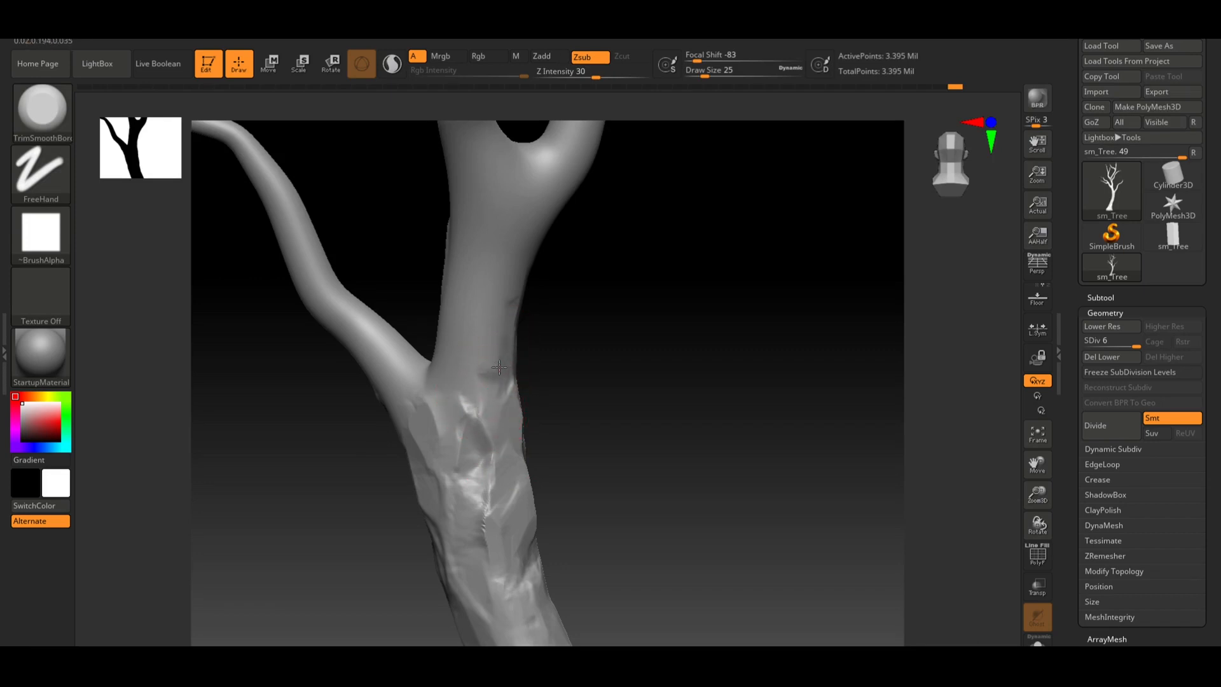
left_click_drag(586, 329, 597, 403, "alt")
mouse_move(501, 417)
left_mouse_down()
mouse_move(509, 407)
mouse_move(499, 440)
mouse_move(513, 432)
left_mouse_up()
mouse_move(503, 399)
left_mouse_down()
mouse_move(495, 439)
mouse_move(487, 431)
mouse_move(520, 413)
left_mouse_up()
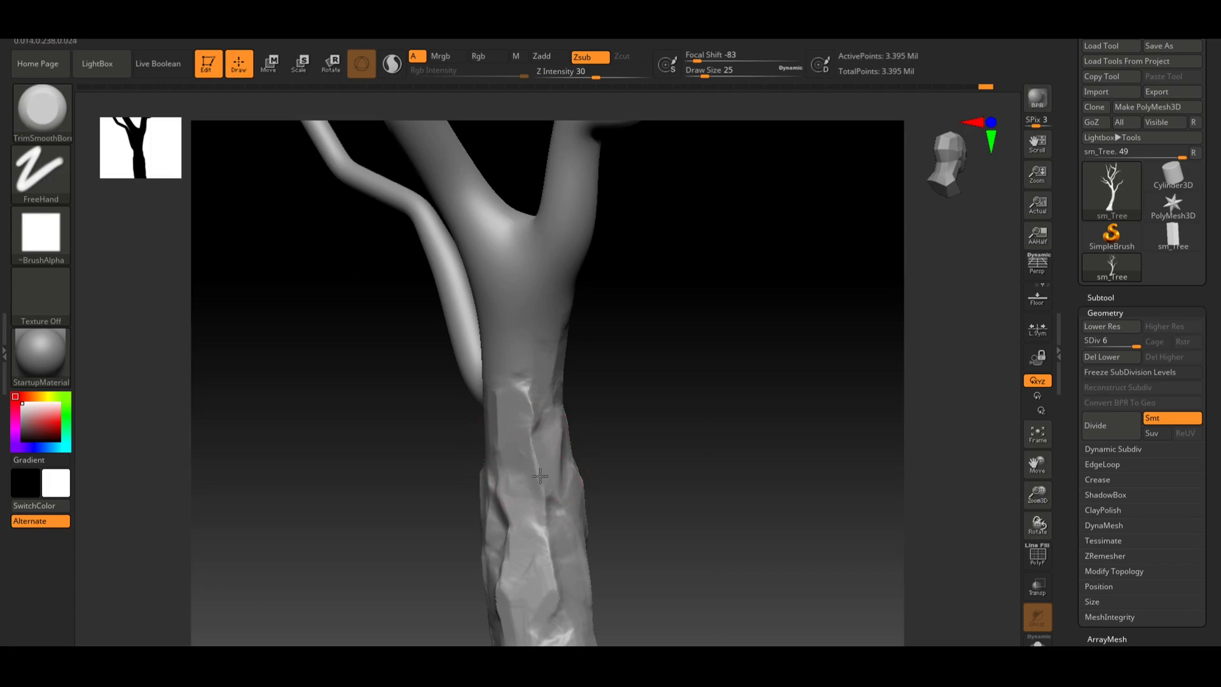
mouse_move(522, 438)
left_mouse_down()
mouse_move(538, 446)
mouse_move(534, 409)
left_mouse_up()
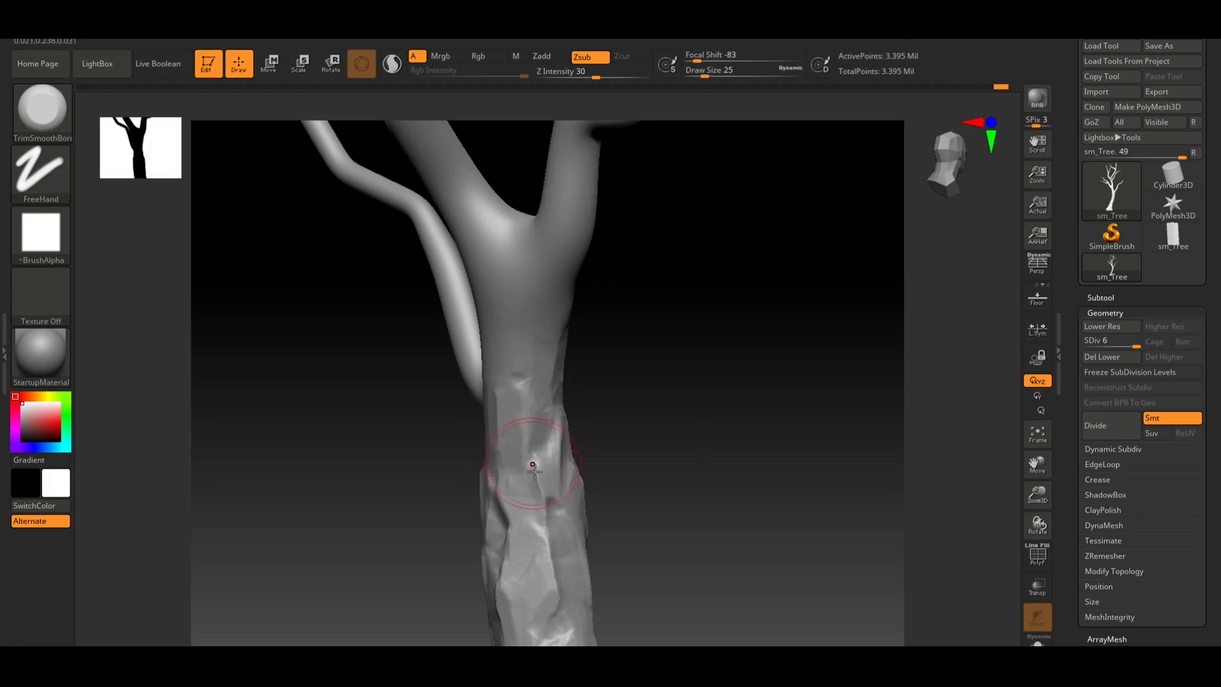
left_click_drag(535, 472, 538, 483)
Flatten a patch on the trunk section just above the lower branch fork
mouse_move(697, 470)
left_mouse_down()
mouse_move(695, 381)
mouse_move(678, 402)
mouse_move(715, 404)
mouse_move(649, 398)
mouse_move(648, 449)
mouse_move(699, 451)
left_mouse_up()
mouse_move(531, 387)
left_mouse_down()
mouse_move(556, 360)
mouse_move(560, 405)
mouse_move(545, 403)
mouse_move(557, 382)
mouse_move(550, 403)
mouse_move(513, 422)
mouse_move(553, 381)
mouse_move(549, 440)
left_mouse_up()
left_click_drag(645, 411, 748, 411)
mouse_move(512, 429)
left_mouse_down()
mouse_move(521, 407)
mouse_move(503, 412)
mouse_move(509, 382)
mouse_move(529, 367)
mouse_move(553, 297)
mouse_move(523, 337)
mouse_move(518, 325)
mouse_move(534, 318)
mouse_move(541, 344)
mouse_move(526, 325)
left_mouse_up()
left_click_drag(677, 339, 598, 332)
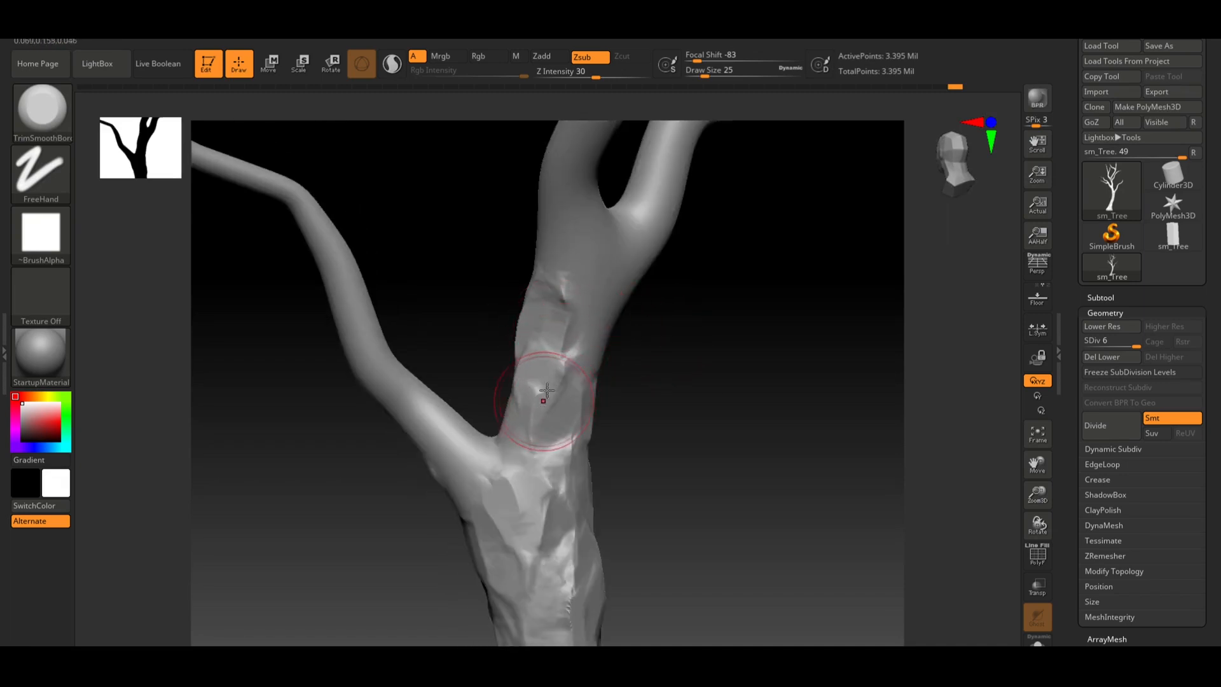
mouse_move(547, 390)
left_mouse_down()
mouse_move(530, 413)
mouse_move(518, 408)
mouse_move(518, 386)
left_mouse_up()
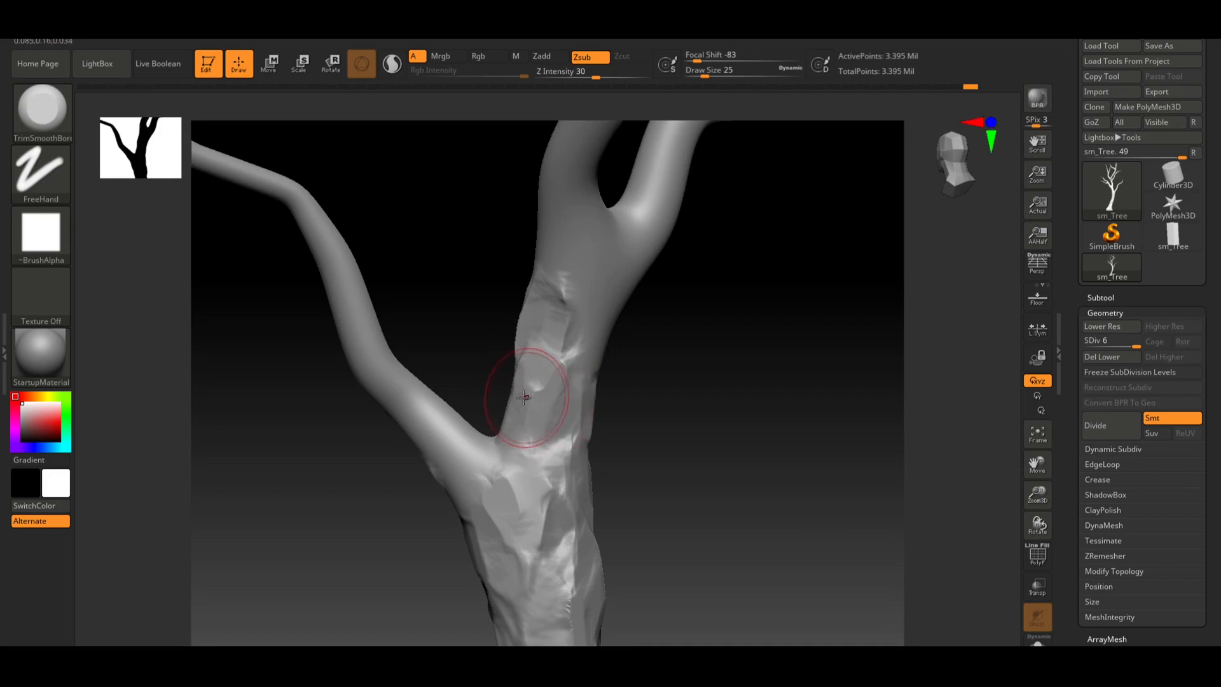
Flatten bark where the left branch joins the trunk
mouse_move(661, 367)
left_mouse_down()
mouse_move(702, 373)
mouse_move(687, 403)
mouse_move(565, 436)
left_mouse_up()
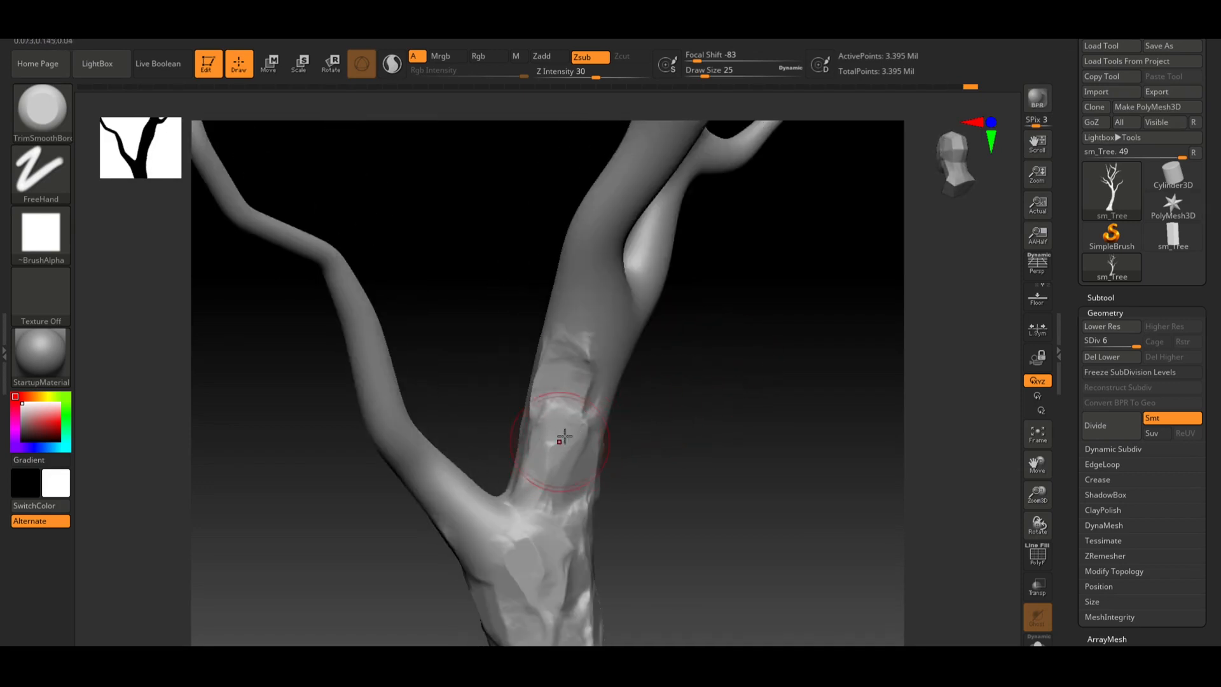
mouse_move(709, 435)
left_mouse_down()
mouse_move(689, 440)
mouse_move(711, 437)
mouse_move(581, 362)
mouse_move(599, 341)
mouse_move(574, 360)
mouse_move(582, 349)
left_mouse_up()
left_click_drag(769, 389, 621, 382, "alt")
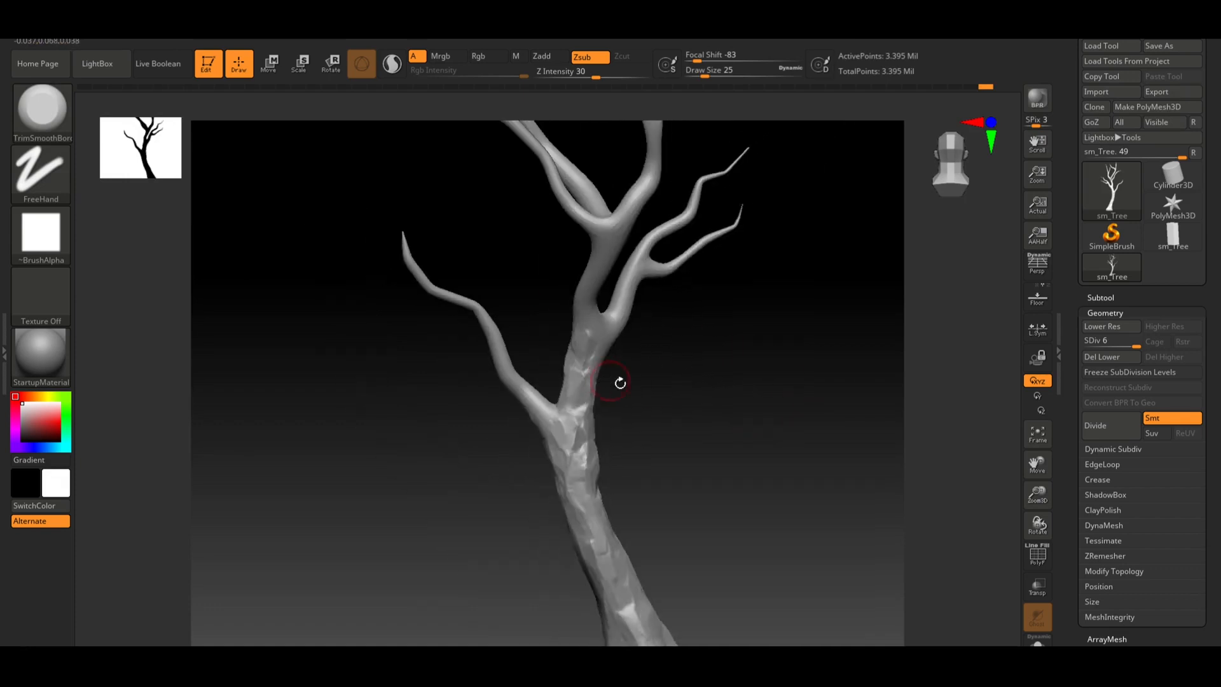
left_click_drag(689, 435, 722, 435, "alt")
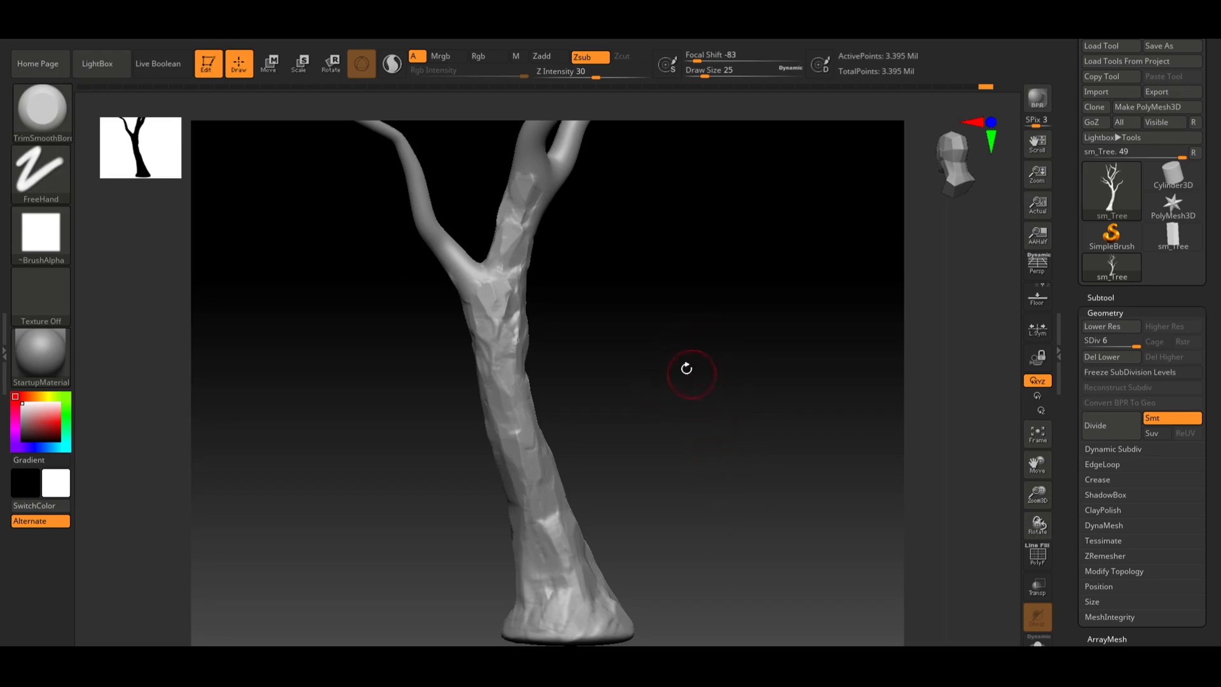
left_click_drag(686, 368, 692, 422)
left_click_drag(676, 374, 682, 417, "alt")
left_click_drag(618, 356, 719, 384, "alt")
mouse_move(450, 465)
left_mouse_down()
mouse_move(423, 467)
mouse_move(434, 451)
mouse_move(409, 441)
mouse_move(420, 459)
left_mouse_up()
left_click_drag(456, 375, 445, 391)
left_click_drag(400, 463, 414, 452)
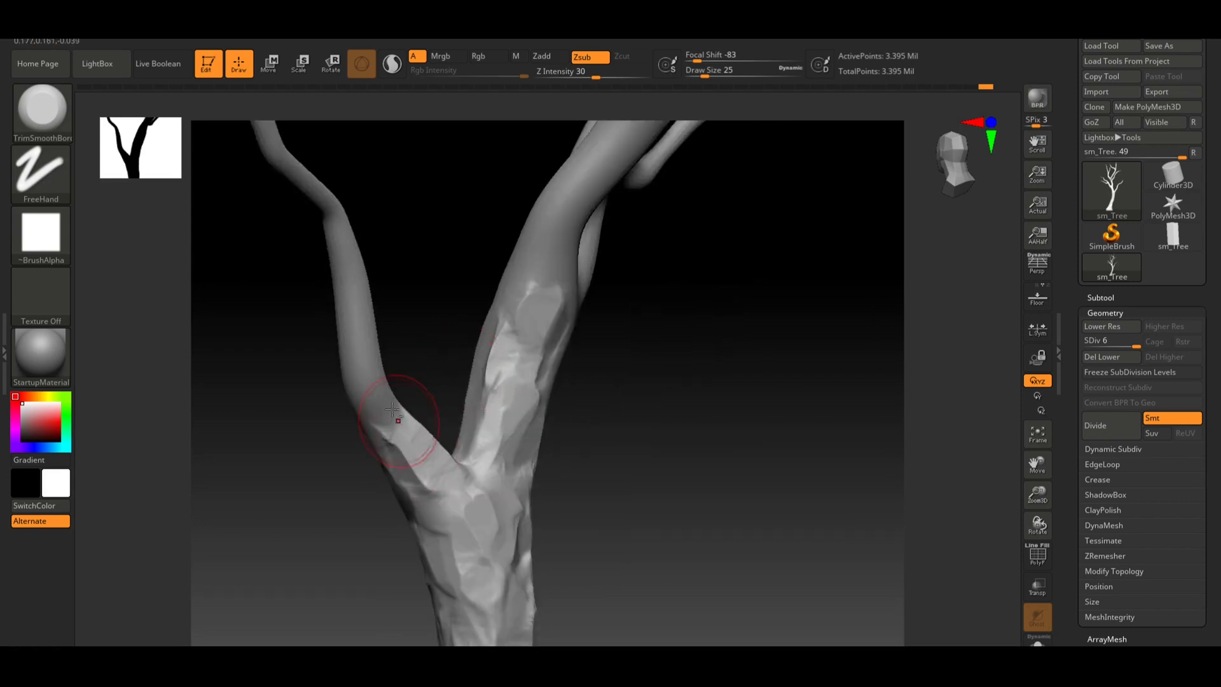
mouse_move(392, 410)
left_mouse_down()
mouse_move(424, 470)
mouse_move(396, 433)
mouse_move(401, 447)
left_mouse_up()
left_click_drag(448, 376, 413, 415)
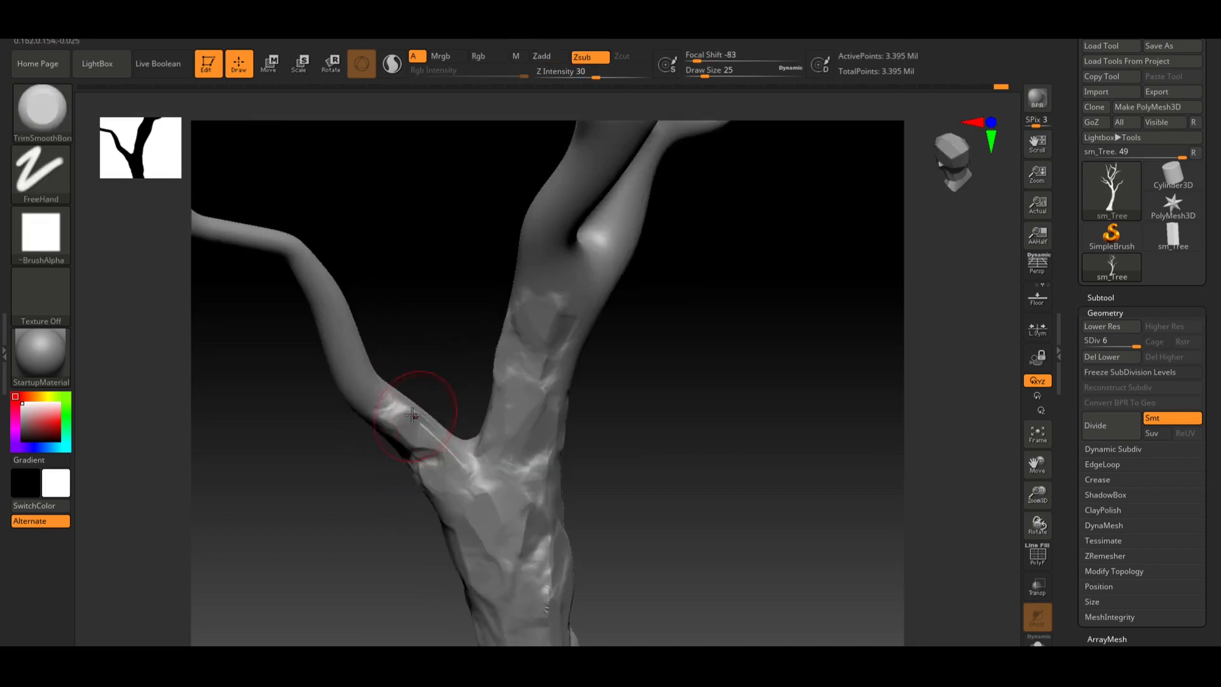
Flatten bark planes along the lower part of the right branch above the fork
left_click_drag(451, 376, 544, 407)
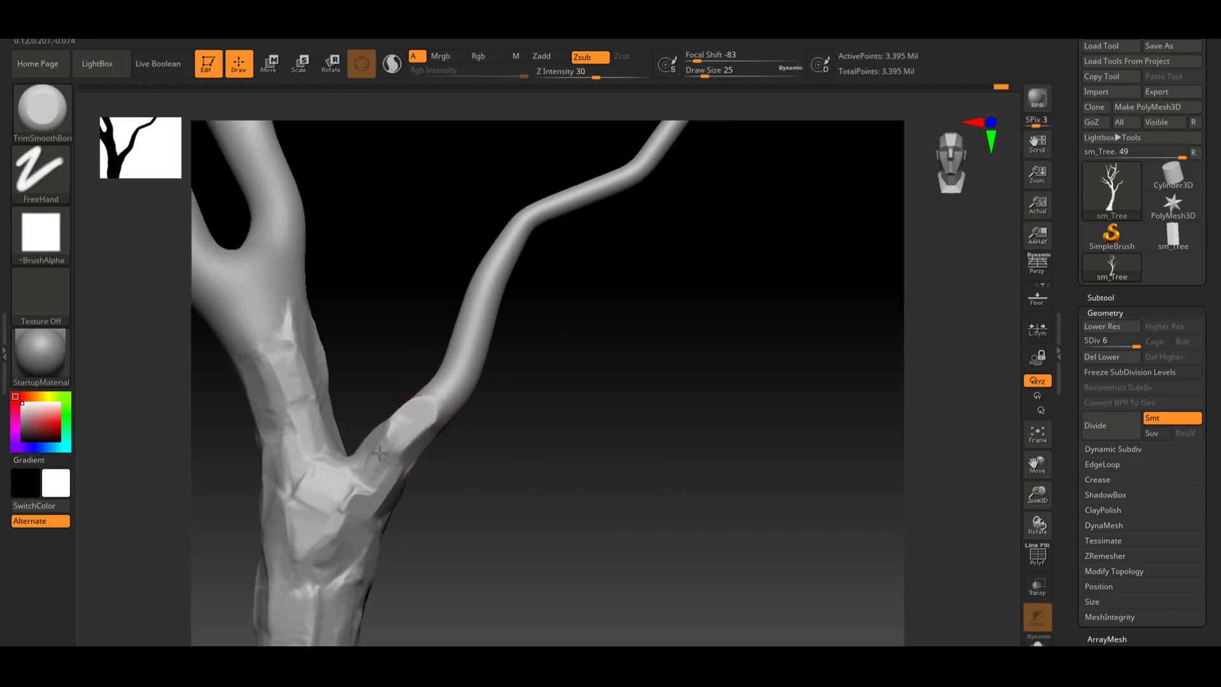
mouse_move(502, 473)
left_mouse_down()
mouse_move(539, 473)
mouse_move(432, 425)
mouse_move(513, 420)
mouse_move(456, 394)
mouse_move(459, 361)
left_mouse_up()
mouse_move(522, 372)
left_mouse_down()
mouse_move(528, 352)
mouse_move(515, 376)
left_mouse_up()
left_click_drag(452, 415, 464, 359)
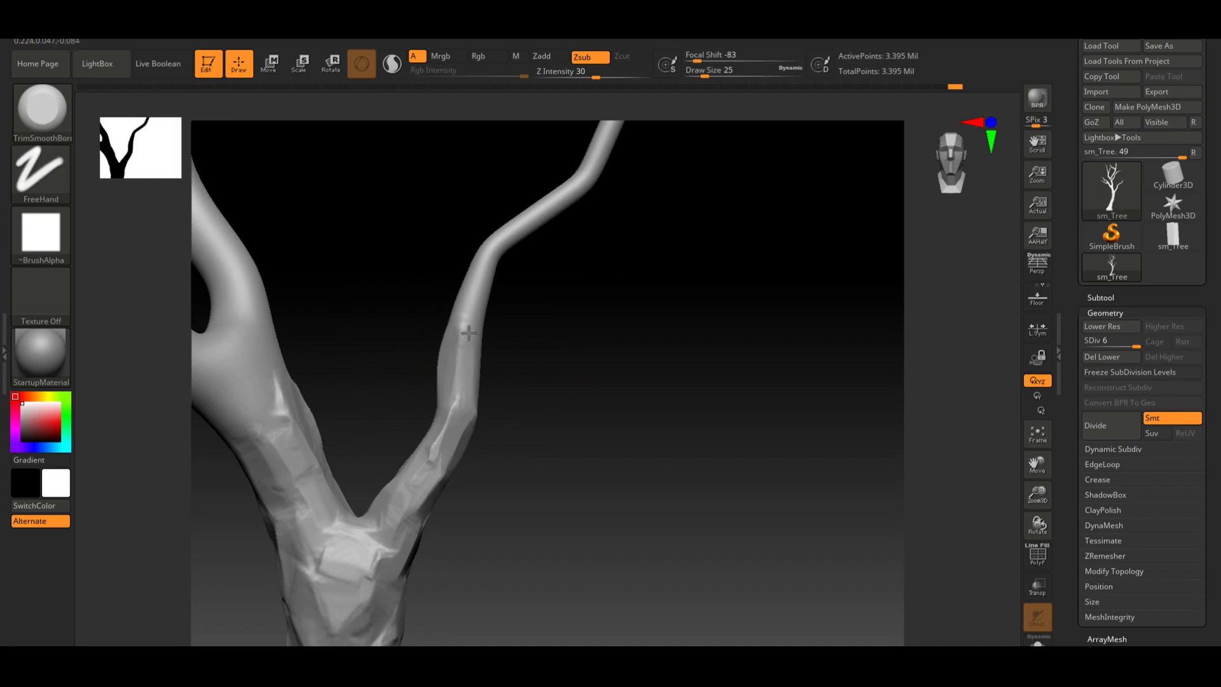
left_click_drag(450, 369, 489, 411)
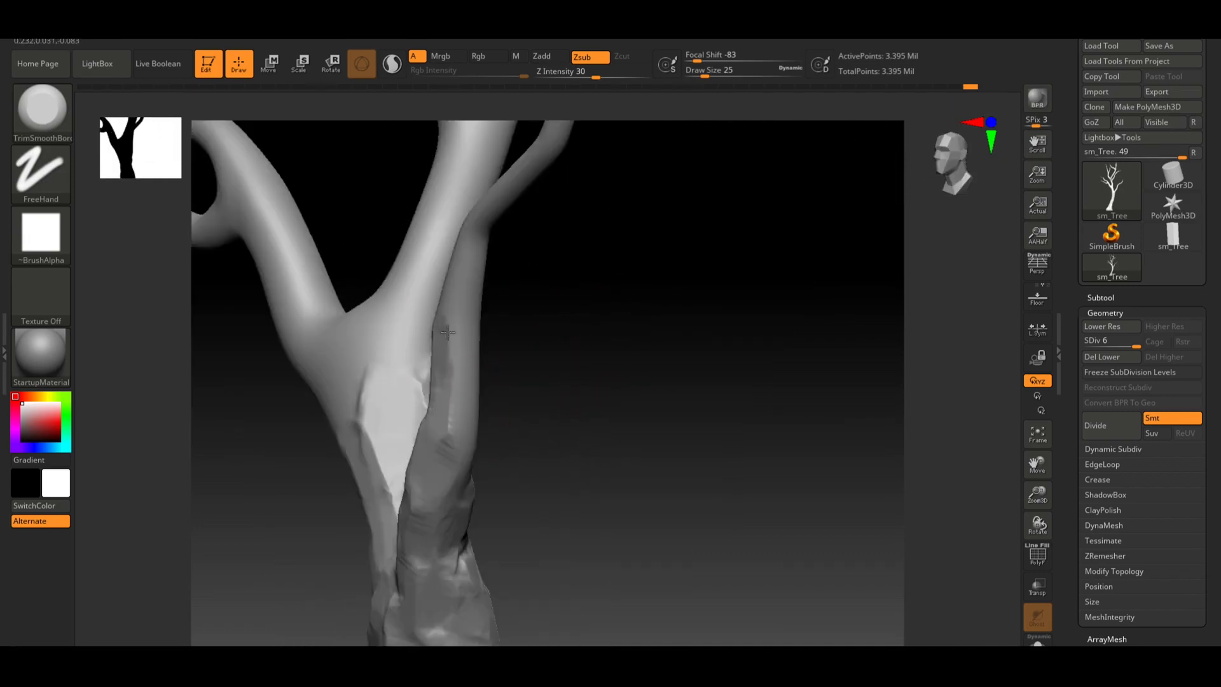
left_click_drag(452, 336, 473, 315)
right_click_drag(477, 247, 528, 267)
left_click_drag(443, 330, 449, 296)
right_click_drag(413, 302, 433, 309)
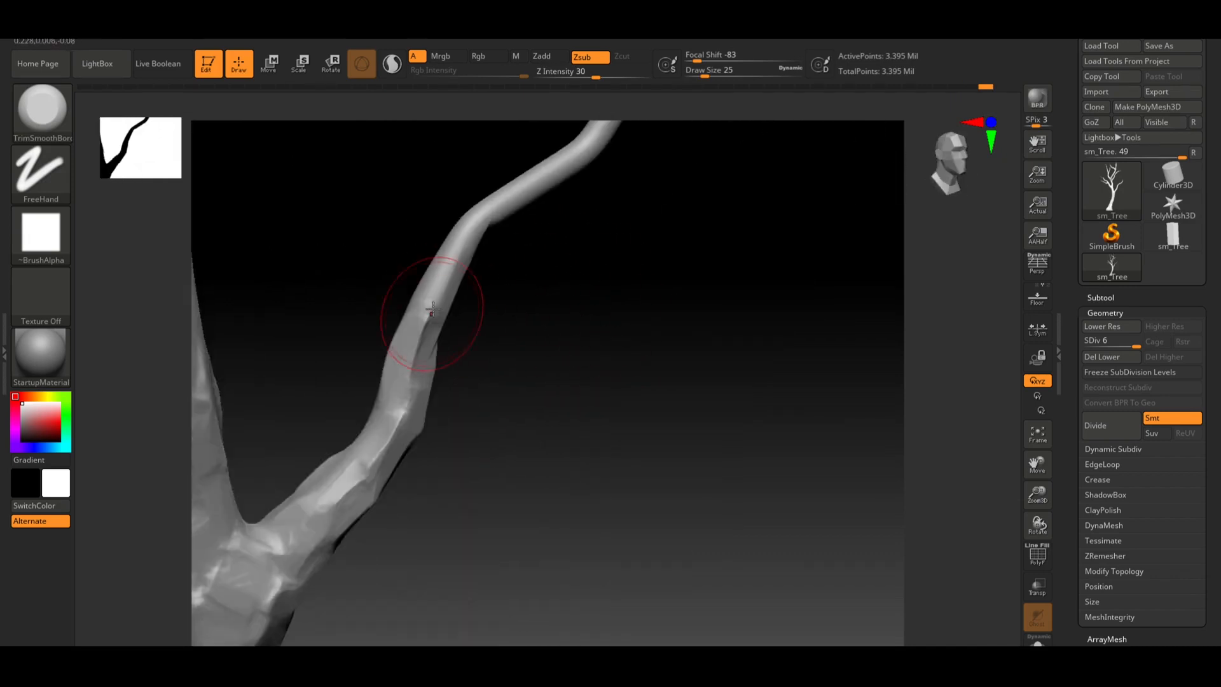
left_click_drag(436, 287, 449, 261)
Set the draw size to 49 and flatten bark on the upper trunk below the second fork
mouse_move(495, 278)
left_mouse_down()
mouse_move(573, 375)
mouse_move(626, 382)
left_mouse_up()
mouse_move(438, 410)
left_mouse_down()
mouse_move(426, 493)
mouse_move(431, 408)
left_mouse_up()
left_click_drag(421, 473, 431, 400)
mouse_move(419, 533)
left_mouse_down()
mouse_move(415, 513)
mouse_move(430, 542)
left_mouse_up()
mouse_move(430, 542)
right_mouse_down()
mouse_move(414, 538)
mouse_move(608, 469)
mouse_move(605, 374)
mouse_move(501, 407)
mouse_move(570, 341)
mouse_move(654, 423)
mouse_move(610, 449)
mouse_move(480, 403)
mouse_move(635, 414)
mouse_move(502, 311)
right_mouse_up()
key("s")
left_click_drag(430, 379, 434, 380)
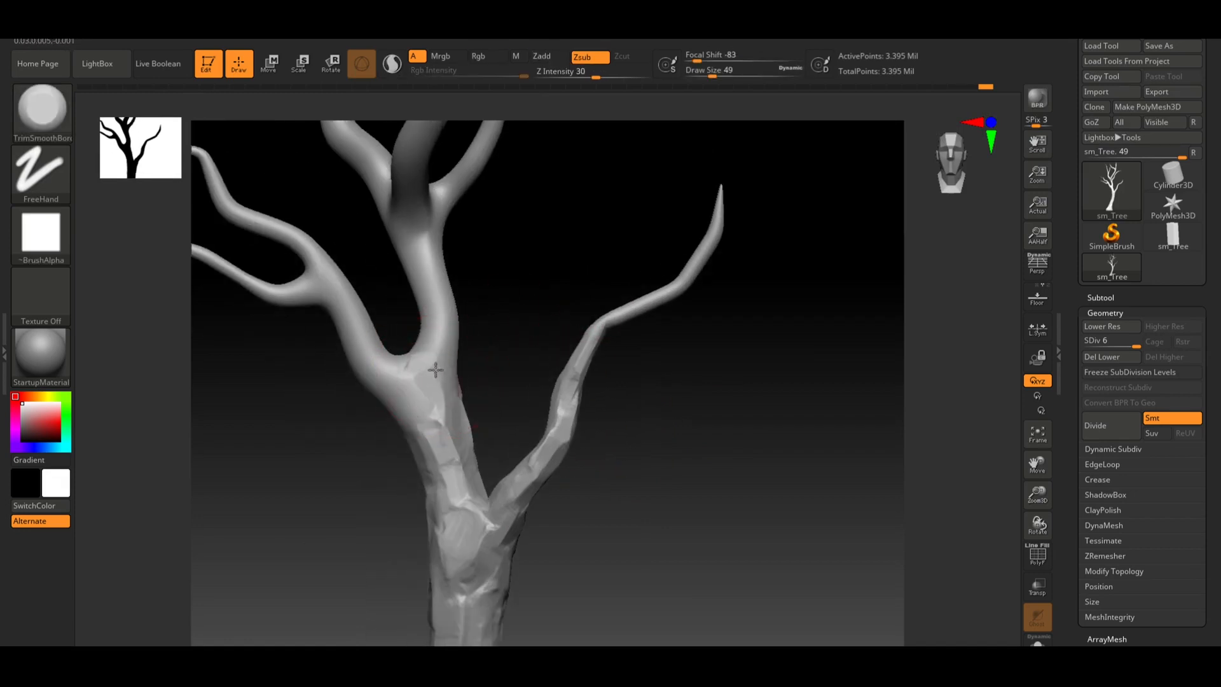
right_click_drag(447, 301, 444, 292)
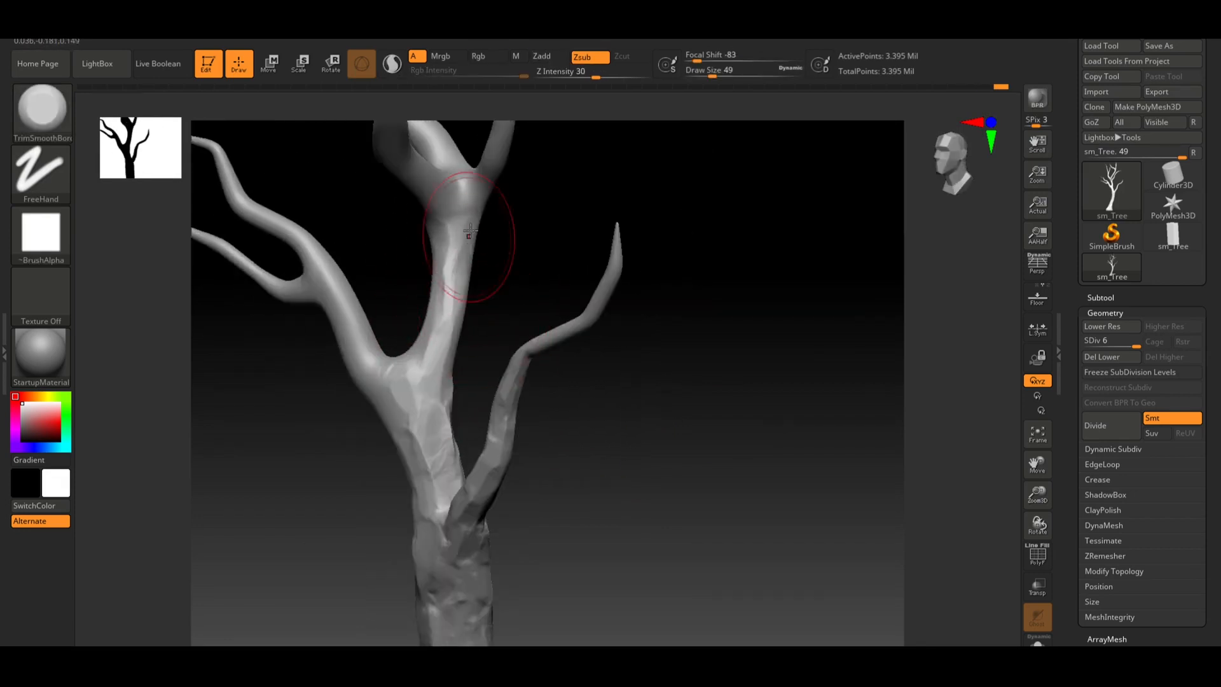
right_click_drag(469, 240, 449, 306)
left_click_drag(435, 351, 429, 387)
right_click_drag(430, 375, 451, 325)
left_click_drag(448, 347, 446, 314)
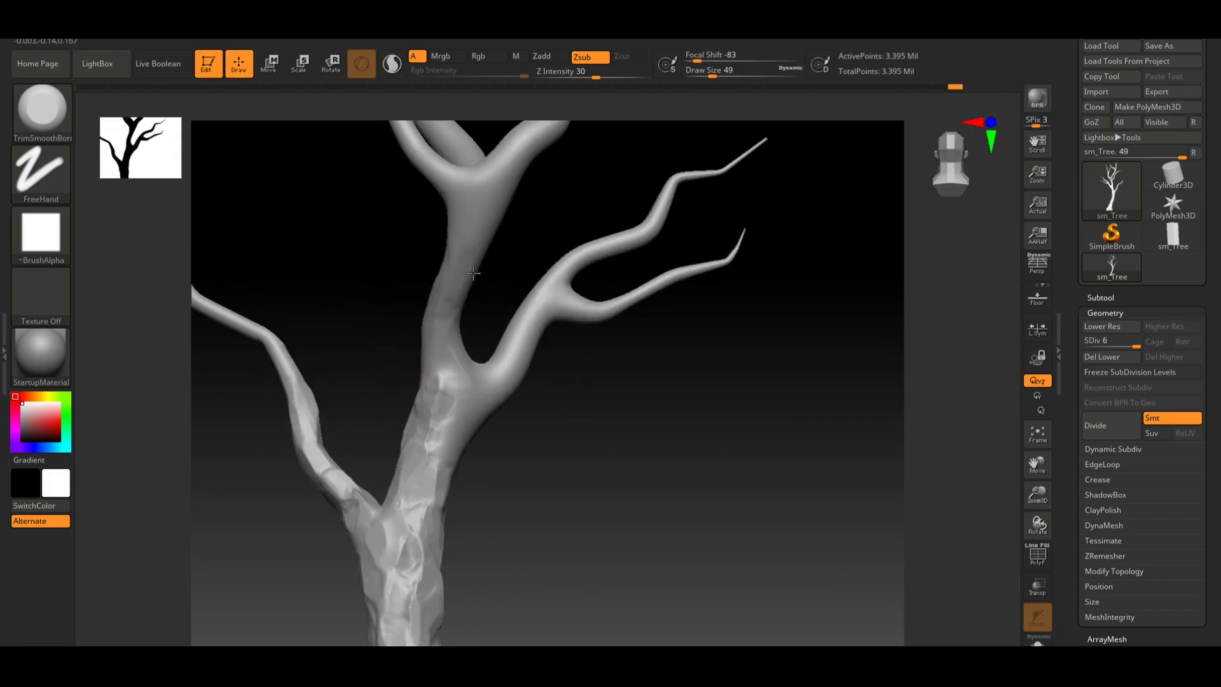
Set the draw size to 35 and flatten bark around the upper fork of the trunk
key("s")
mouse_move(520, 383)
left_mouse_down()
mouse_move(475, 372)
mouse_move(429, 500)
left_mouse_up()
right_click_drag(439, 495, 535, 460)
mouse_move(478, 433)
left_mouse_down()
mouse_move(490, 419)
mouse_move(485, 435)
left_mouse_up()
right_click_drag(493, 416, 564, 371)
mouse_move(532, 354)
left_mouse_down()
mouse_move(565, 297)
mouse_move(541, 330)
left_mouse_up()
mouse_move(563, 333)
right_mouse_down()
mouse_move(648, 346)
mouse_move(540, 360)
right_mouse_up()
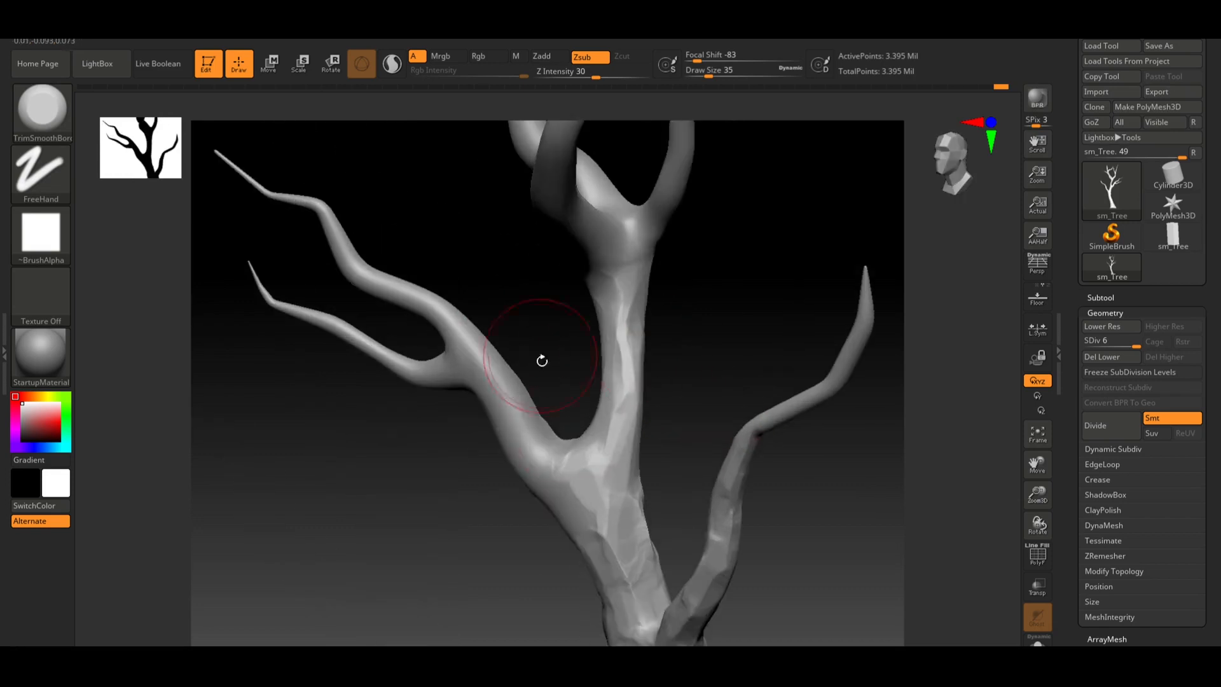
Flatten bark where the left side branches split from the limb
mouse_move(541, 452)
left_mouse_down()
mouse_move(486, 382)
mouse_move(534, 447)
mouse_move(523, 438)
left_mouse_up()
right_click_drag(534, 474, 509, 486)
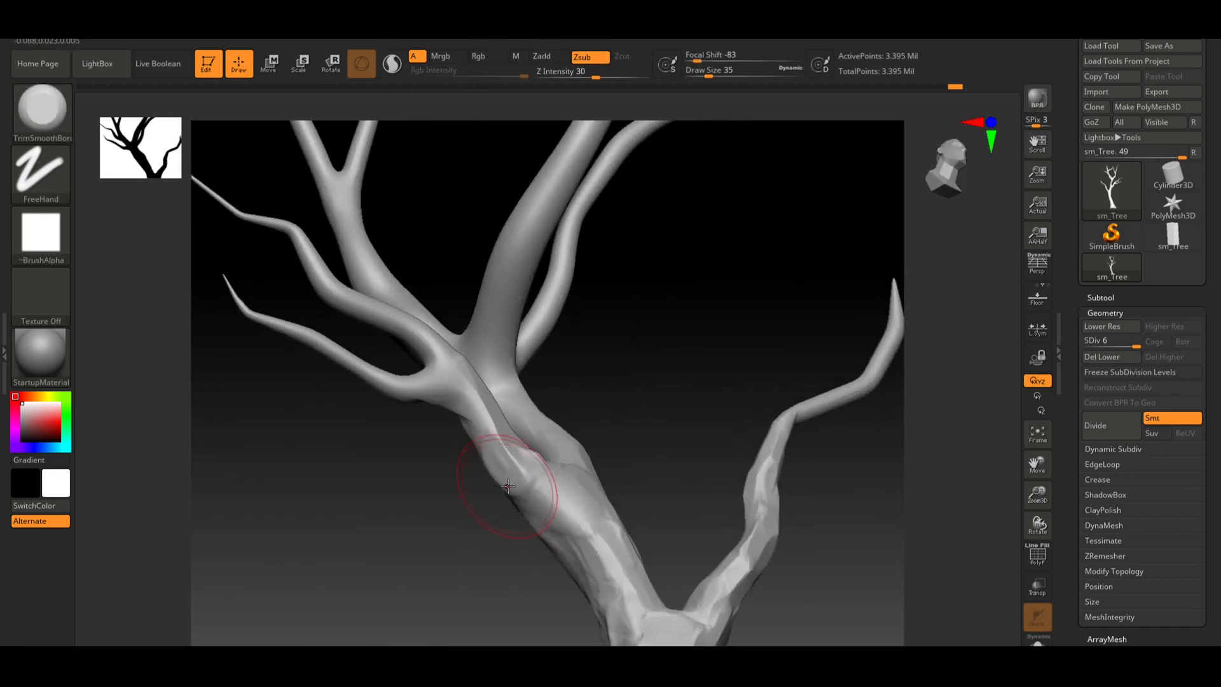
mouse_move(508, 486)
left_mouse_down()
mouse_move(526, 491)
mouse_move(505, 457)
left_mouse_up()
mouse_move(505, 456)
right_mouse_down()
mouse_move(494, 471)
mouse_move(503, 437)
right_mouse_up()
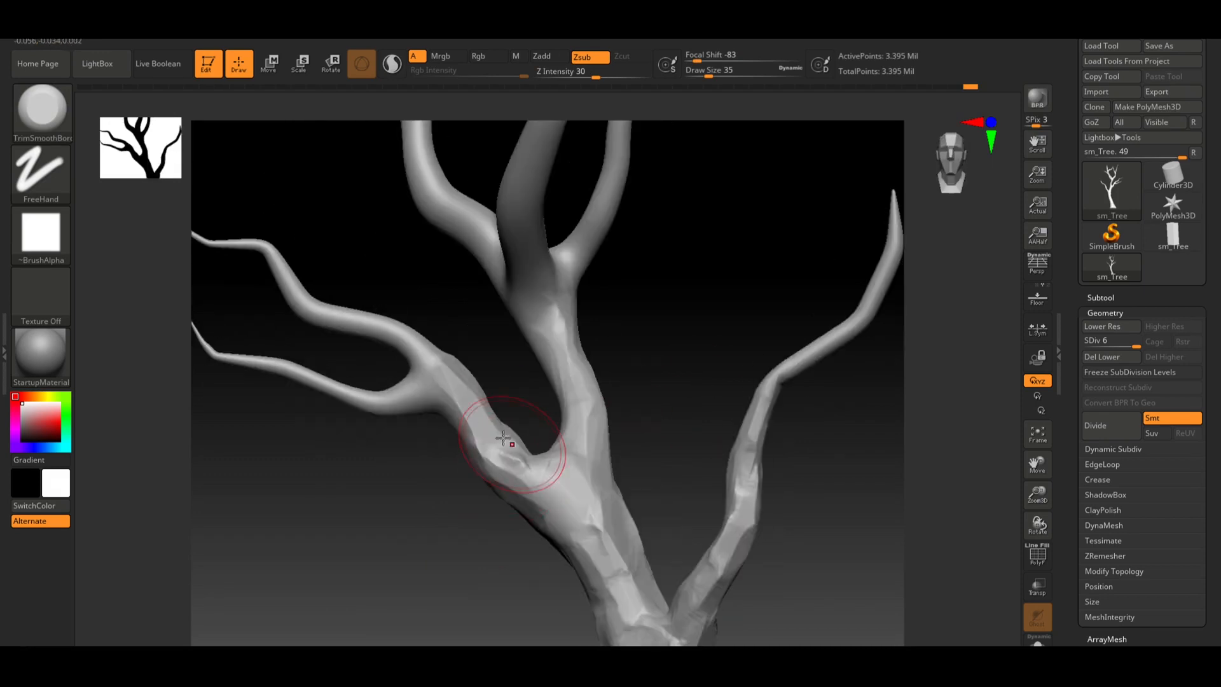
mouse_move(503, 438)
left_mouse_down()
mouse_move(464, 426)
mouse_move(466, 415)
left_mouse_up()
right_click_drag(469, 415, 539, 395)
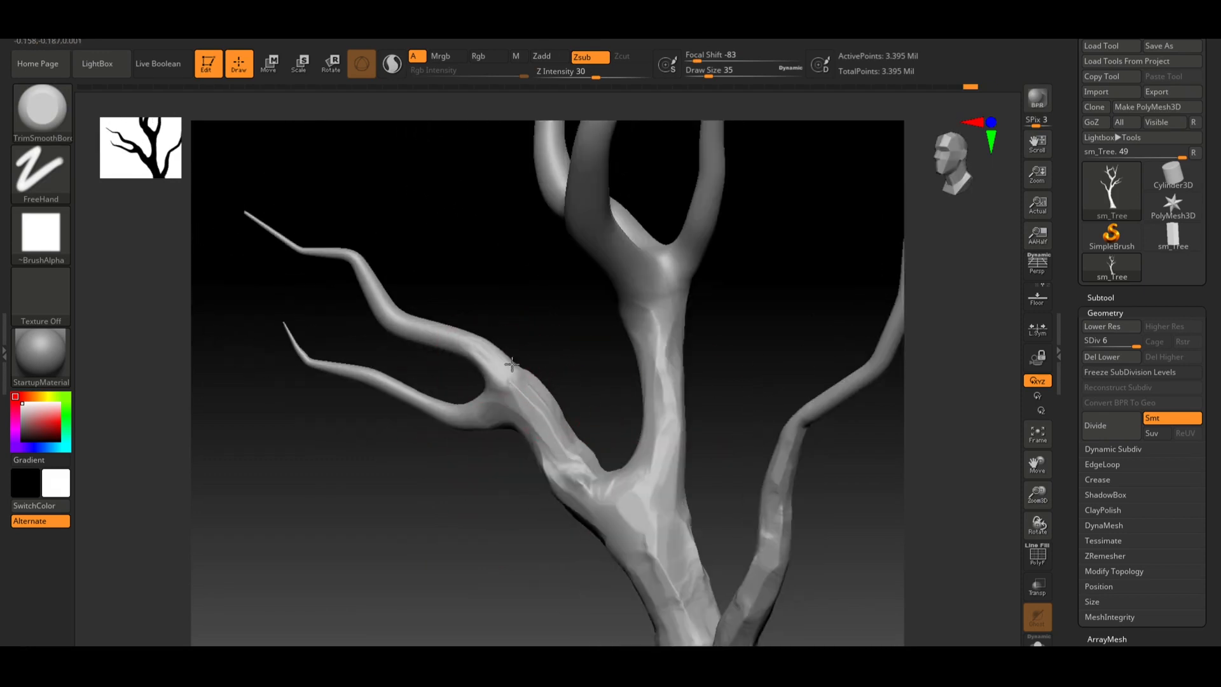
Flatten bark along the thin side branches and their junction with the limb
right_click_drag(488, 305, 604, 296)
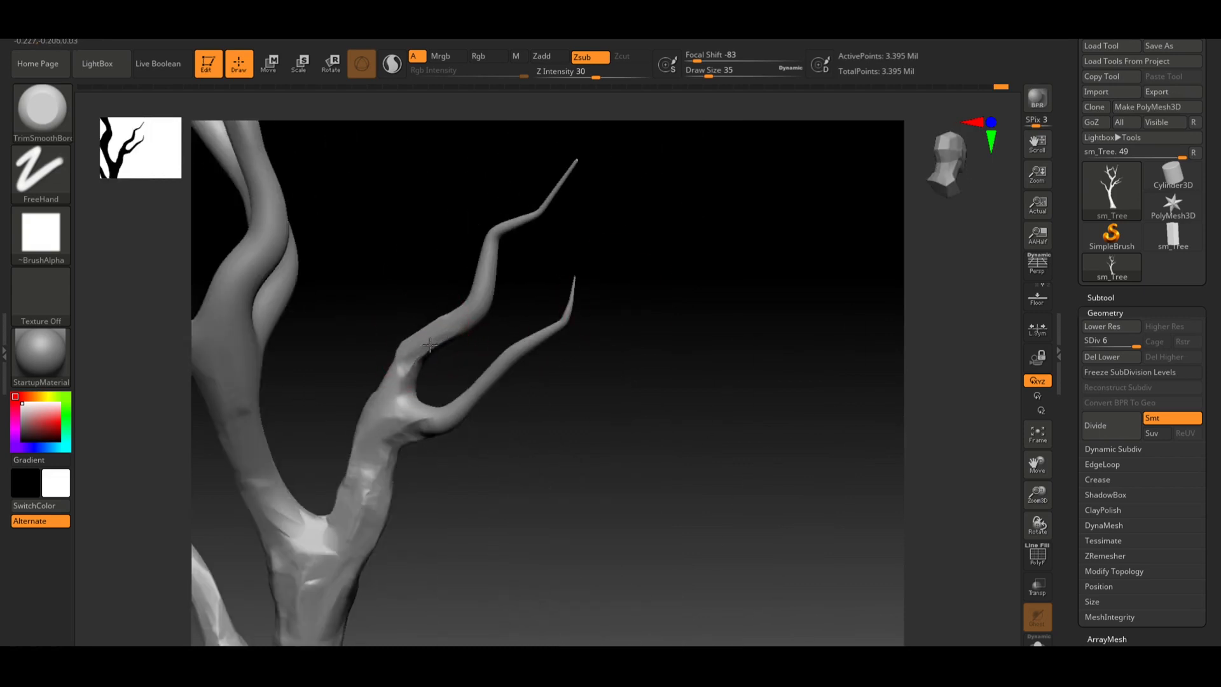
right_click_drag(463, 409, 490, 401)
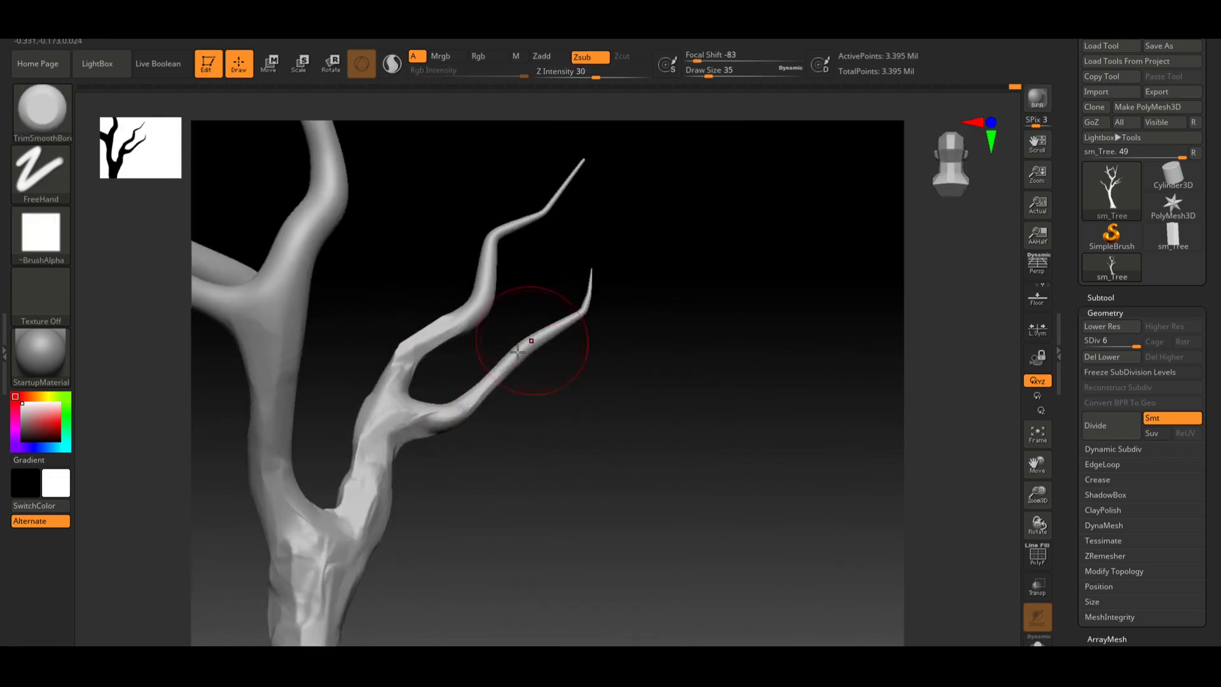
right_click_drag(518, 349, 667, 389)
mouse_move(655, 384)
left_mouse_down("alt")
mouse_move(646, 373)
mouse_move(652, 433)
left_mouse_up("alt")
left_click_drag(496, 409, 529, 405, "shift")
mouse_move(661, 458)
left_mouse_down("alt")
mouse_move(665, 404)
mouse_move(636, 435)
left_mouse_up("alt")
left_click_drag(581, 308, 563, 394, "alt")
mouse_move(454, 340)
left_mouse_down()
mouse_move(464, 259)
mouse_move(517, 190)
left_mouse_up()
left_click_drag(690, 292, 601, 300)
mouse_move(545, 303)
left_mouse_down()
mouse_move(538, 335)
mouse_move(575, 383)
left_mouse_up()
mouse_move(628, 385)
left_mouse_down()
mouse_move(646, 299)
mouse_move(641, 376)
left_mouse_up()
left_click_drag(642, 372, 663, 256)
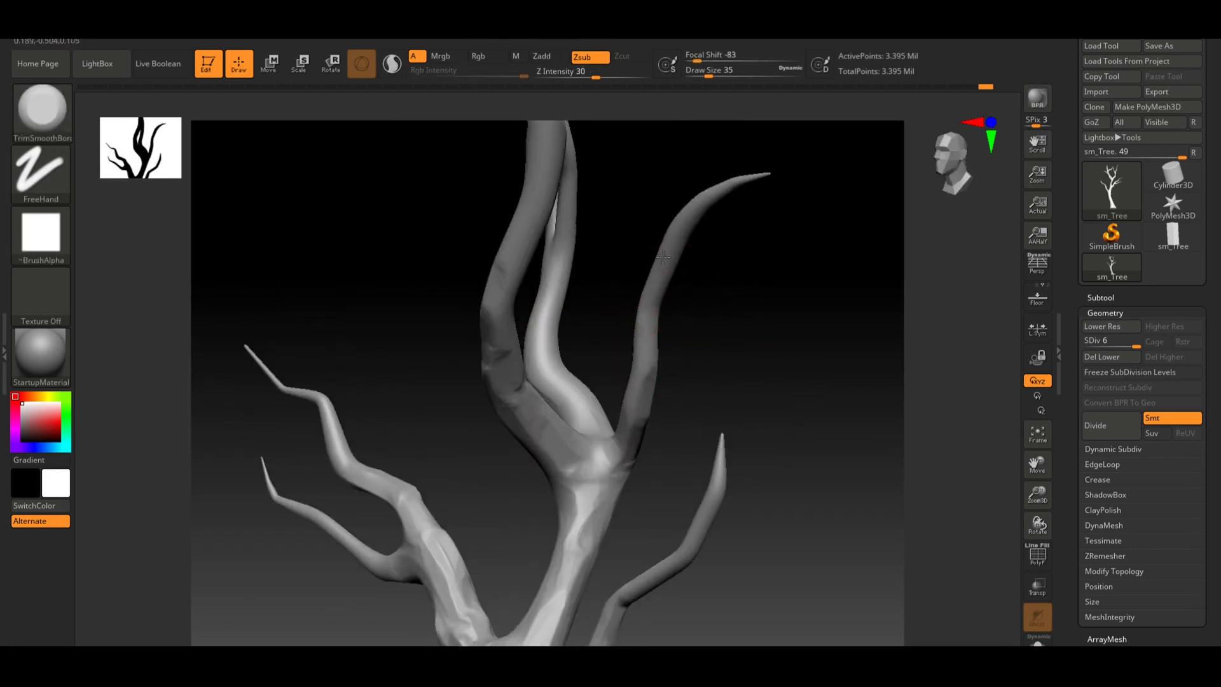
Flatten bark on the upper branches and the fork near the crown
left_click_drag(826, 340, 639, 344)
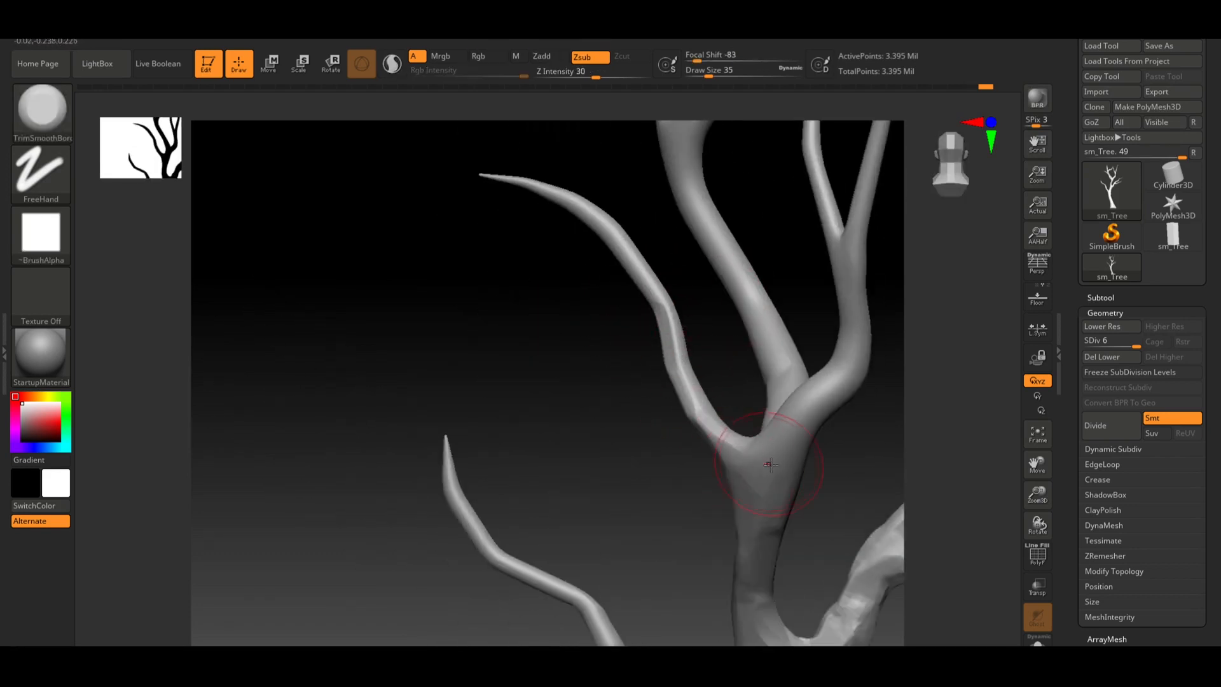
left_click_drag(831, 392, 797, 407)
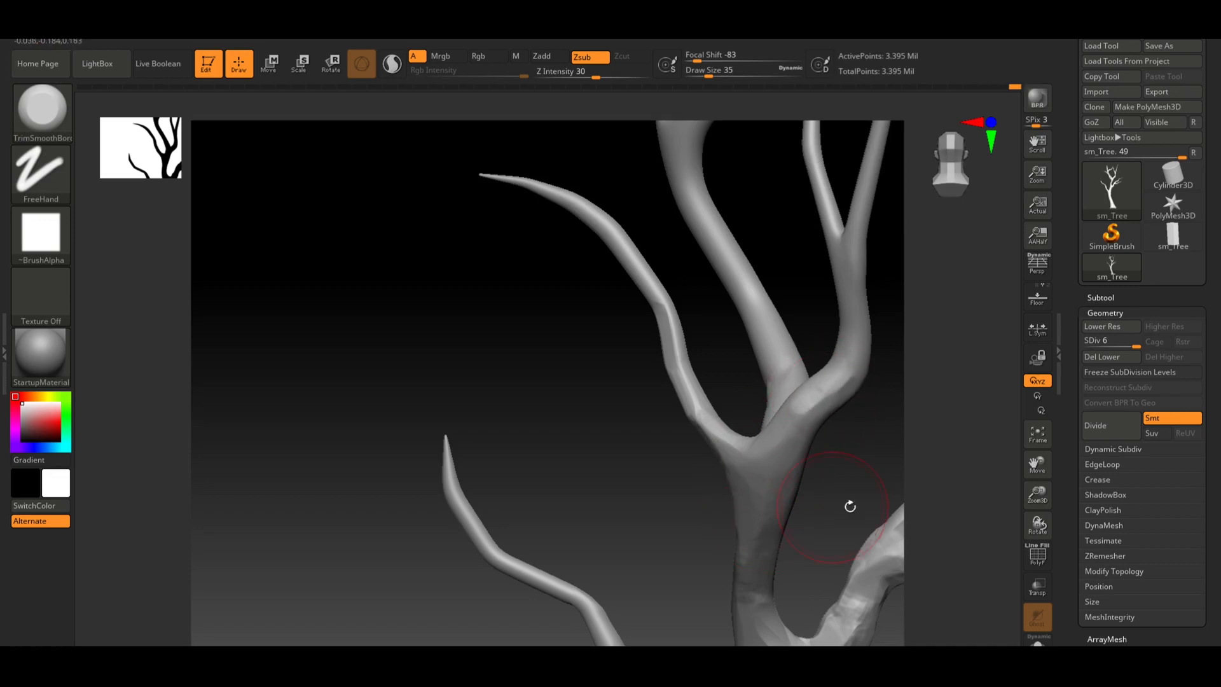
left_click_drag(850, 506, 614, 331)
left_click_drag(741, 284, 676, 439, "alt")
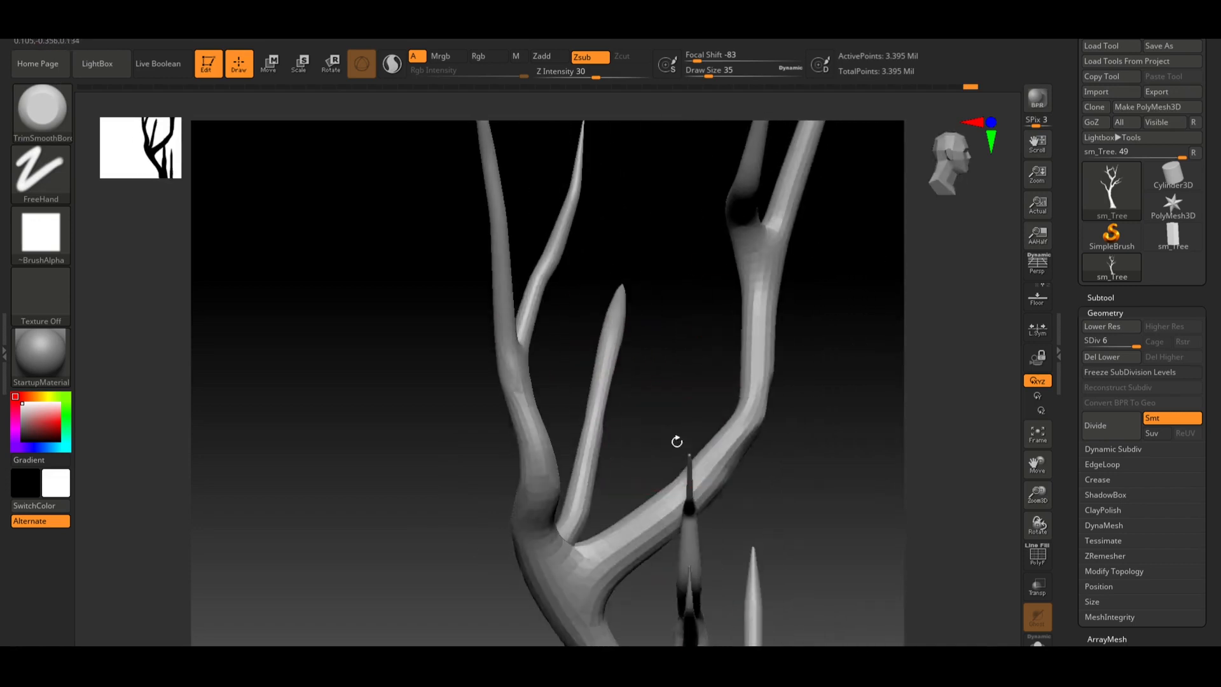
left_click_drag(502, 368, 561, 411)
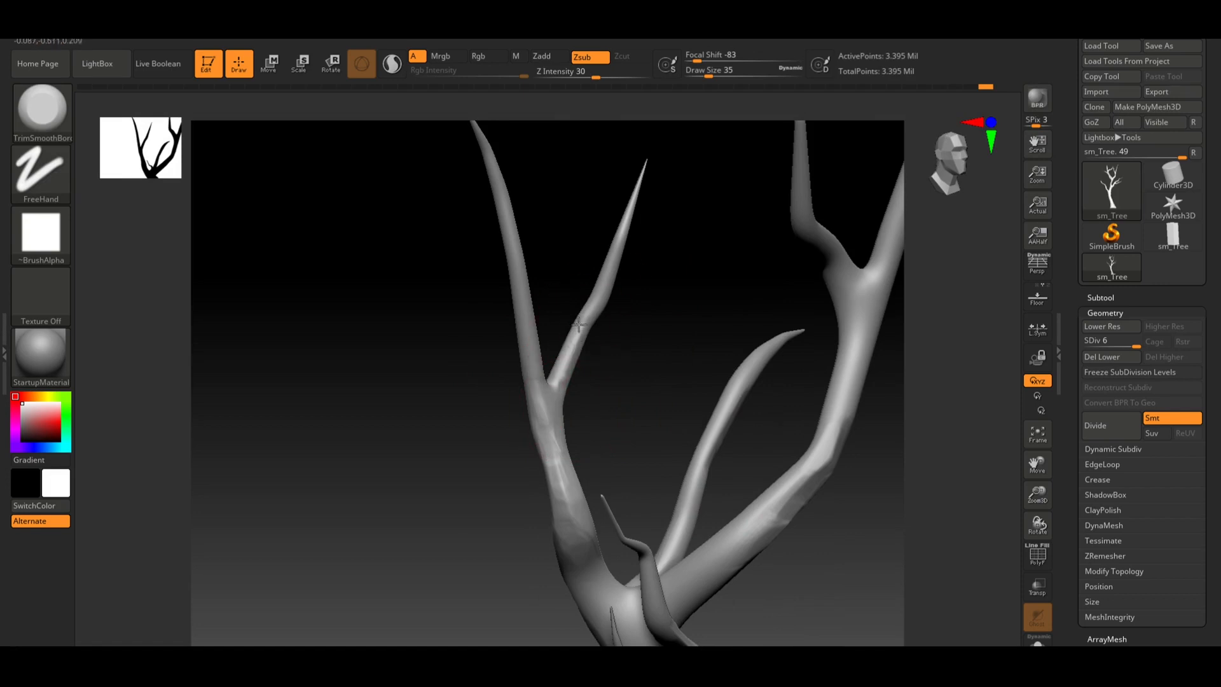
left_click_drag(627, 180, 722, 382)
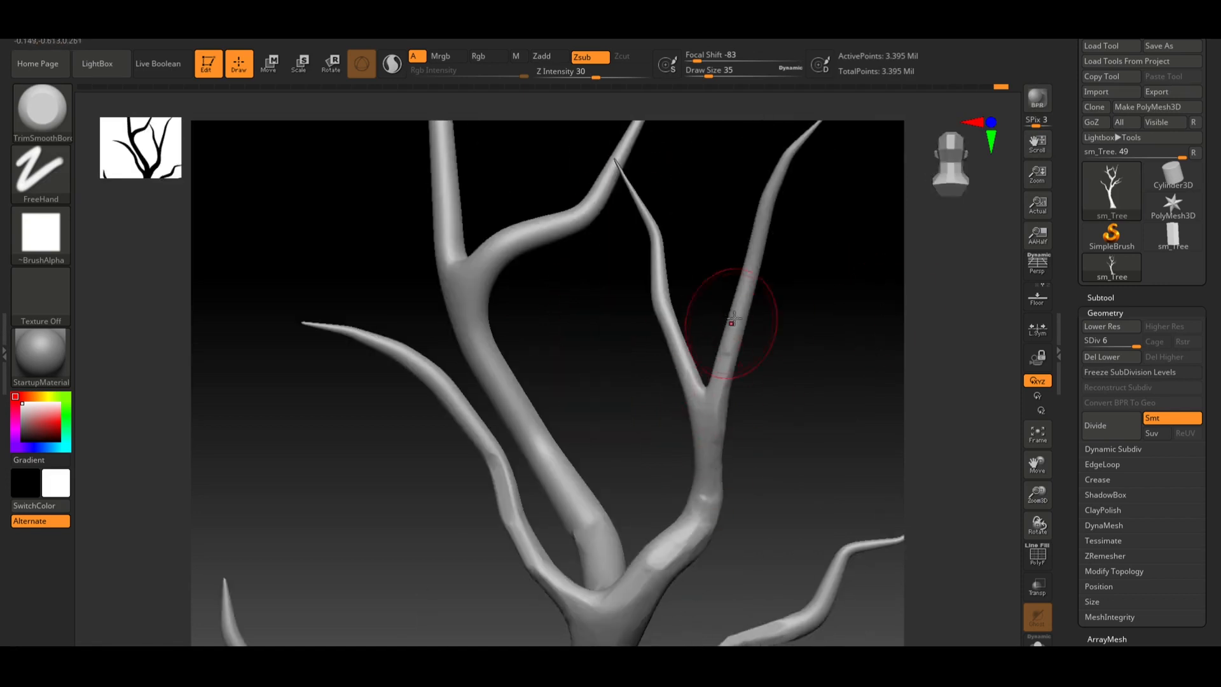
left_click_drag(659, 263, 621, 300)
left_click_drag(532, 327, 542, 294)
mouse_move(473, 544)
left_mouse_down()
mouse_move(718, 411)
mouse_move(586, 398)
mouse_move(689, 341)
mouse_move(678, 419)
mouse_move(664, 387)
mouse_move(521, 357)
left_mouse_up()
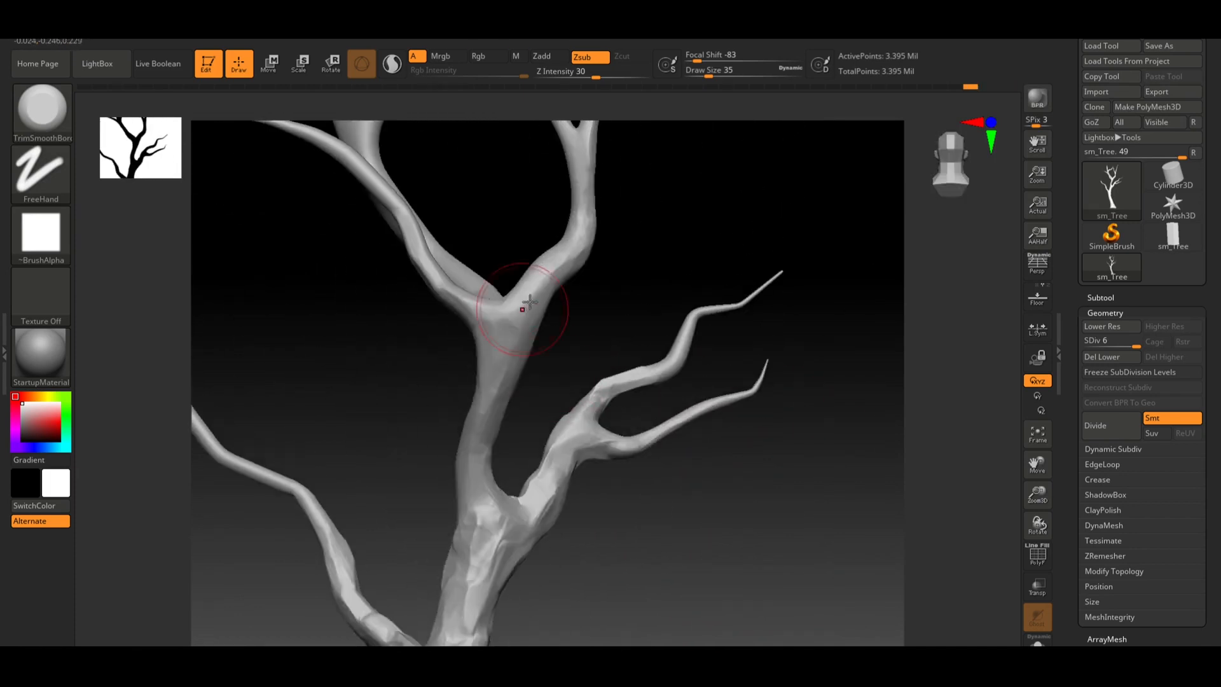
mouse_move(530, 302)
left_mouse_down()
mouse_move(505, 378)
mouse_move(510, 348)
left_mouse_up()
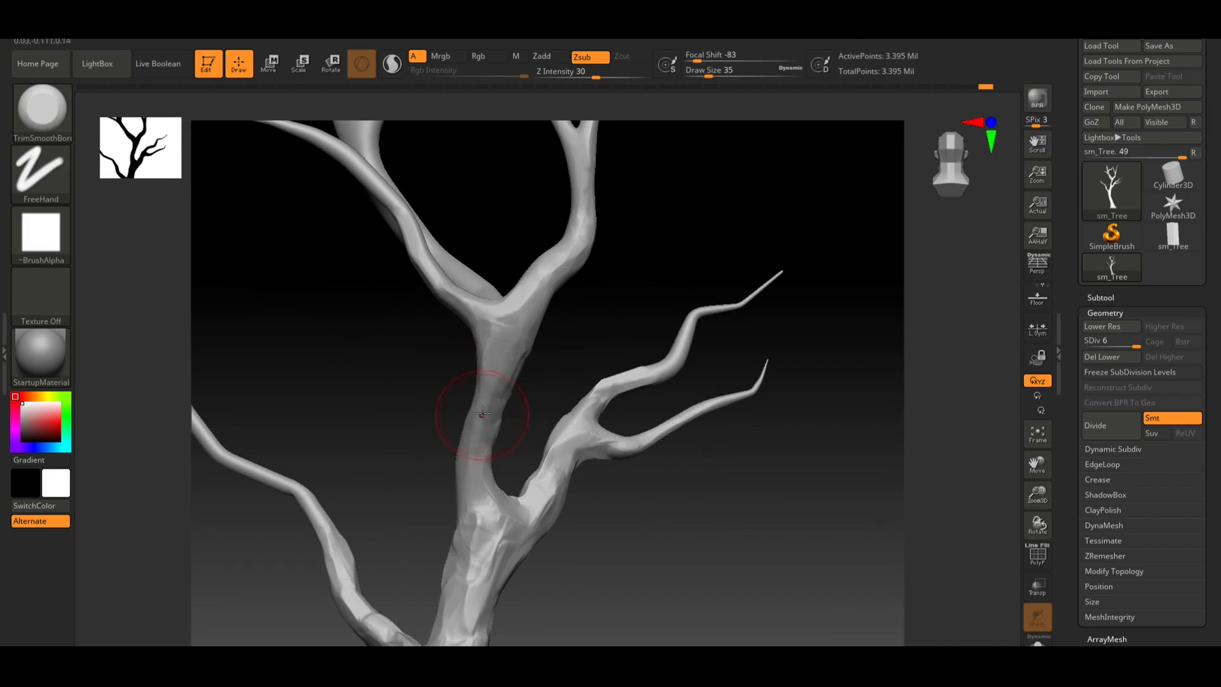
Flatten bark on the trunk around the fork and along its lower section
left_click_drag(552, 388, 686, 320)
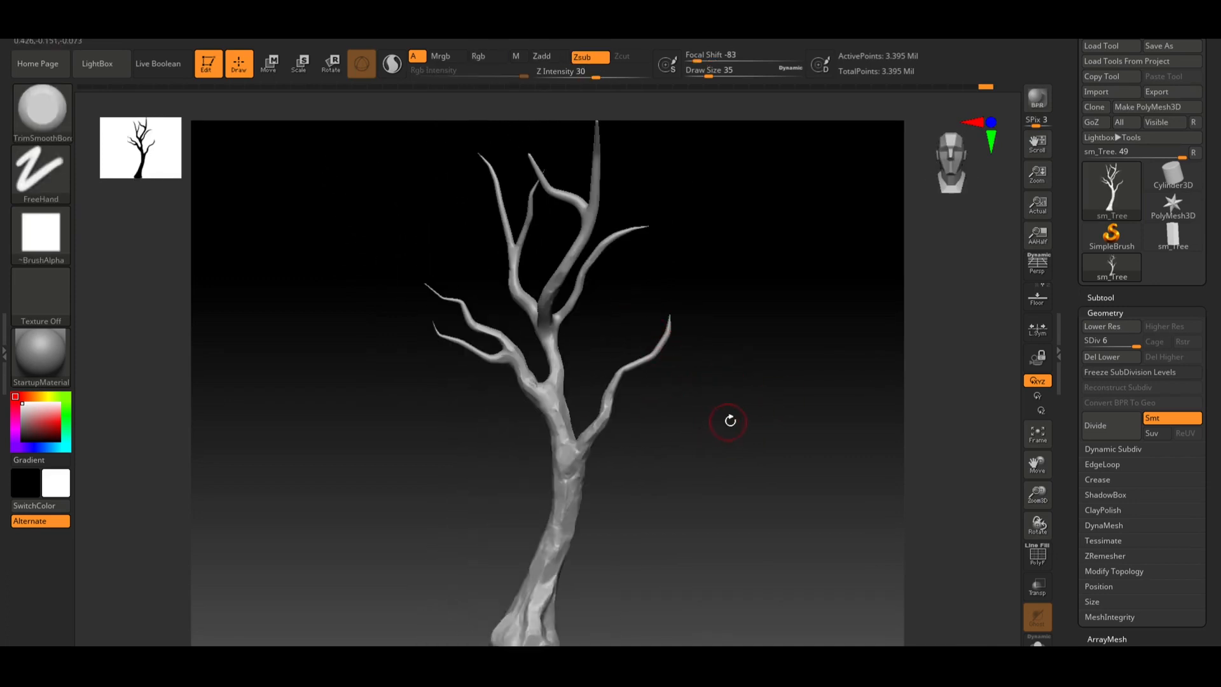
left_click_drag(735, 443, 641, 365)
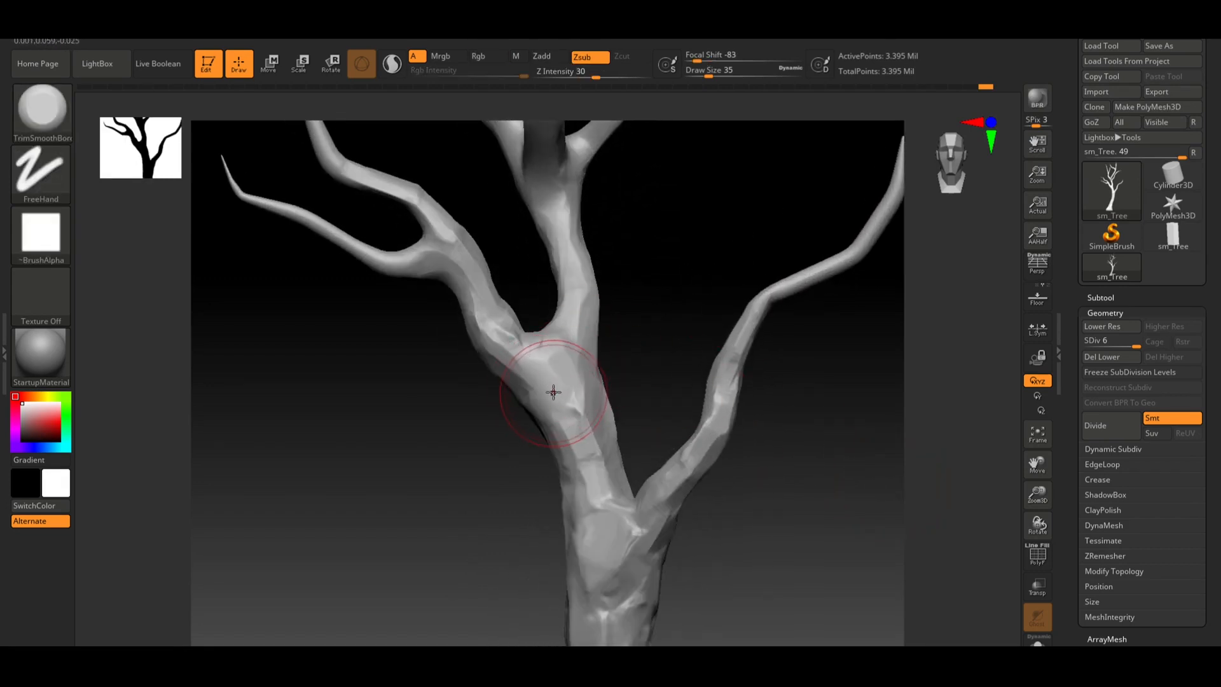
mouse_move(550, 382)
left_mouse_down()
mouse_move(559, 376)
mouse_move(537, 368)
mouse_move(559, 381)
mouse_move(572, 368)
mouse_move(546, 352)
mouse_move(552, 386)
left_mouse_up()
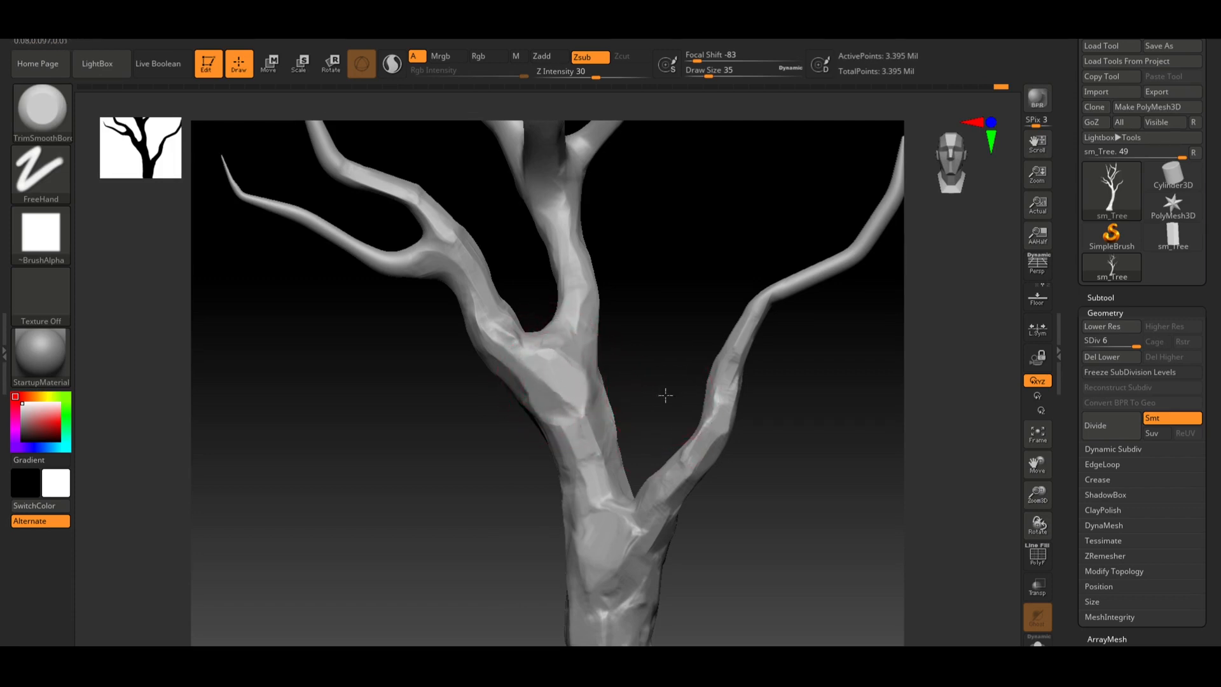
left_click_drag(662, 392, 605, 356)
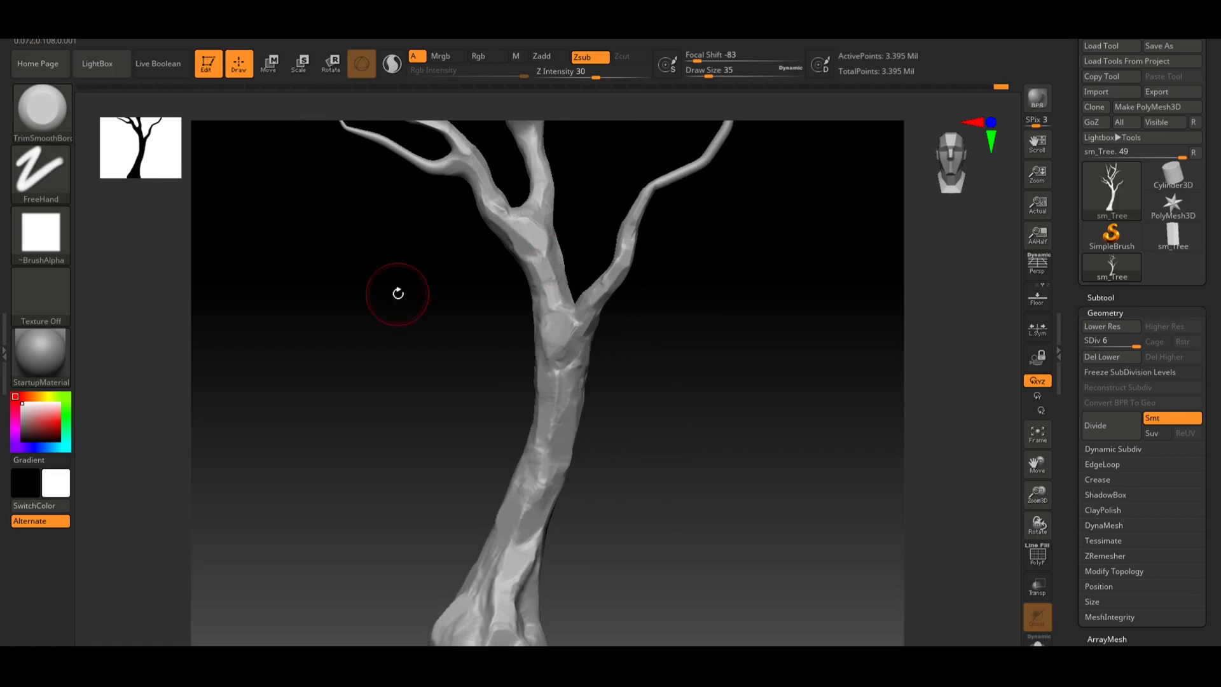
left_click_drag(690, 413, 670, 376)
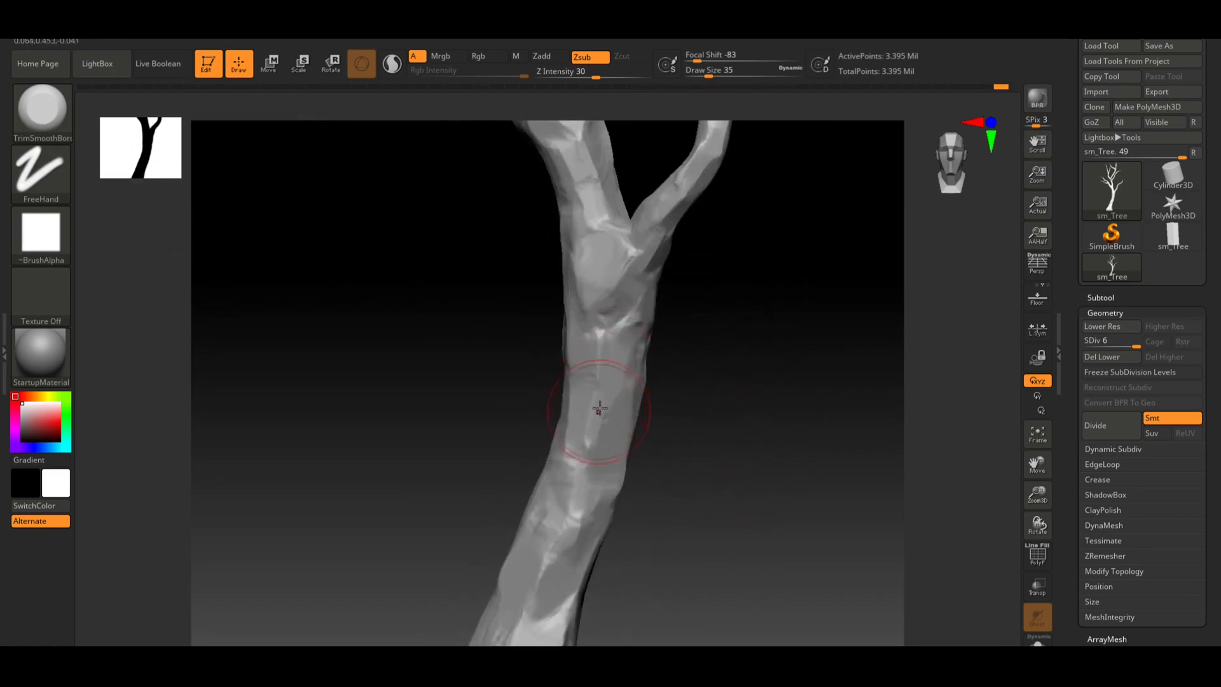
left_click_drag(706, 450, 674, 406)
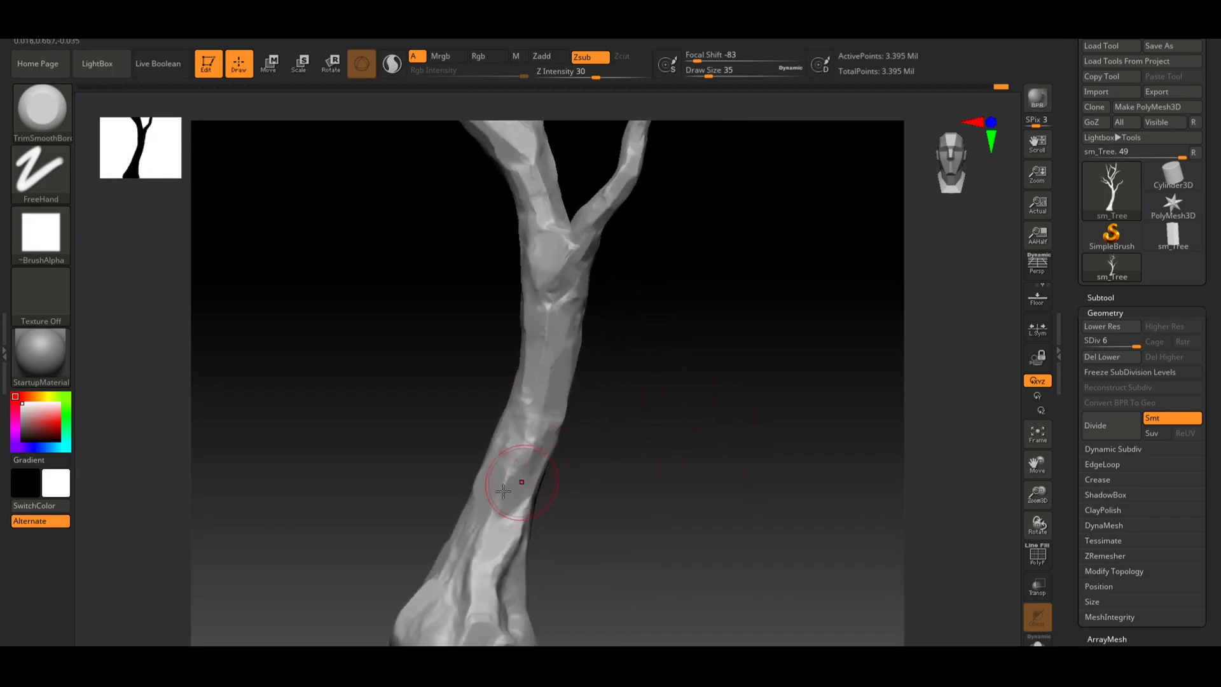
Open the LightBox brush library to browse the custom bark brushes
key("b")
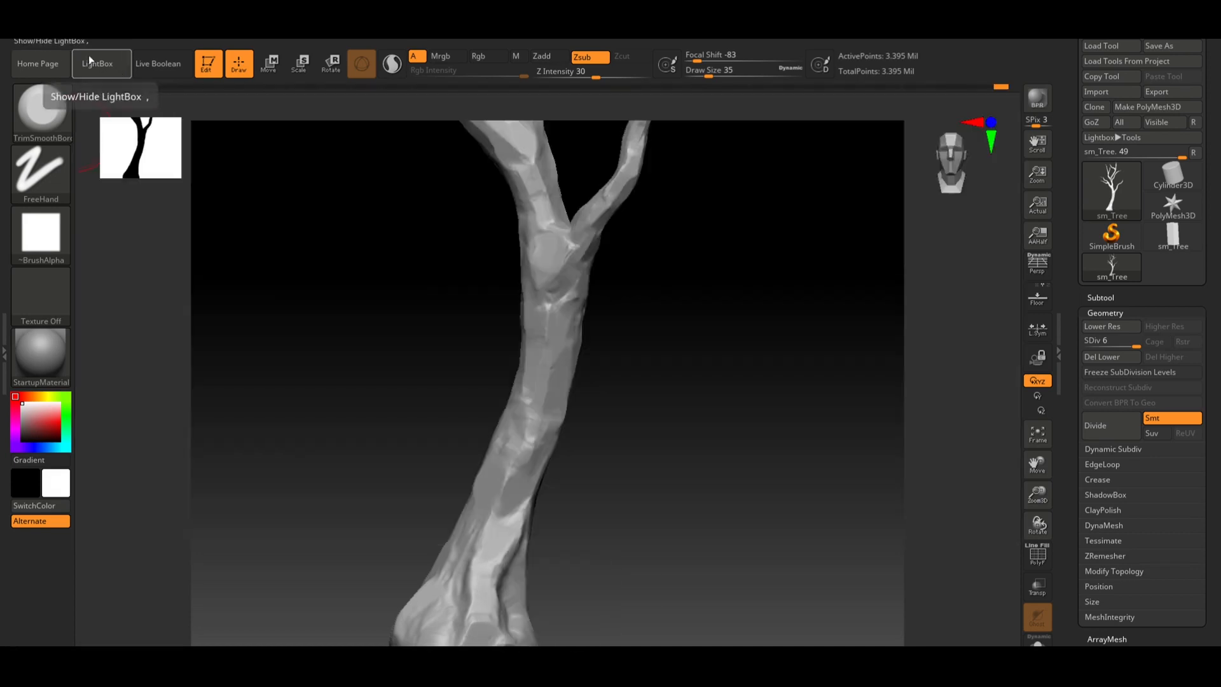
left_click(102, 60)
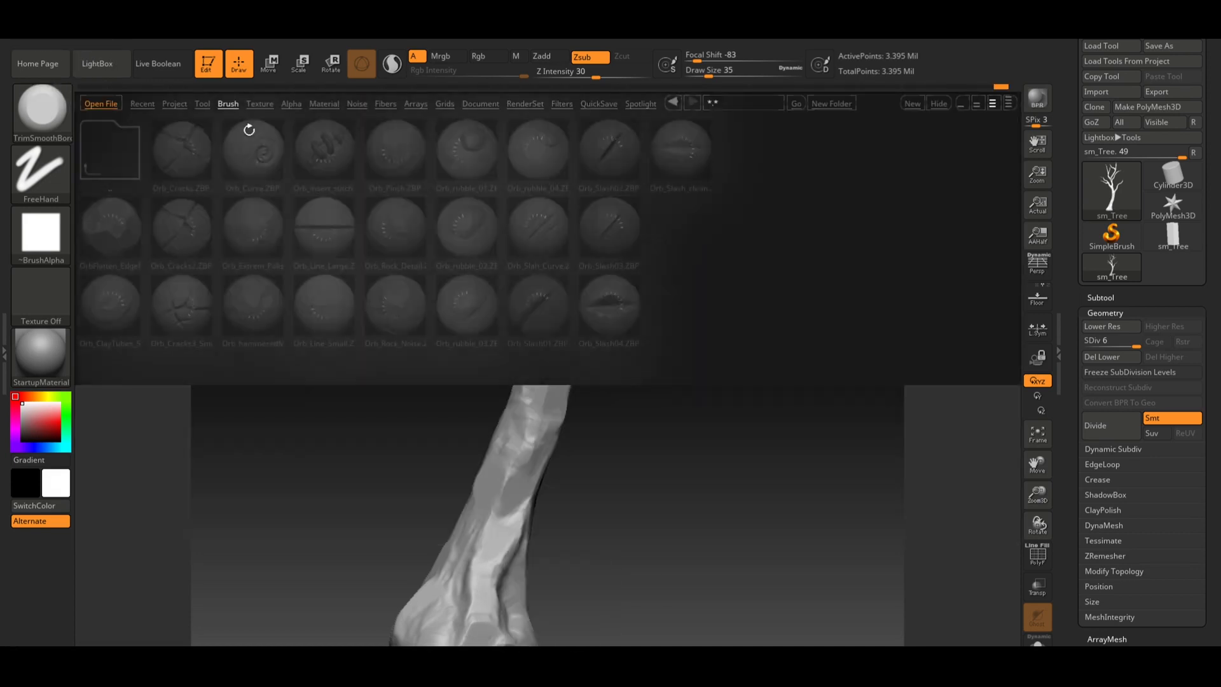
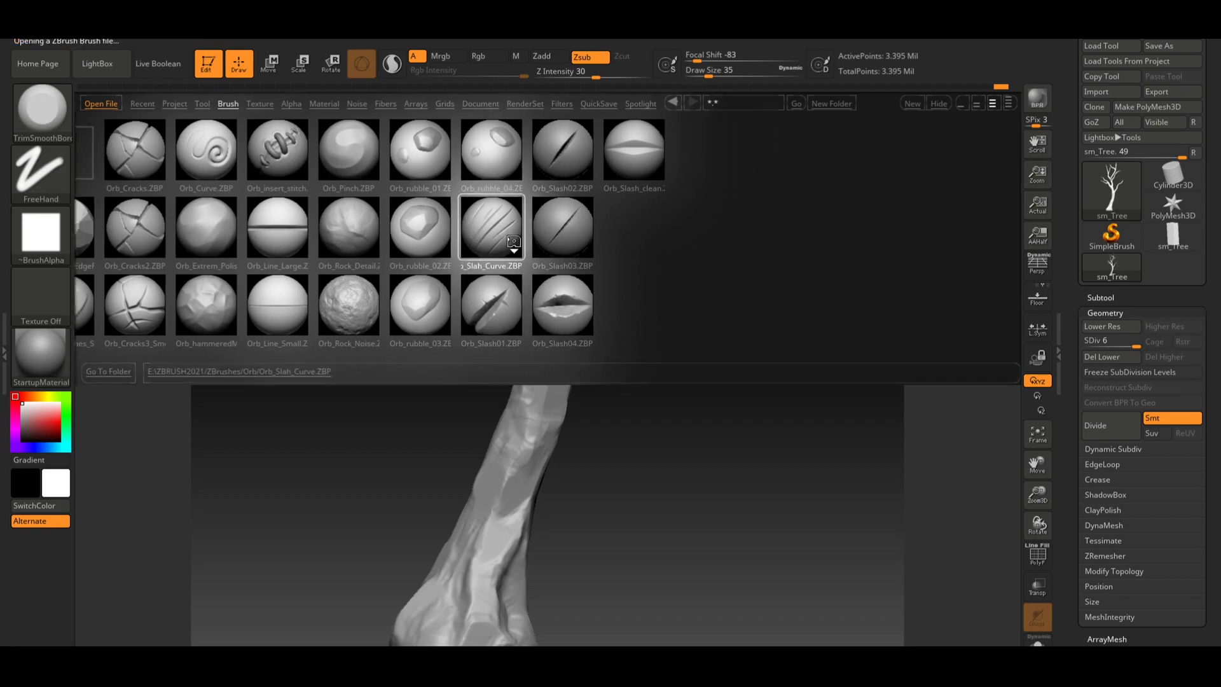
Load the Orb_Slash_Curve brush from the LightBox library and carve a slash into the trunk
double_click(520, 221)
mouse_move(685, 341)
left_mouse_down()
mouse_move(753, 360)
mouse_move(579, 266)
left_mouse_up()
left_click_drag(571, 220, 518, 287)
key("ctrl+z")
mouse_move(589, 186)
left_mouse_down()
mouse_move(475, 343)
mouse_move(493, 437)
left_mouse_up()
key("ctrl+z")
left_click_drag(588, 260, 492, 394)
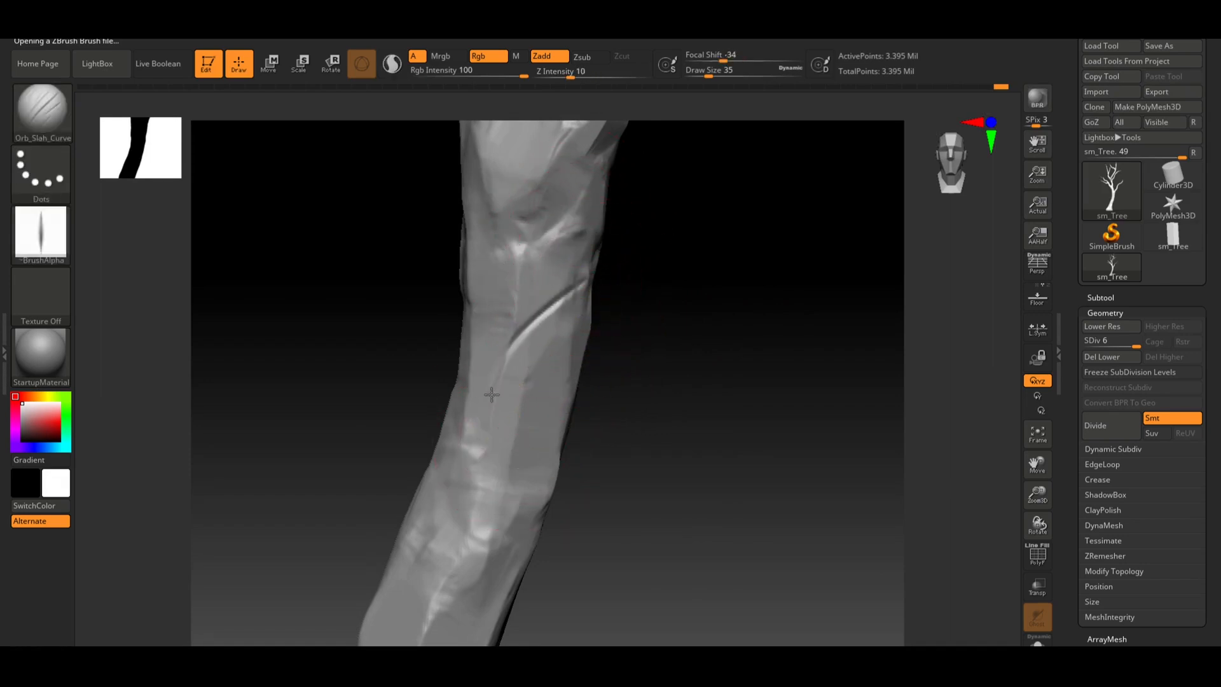
Carve a few more slash strokes on the trunk, undoing the unwanted ones
left_click_drag(512, 500, 516, 506)
key("ctrl+z")
mouse_move(572, 327)
left_mouse_down()
mouse_move(493, 425)
mouse_move(506, 474)
left_mouse_up()
key("ctrl+z")
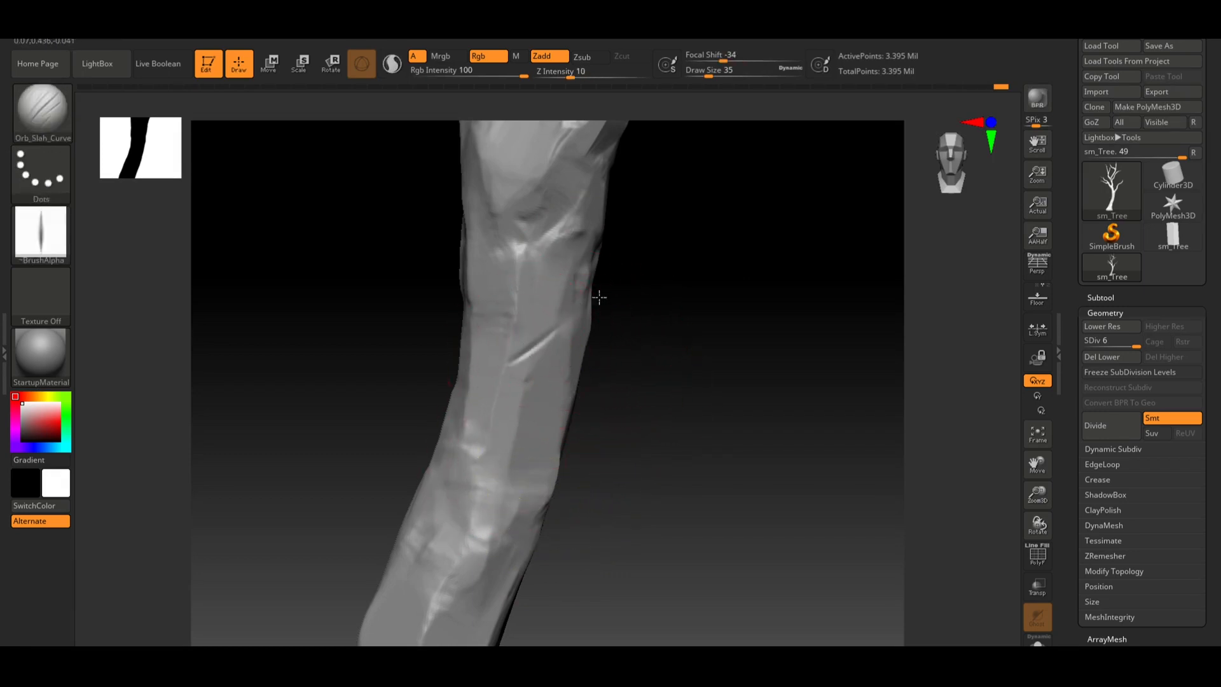
left_click_drag(599, 297, 611, 290)
key("ctrl+z")
left_click_drag(508, 370, 601, 294)
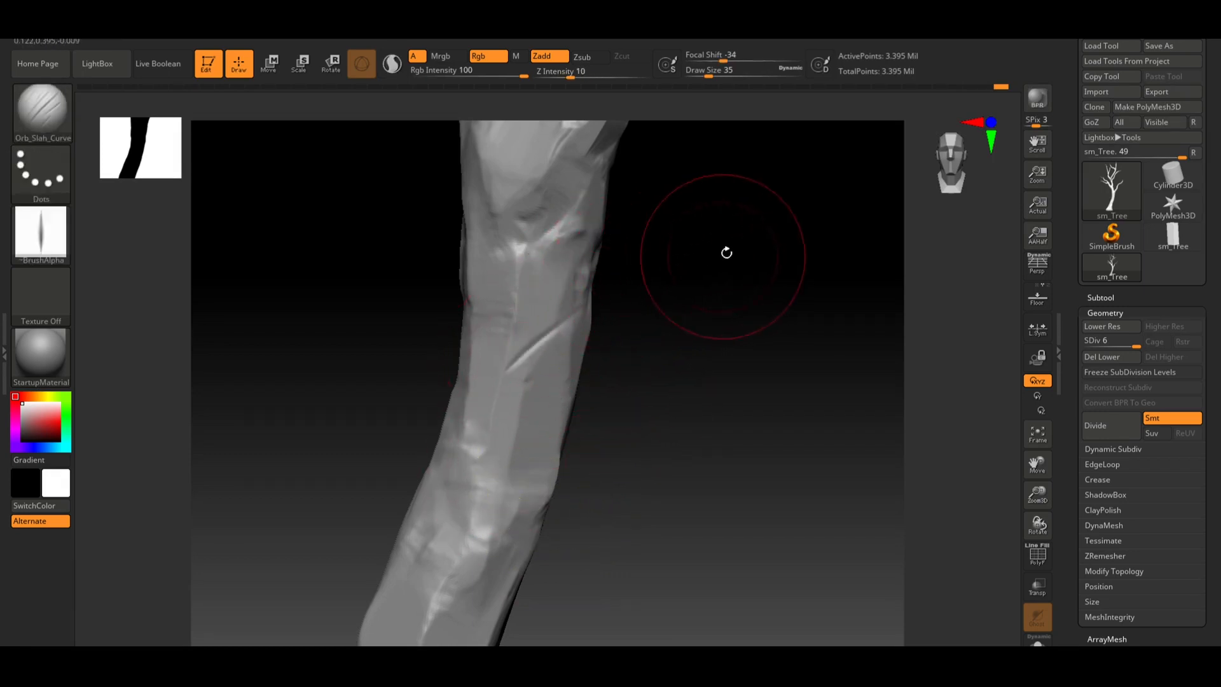
Undo the last several slash strokes on the lower trunk
left_click_drag(621, 245, 803, 308)
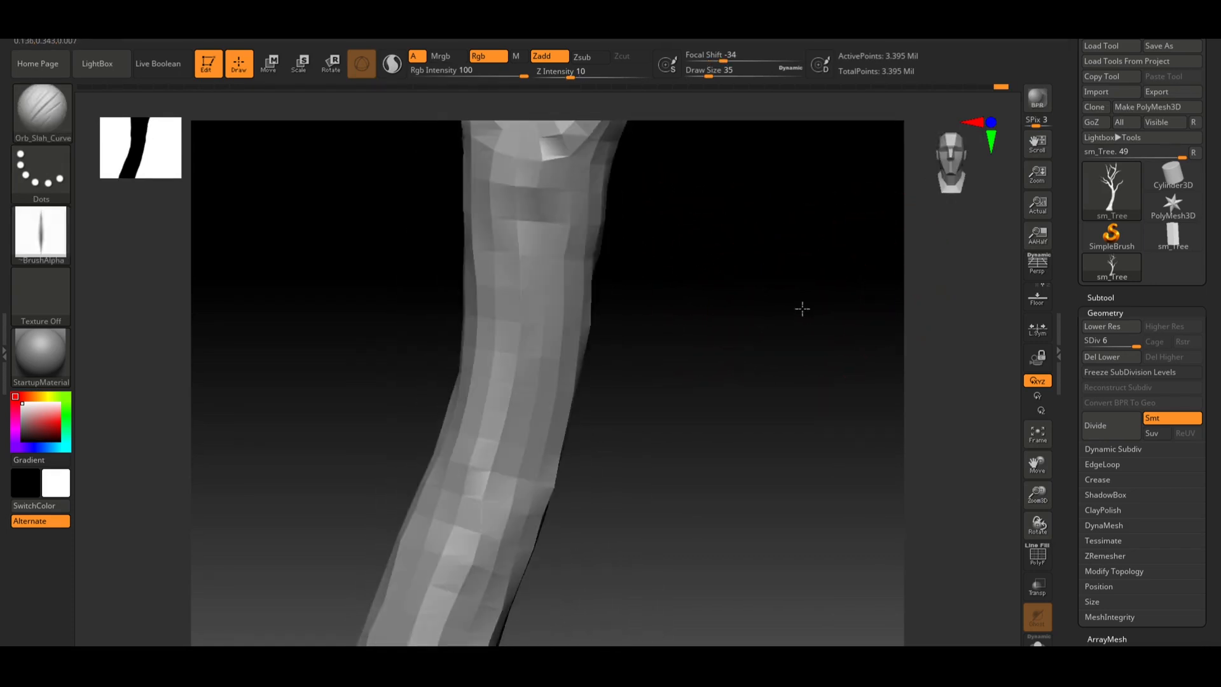
right_click_drag(787, 308, 627, 331, "ctrl")
left_click_drag(681, 339, 714, 355, "alt")
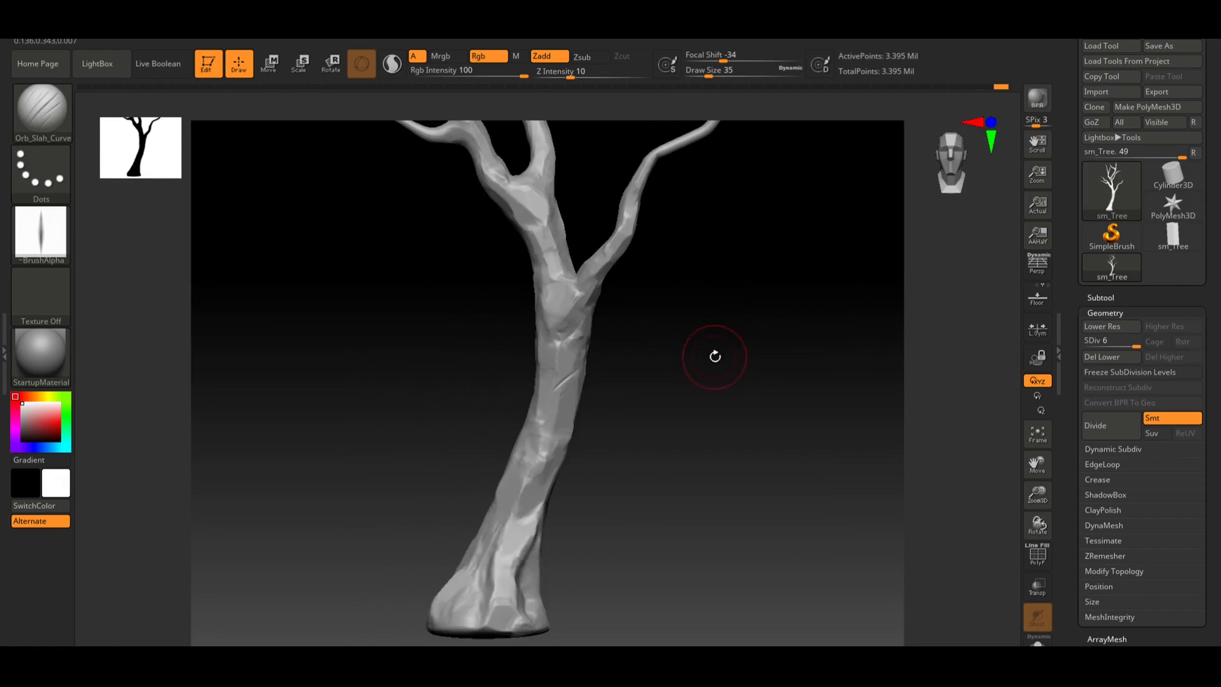
key("ctrl+z")
left_click_drag(780, 363, 731, 265)
left_click_drag(715, 388, 737, 269, "alt")
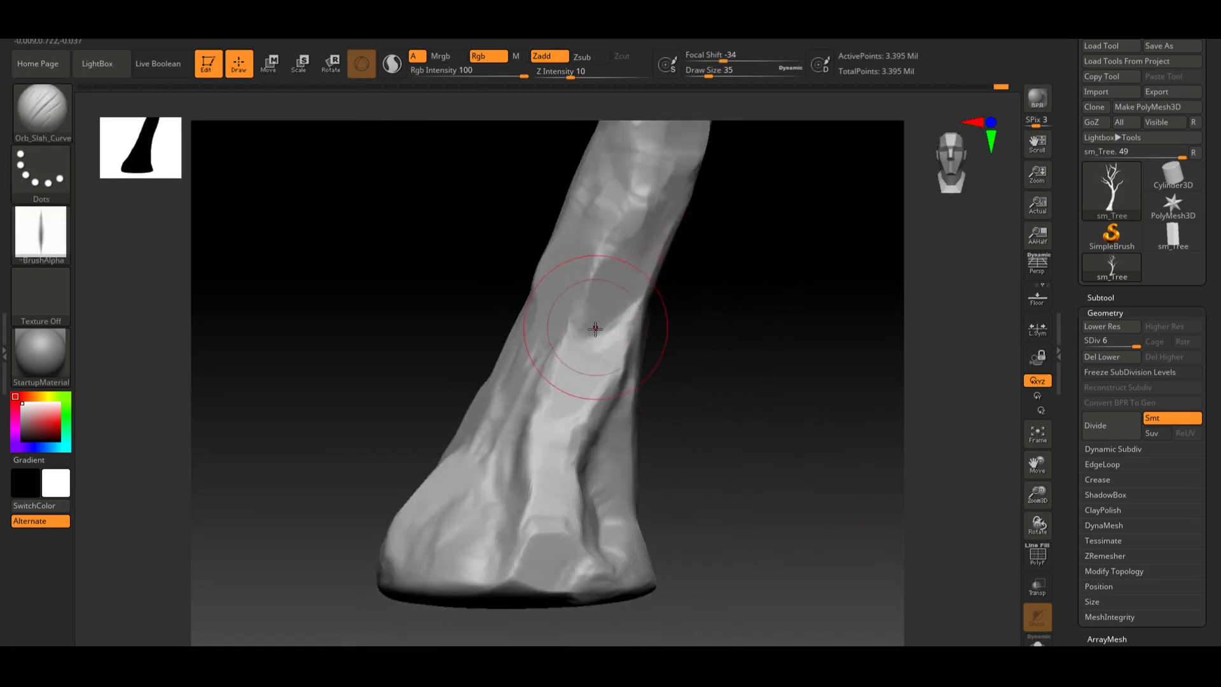
key("ctrl")
key("ctrl+z")
key("ctrl+z")
key("ctrl+z")
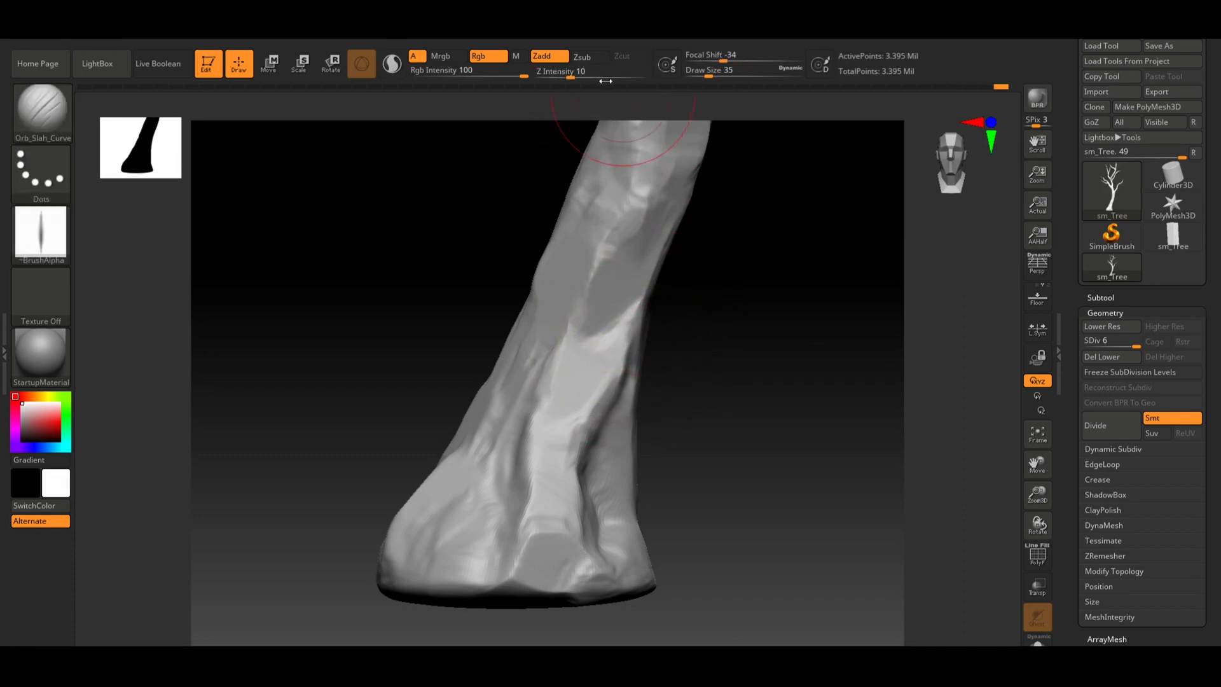
Set Z Intensity to 6 and carve a slash on the lower trunk
left_click(561, 74)
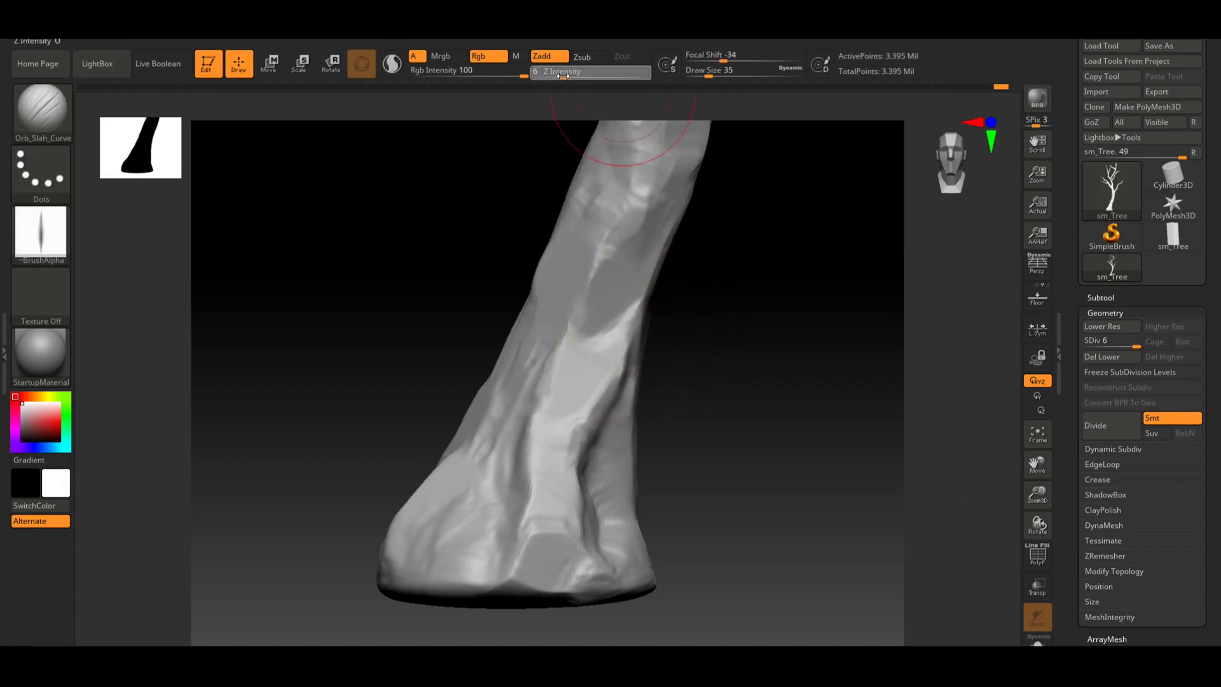
key("Return")
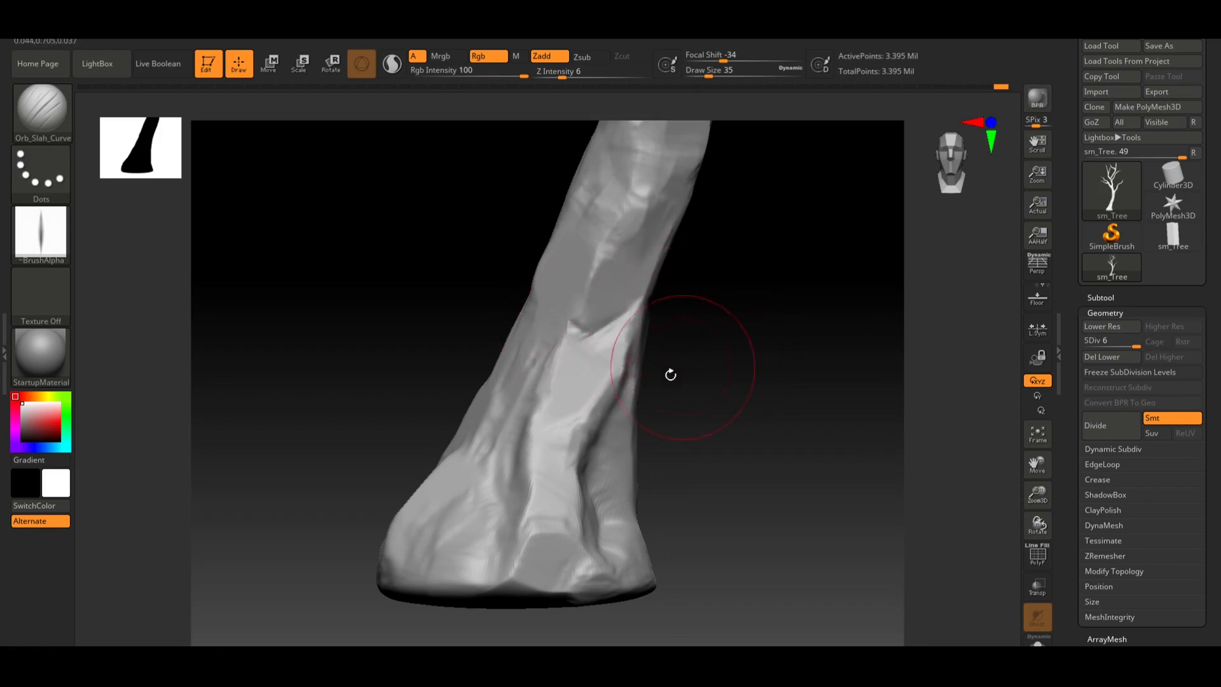
left_click_drag(727, 400, 625, 381)
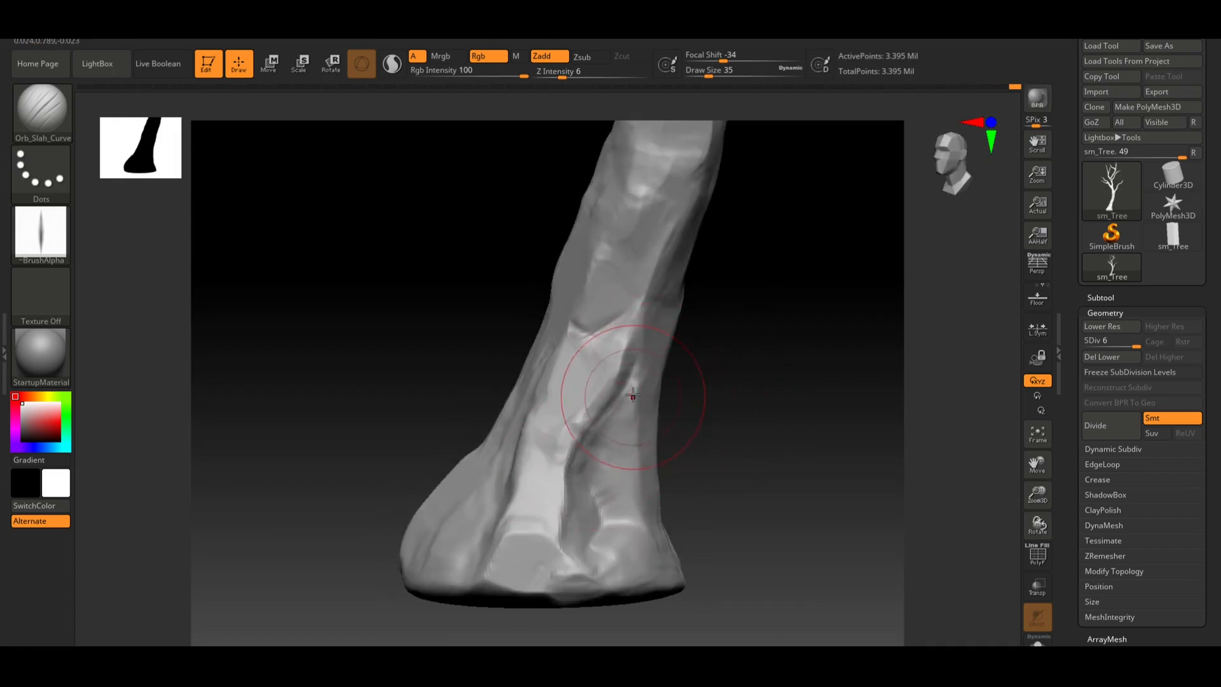
left_click_drag(595, 483, 600, 505)
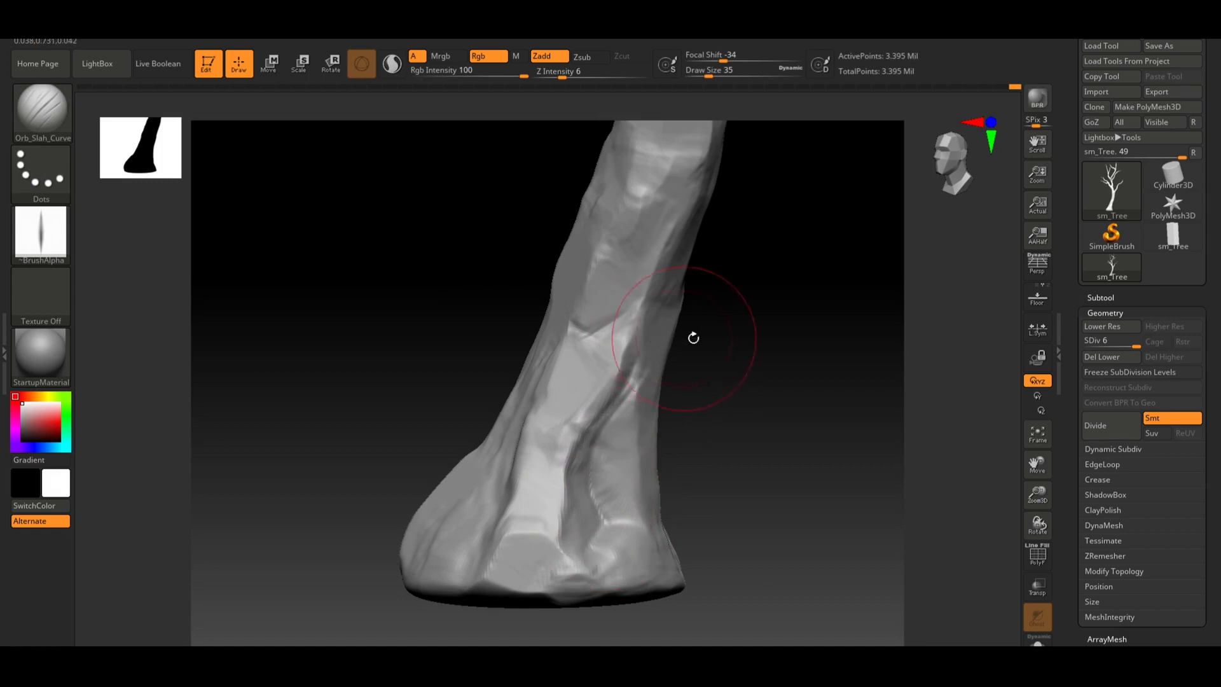
left_click_drag(768, 368, 731, 390)
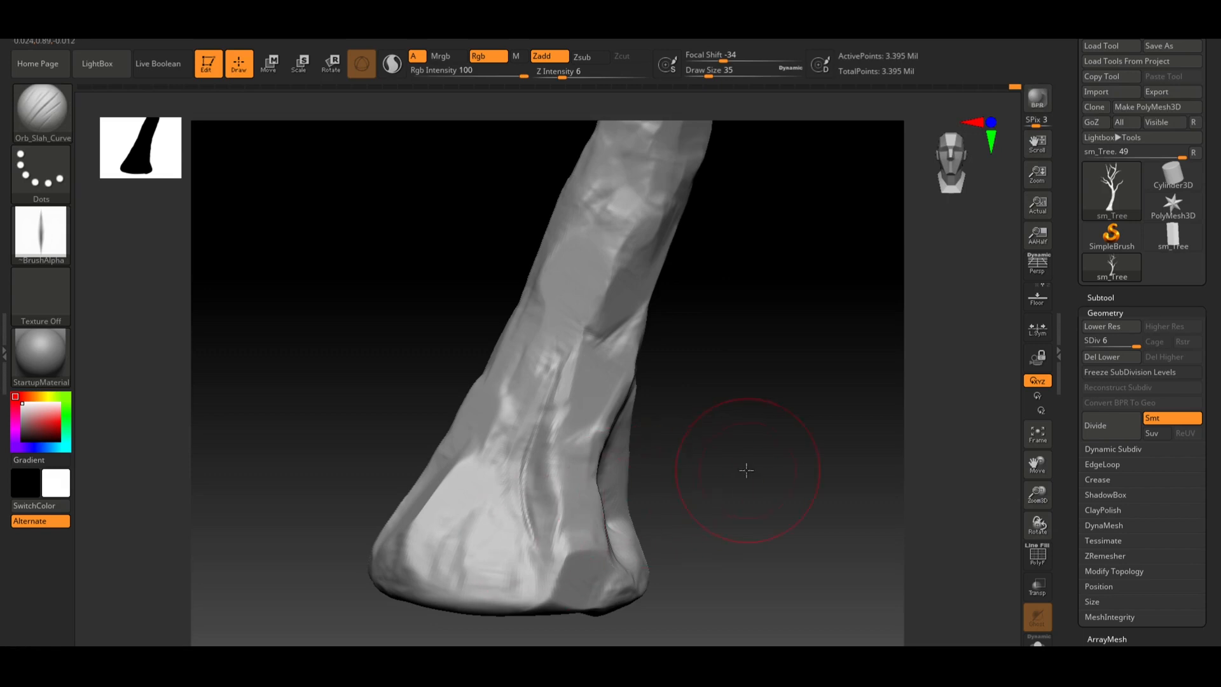
left_click_drag(744, 469, 675, 462, "alt")
left_click_drag(708, 384, 639, 521, "alt")
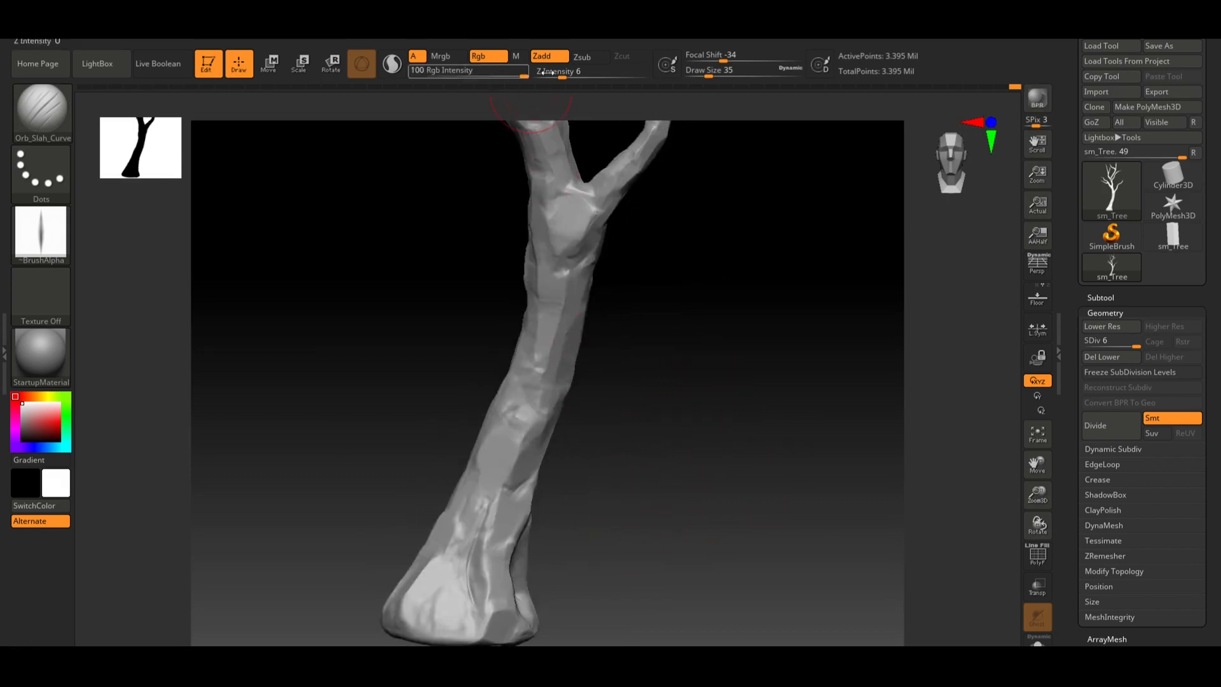
Set Z Intensity to 10 for the slash brush near the trunk fork
left_click(579, 74)
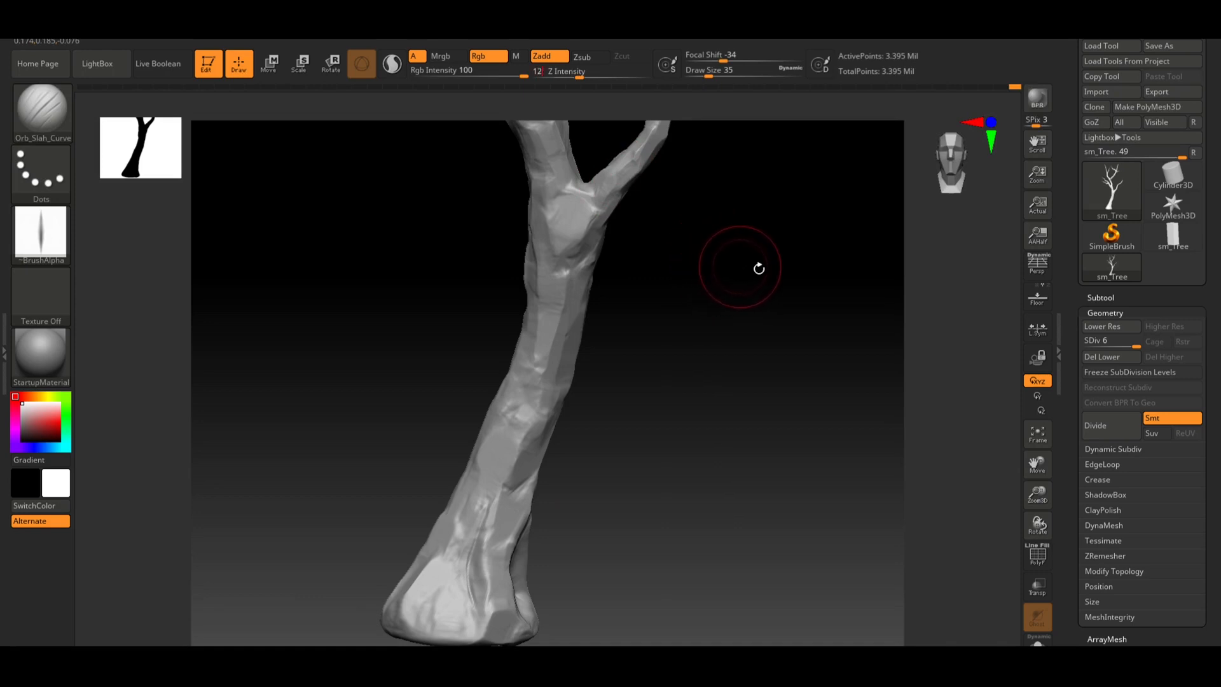
mouse_move(741, 267)
left_mouse_down()
mouse_move(757, 294)
mouse_move(720, 291)
left_mouse_up()
left_click_drag(696, 267, 584, 526, "alt")
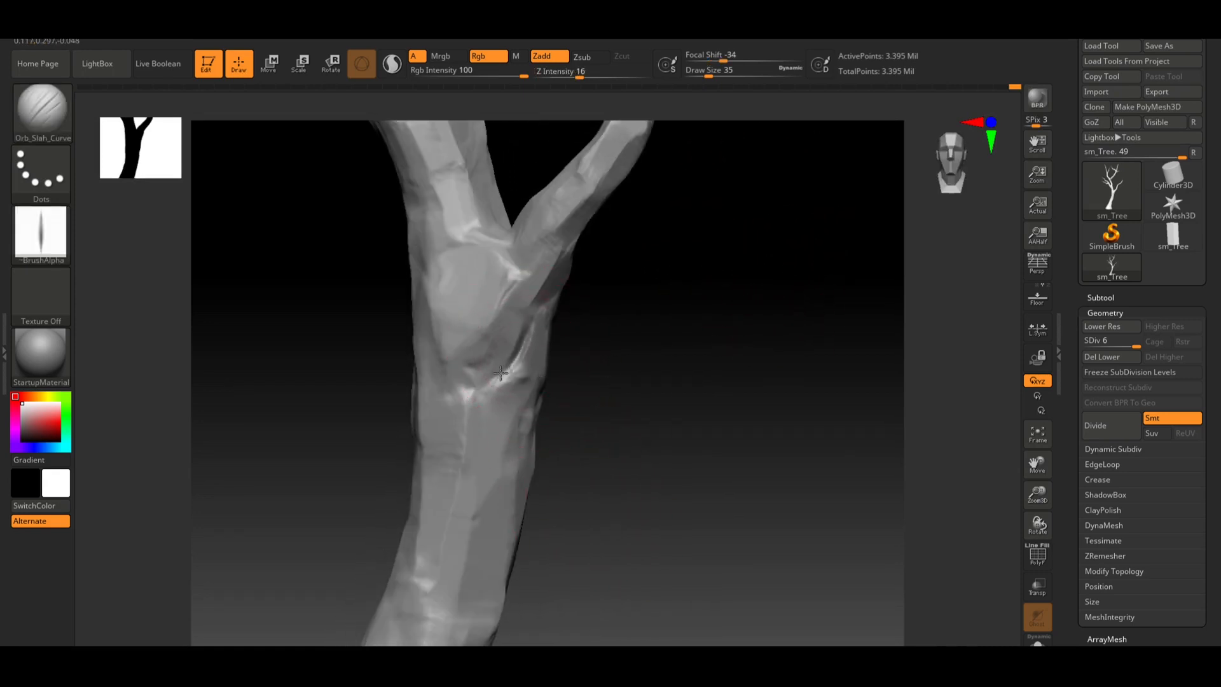
left_click_drag(500, 373, 504, 377)
key("ctrl+z")
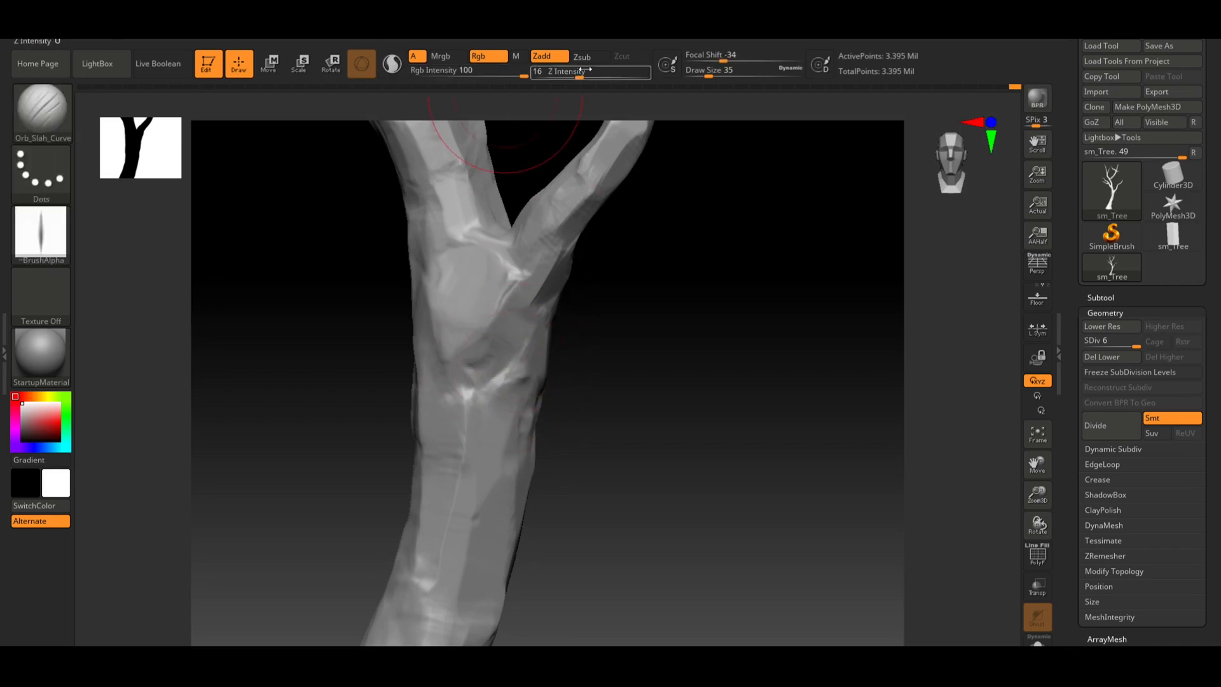
left_click_drag(582, 70, 574, 70)
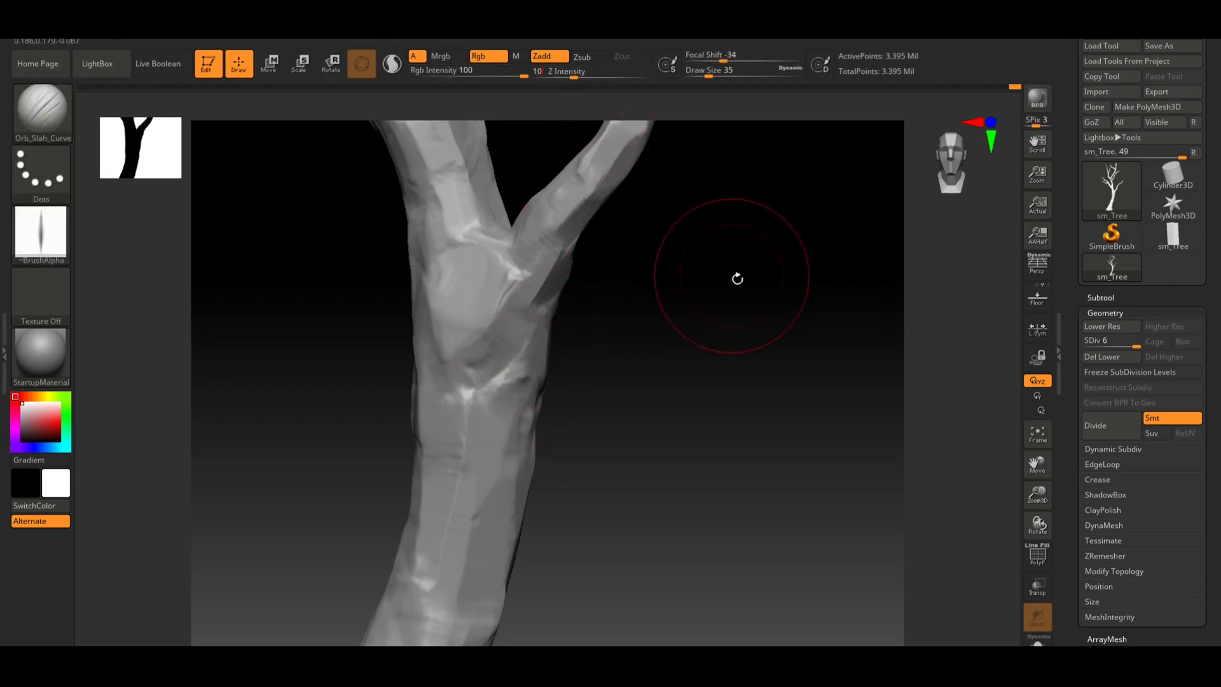
left_click_drag(737, 278, 738, 312)
left_click_drag(574, 70, 572, 70)
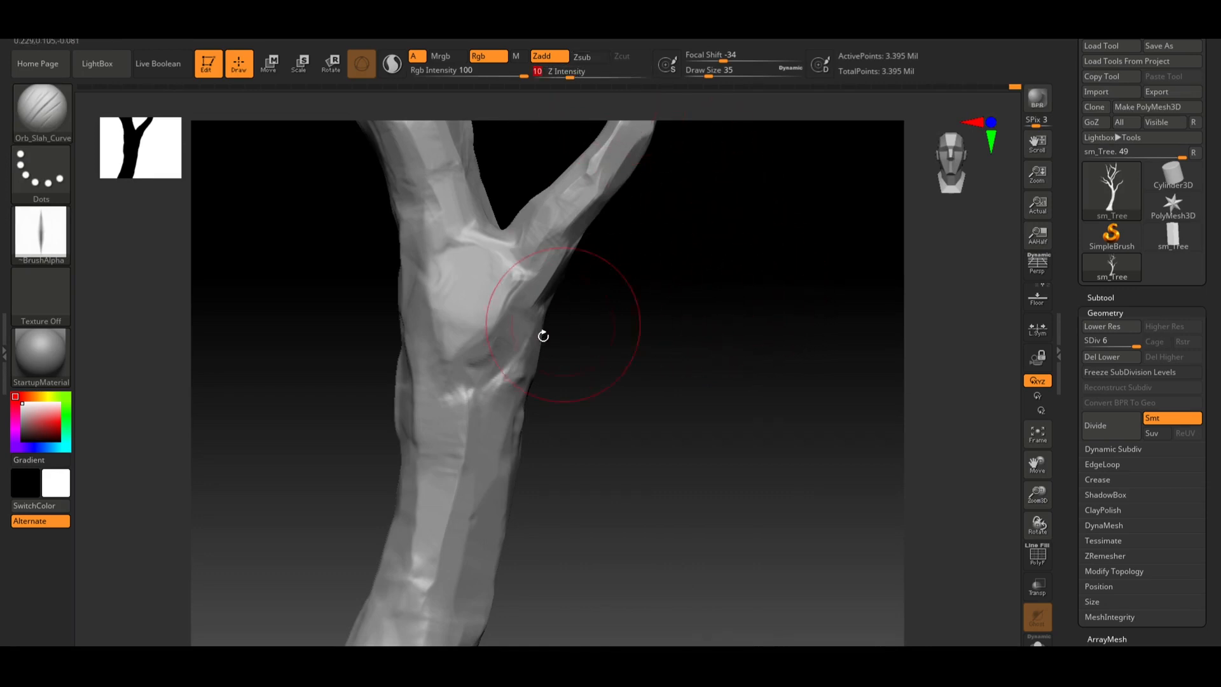
Try slash strokes below the fork and undo them
left_click_drag(528, 343, 481, 375)
key("ctrl+z")
left_click_drag(527, 340, 468, 395)
key("ctrl+z")
key("ctrl+z")
left_click_drag(564, 387, 625, 353)
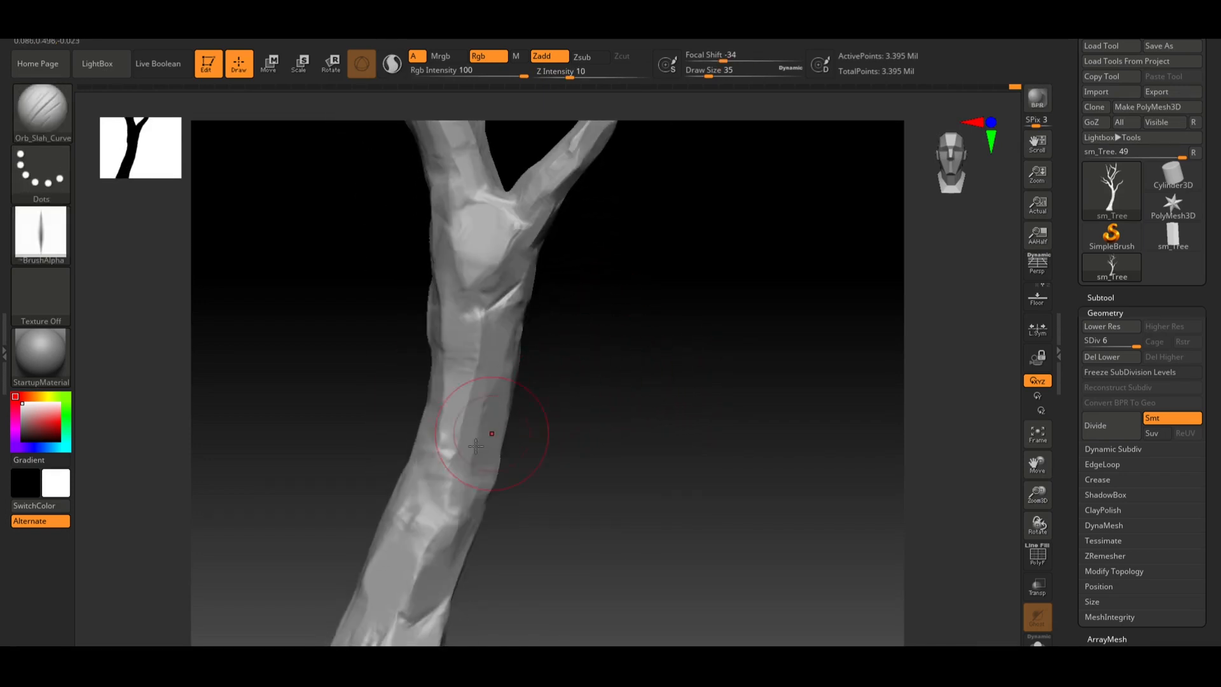
Carve a slash into the trunk just below the fork
left_click_drag(557, 312, 608, 324)
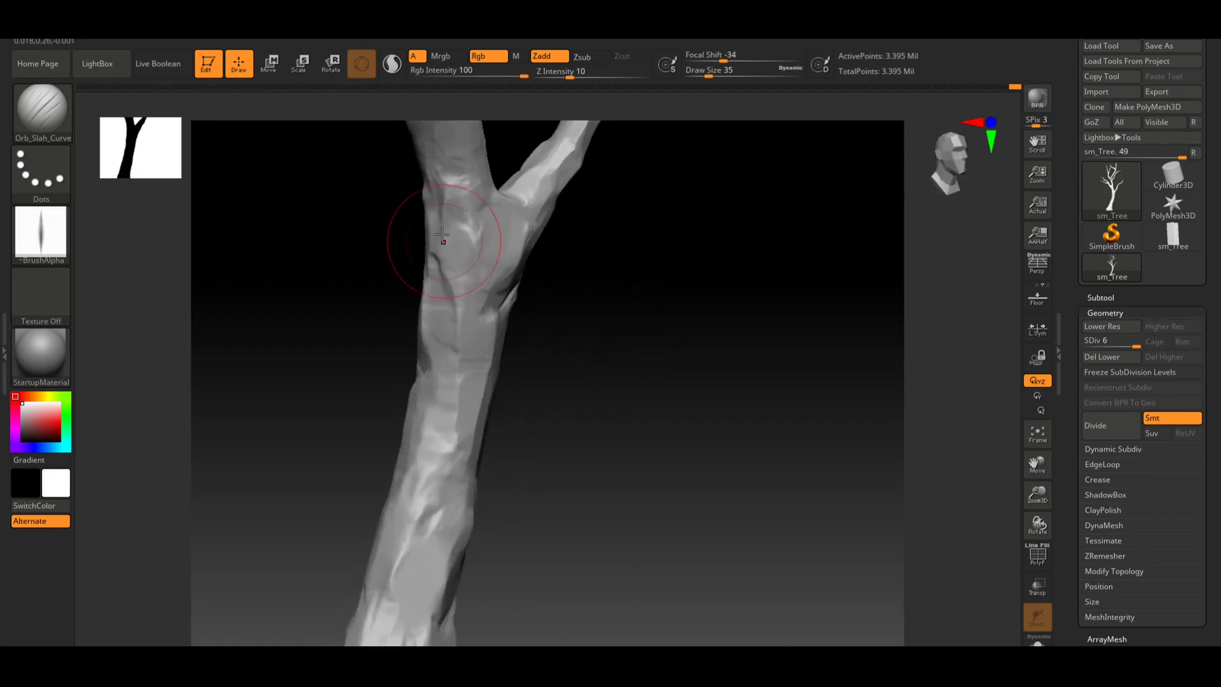
left_click_drag(445, 307, 438, 275)
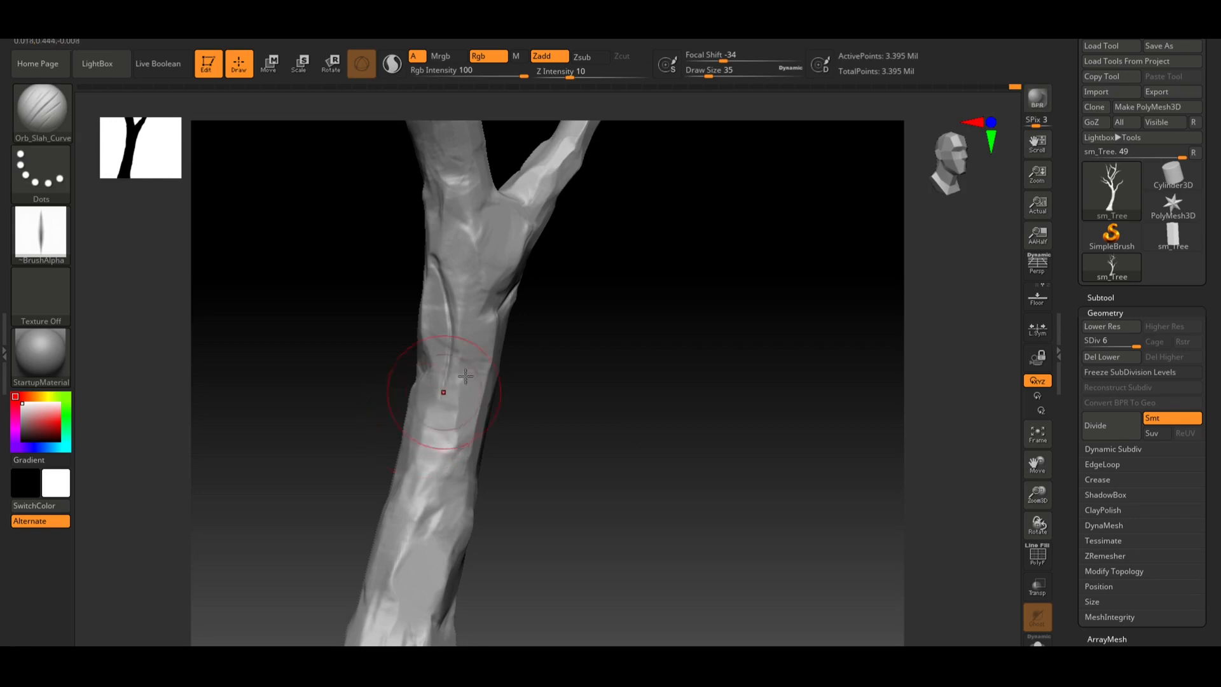
Set Z Intensity to 8 and undo the stray slash on the trunk
left_click(558, 73)
type("8")
key("Return")
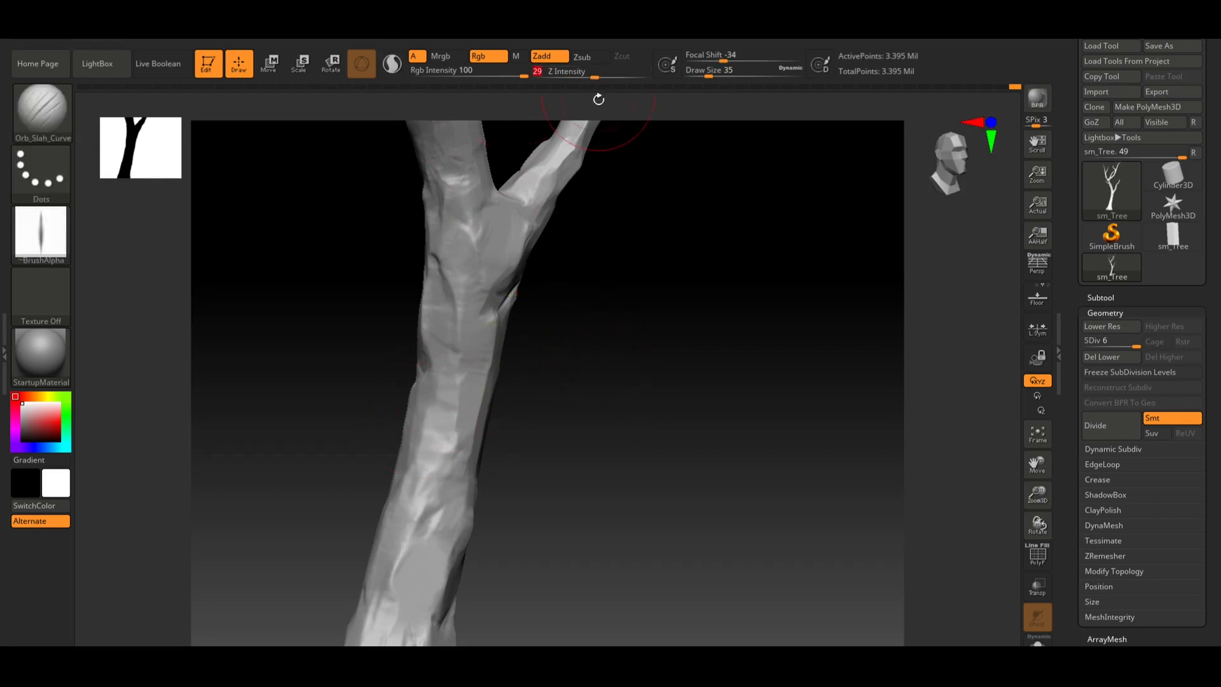
left_click_drag(647, 272, 537, 318)
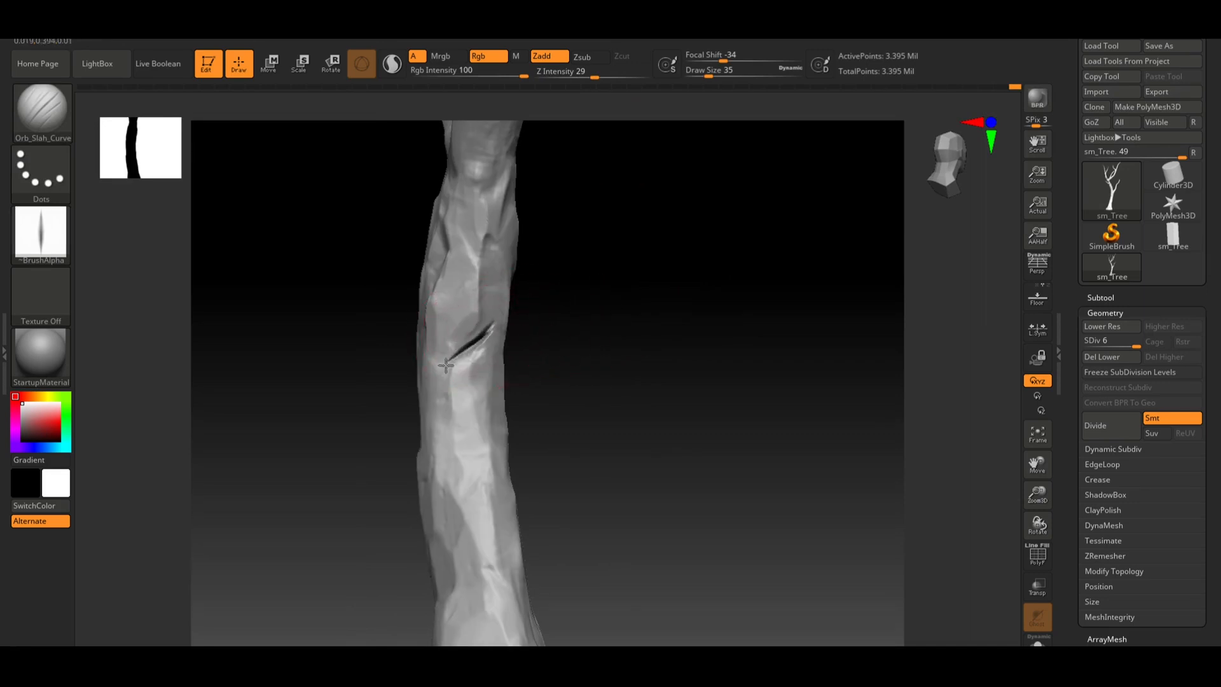
key("ctrl+z")
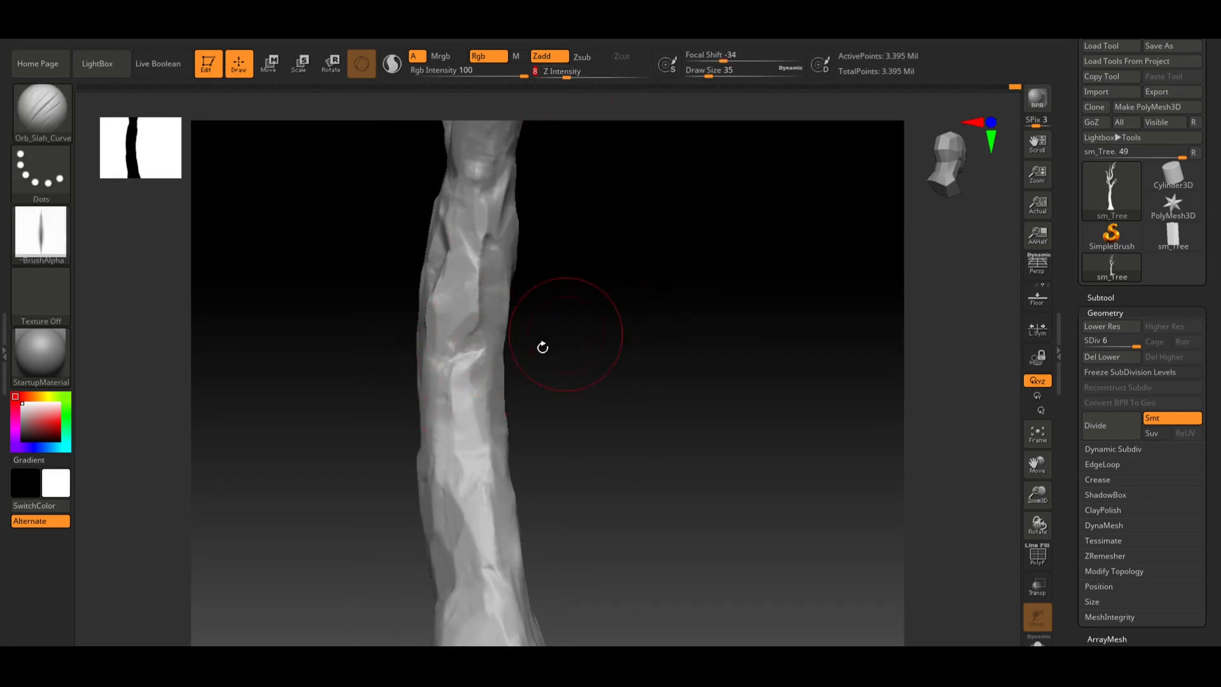
key("Return")
Try slash strokes on the trunk and below the branch, undoing each
mouse_move(462, 357)
left_mouse_down()
mouse_move(493, 343)
mouse_move(437, 362)
mouse_move(486, 349)
left_mouse_up()
key("ctrl+z")
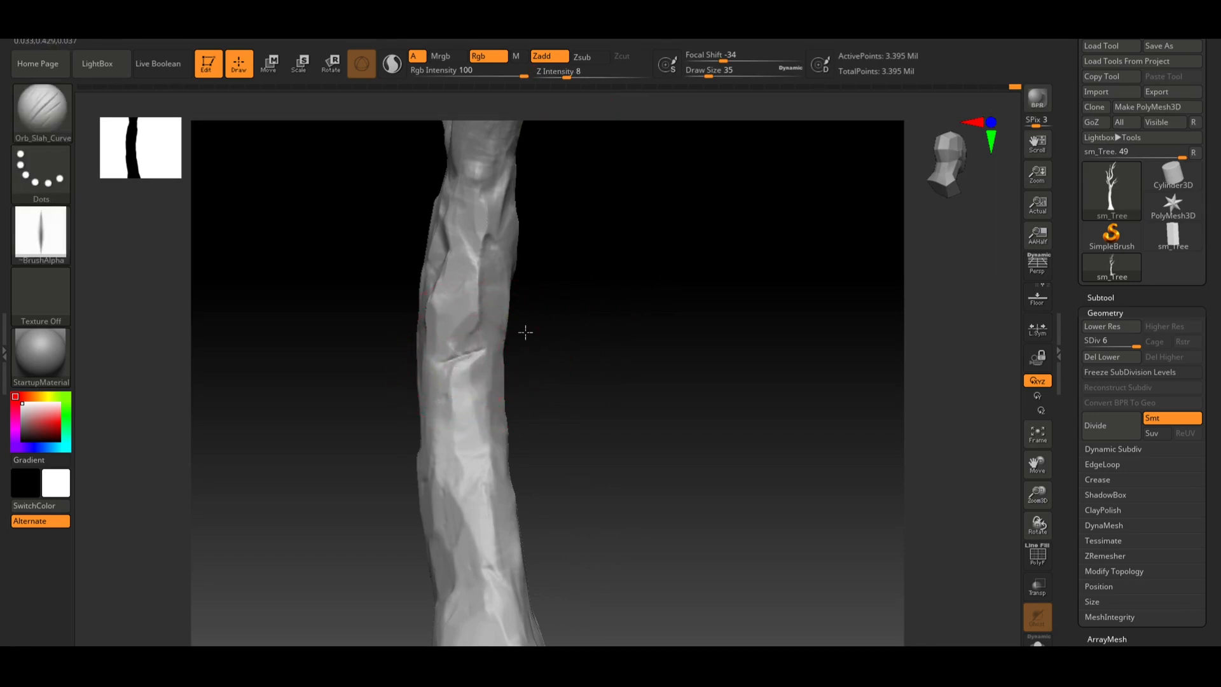
left_click_drag(592, 343, 626, 353)
left_click_drag(584, 317, 547, 275)
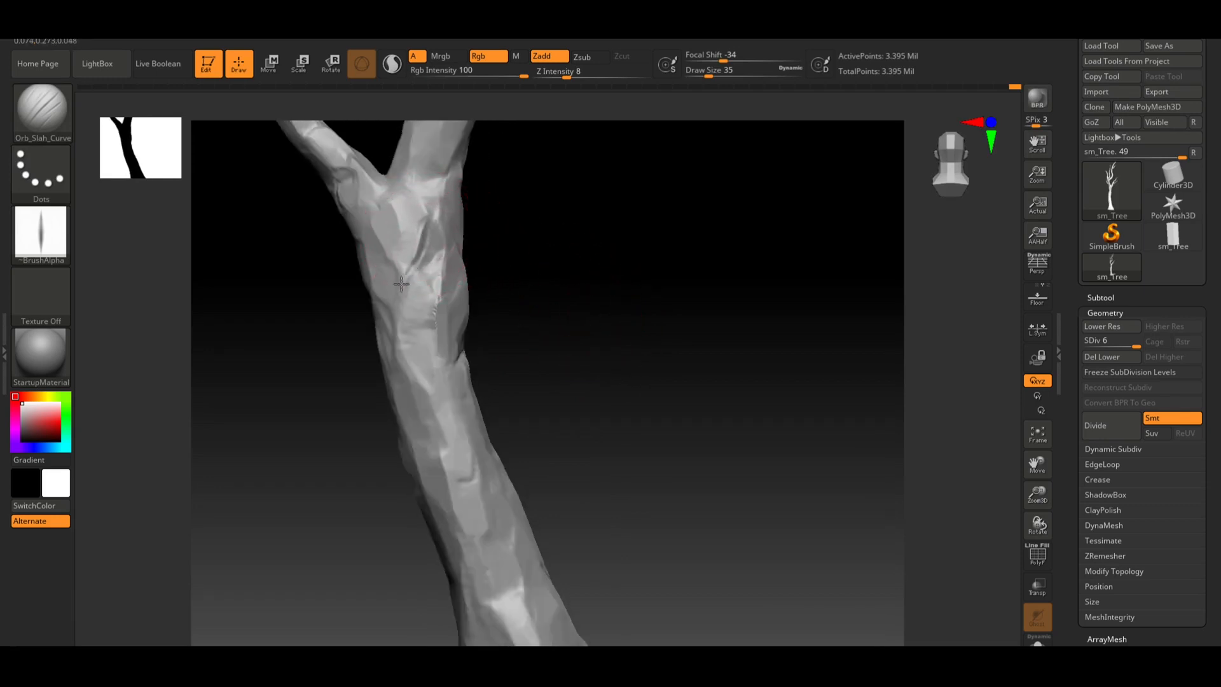
key("ctrl+z")
left_click_drag(433, 231, 393, 339)
key("ctrl+z")
key("ctrl+z")
Carve slash marks along the lower trunk
mouse_move(596, 499)
left_mouse_down("alt")
mouse_move(621, 414)
mouse_move(672, 378)
mouse_move(654, 357)
left_mouse_up("alt")
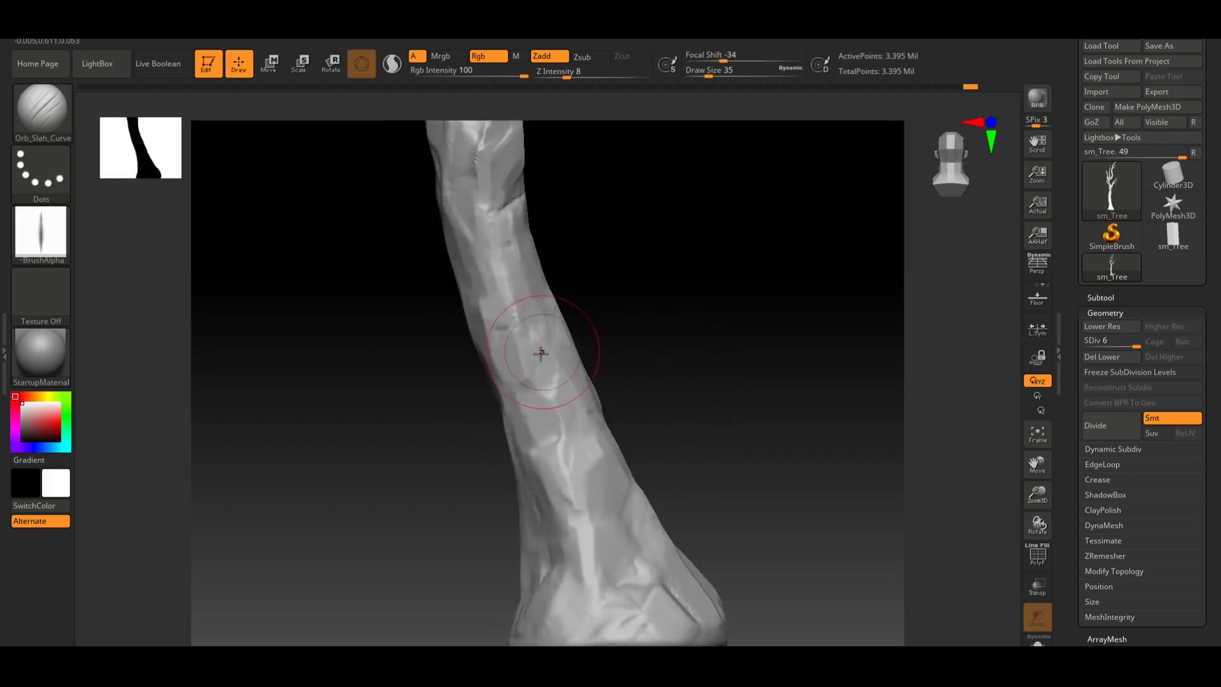
mouse_move(545, 375)
left_mouse_down("shift")
mouse_move(544, 356)
mouse_move(529, 385)
left_mouse_up("shift")
key("ctrl+z")
left_click_drag(594, 463, 561, 525)
left_click_drag(758, 449, 738, 454)
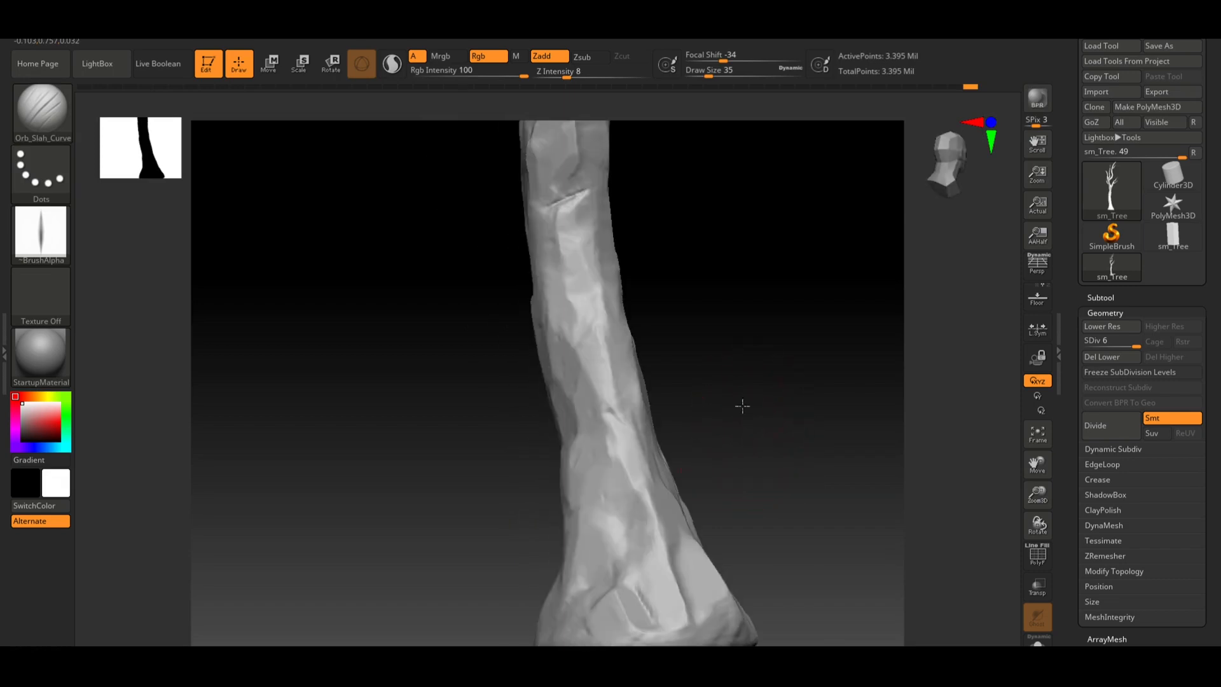
left_click_drag(742, 406, 529, 413)
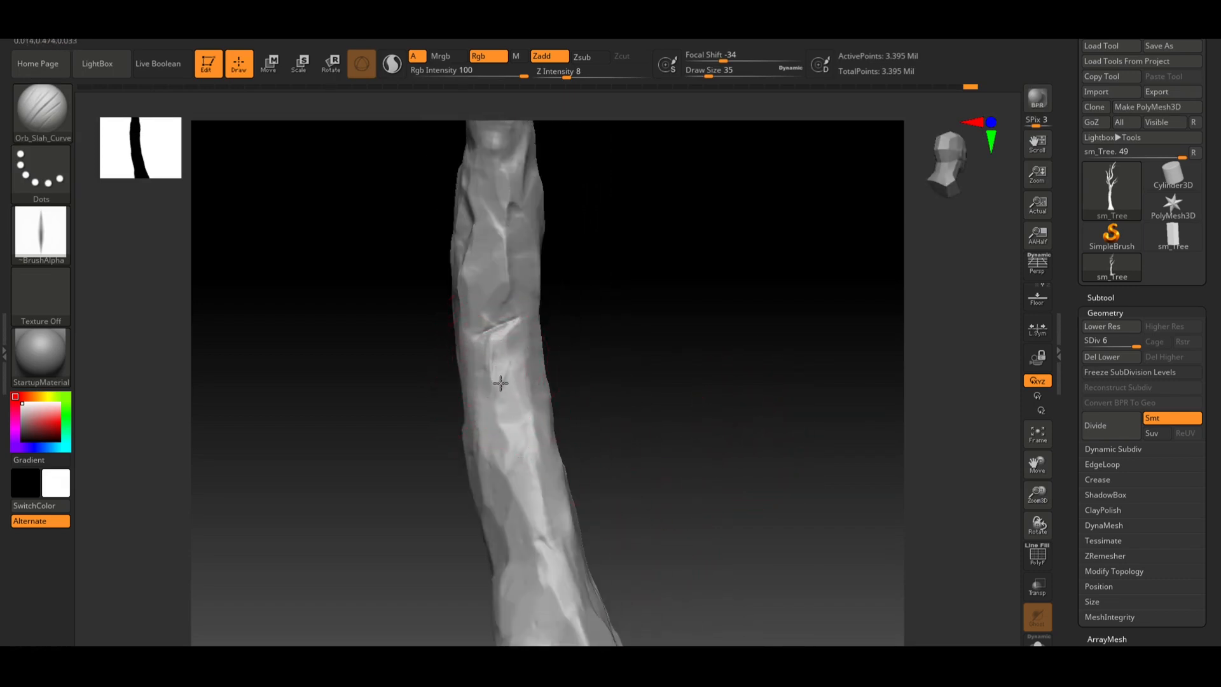
left_click_drag(611, 347, 616, 360, "alt")
Carve additional slashes into the middle section of the trunk
left_click_drag(517, 370, 574, 346, "shift")
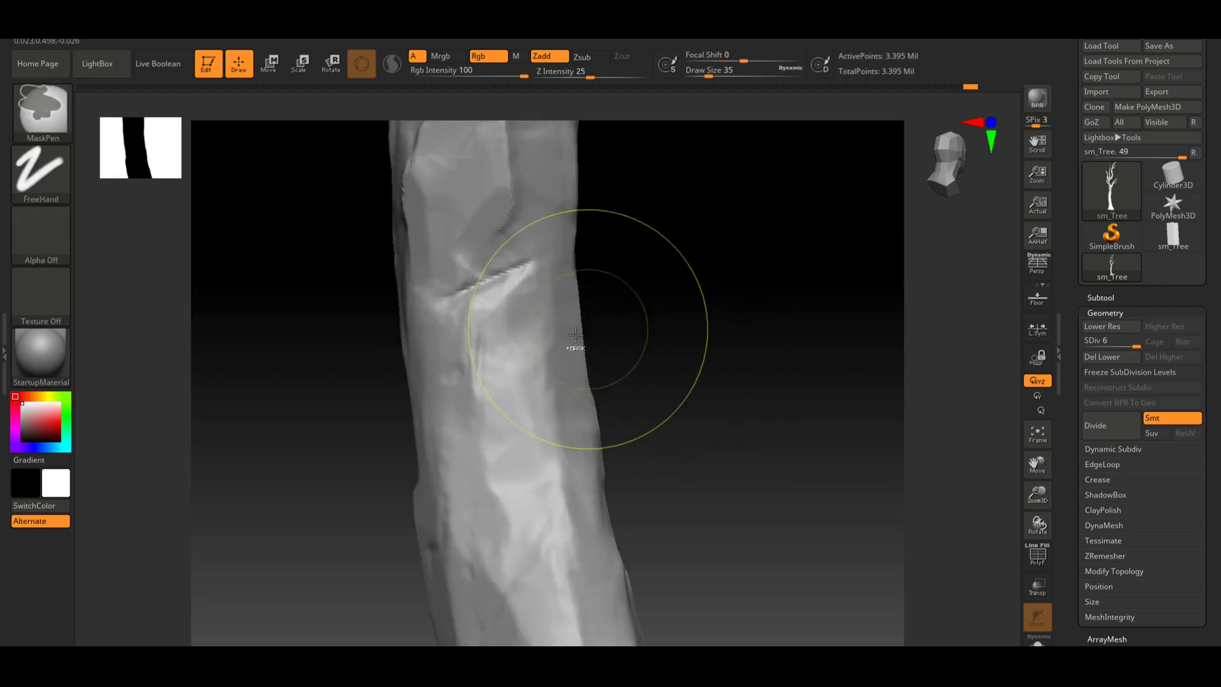
mouse_move(485, 456)
left_mouse_down()
mouse_move(503, 497)
mouse_move(490, 458)
left_mouse_up()
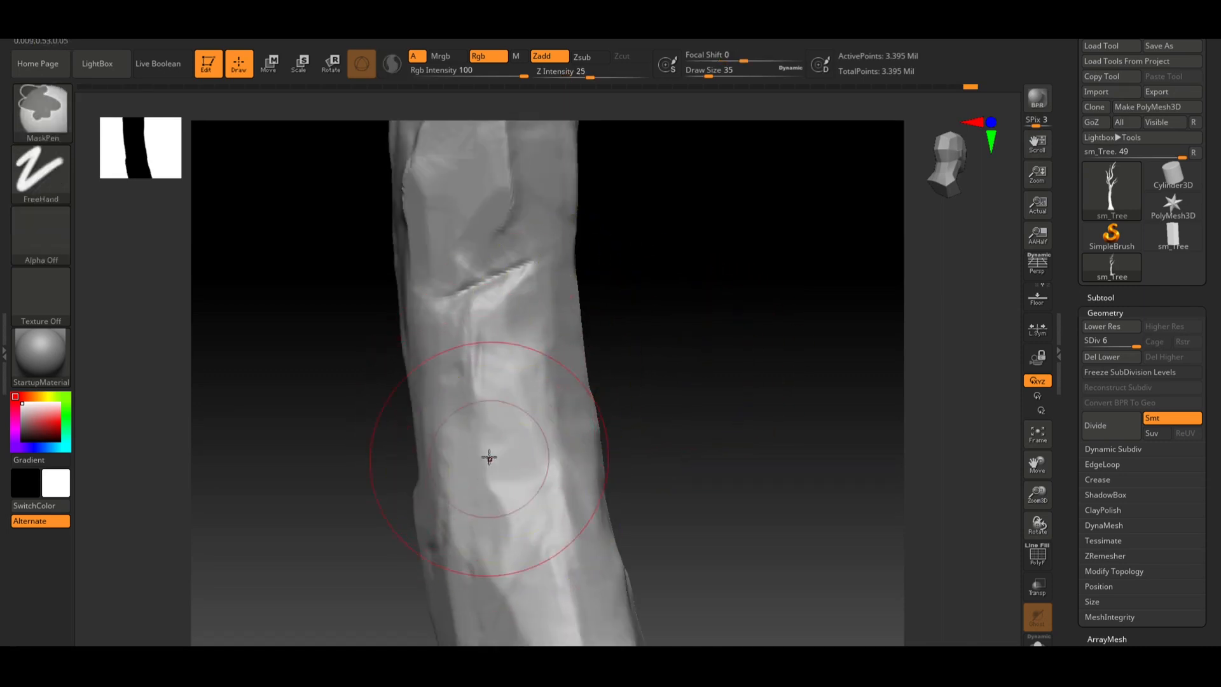
mouse_move(478, 415)
left_mouse_down()
mouse_move(499, 505)
mouse_move(472, 437)
left_mouse_up()
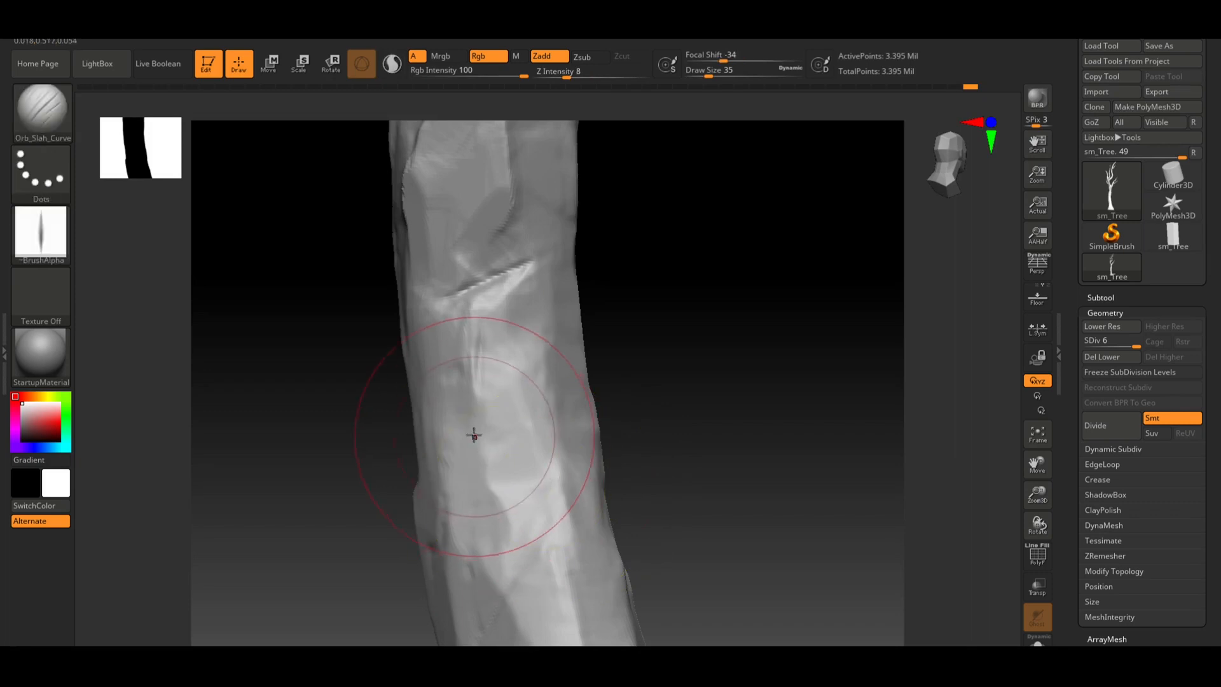
left_click_drag(490, 486, 502, 548)
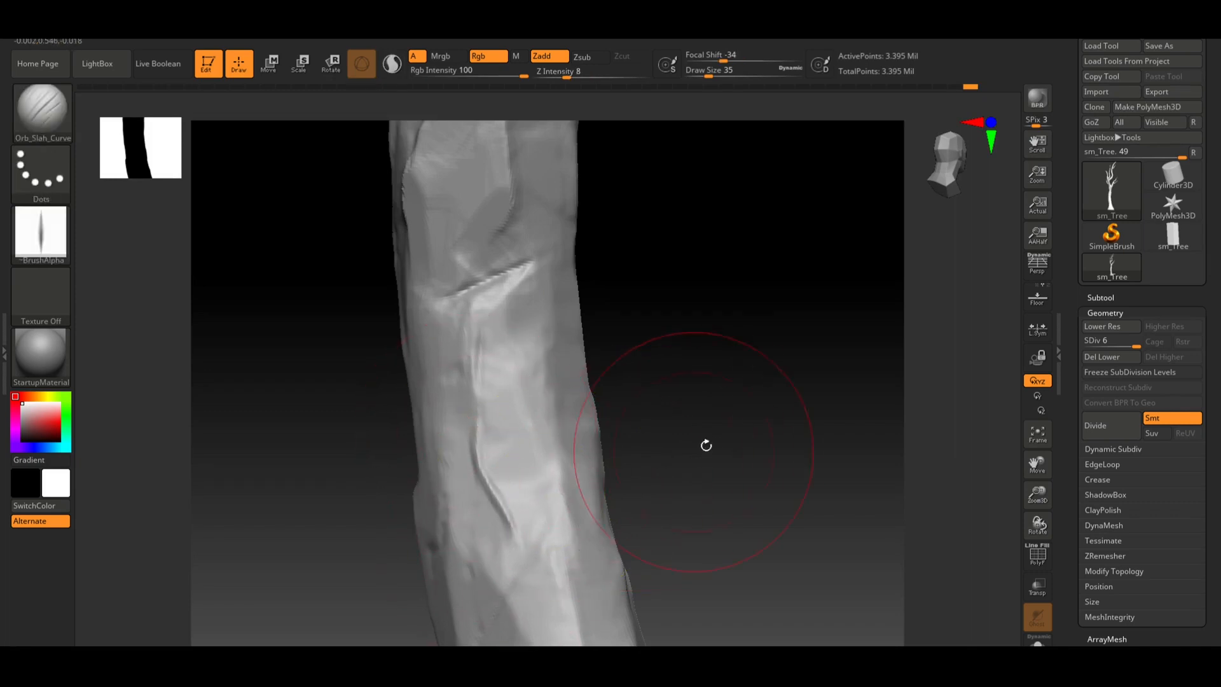
left_click_drag(705, 444, 574, 436, "alt")
mouse_move(690, 414)
left_mouse_down()
mouse_move(633, 470)
mouse_move(650, 424)
mouse_move(657, 466)
mouse_move(633, 433)
left_mouse_up()
Try a slash near the upper fork and undo it
left_click_drag(418, 263, 438, 279)
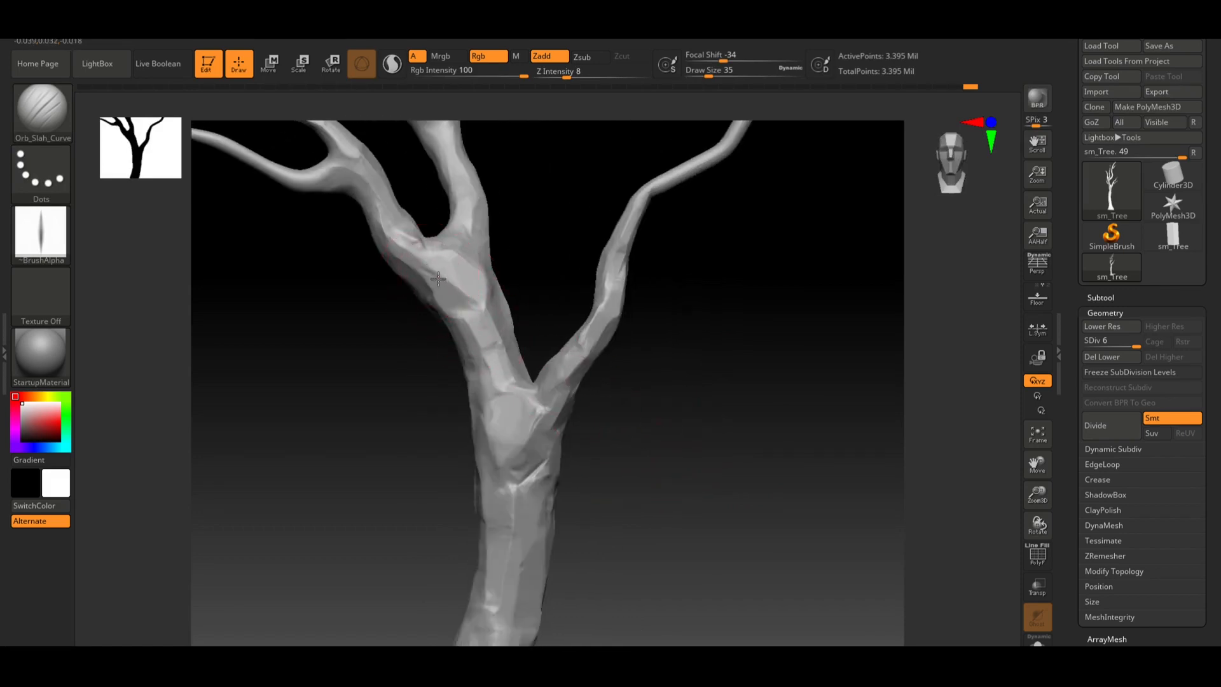
key("ctrl+z")
left_click_drag(701, 275, 648, 267)
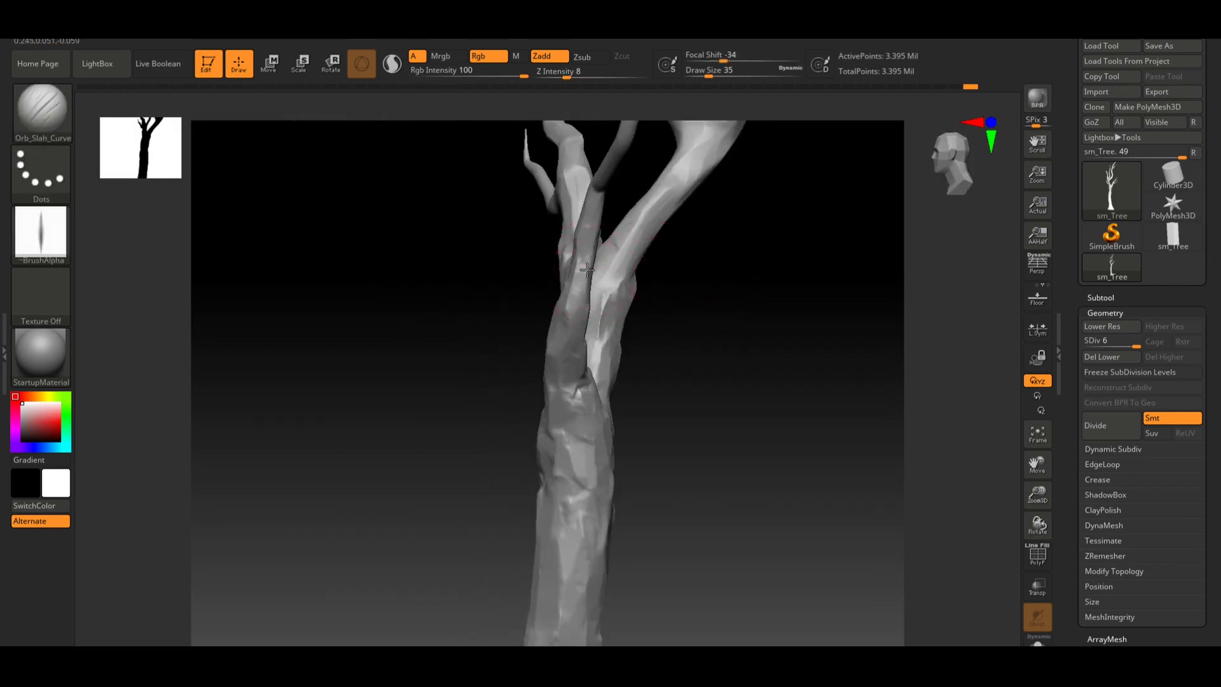
Carve more slash marks around the base and lower trunk, viewing it from several angles
left_click_drag(638, 344, 641, 310)
left_click_drag(665, 438, 636, 314)
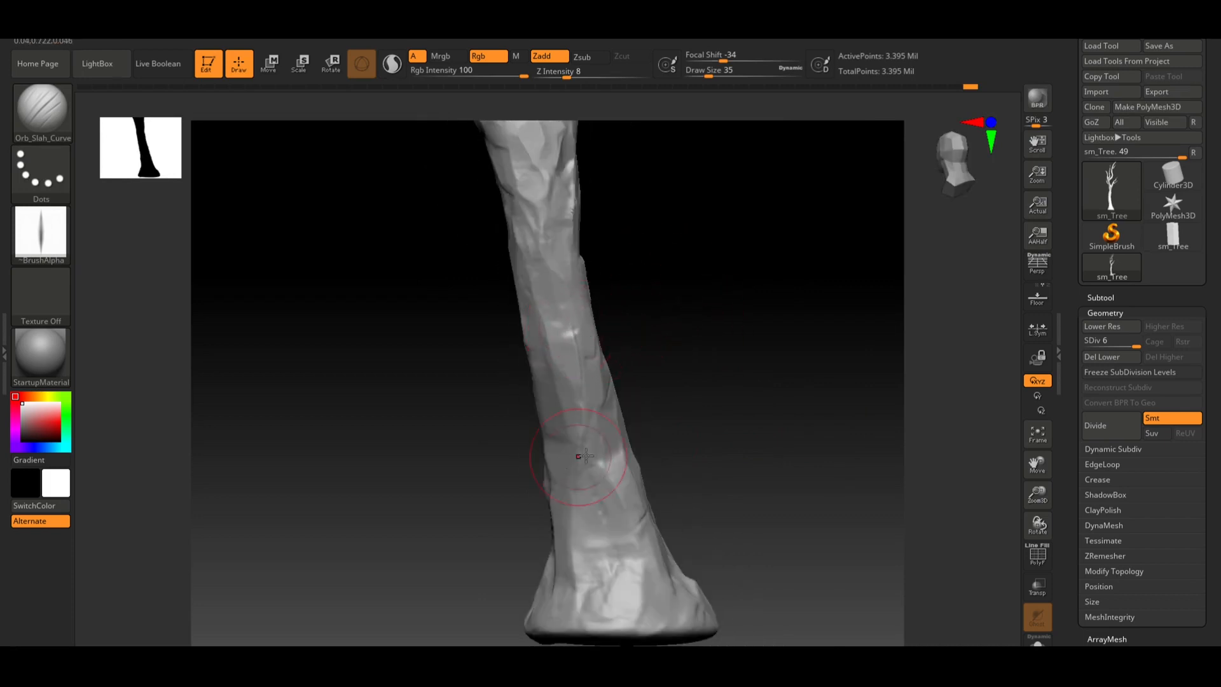
left_click_drag(688, 411, 690, 402)
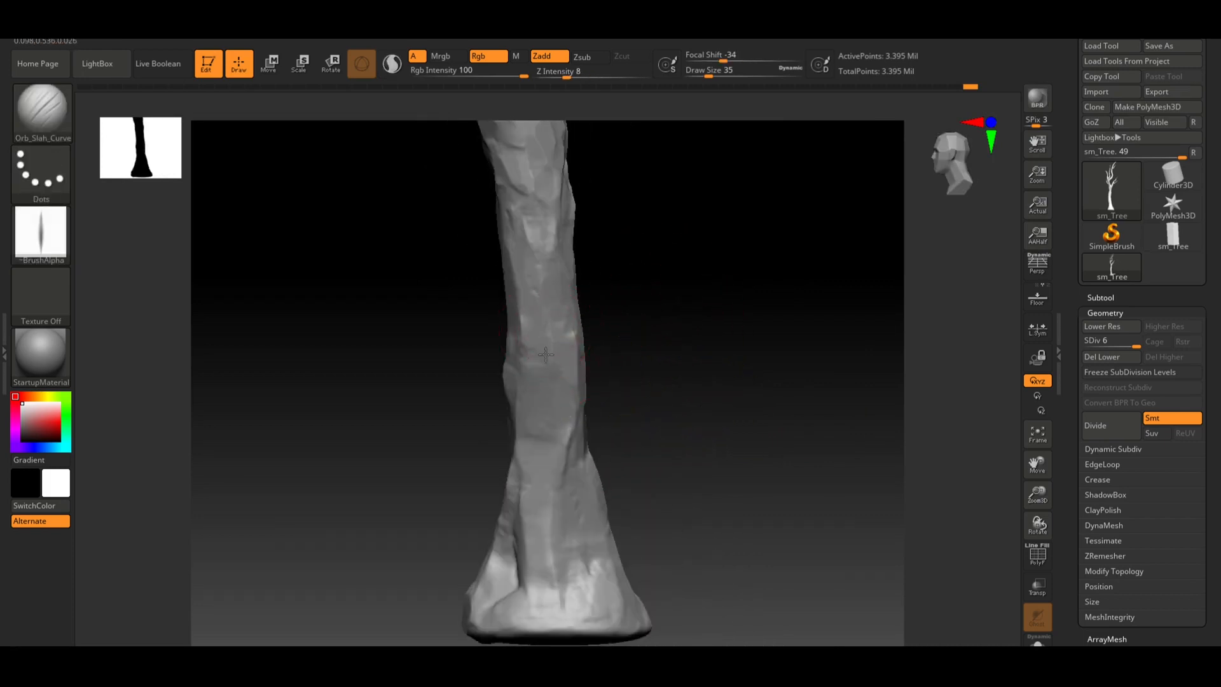
mouse_move(621, 357)
left_mouse_down()
mouse_move(708, 365)
mouse_move(629, 425)
mouse_move(681, 377)
mouse_move(662, 375)
mouse_move(769, 384)
mouse_move(757, 220)
mouse_move(771, 323)
left_mouse_up()
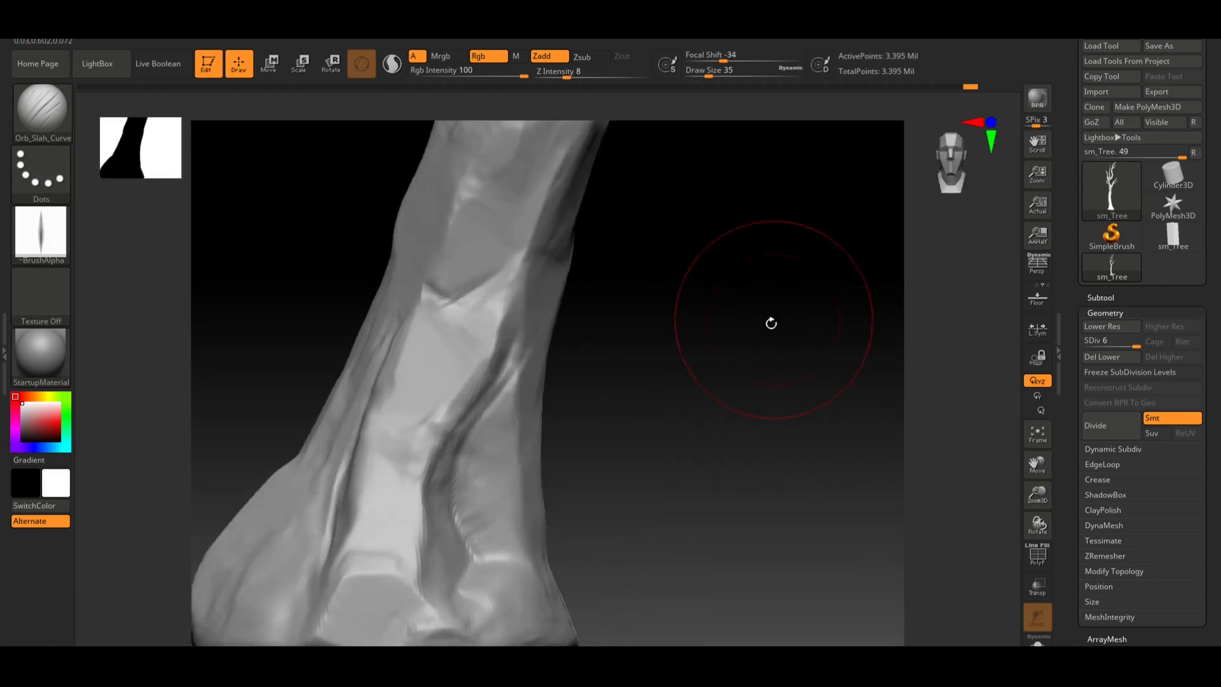
left_click_drag(520, 364, 462, 427)
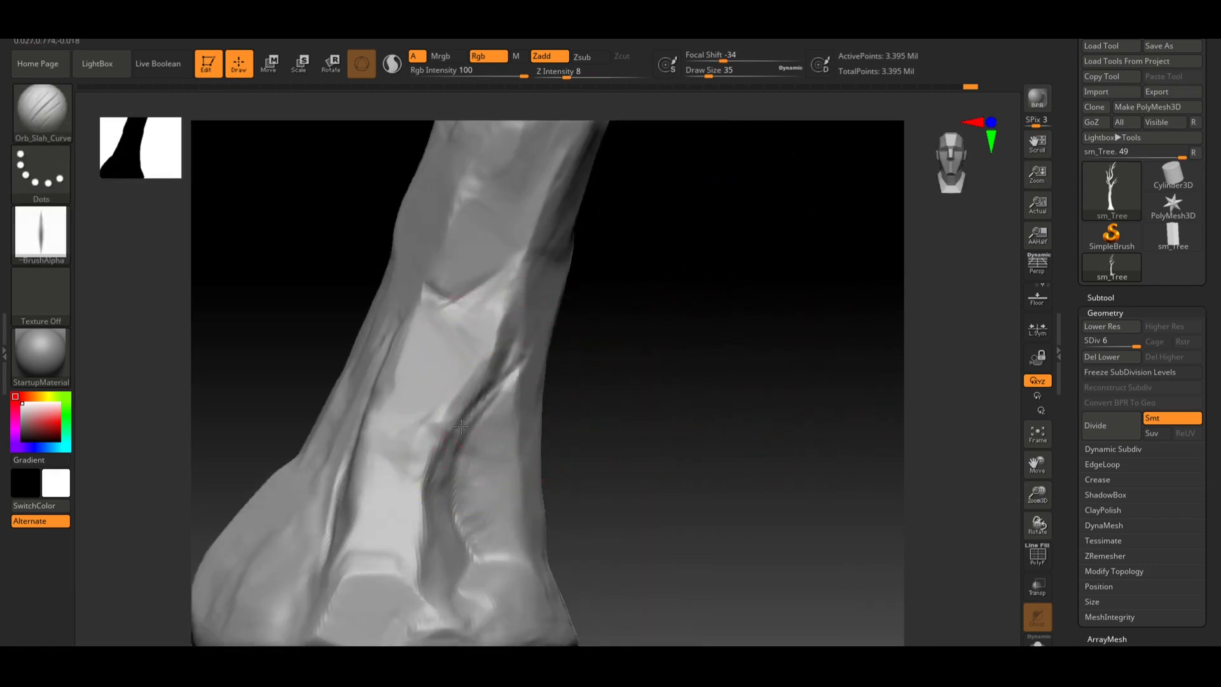
left_click_drag(654, 458, 636, 460, "shift")
left_click_drag(738, 420, 680, 439)
mouse_move(648, 492)
left_mouse_down("shift")
mouse_move(581, 409)
mouse_move(566, 354)
mouse_move(571, 382)
left_mouse_up("shift")
left_click_drag(568, 443, 584, 537)
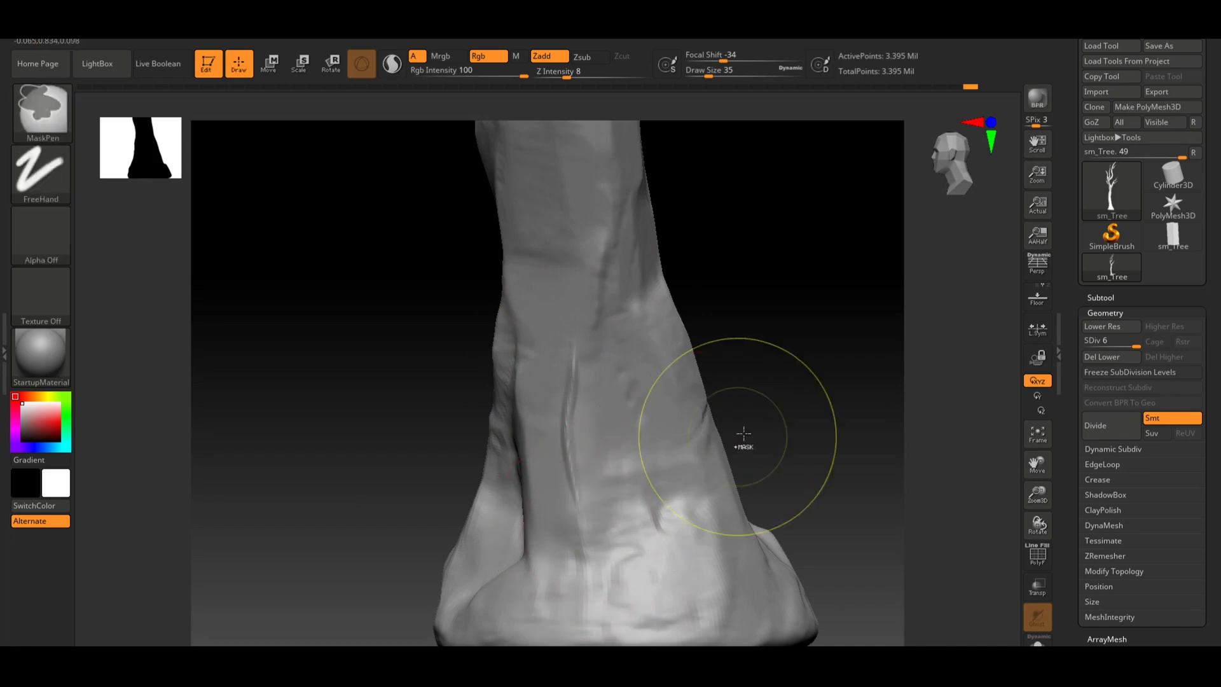
mouse_move(743, 433)
left_mouse_down()
mouse_move(842, 367)
mouse_move(734, 360)
mouse_move(695, 411)
mouse_move(646, 433)
mouse_move(687, 430)
mouse_move(694, 449)
left_mouse_up()
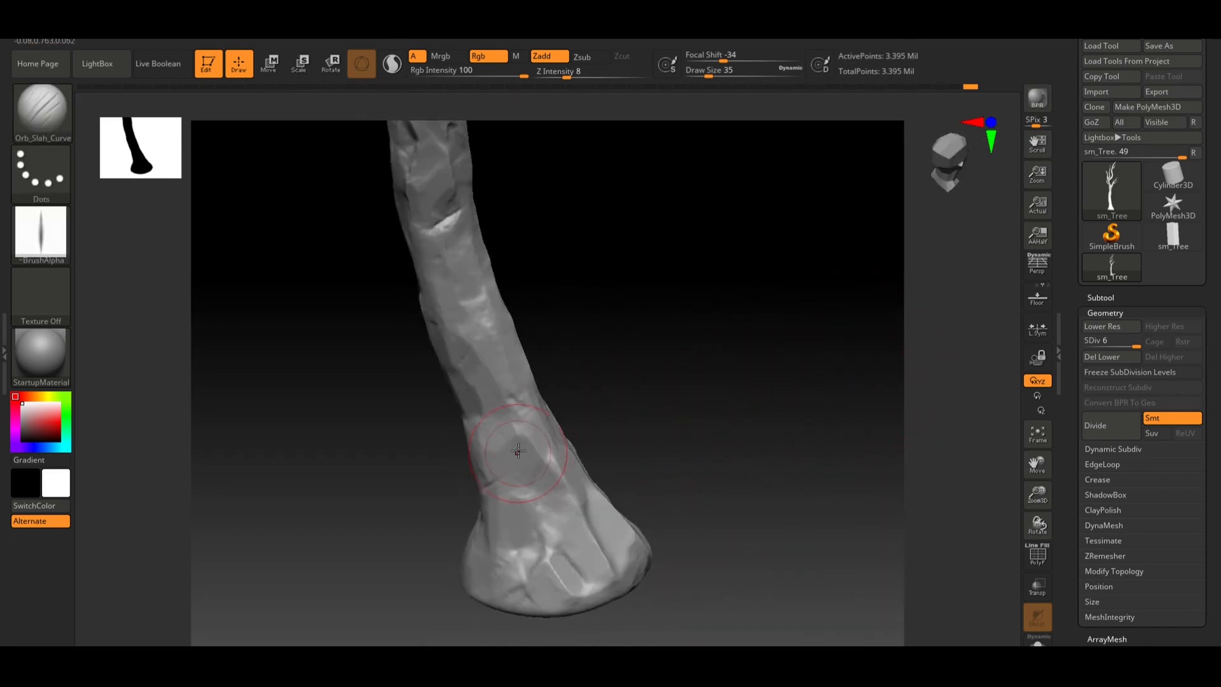
mouse_move(656, 279)
left_mouse_down()
mouse_move(687, 379)
mouse_move(655, 384)
mouse_move(641, 365)
left_mouse_up()
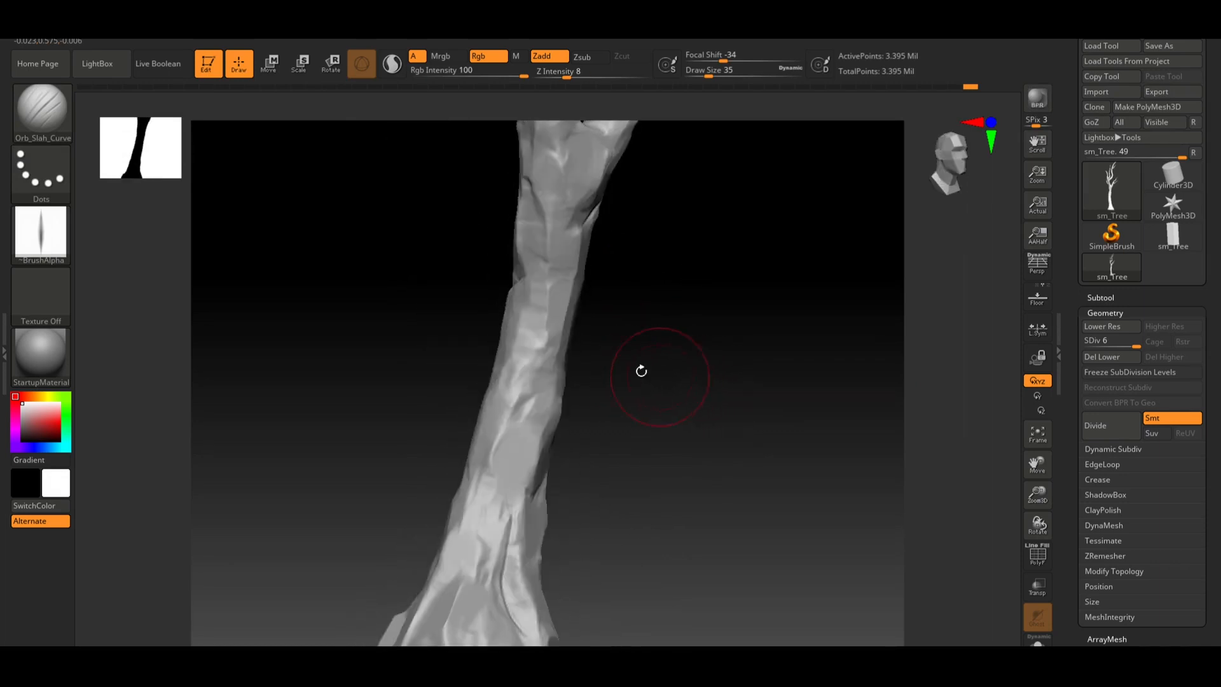
Load the Orb_Rock_Detail brush from the brush library
left_click(41, 108)
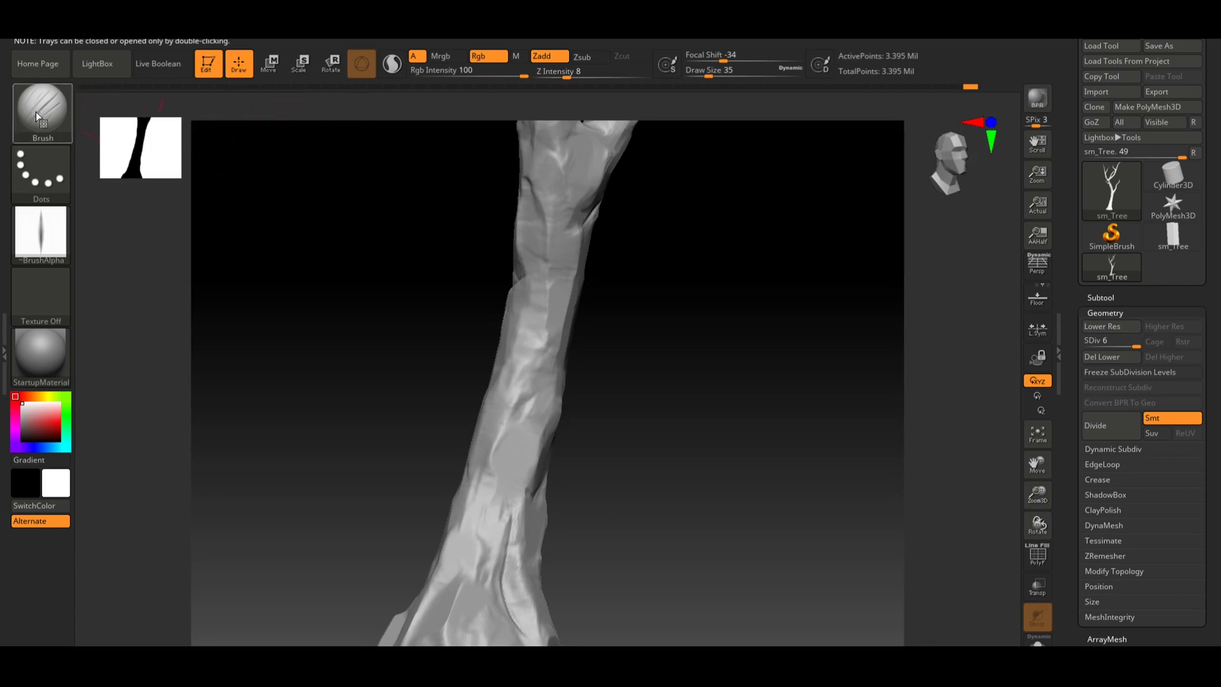
left_click(38, 115)
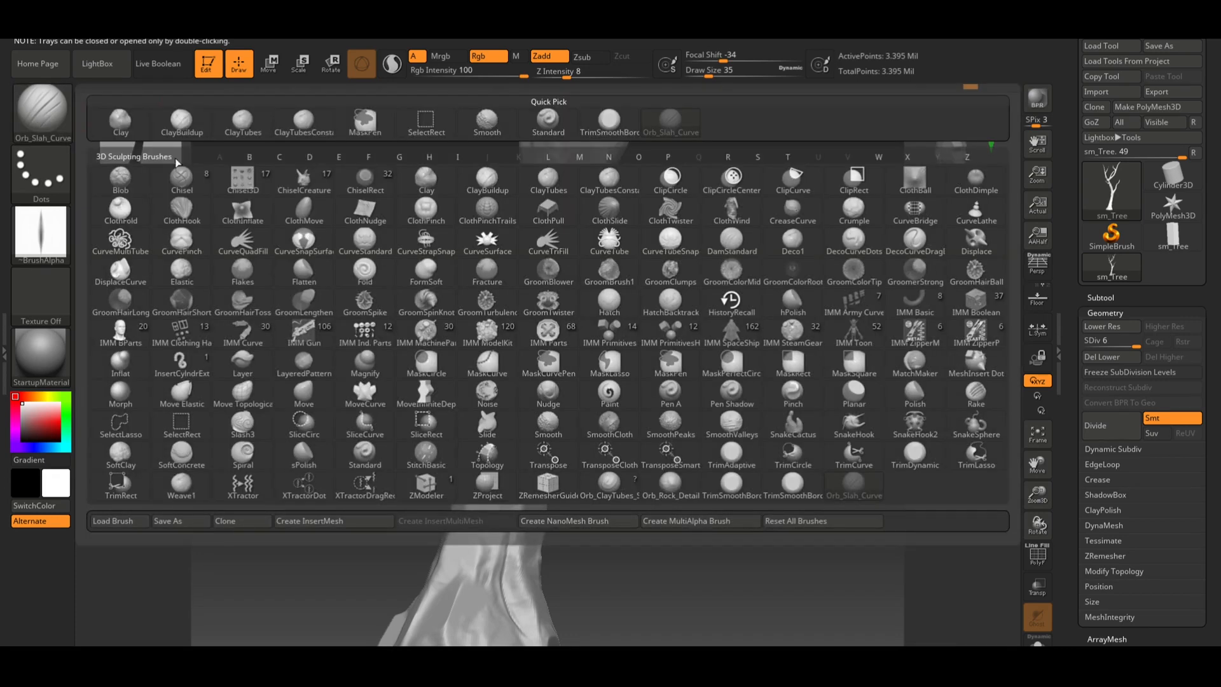
left_click(304, 178)
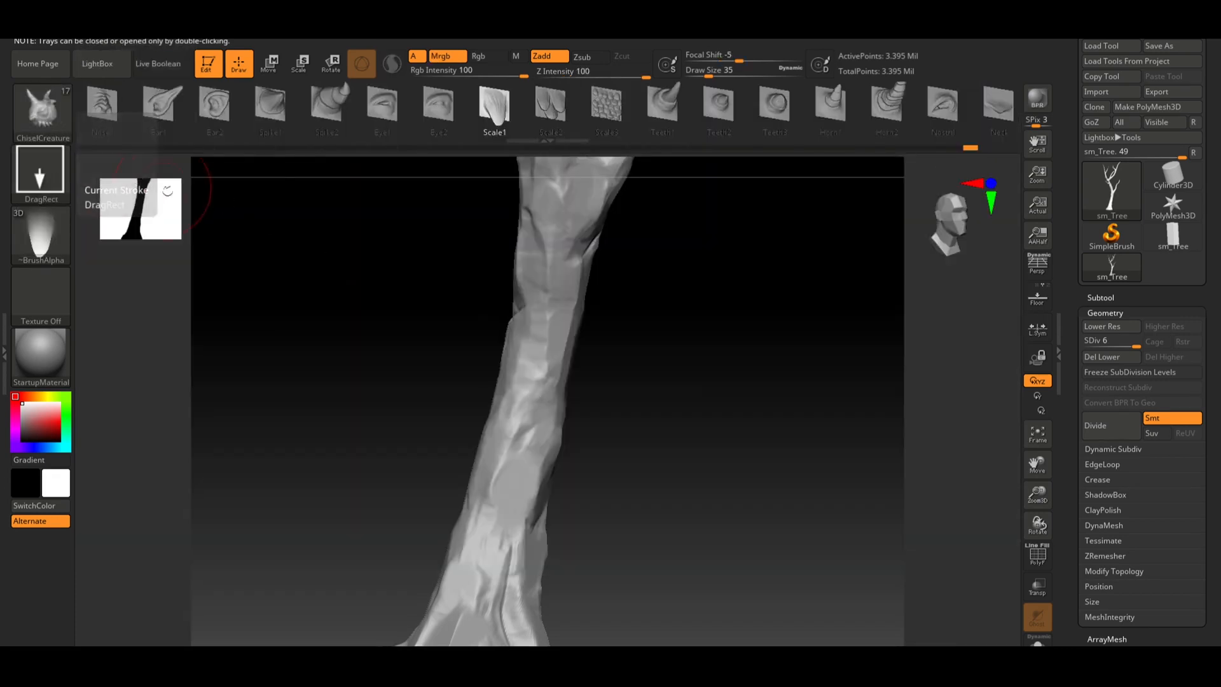
left_click(38, 111)
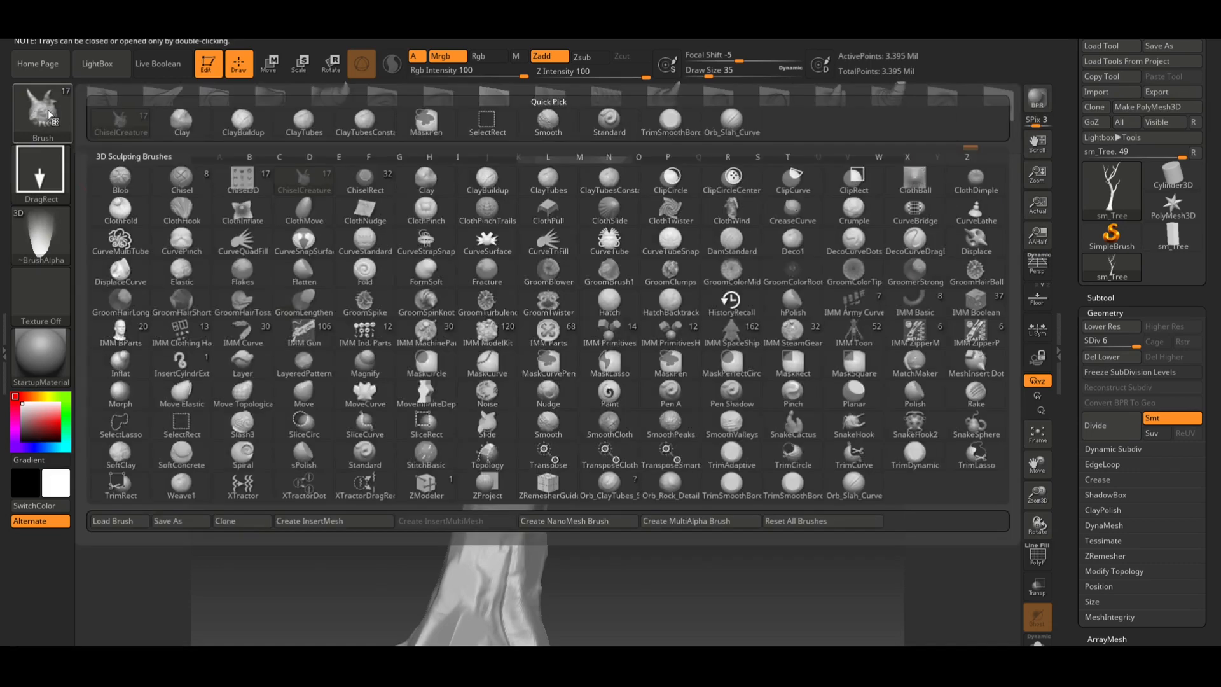
left_click(242, 120)
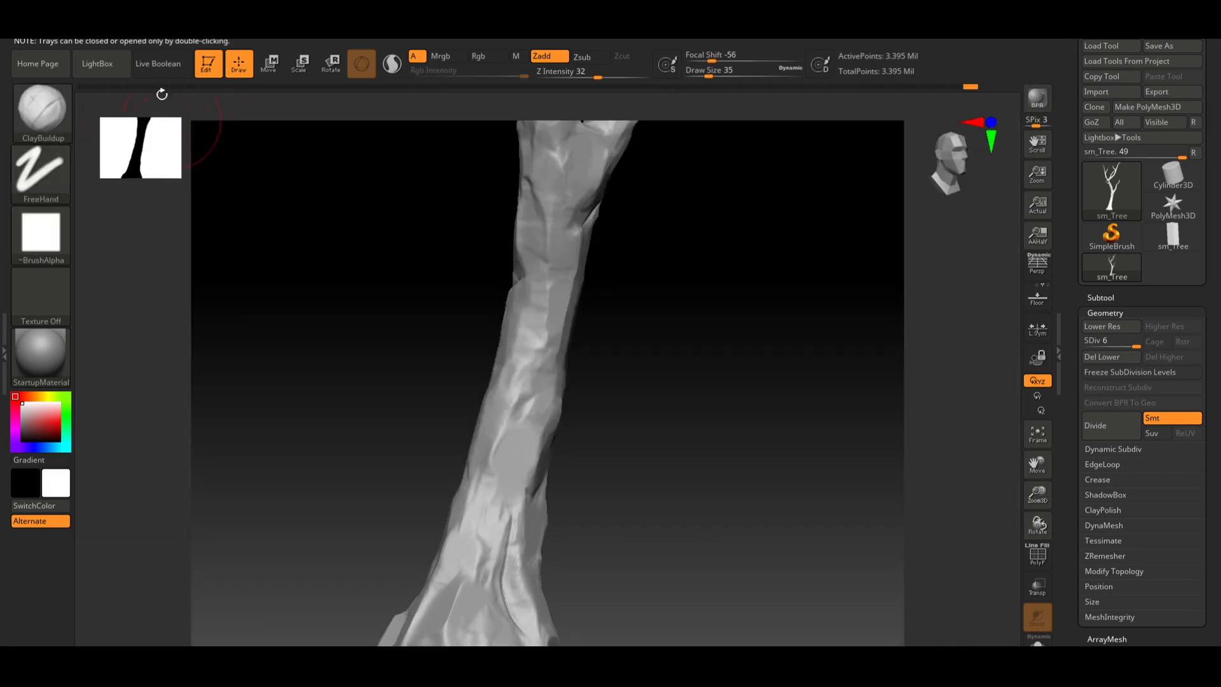
left_click(96, 64)
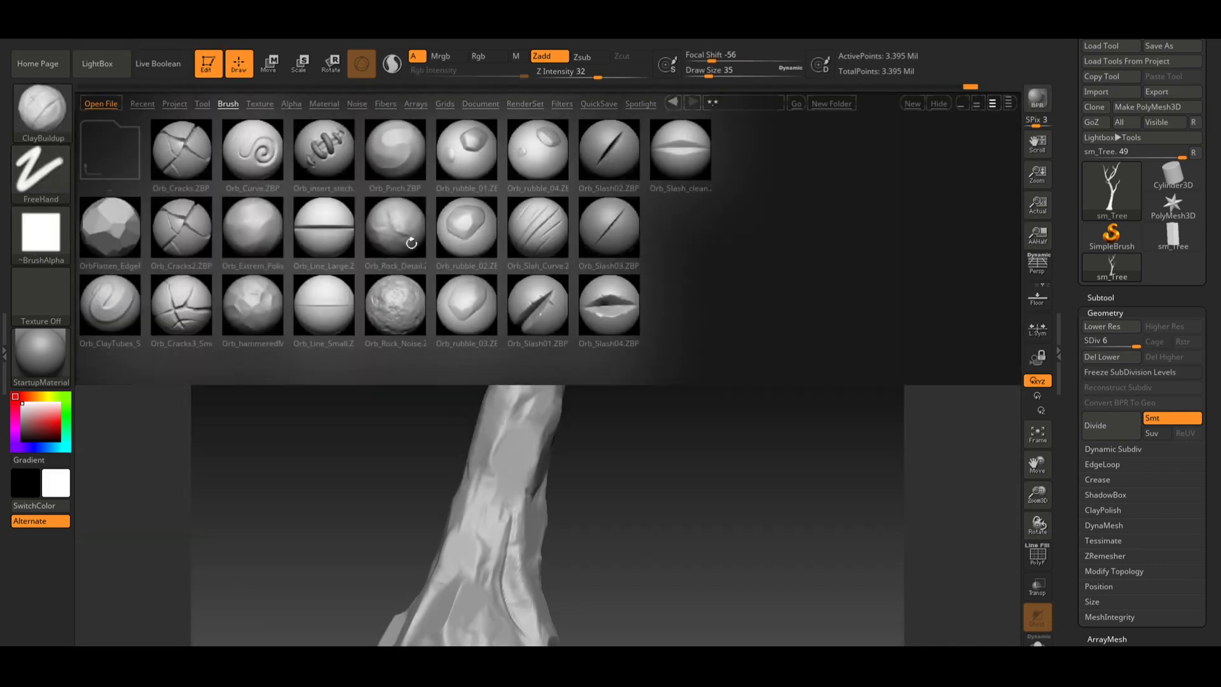
double_click(396, 221)
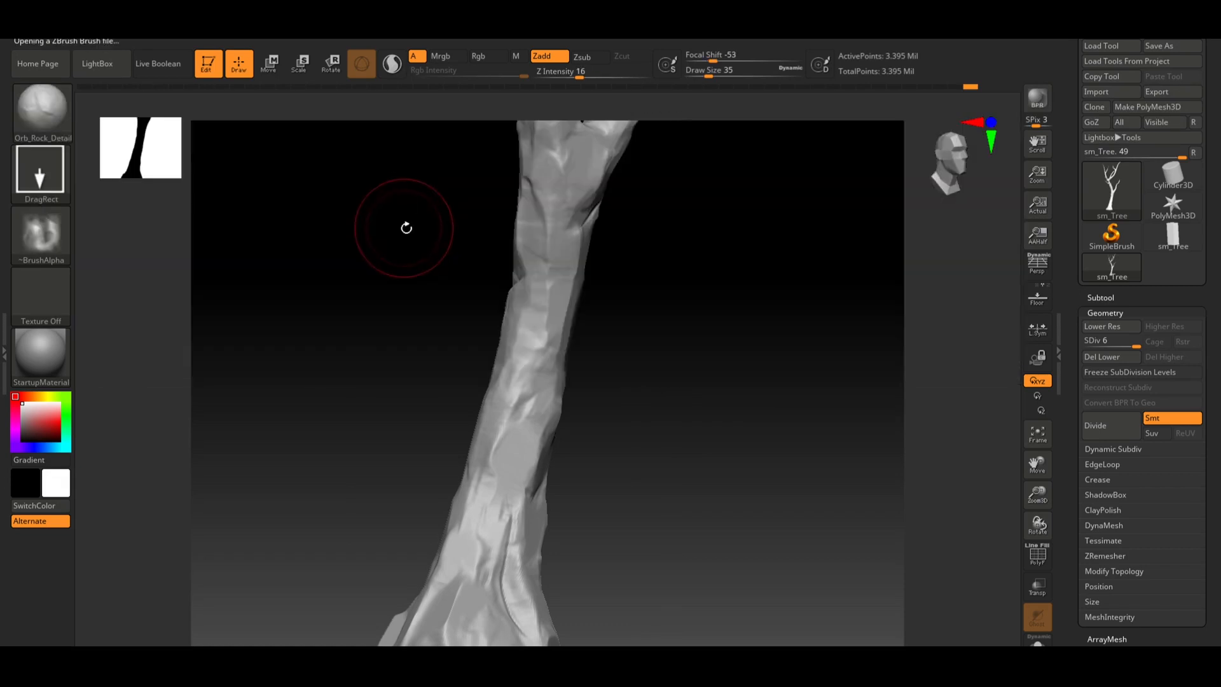
Try a rock-detail stroke on the lower trunk and undo it
left_click_drag(658, 348, 583, 308)
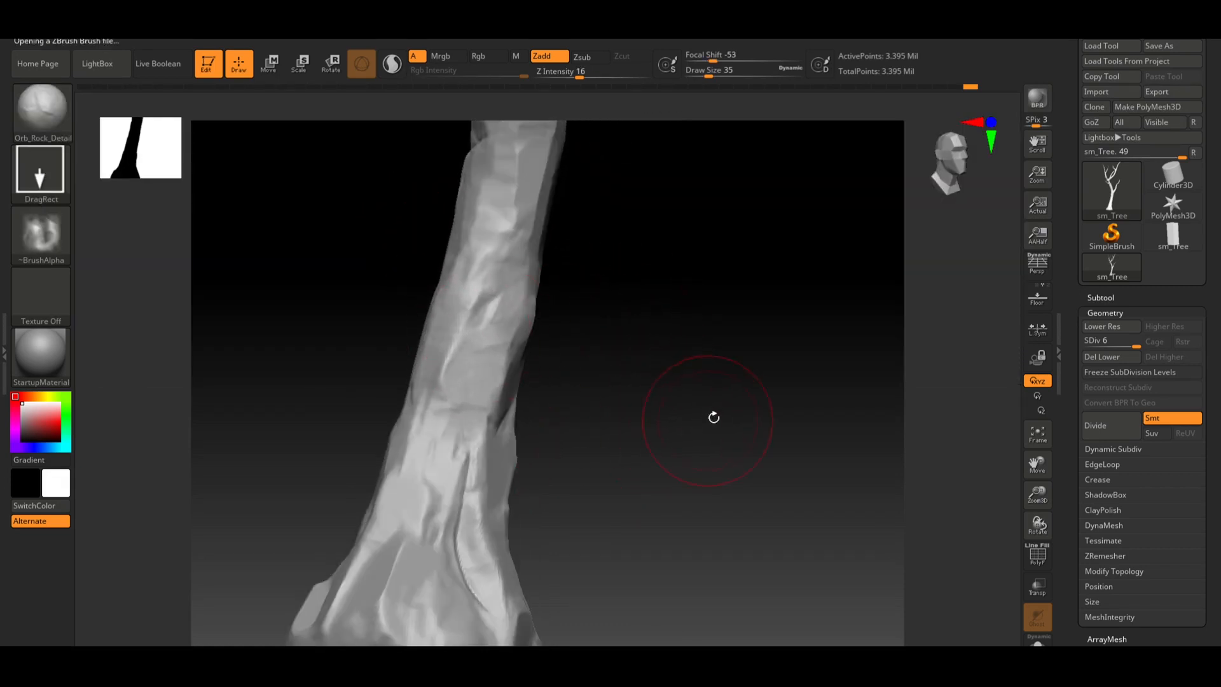
left_click_drag(713, 417, 510, 396)
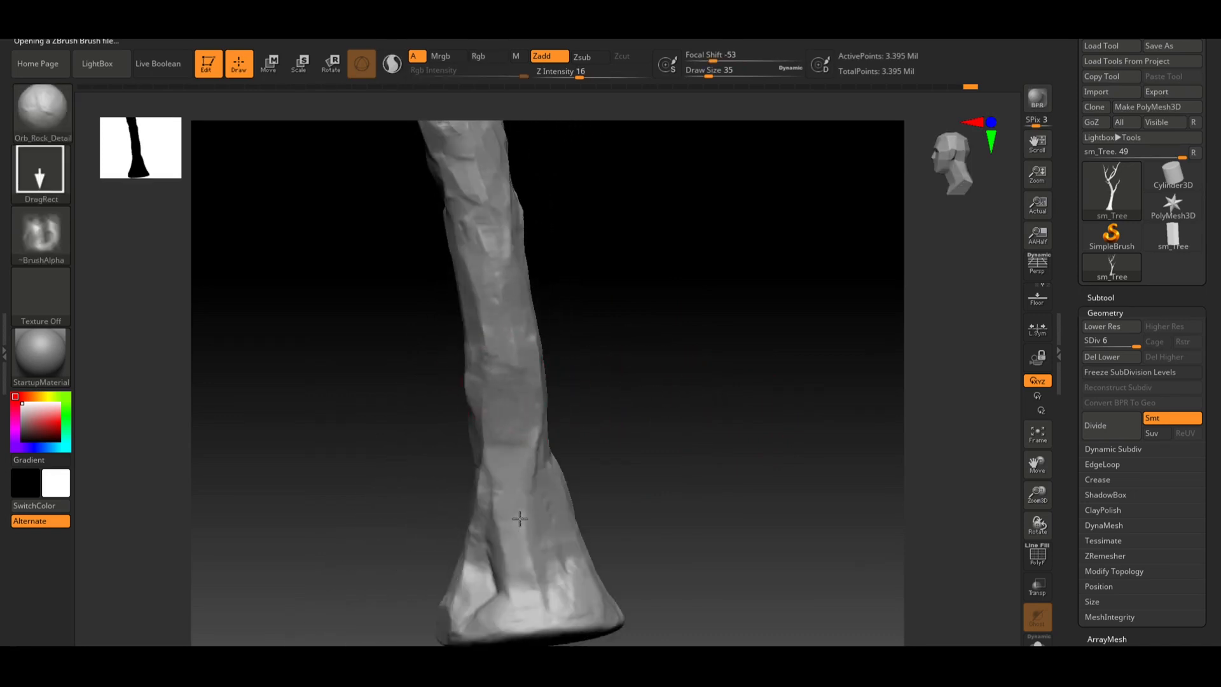
left_click_drag(609, 466, 725, 382)
key("ctrl+z")
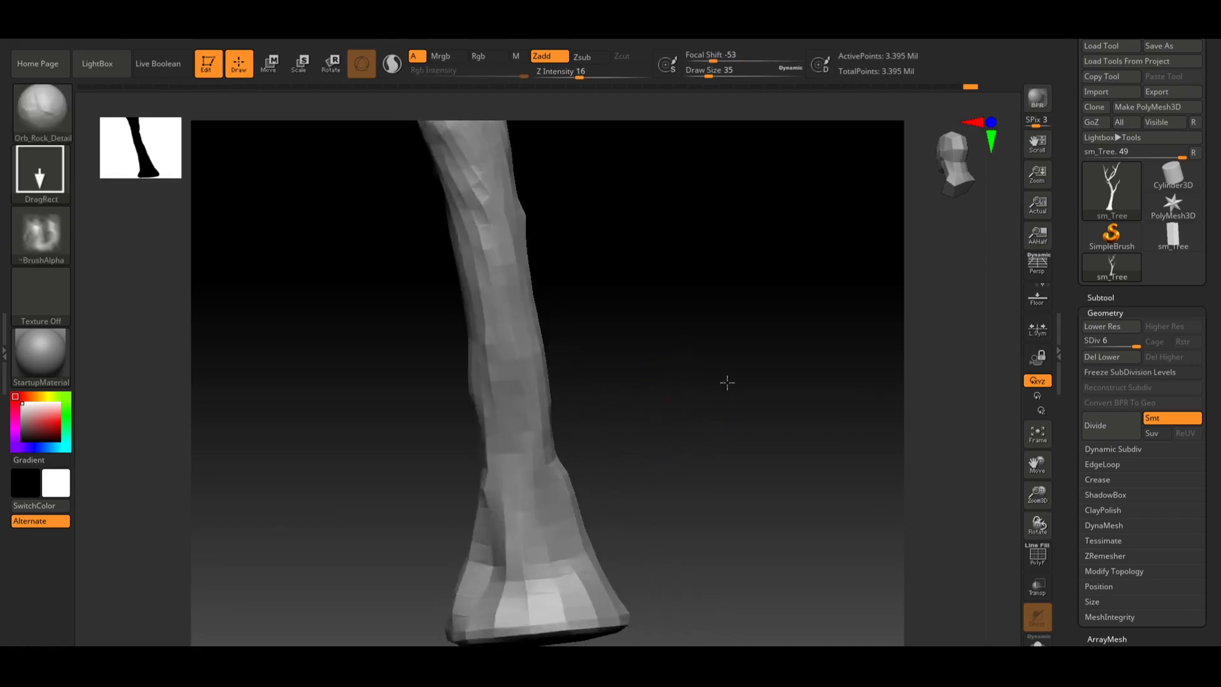
Set Z Intensity to 21 and stamp rock detail around the trunk base
left_click_drag(579, 77, 585, 76)
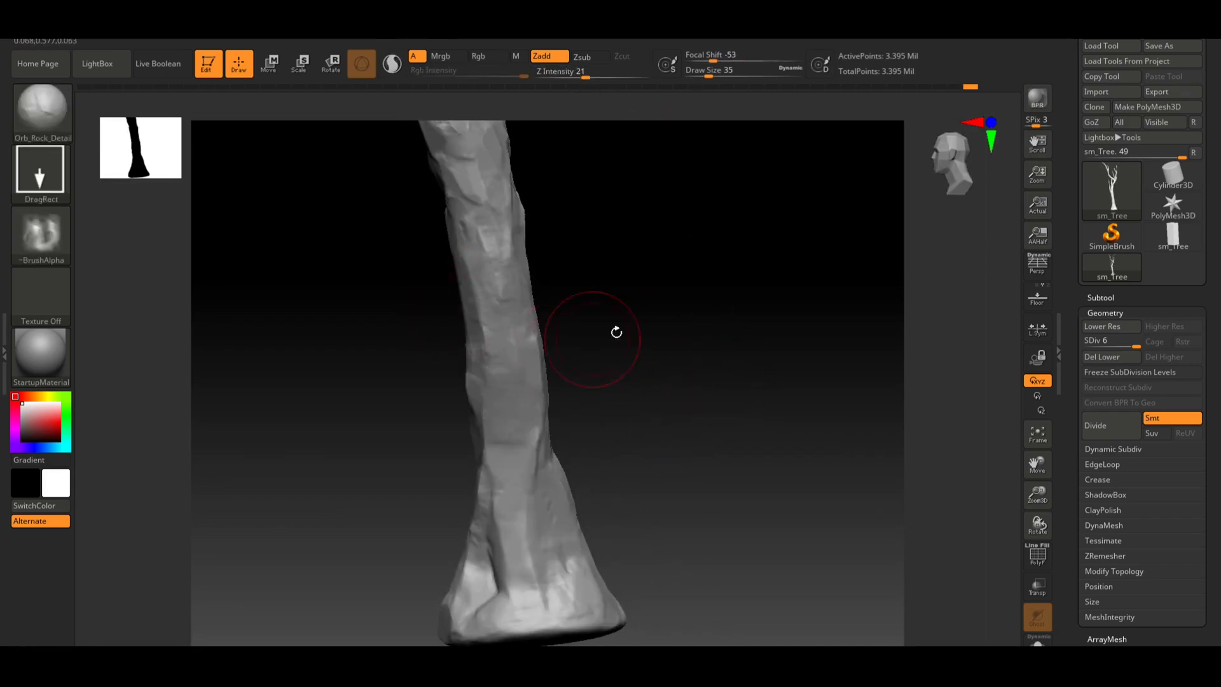
mouse_move(616, 332)
left_mouse_down("shift")
mouse_move(671, 316)
mouse_move(681, 334)
left_mouse_up("shift")
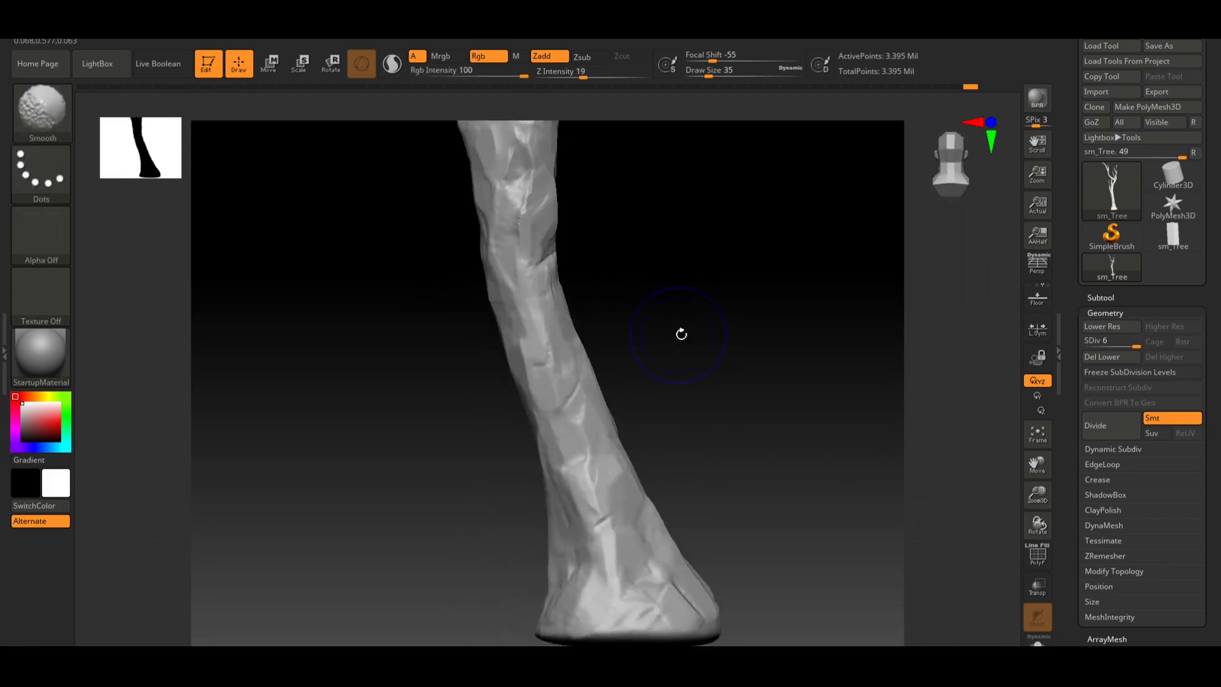
left_click_drag(591, 465, 617, 534)
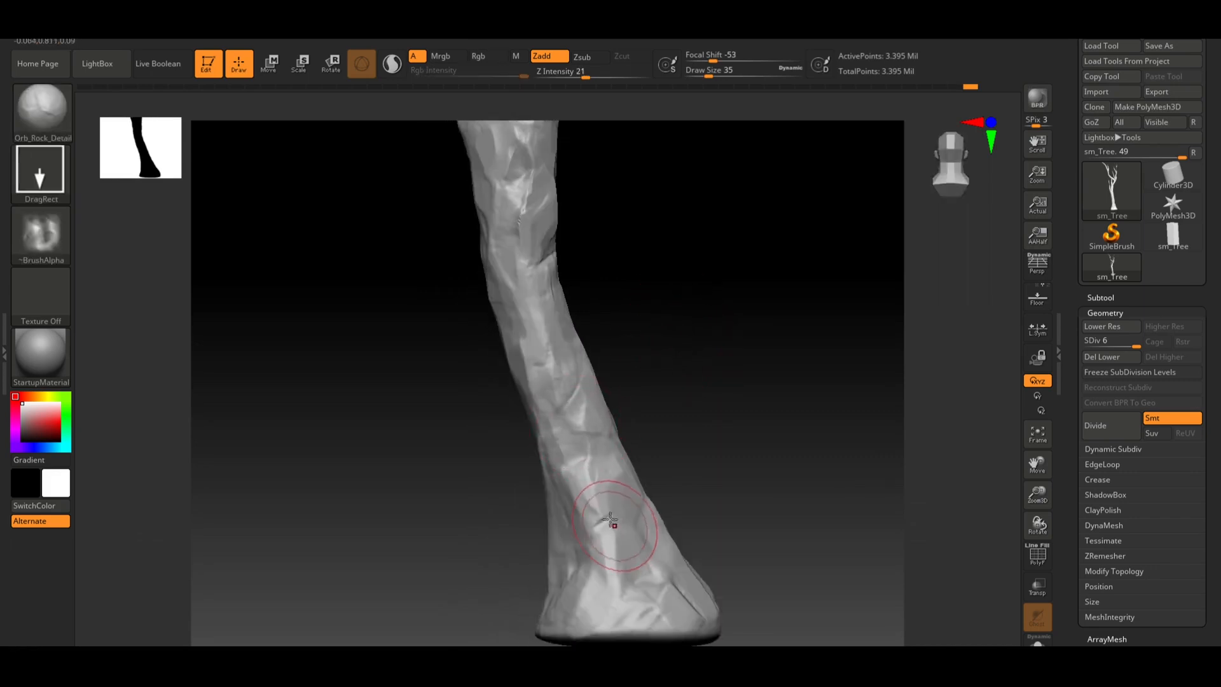
left_click_drag(596, 485, 639, 613)
left_click_drag(747, 502, 771, 462)
left_click_drag(685, 365, 646, 402)
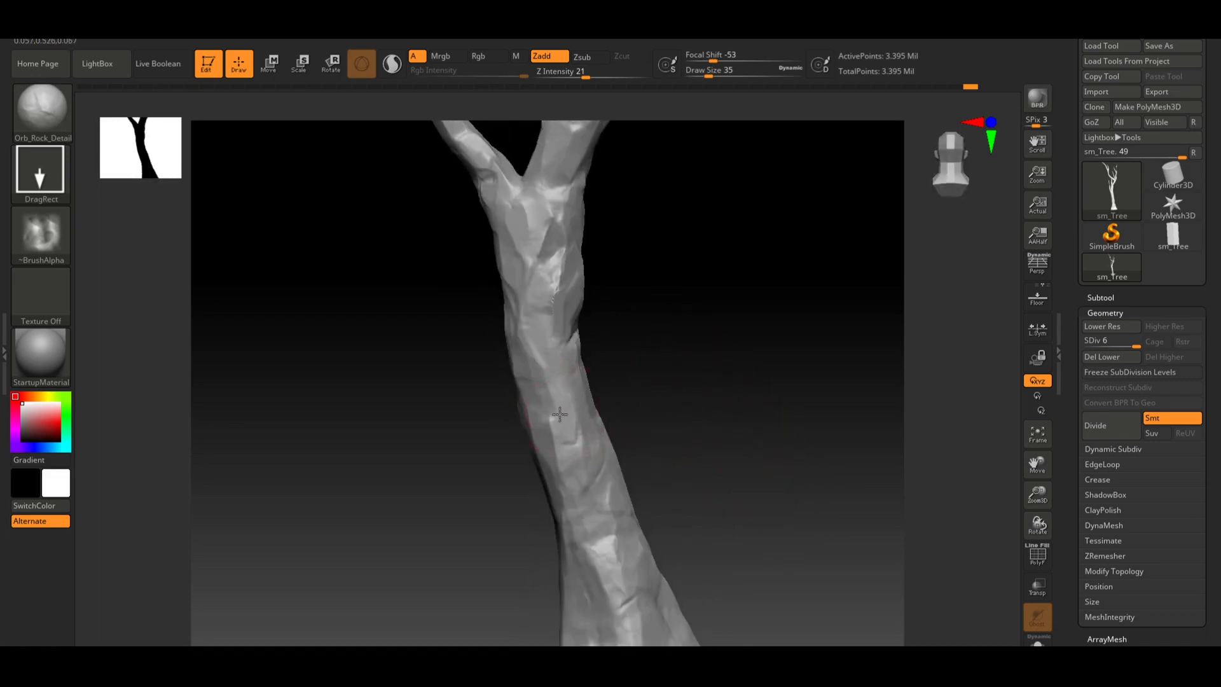
left_click_drag(671, 446, 668, 382)
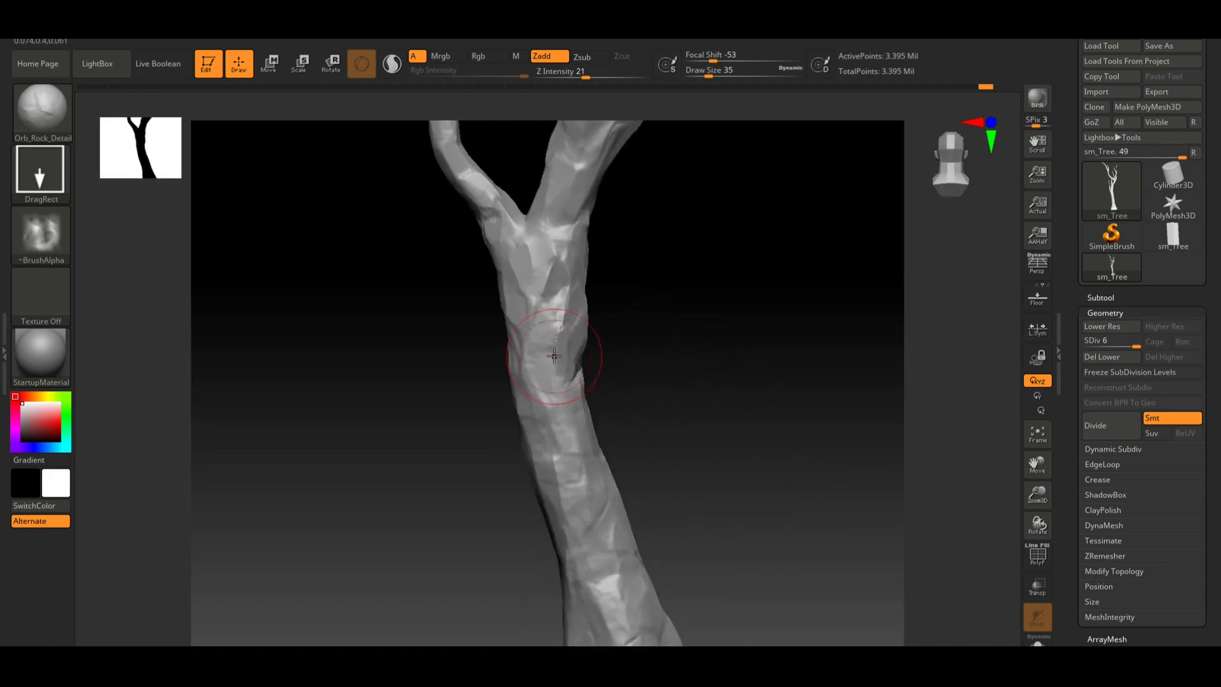
Stamp rock detail along the middle trunk below the fork
left_click_drag(560, 255, 535, 344)
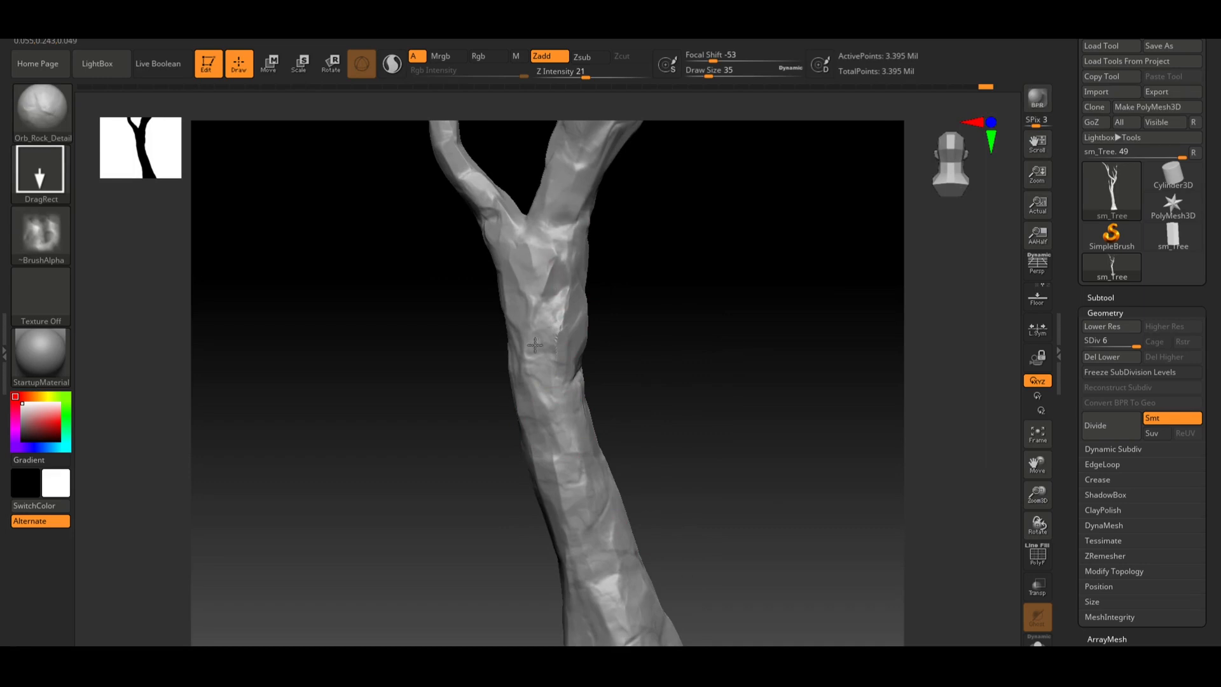
left_click_drag(712, 321, 690, 320)
left_click_drag(757, 347, 610, 306, "alt")
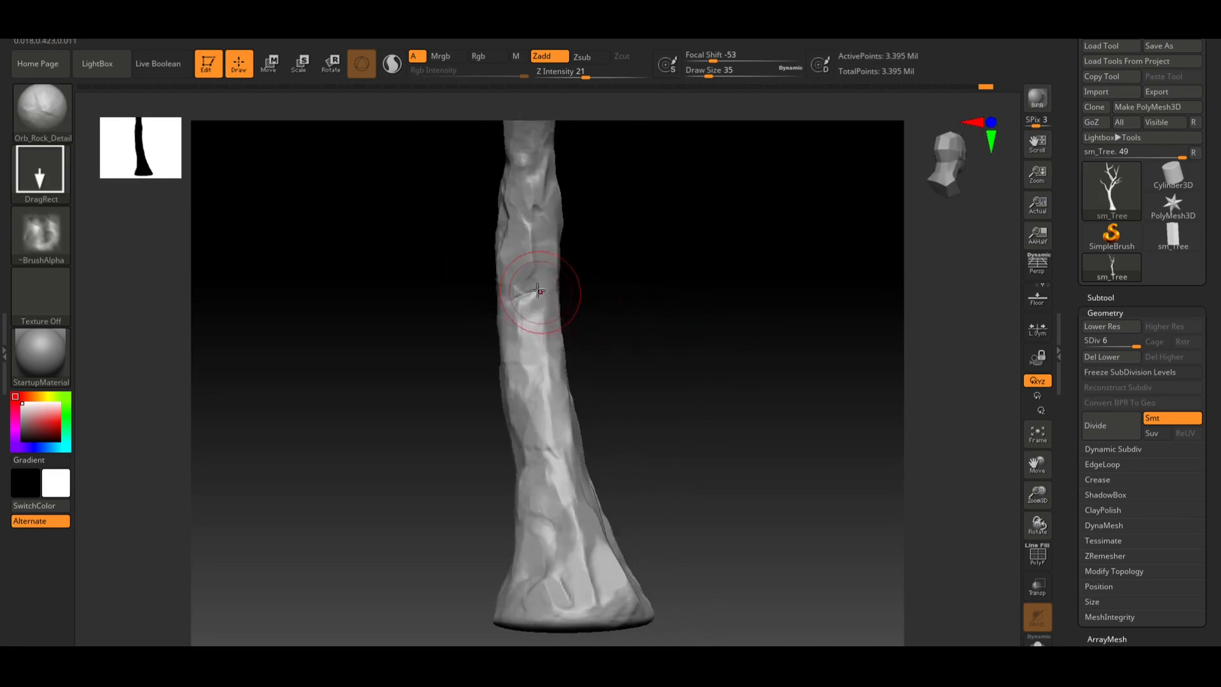
left_click_drag(532, 292, 531, 321)
mouse_move(611, 321)
left_mouse_down()
mouse_move(679, 320)
mouse_move(675, 344)
left_mouse_up()
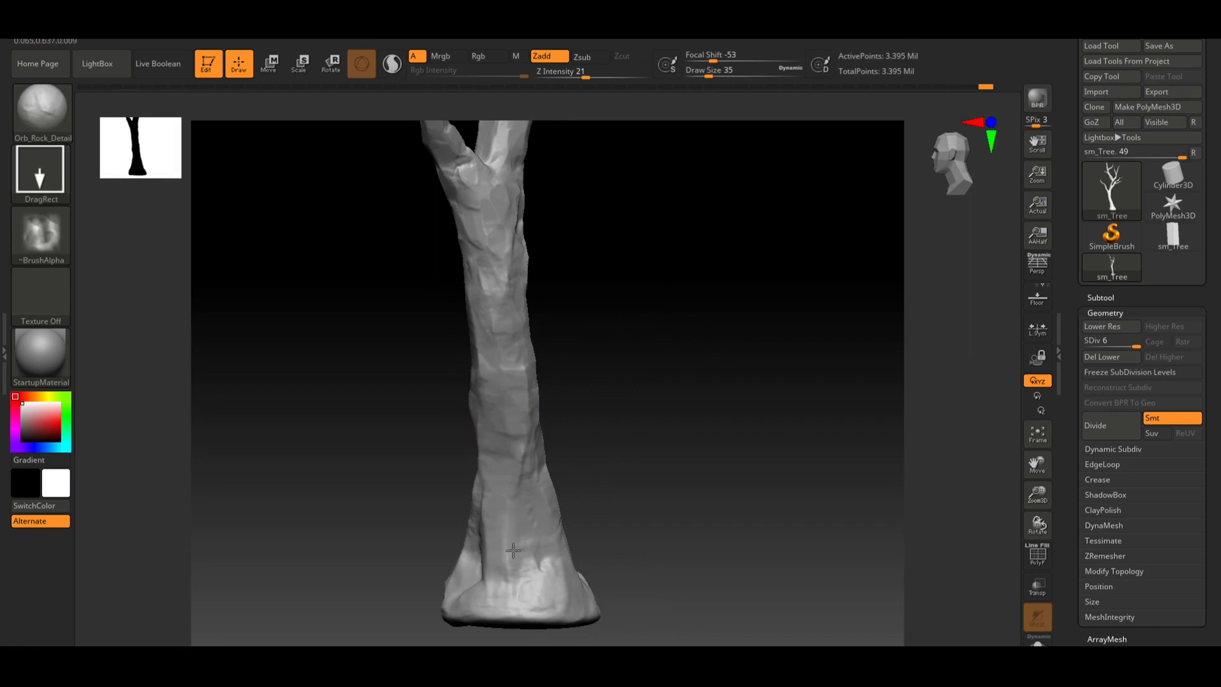
mouse_move(573, 521)
left_mouse_down()
mouse_move(616, 450)
mouse_move(665, 426)
mouse_move(662, 413)
left_mouse_up()
mouse_move(472, 470)
left_mouse_down()
mouse_move(503, 512)
mouse_move(516, 432)
left_mouse_up()
left_click_drag(625, 431, 576, 407)
mouse_move(654, 377)
left_mouse_down()
mouse_move(618, 414)
mouse_move(654, 414)
mouse_move(635, 417)
mouse_move(647, 423)
mouse_move(636, 379)
mouse_move(575, 387)
mouse_move(605, 390)
mouse_move(589, 379)
mouse_move(659, 400)
mouse_move(654, 490)
left_mouse_up()
key("shift")
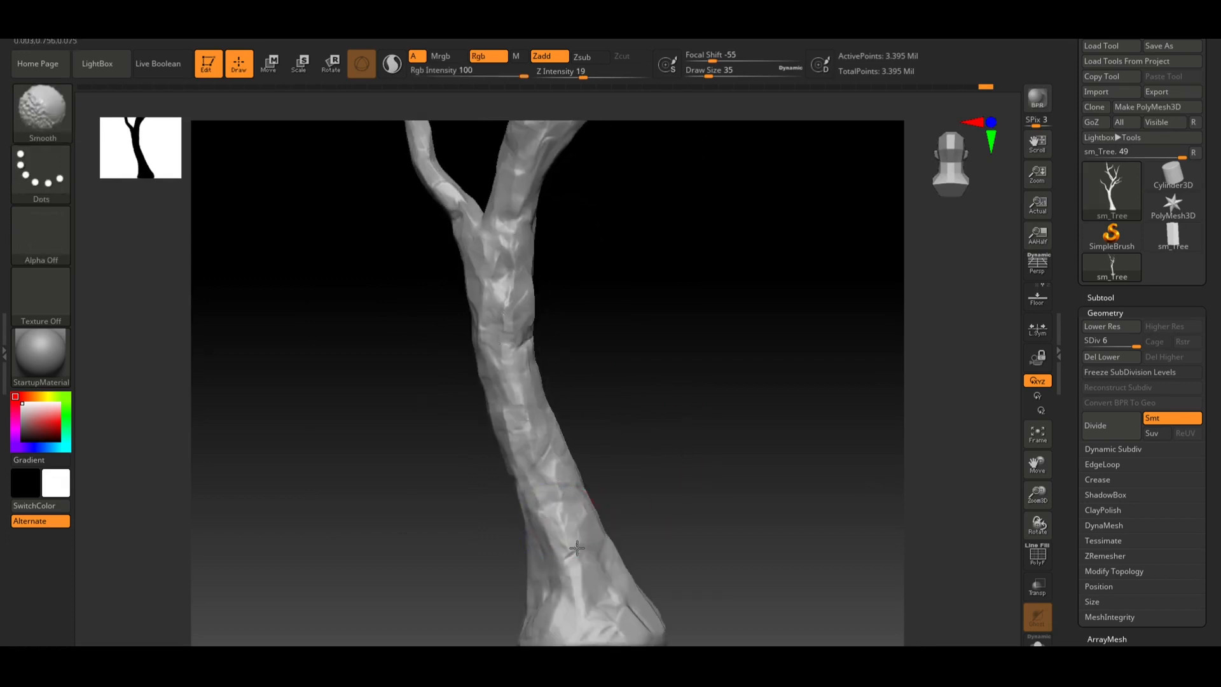
mouse_move(735, 387)
left_mouse_down("alt")
mouse_move(687, 373)
mouse_move(649, 393)
mouse_move(631, 423)
mouse_move(623, 409)
mouse_move(583, 417)
mouse_move(624, 437)
left_mouse_up("alt")
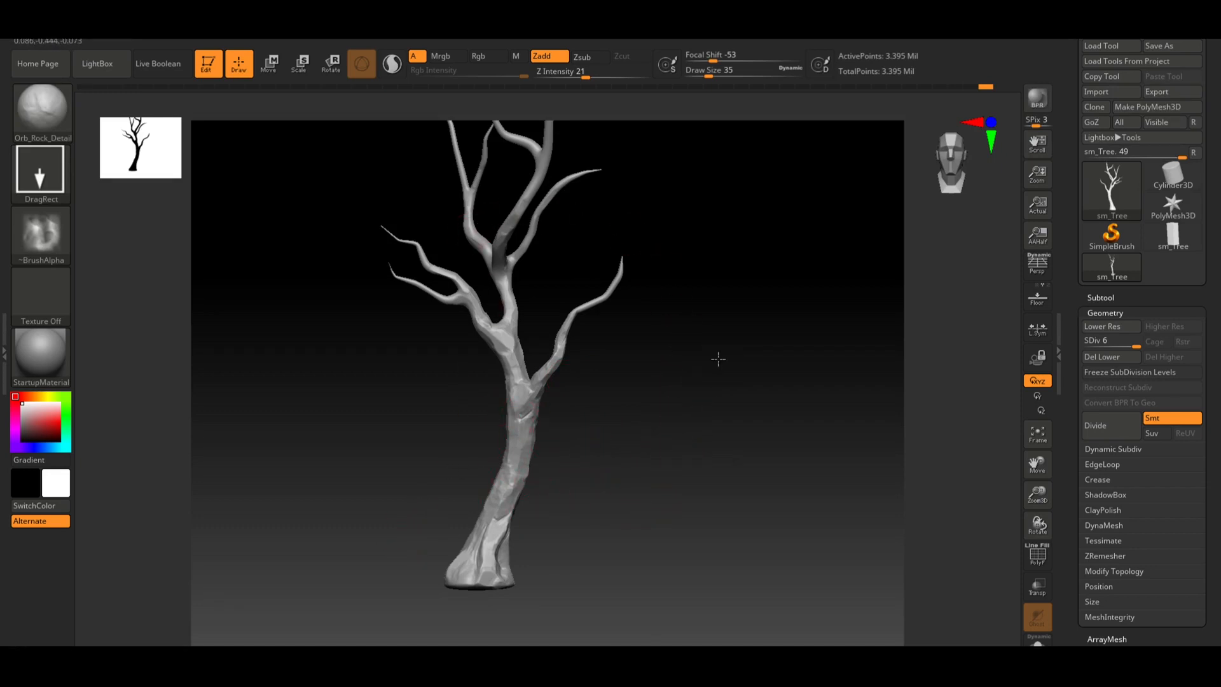
mouse_move(717, 359)
left_mouse_down()
mouse_move(722, 375)
mouse_move(731, 355)
left_mouse_up()
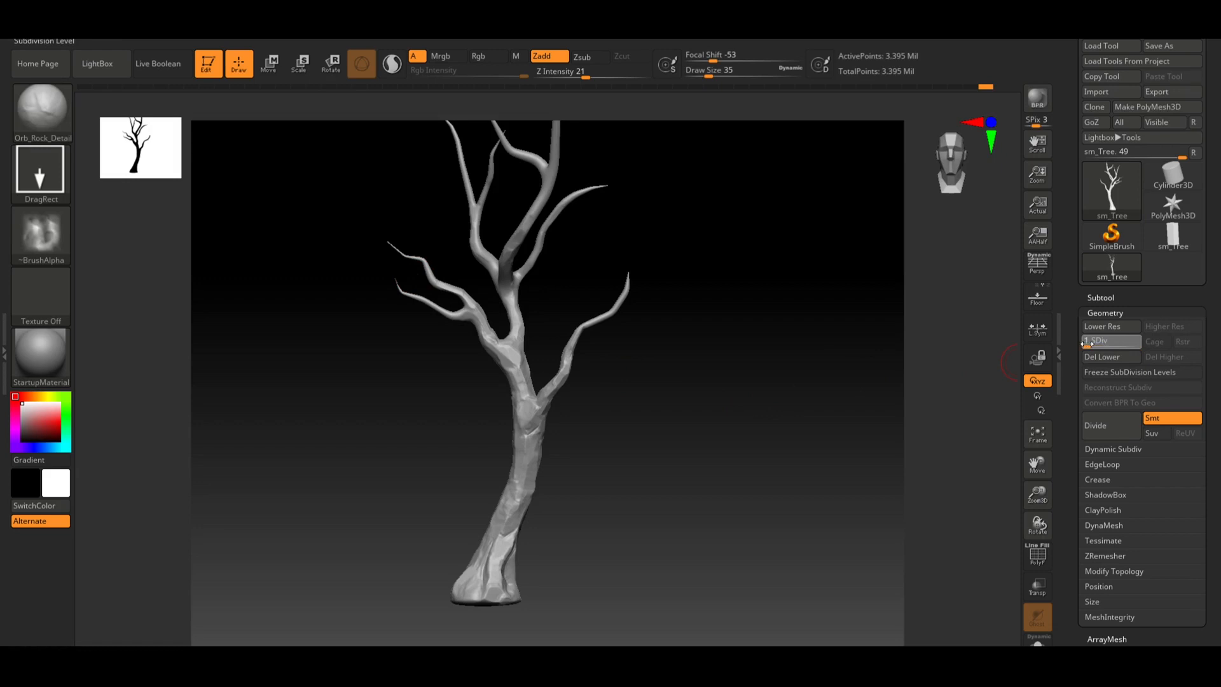
Lower the subdivision level to SDiv 1 and inspect the low-poly wireframe across the trunk and branches
left_click_drag(1095, 344, 1085, 343)
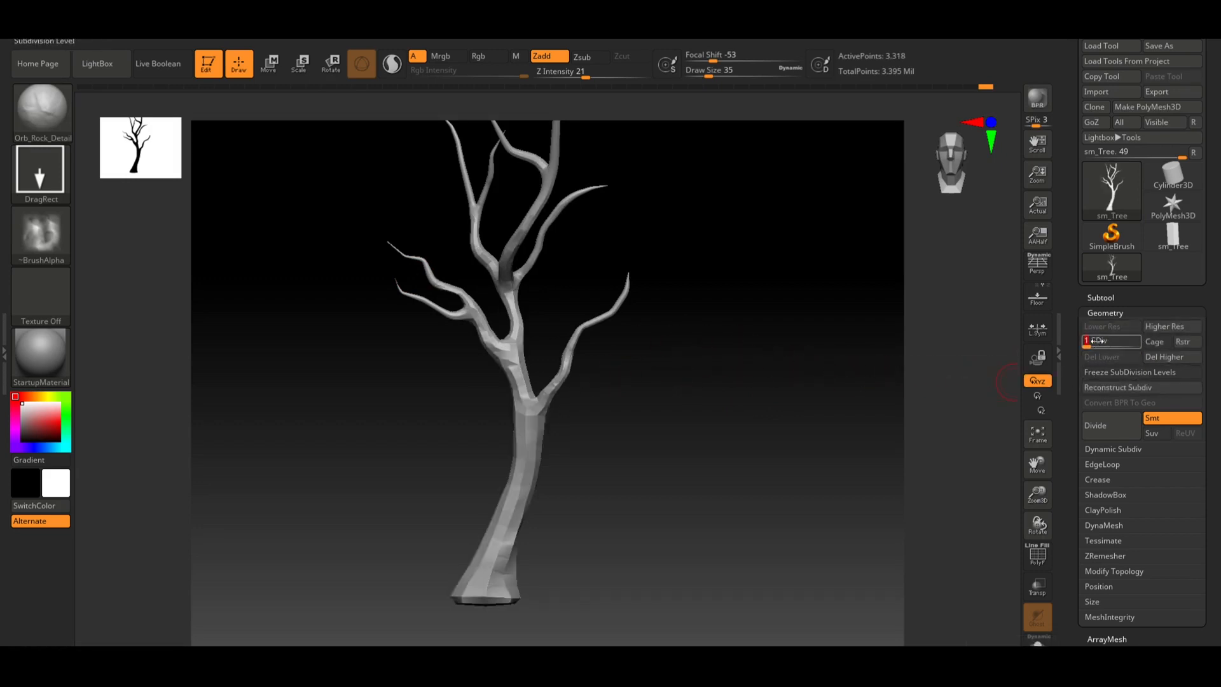
key("shift+f")
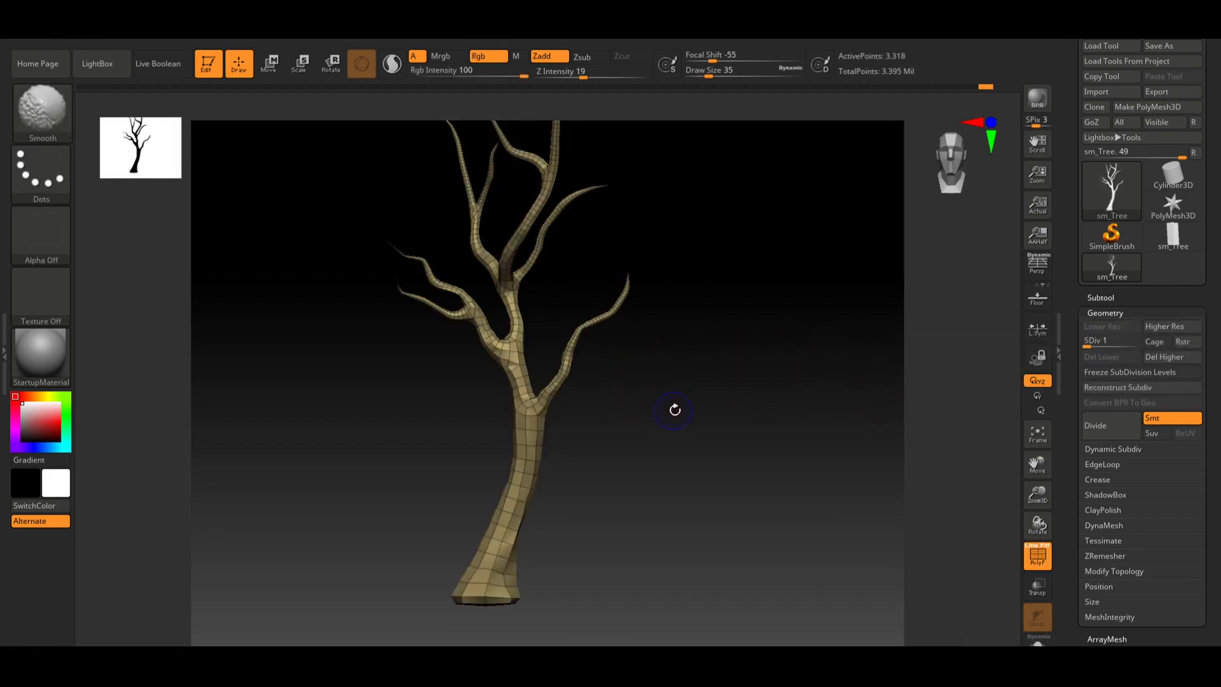
left_click_drag(670, 417, 706, 525)
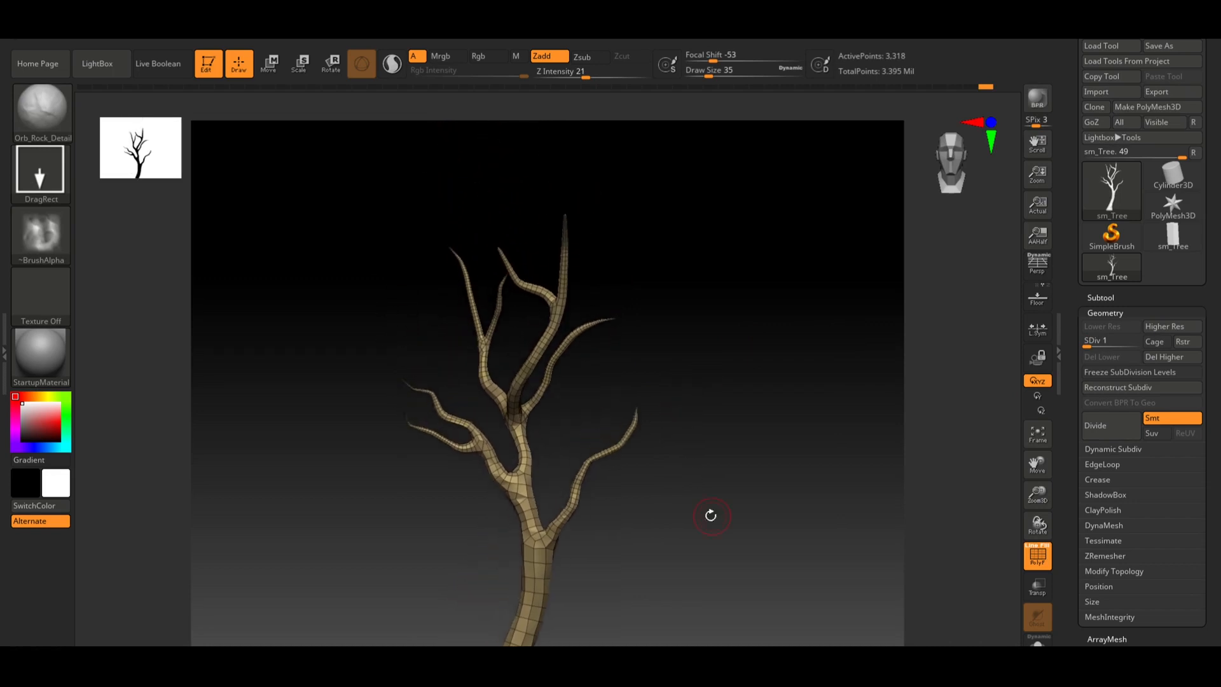
left_click_drag(753, 437, 824, 323, "alt")
left_click_drag(757, 400, 630, 426, "alt")
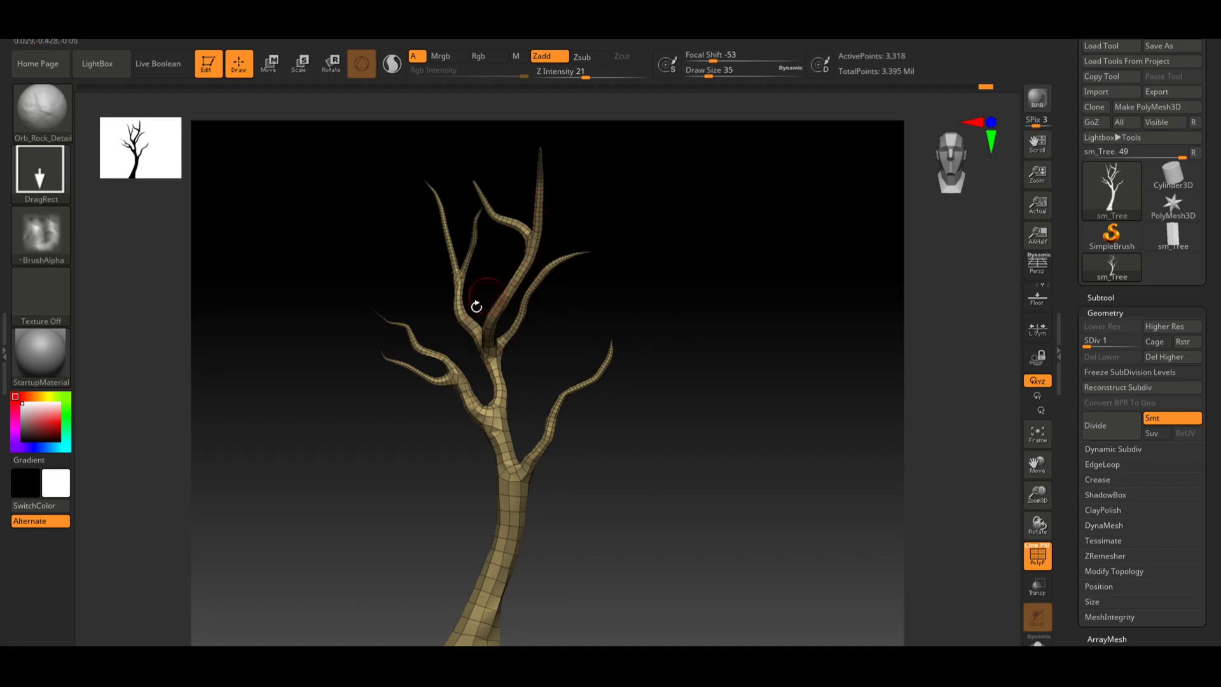
left_click_drag(728, 409, 695, 322, "alt")
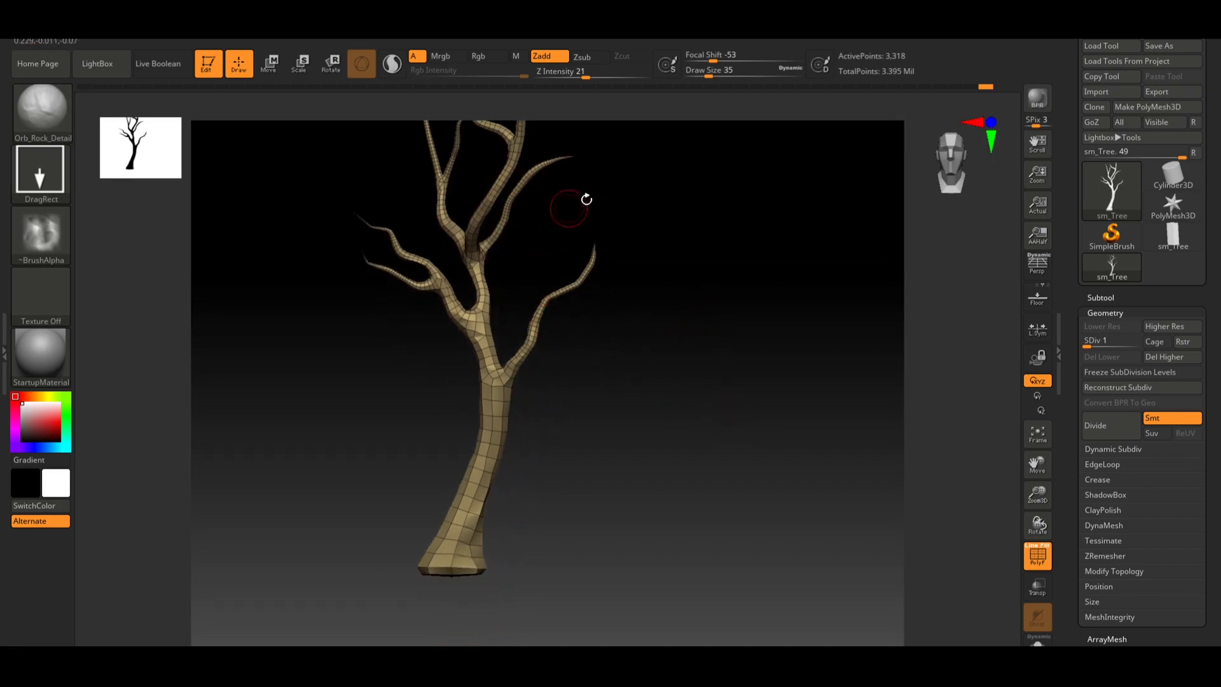
left_click_drag(666, 226, 616, 268)
key("shift+f")
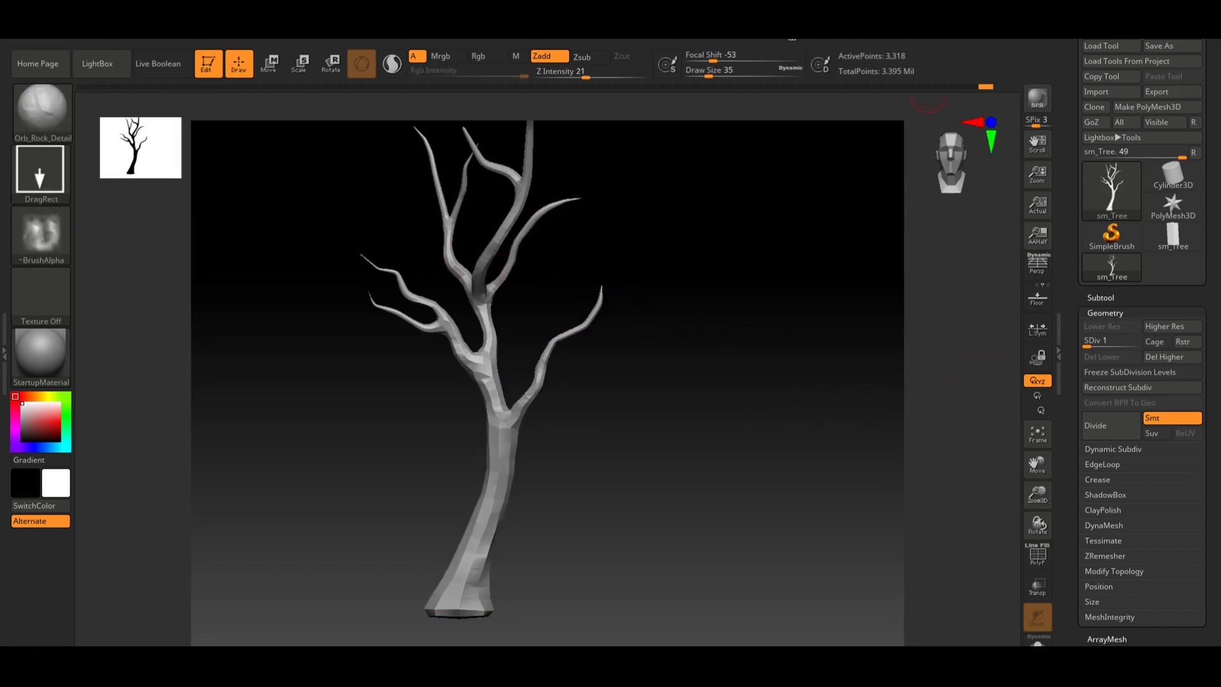
Export the SDiv 1 tree through FBX ExportImport into the engineExport folder as sm_Tree_low.fbx
mouse_move(794, 42)
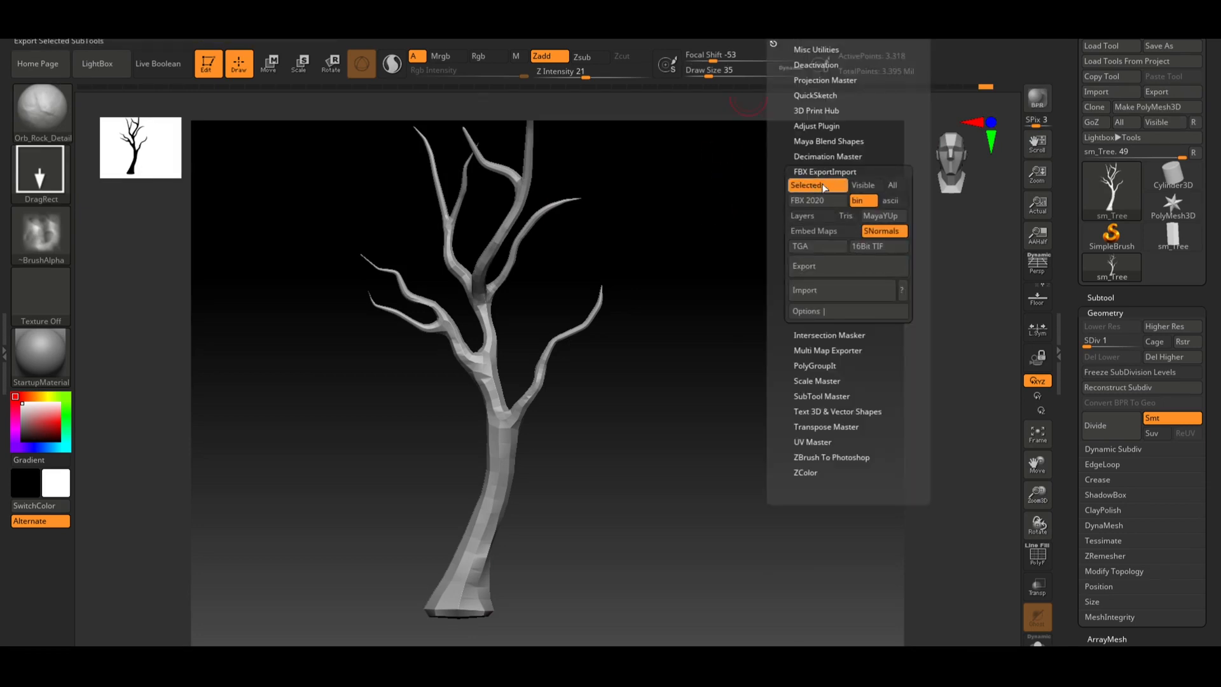
left_click(831, 266)
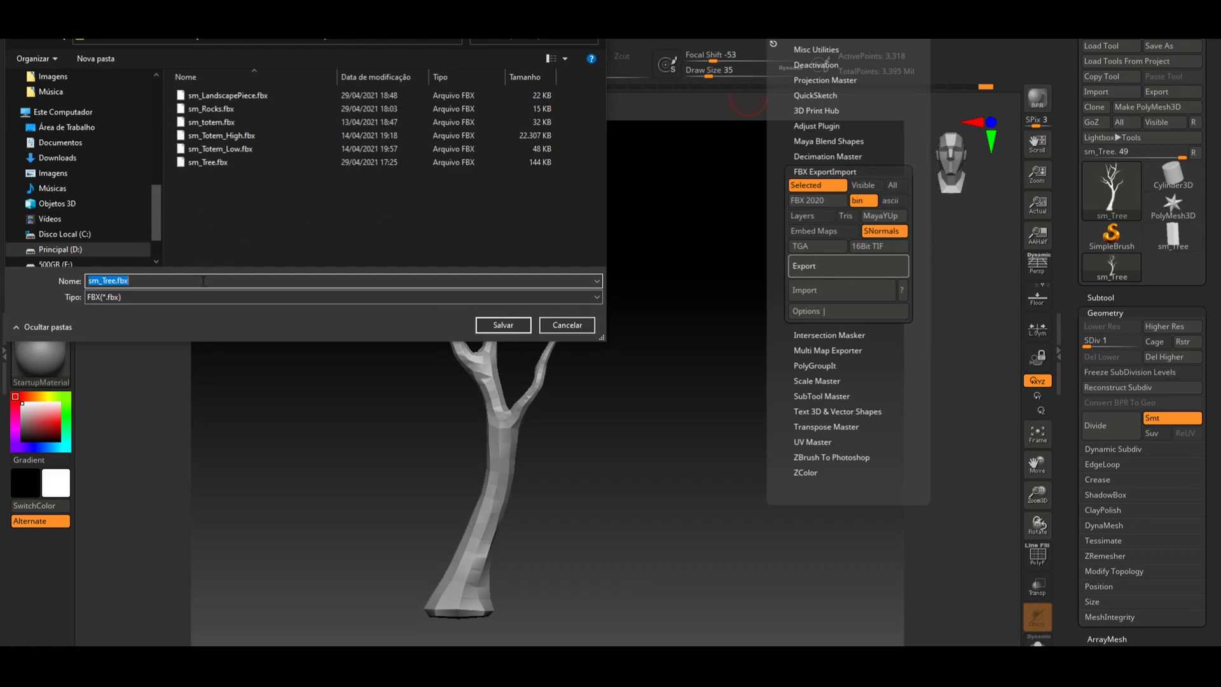
left_click(298, 38)
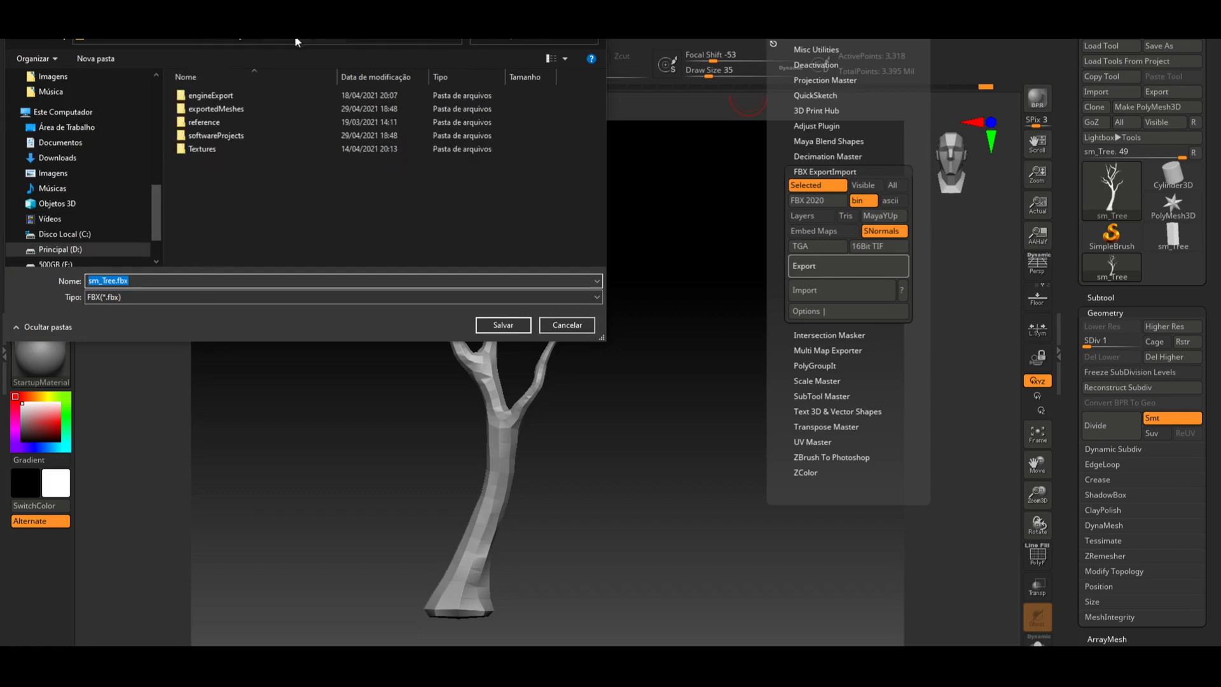
left_click(237, 98)
double_click(238, 99)
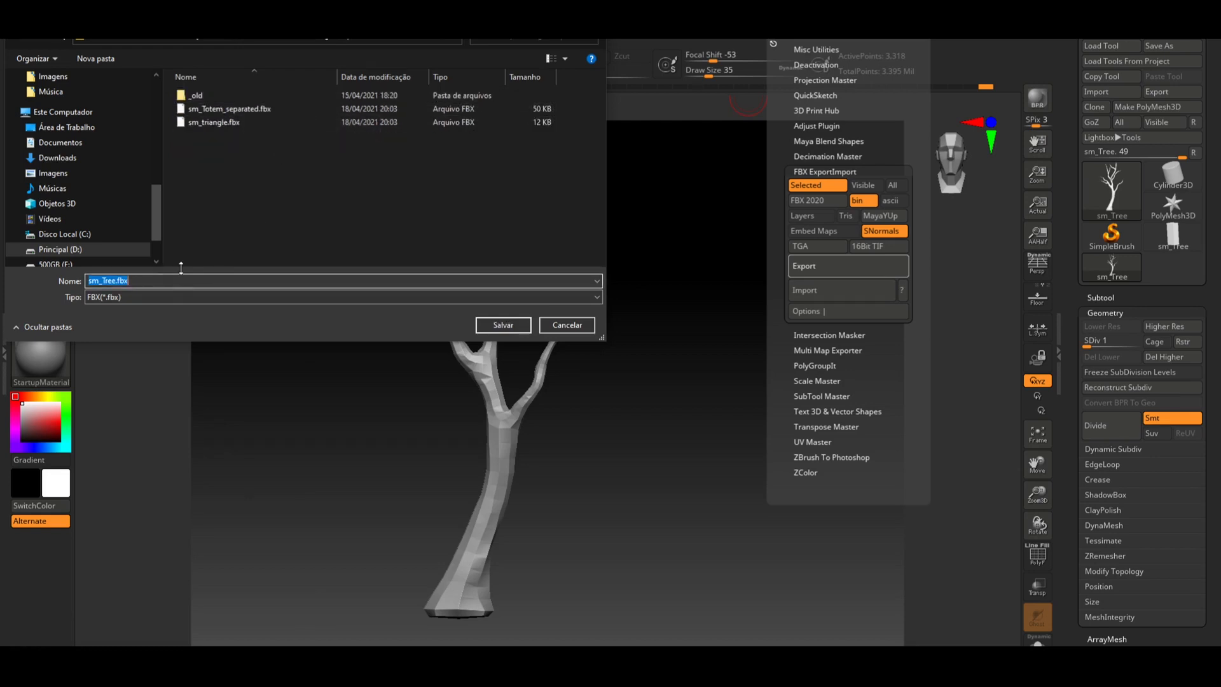
key("Home")
type("_low")
key("Return")
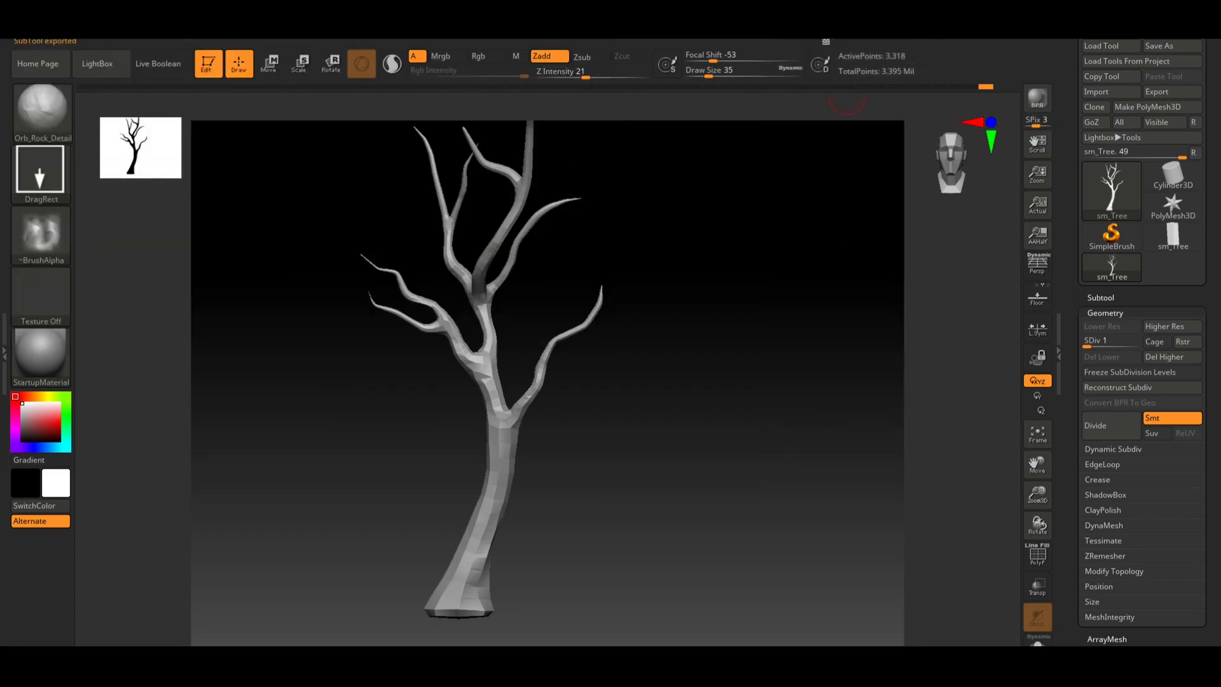
Raise the tree's subdivision level to SDiv 6
left_click(781, 36)
left_click(1104, 344)
left_click_drag(1107, 346, 1138, 346)
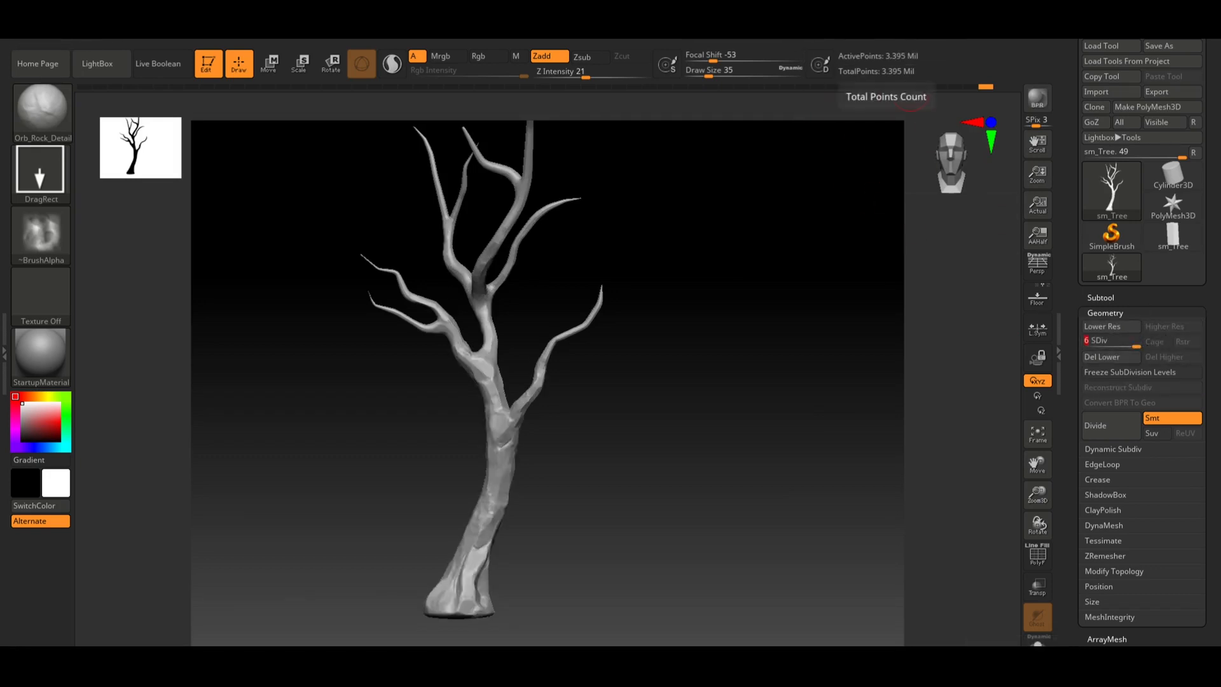
Export the SDiv 6 tree as FBX into the same folder, named sm_Tree_high.fbx
left_click(794, 41)
left_click(834, 269)
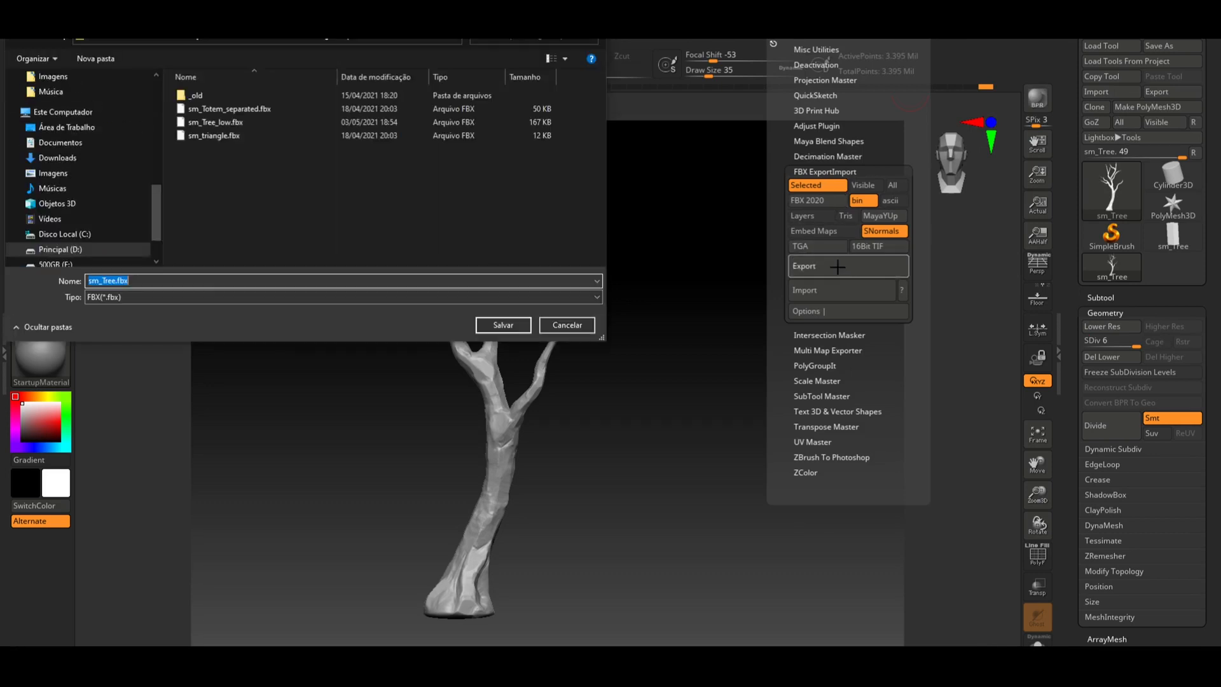
left_click(277, 121)
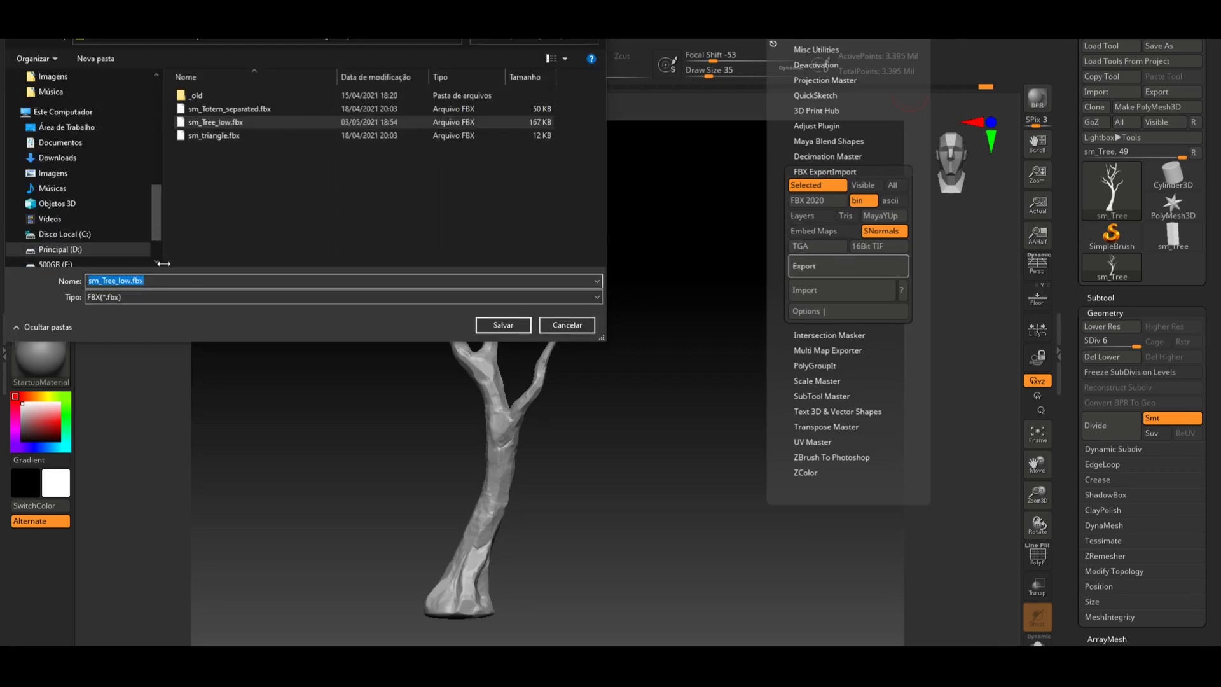
key("End")
key("Left")
key("Left")
key("Left")
key("Left")
key("BackSpace")
key("BackSpace")
key("BackSpace")
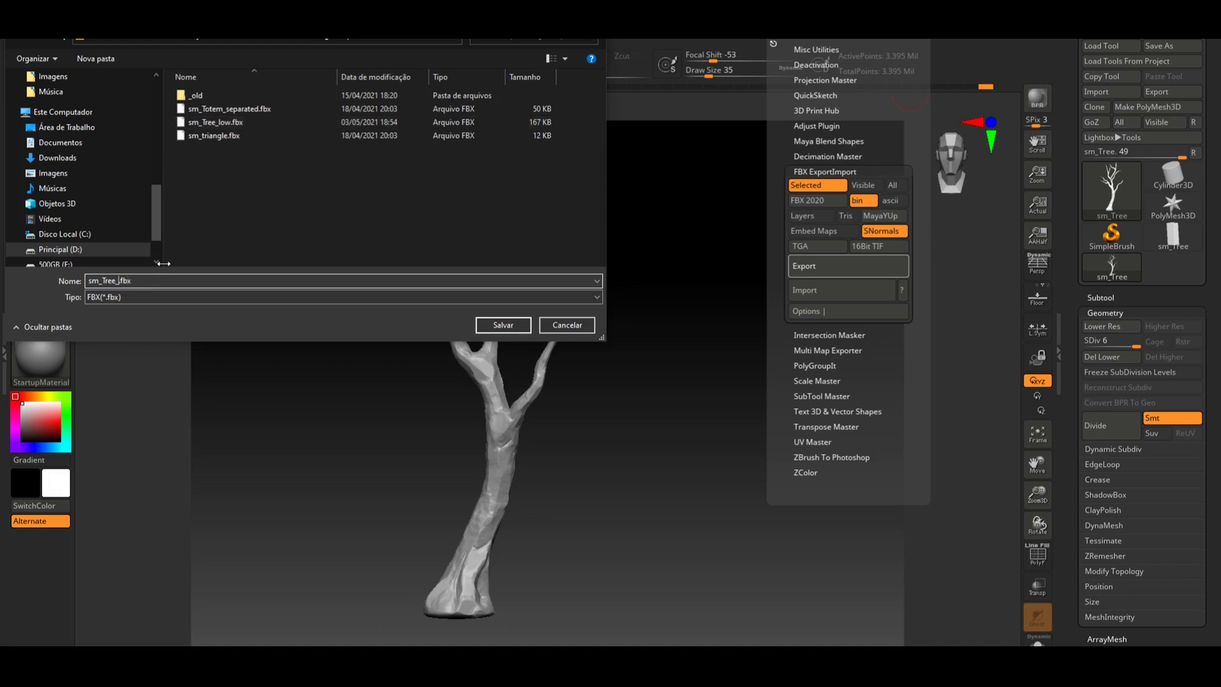
type("high")
key("Return")
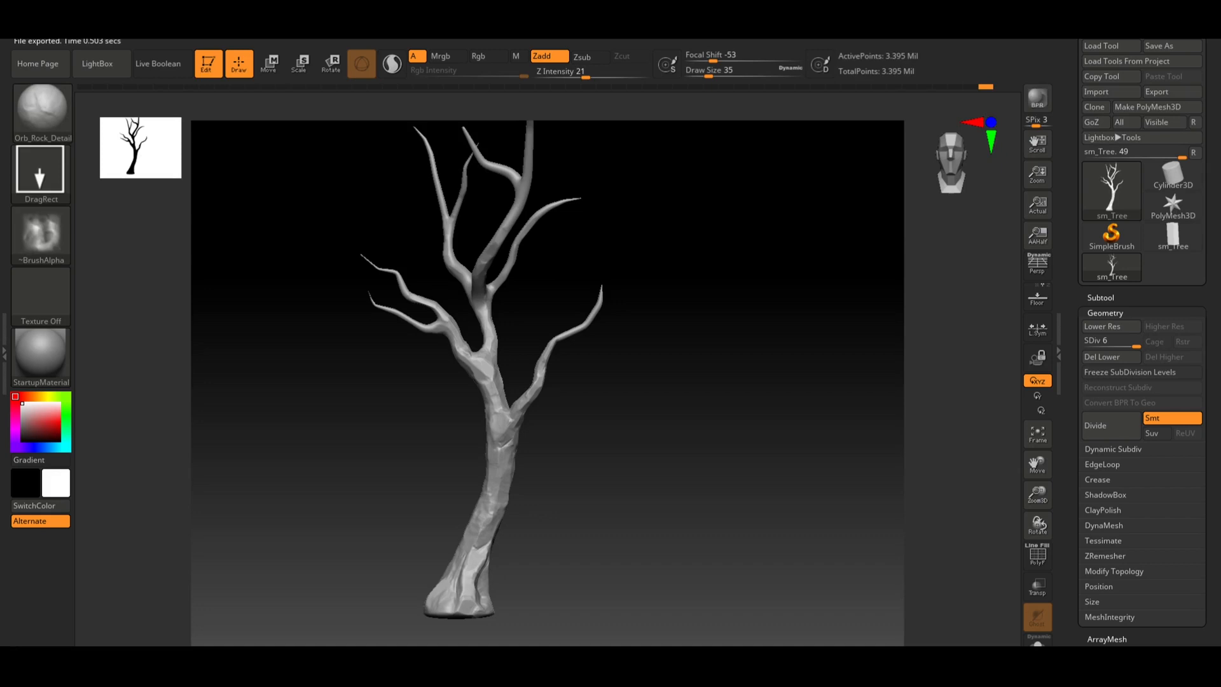